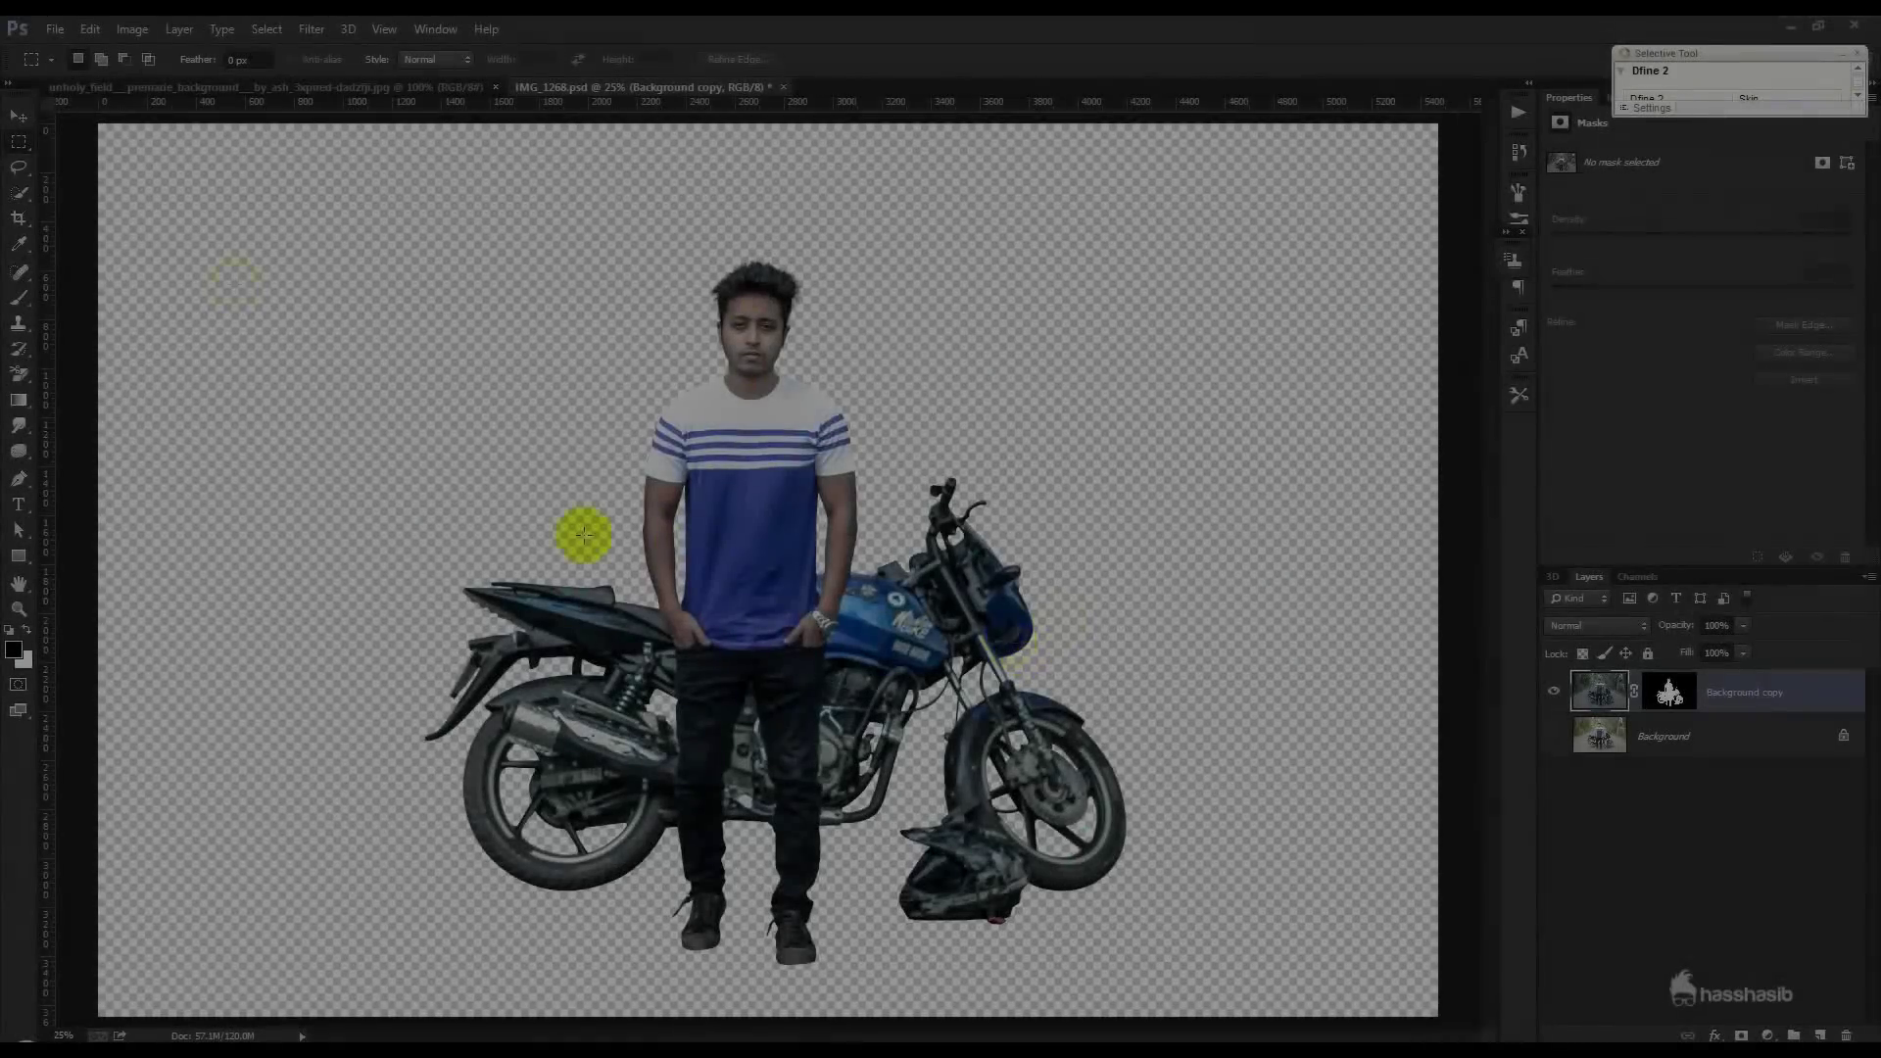
- Bring the stormy unholy_field background into IMG_1268.psd as Layer 1, below Background copy
left_click(19, 116)
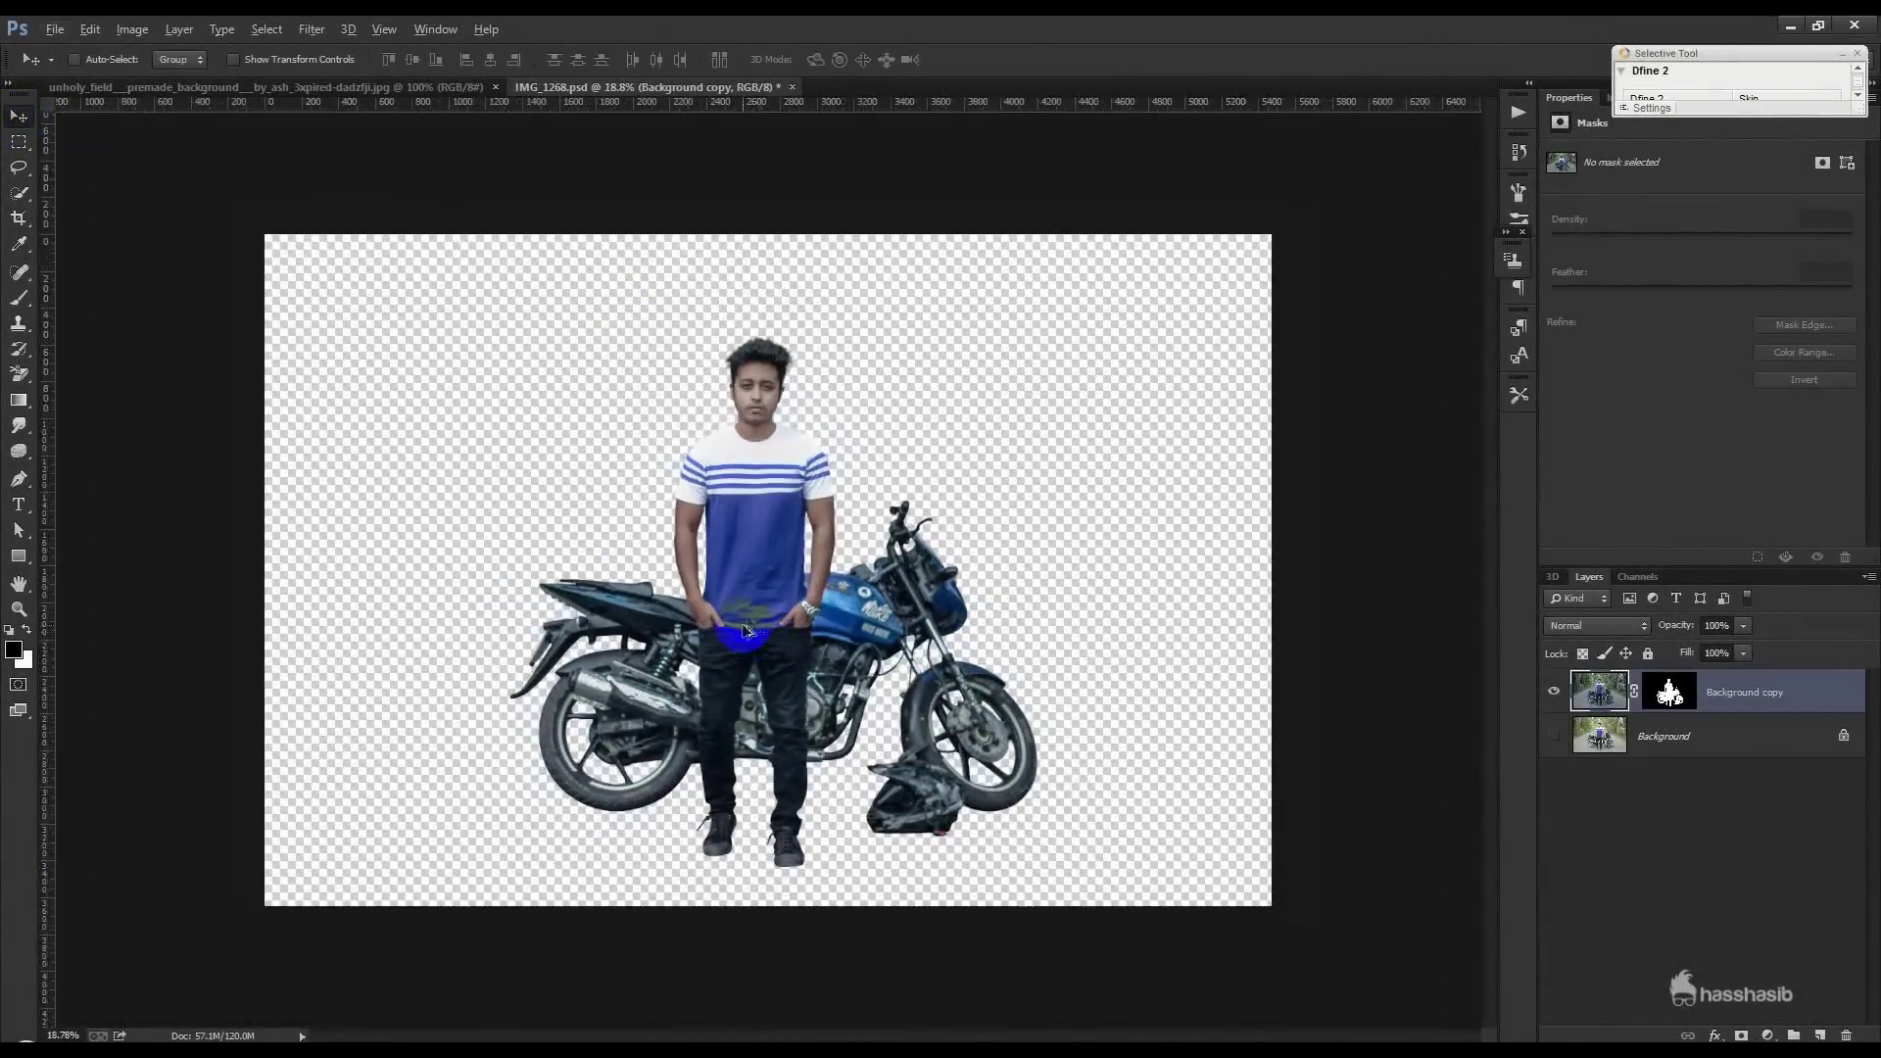
left_click(372, 88)
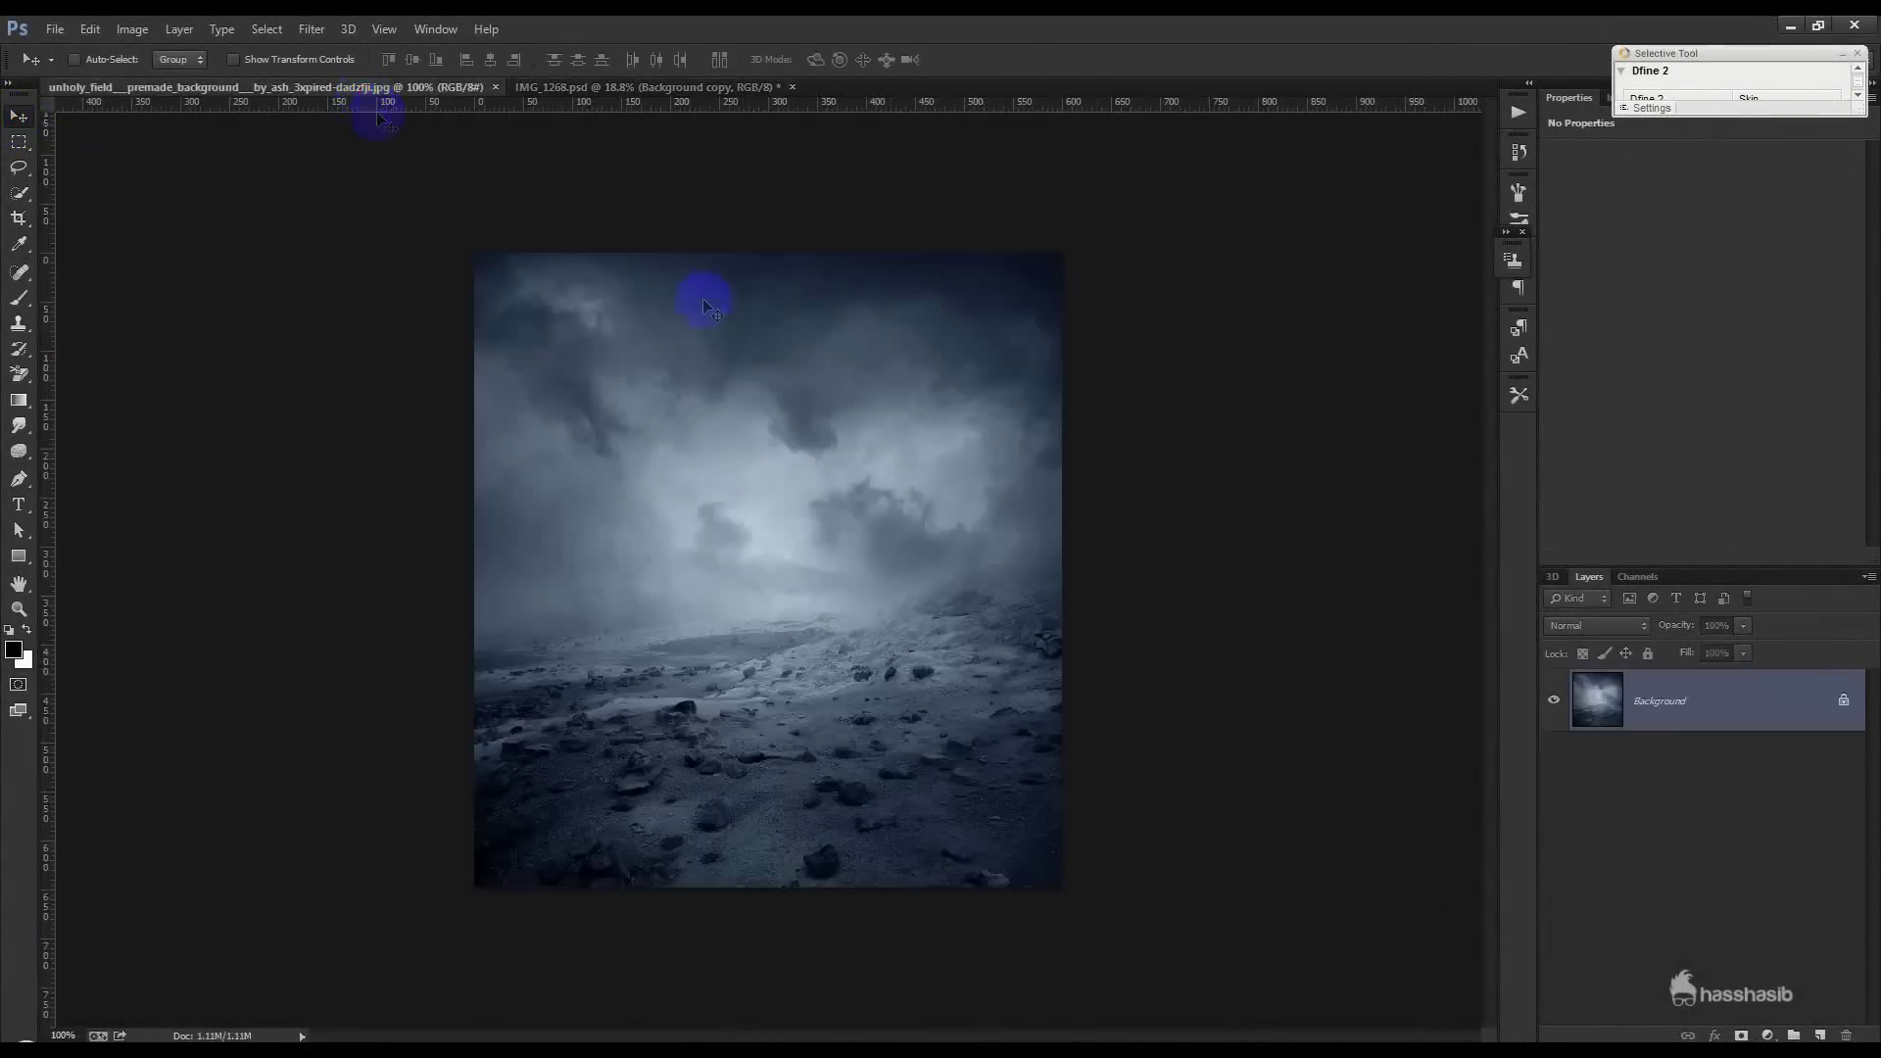
left_click_drag(663, 235, 686, 261)
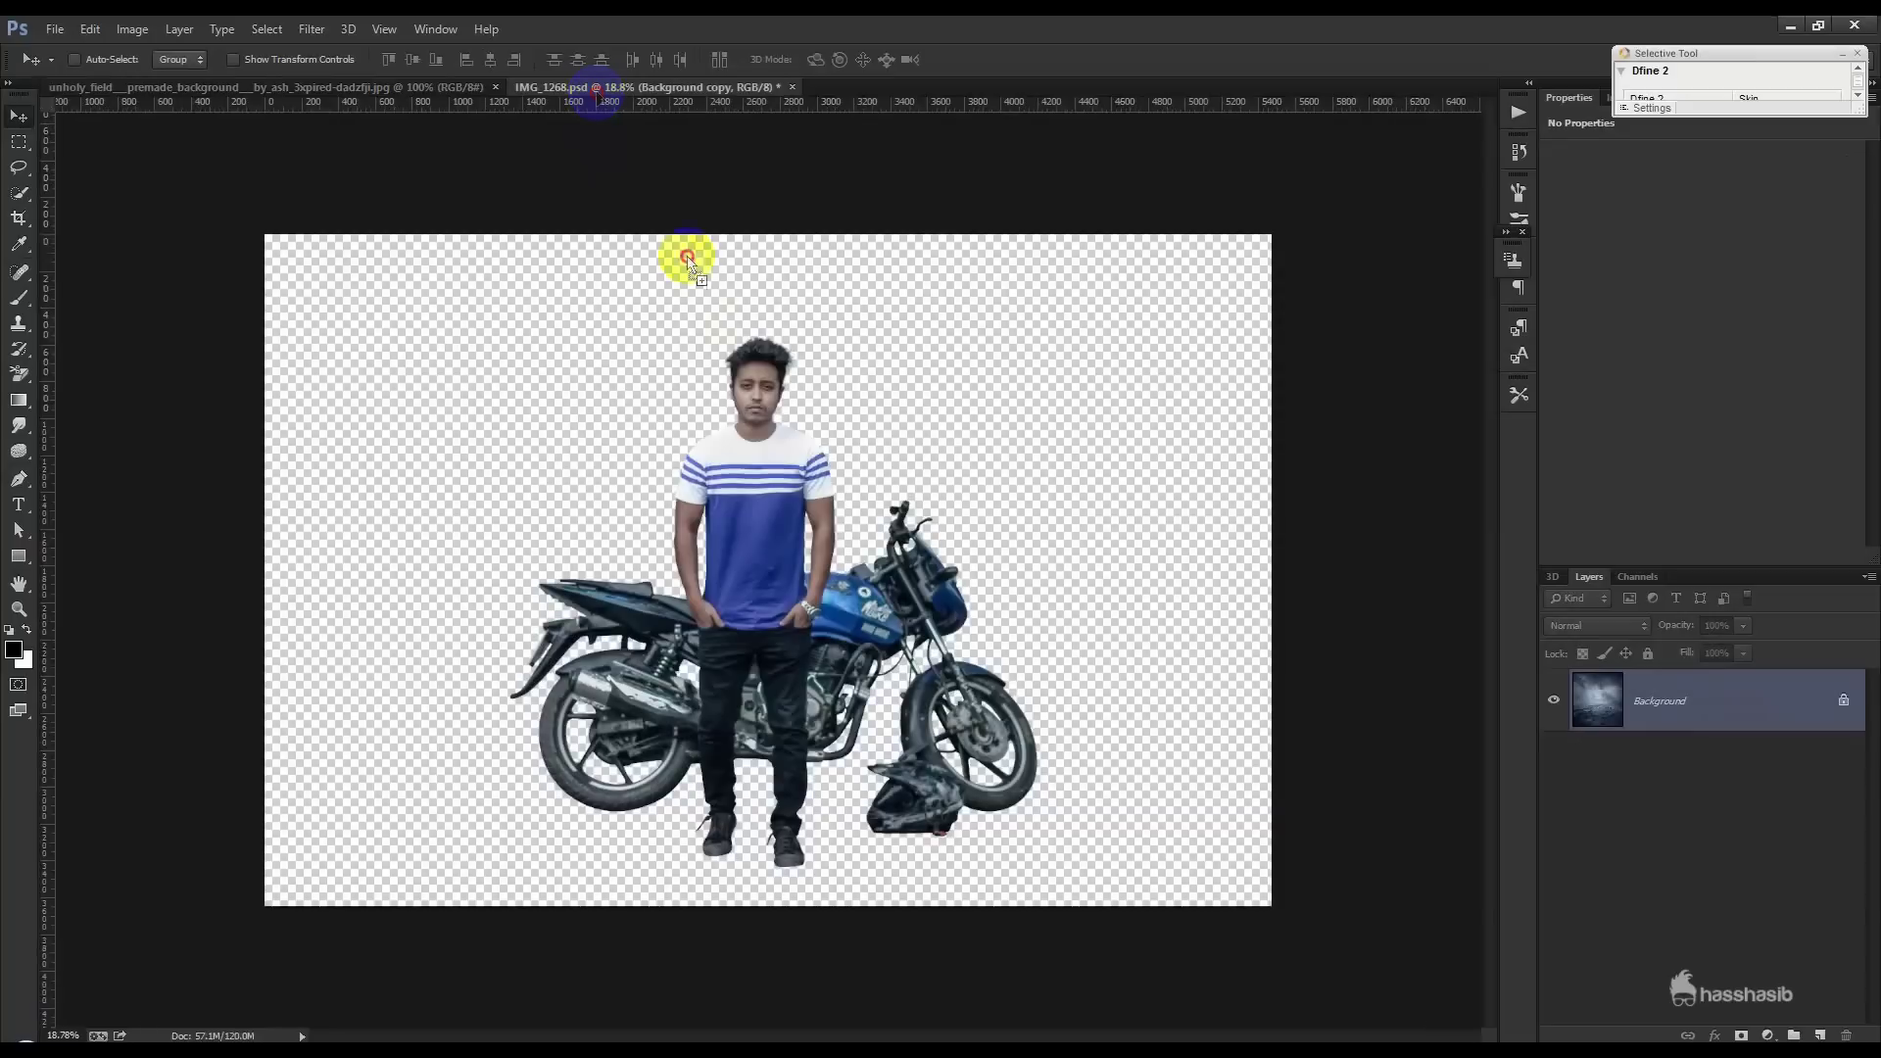
left_click_drag(1602, 689, 1644, 754)
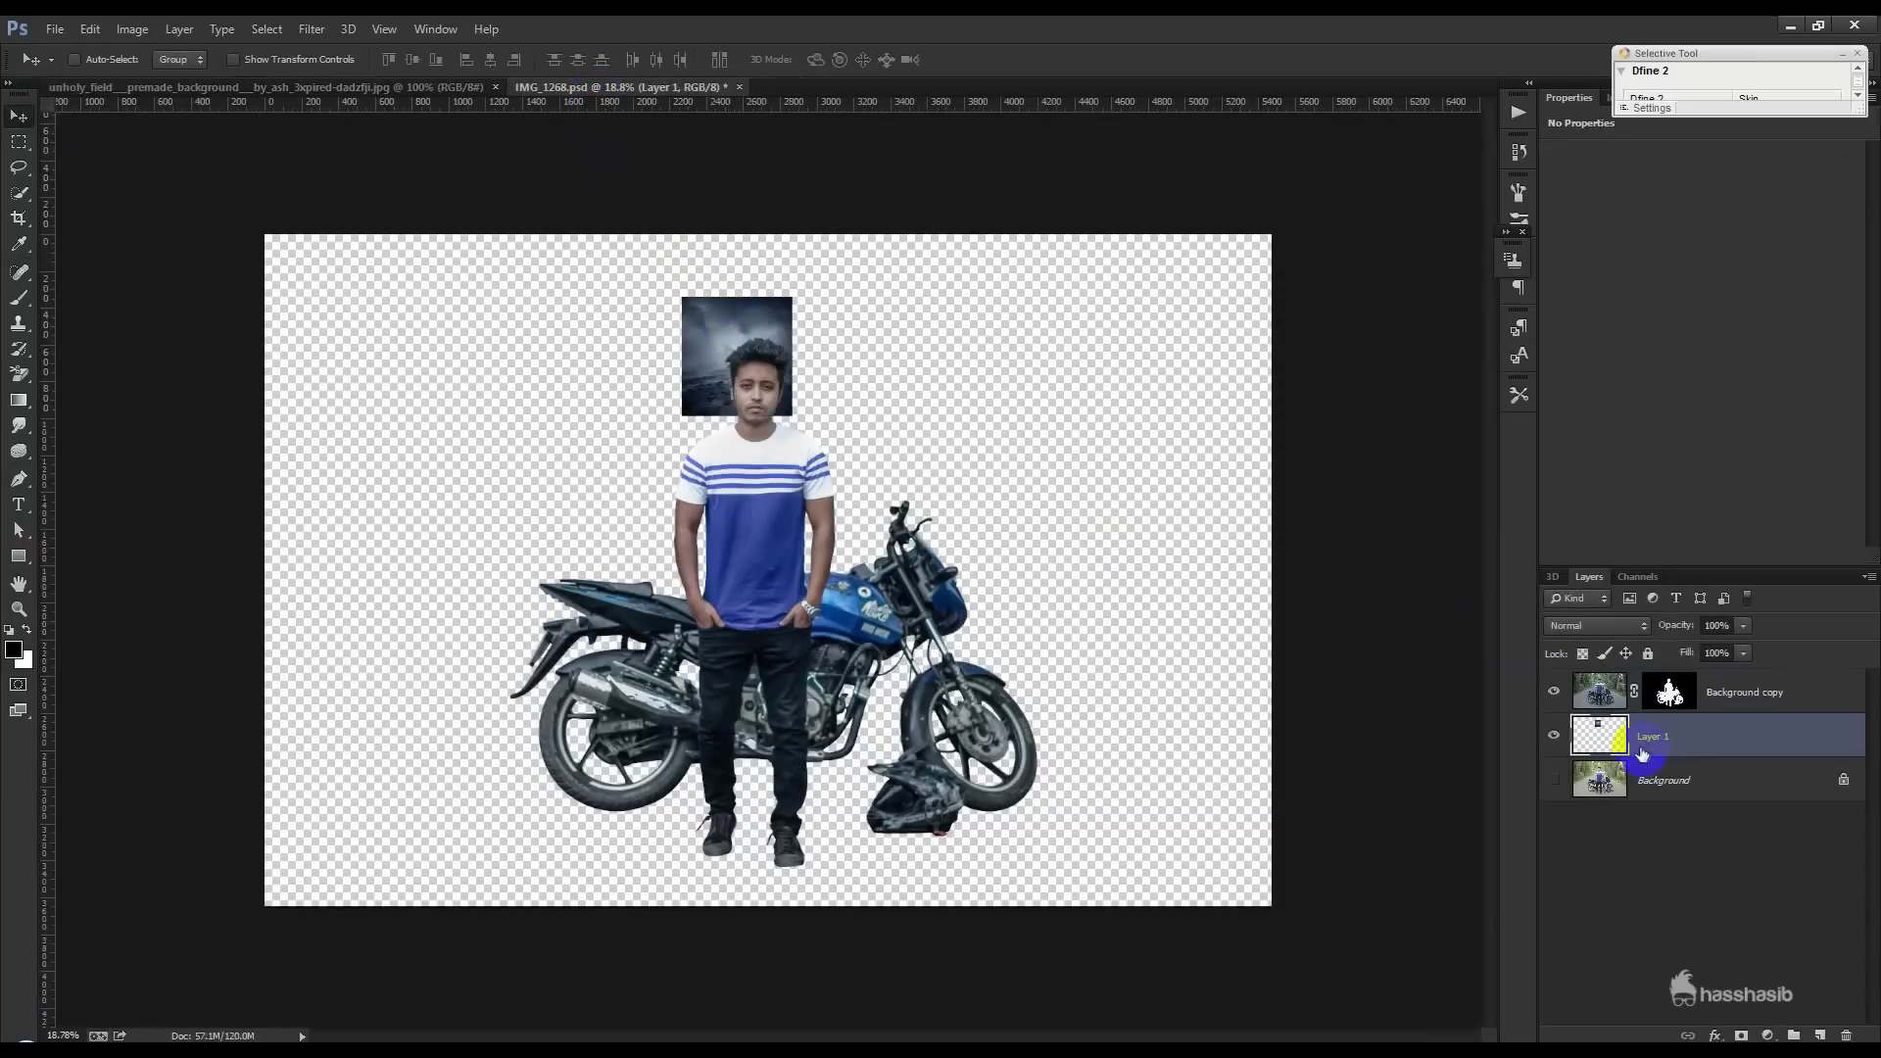
- Scale Layer 1 up with Free Transform to fill the canvas height, and commit
key("ctrl+t")
left_click_drag(760, 337, 446, 292)
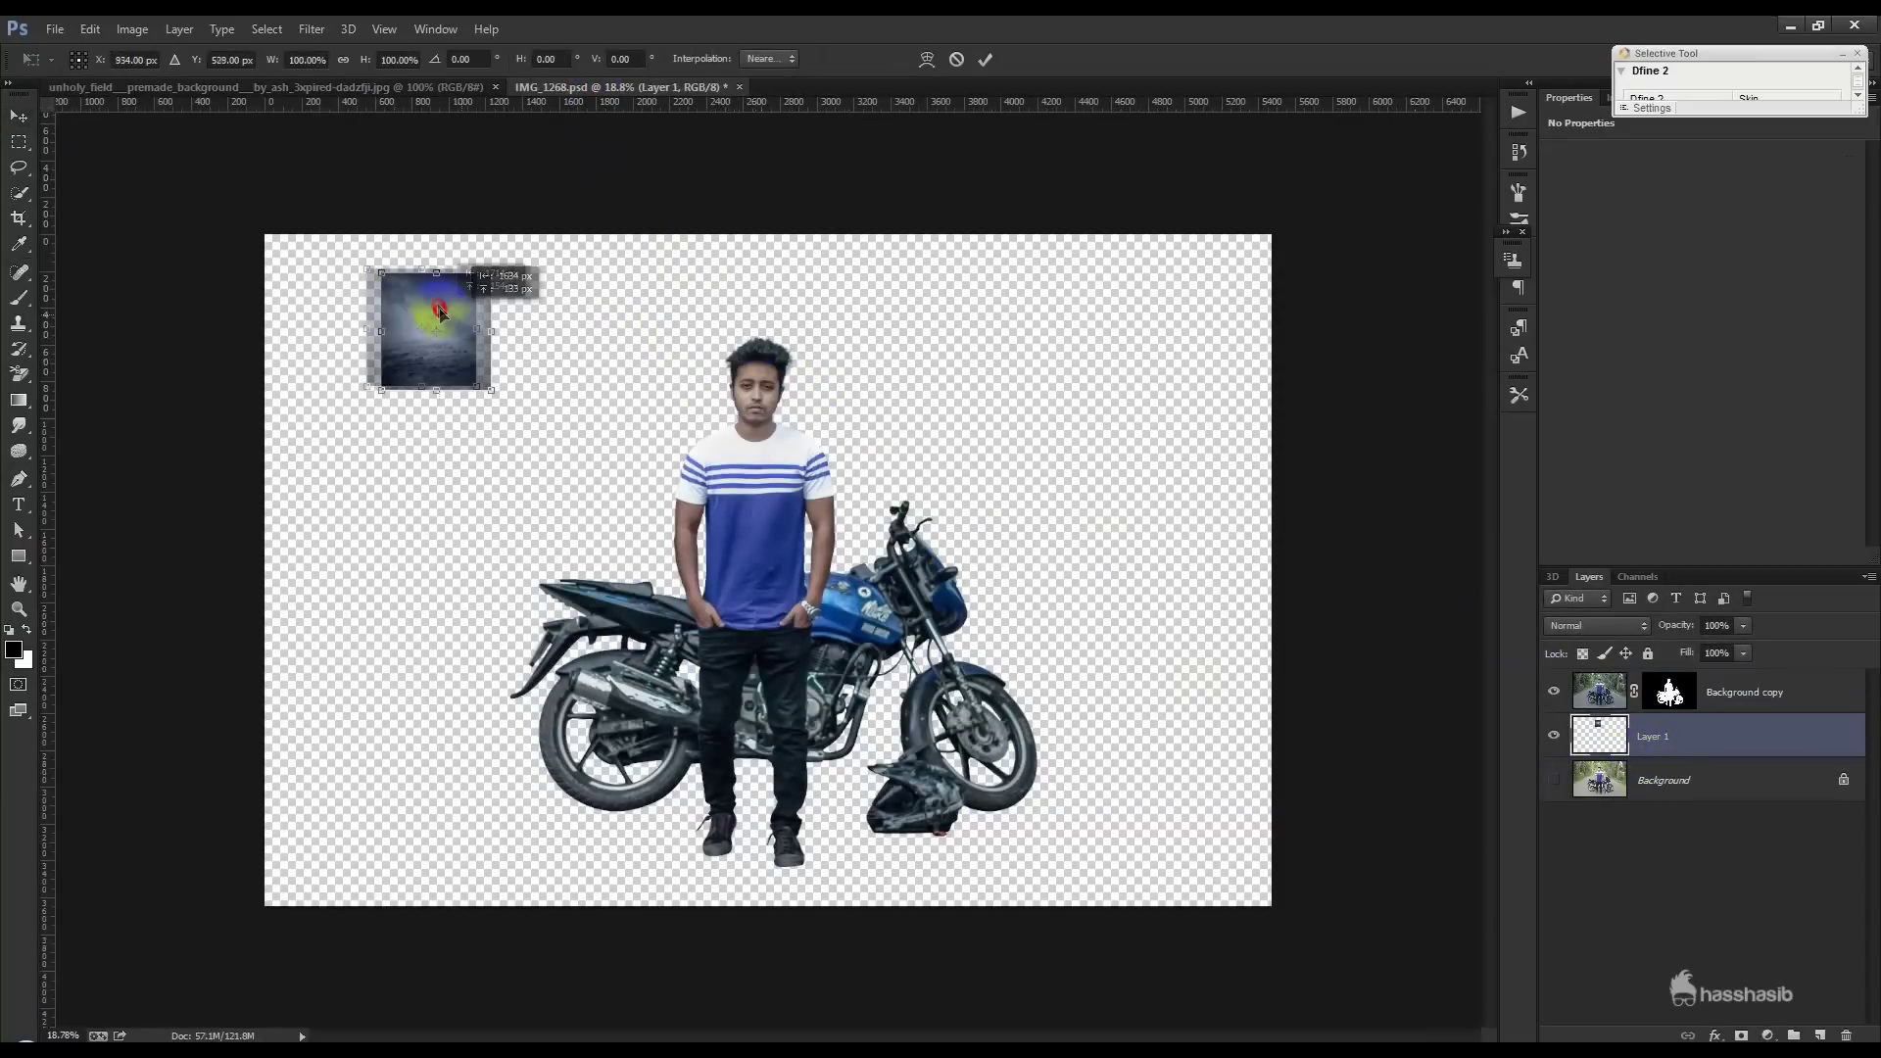
left_click_drag(480, 371, 1076, 858)
left_click_drag(886, 760, 962, 759)
left_click(985, 59)
scroll(919, 509, "up", 1)
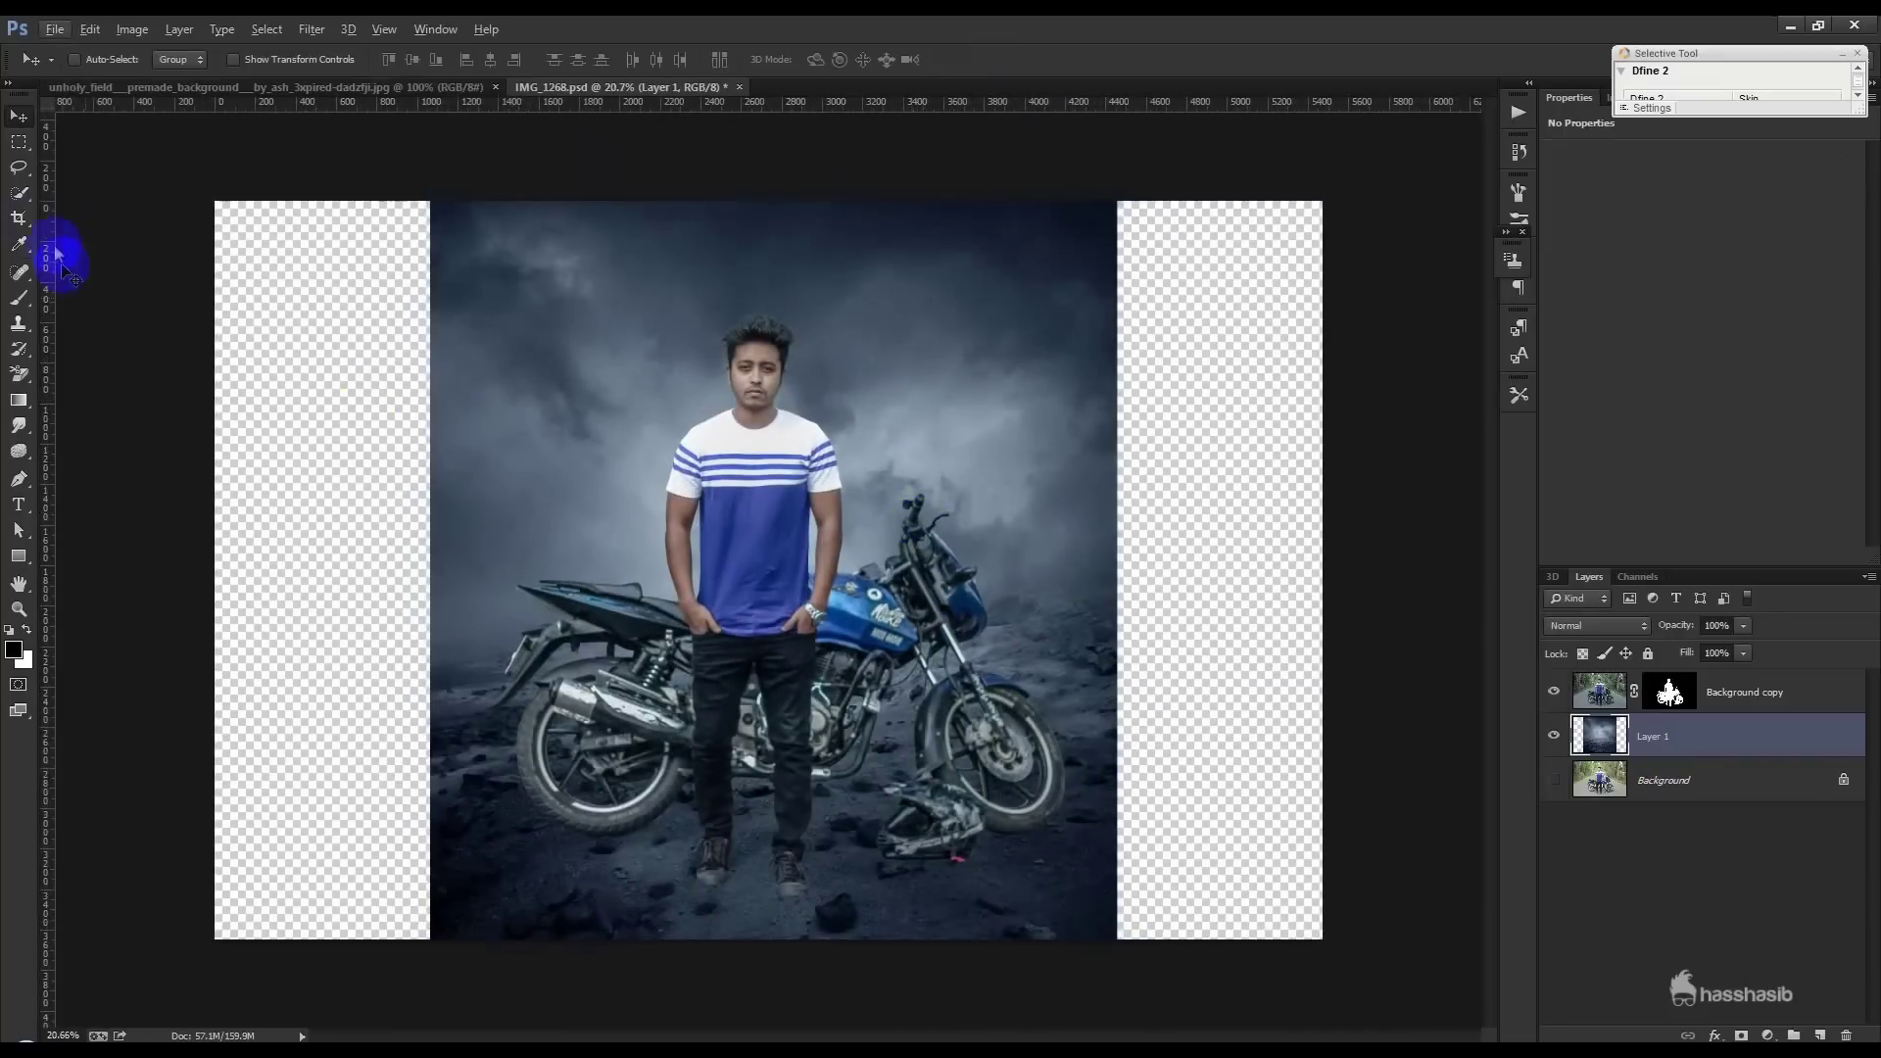
- Crop the canvas to the stormy backdrop's width, removing the transparent side strips
left_click(19, 217)
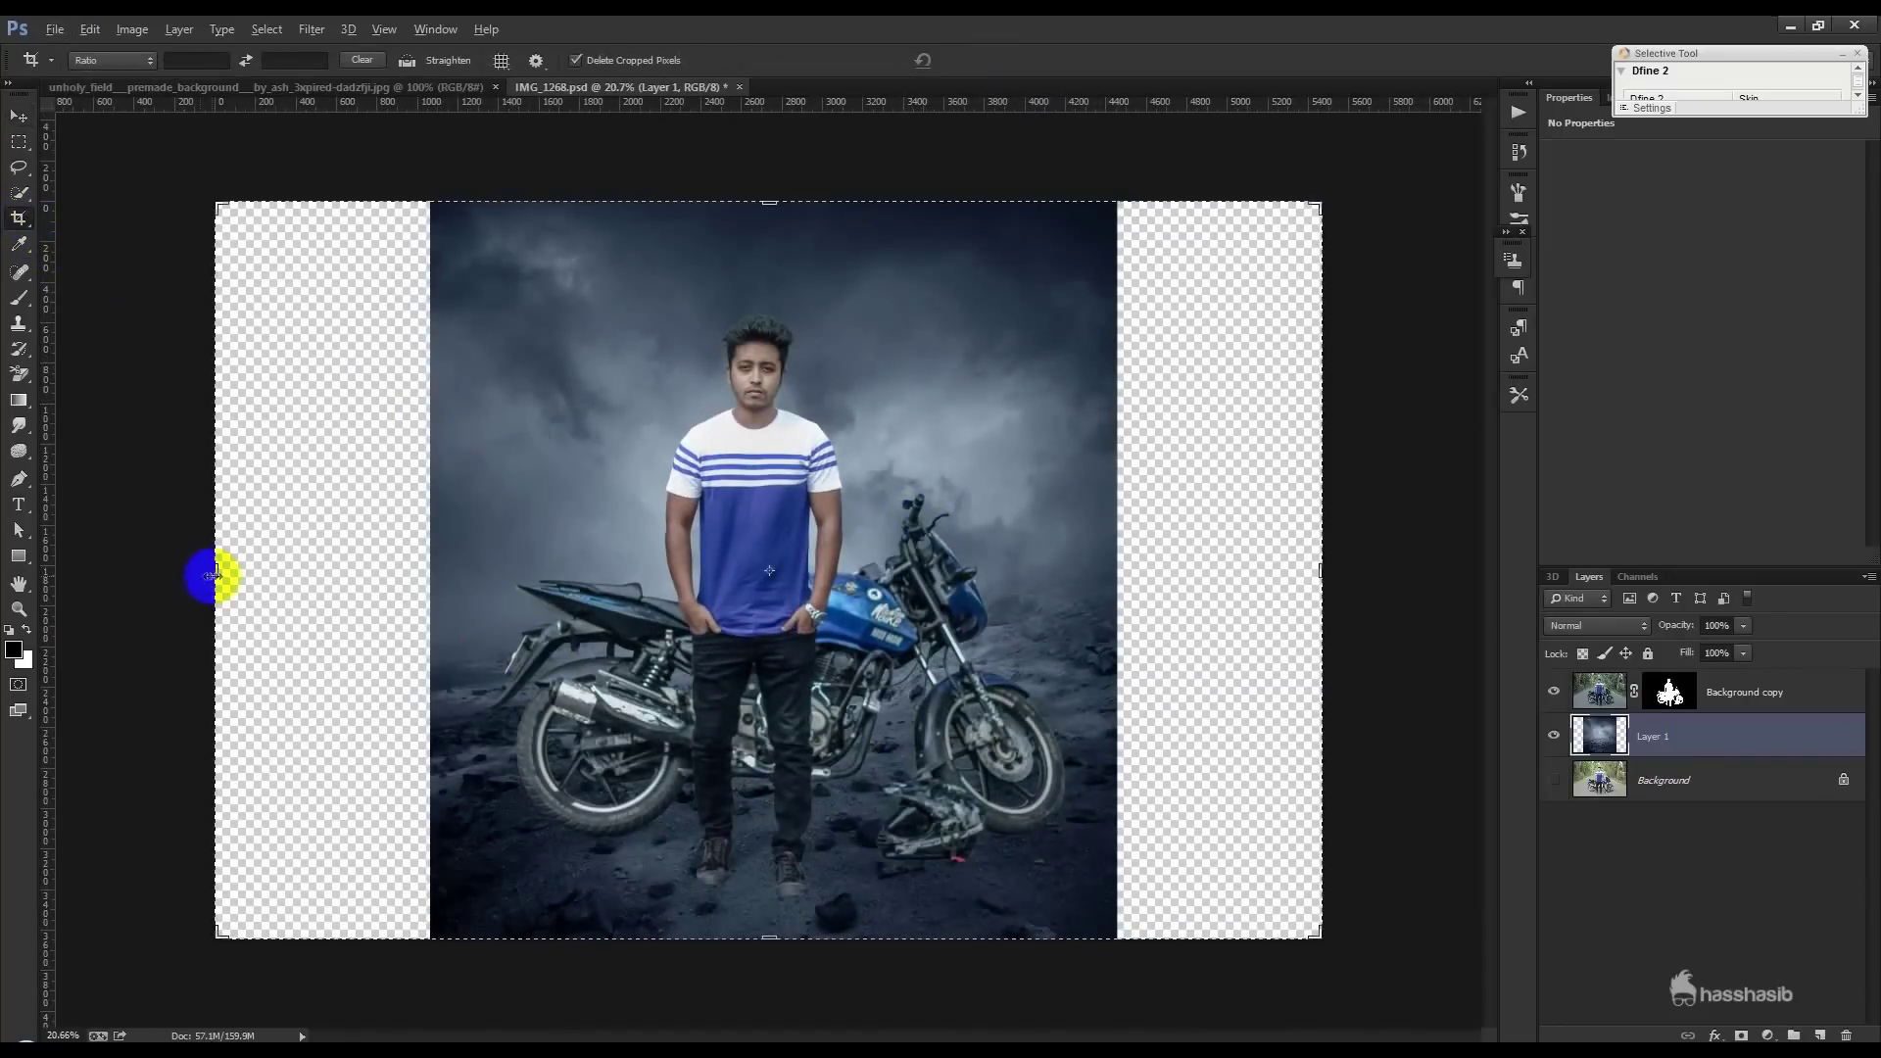
left_click_drag(216, 576, 470, 619)
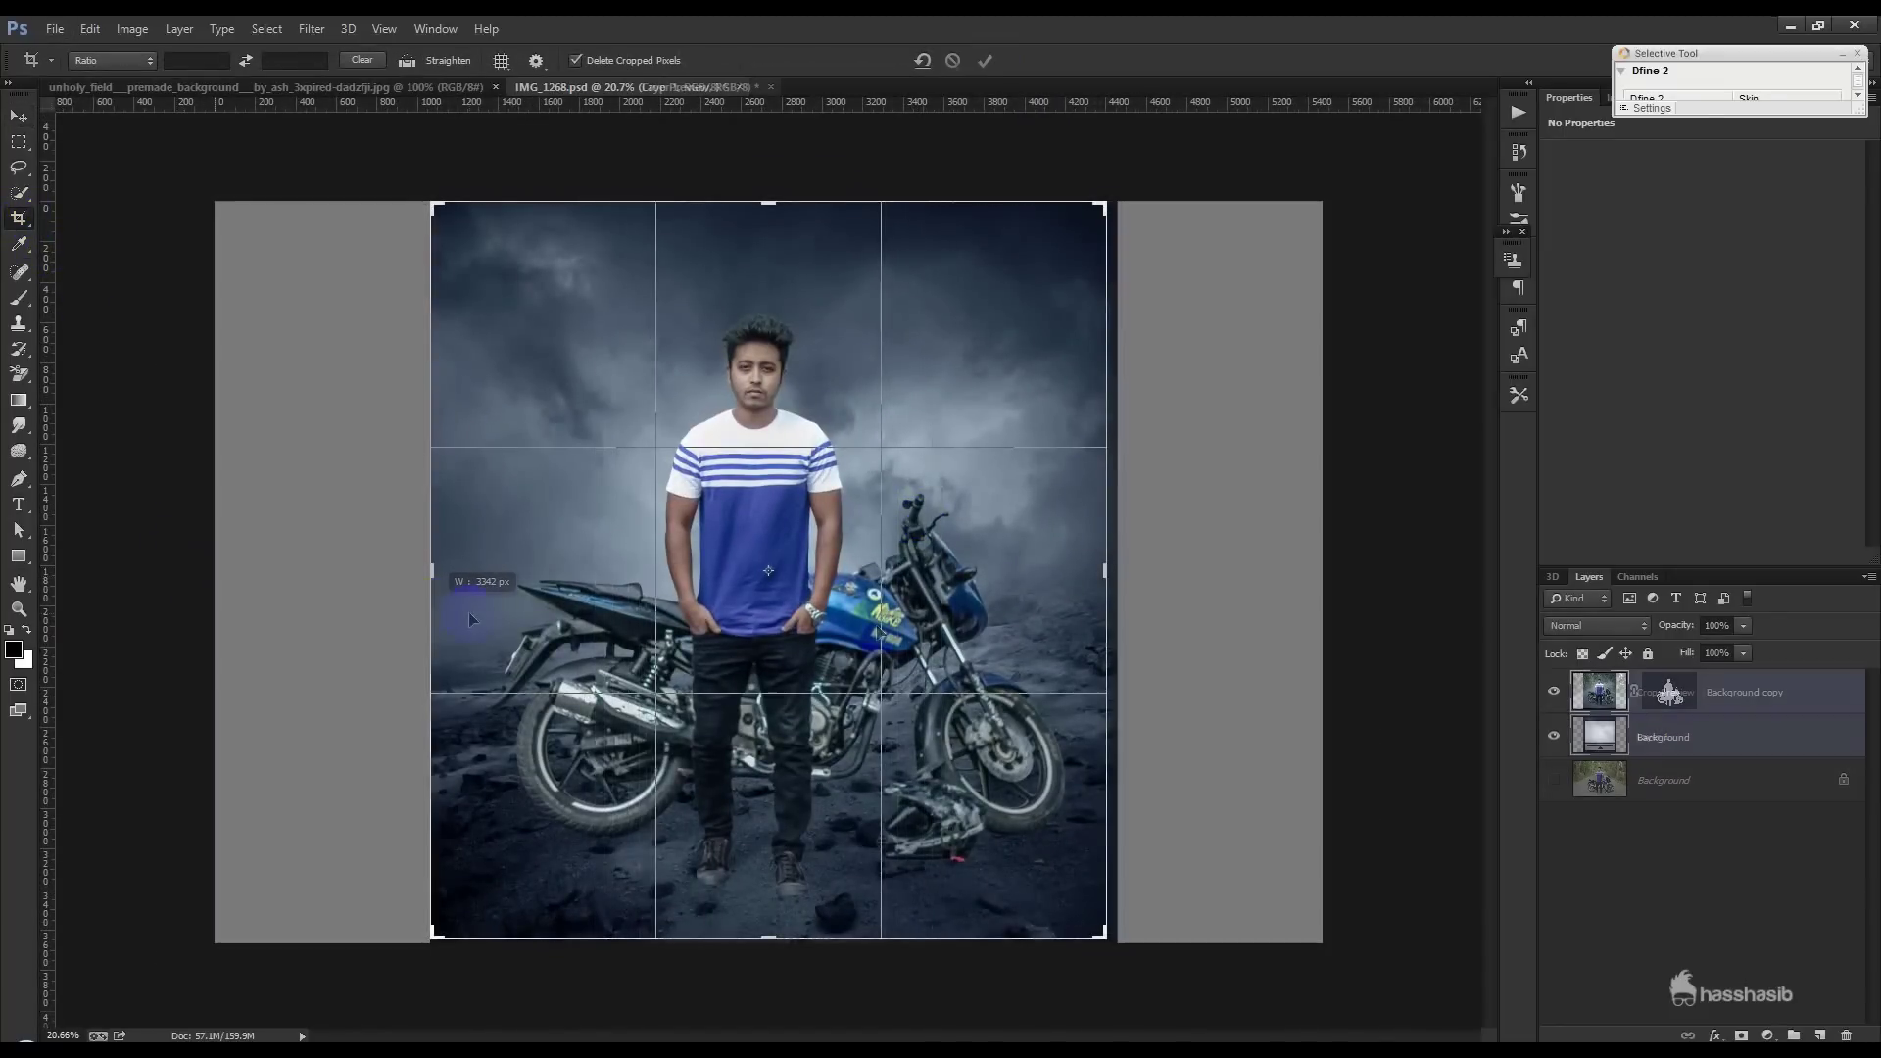
left_click_drag(1105, 570, 1111, 570)
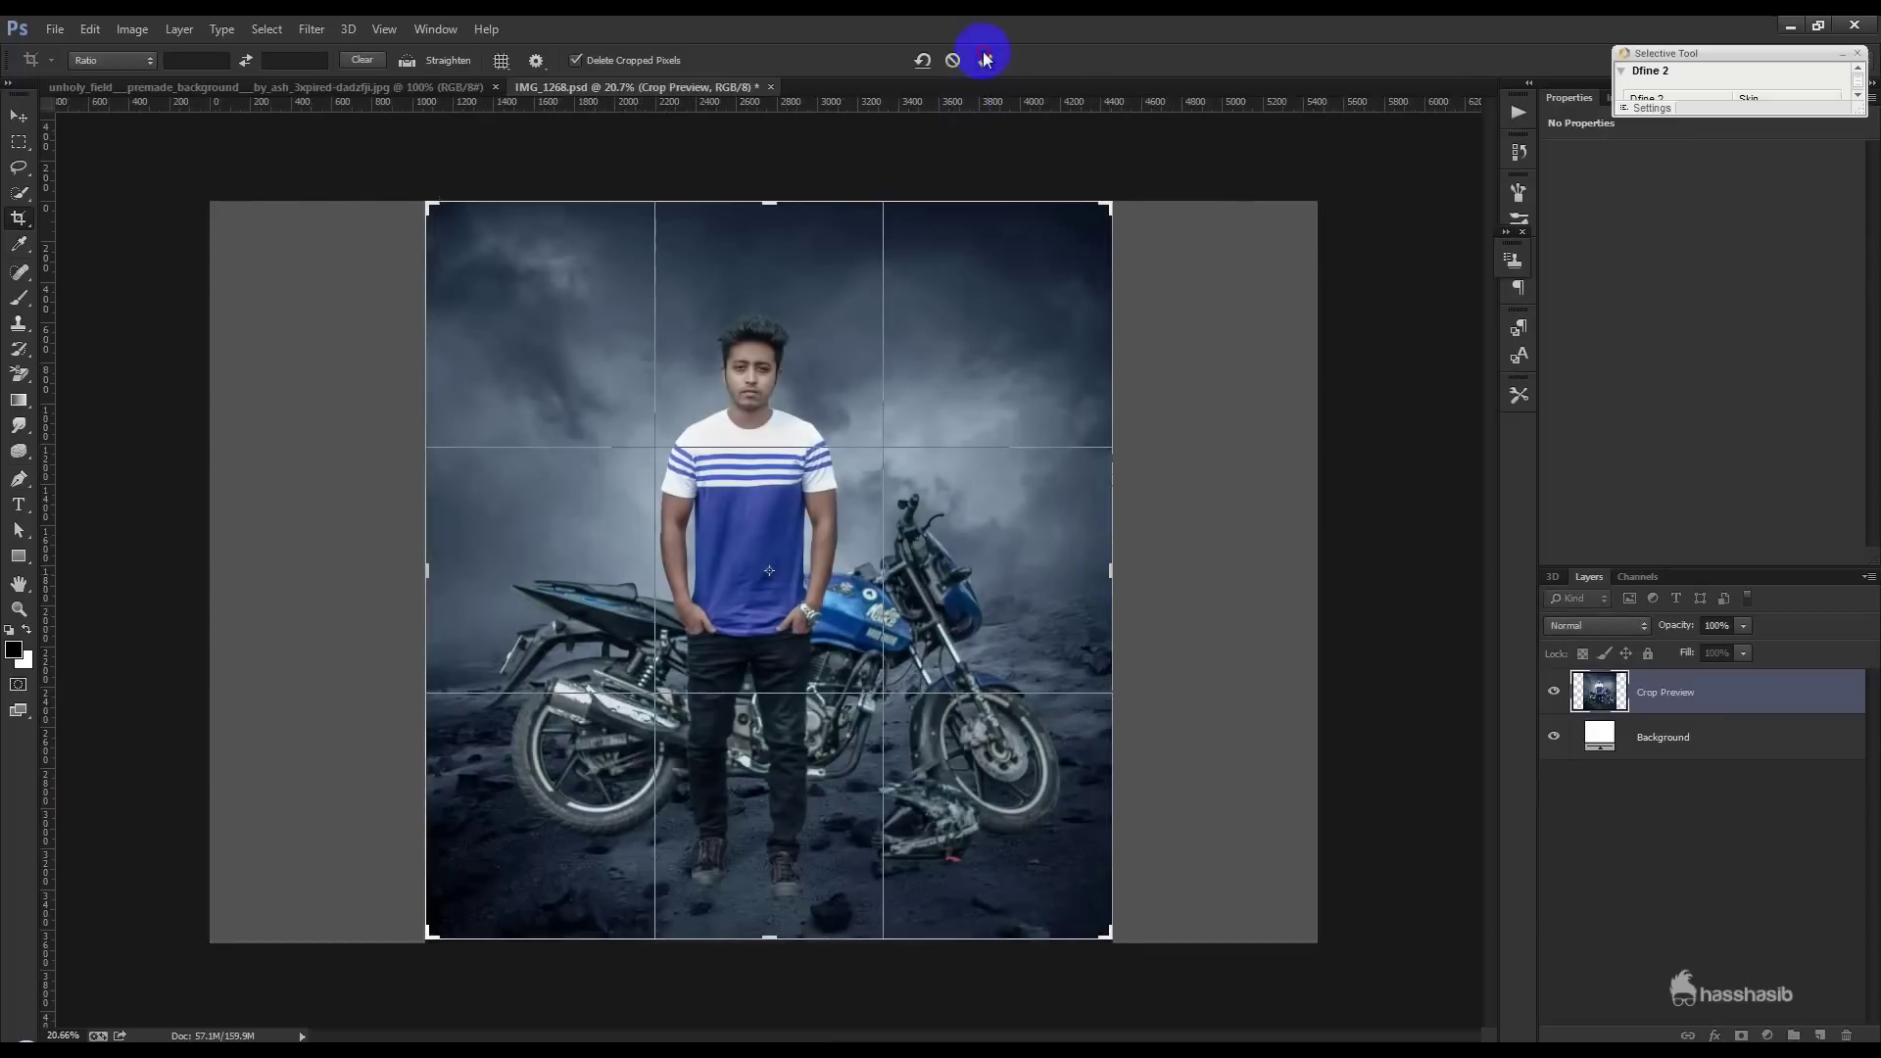
left_click(986, 59)
key("ctrl+plus")
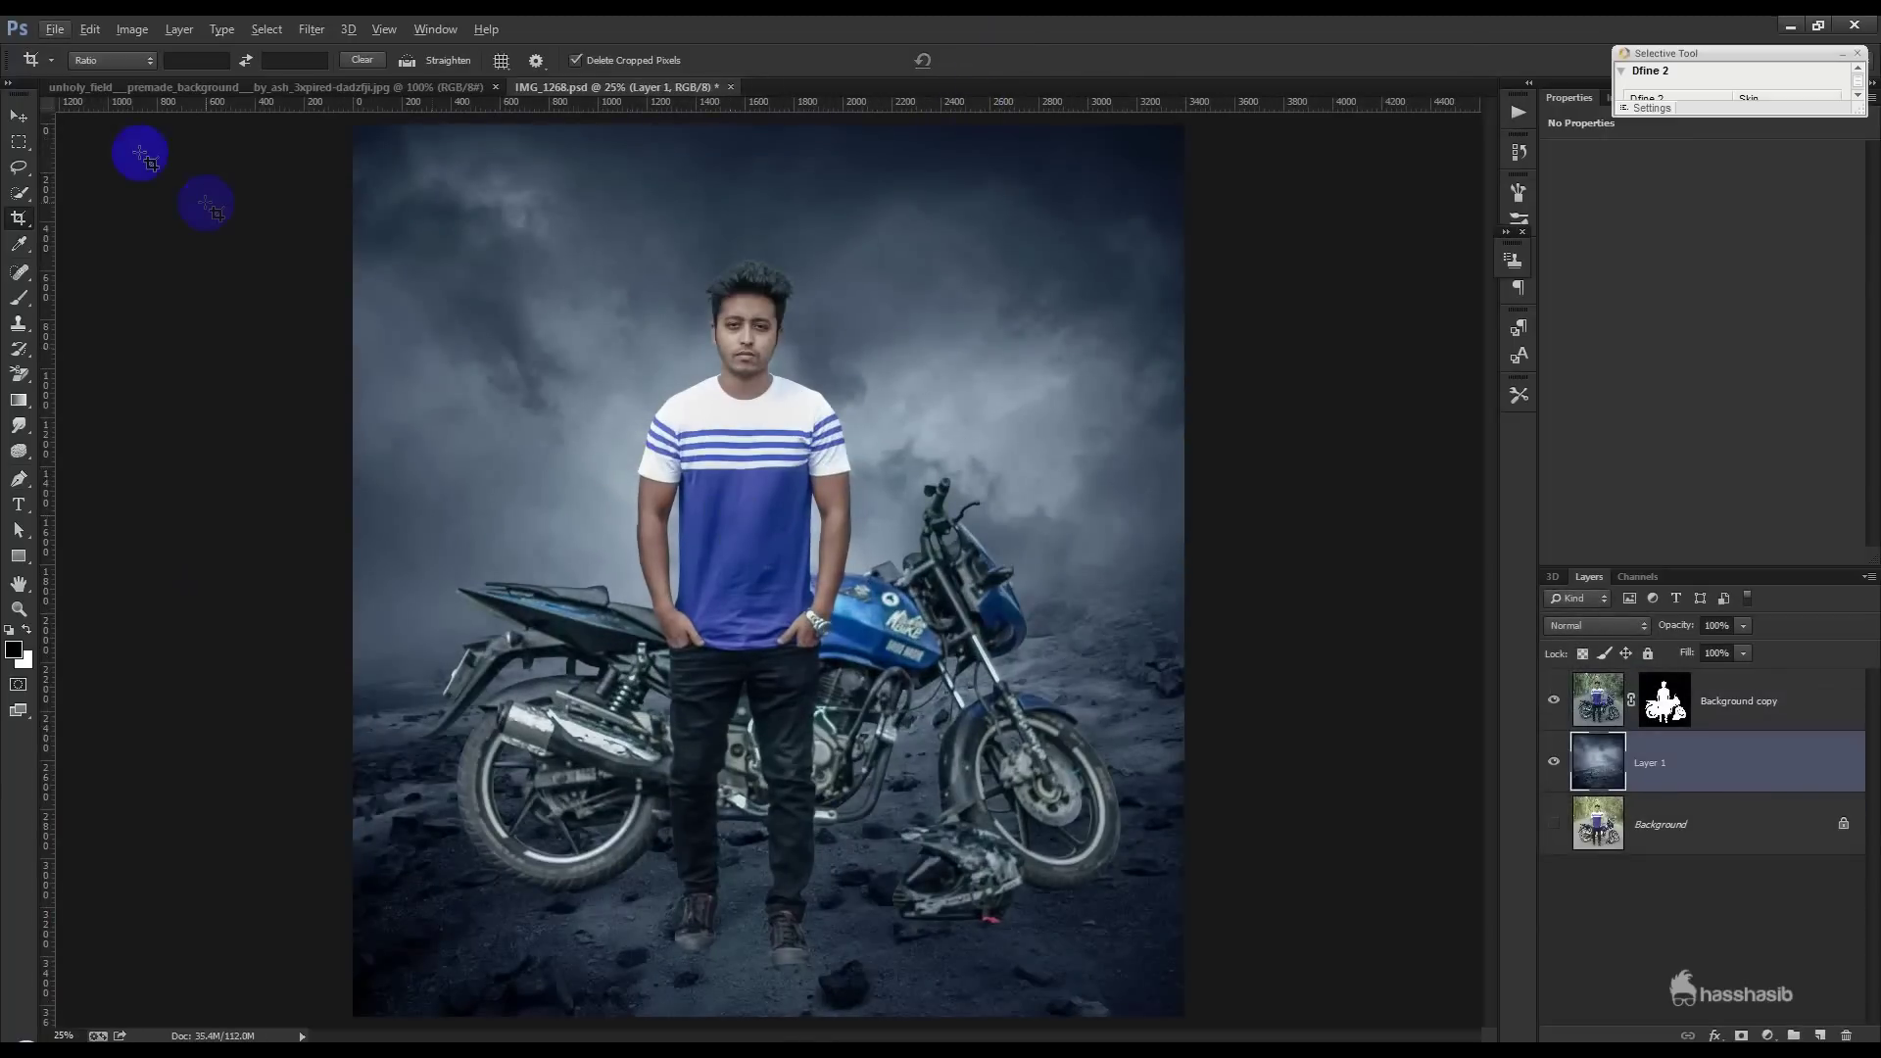
left_click(18, 115)
- Spot-heal the blemishes on the forehead and between the eyebrows of Background copy
left_click_drag(710, 288, 786, 251)
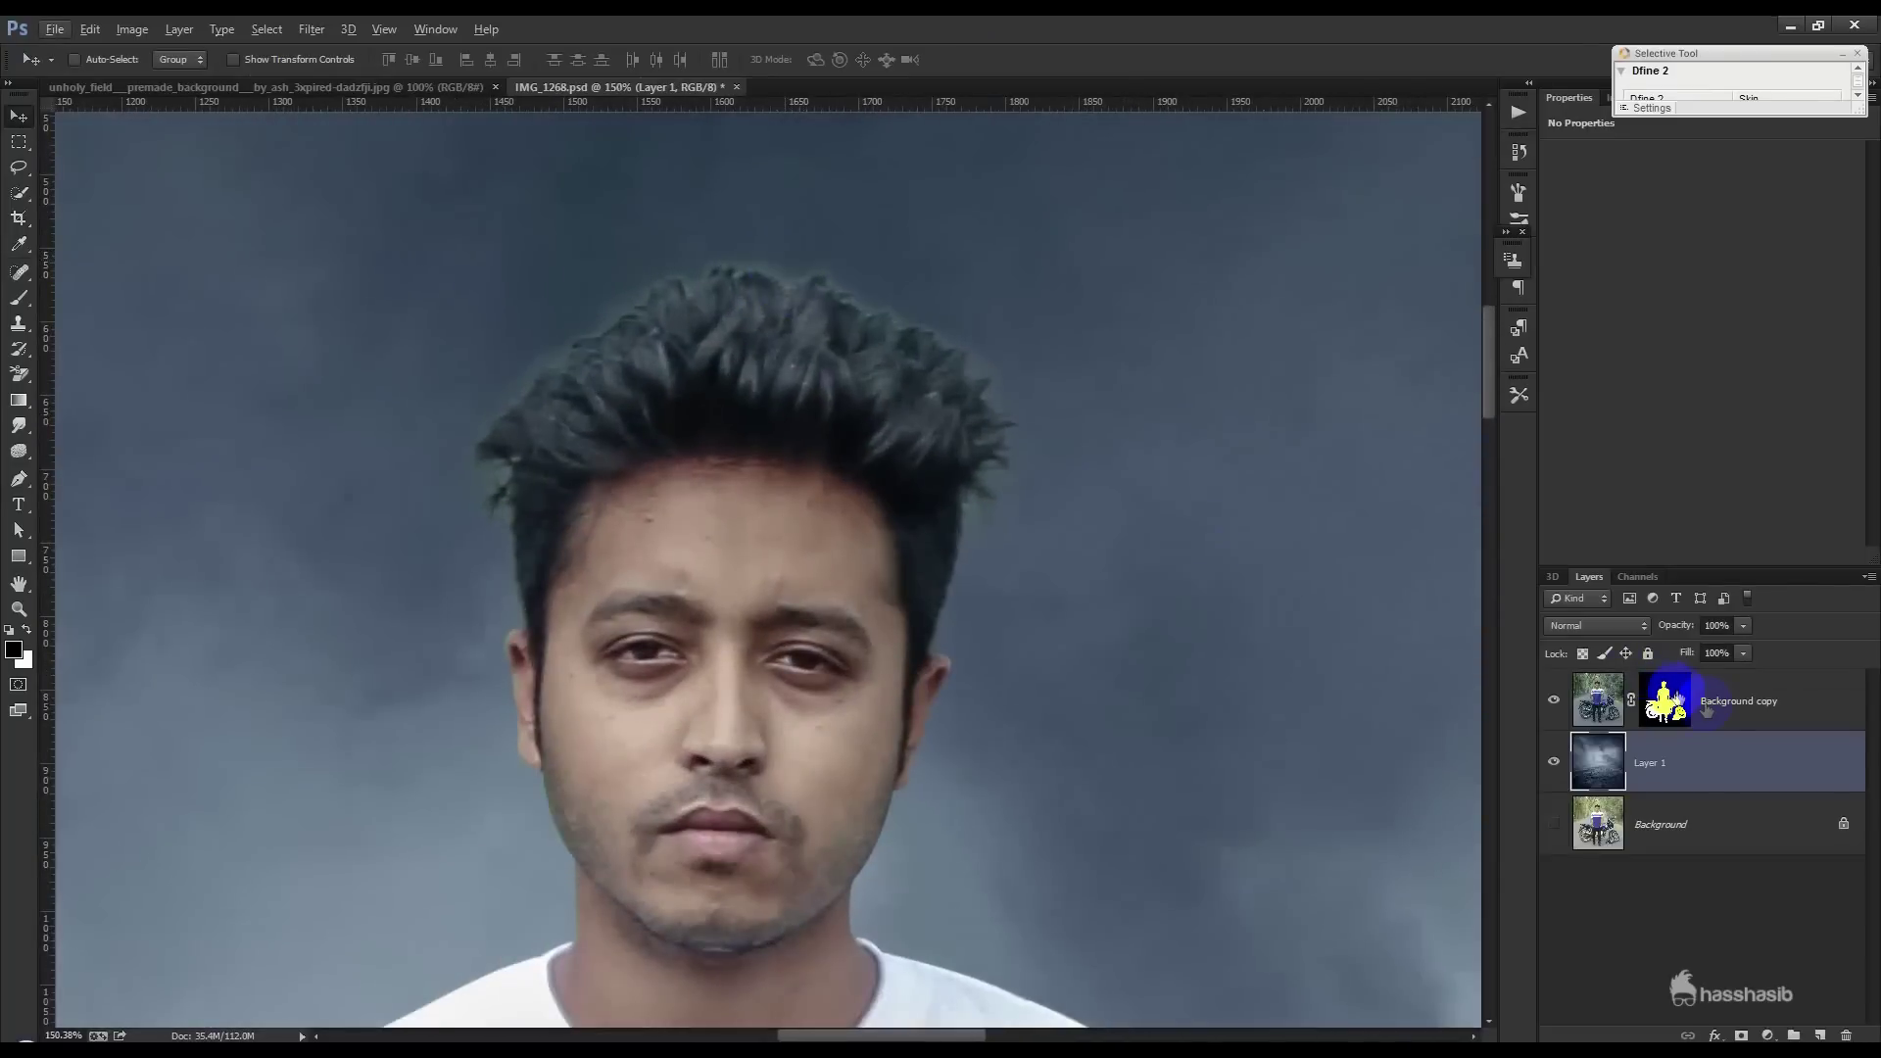
left_click(1707, 707)
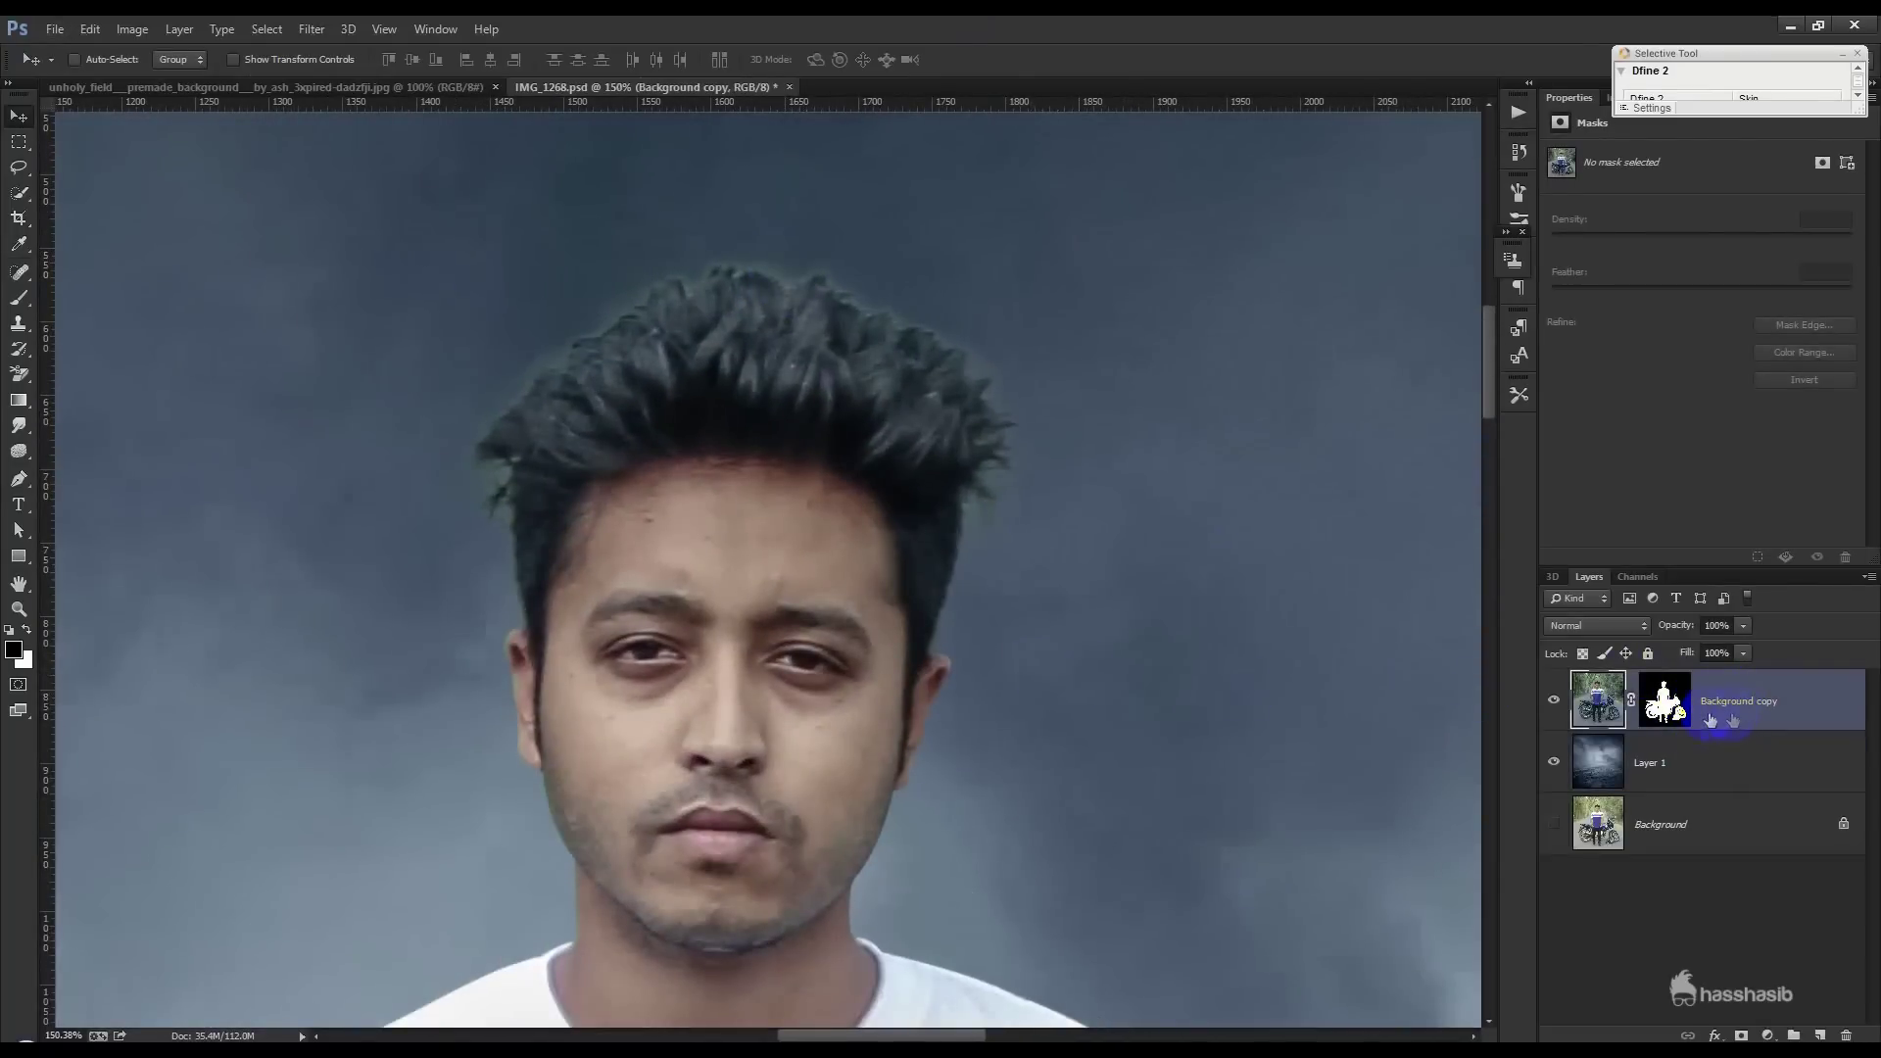
left_click(18, 272)
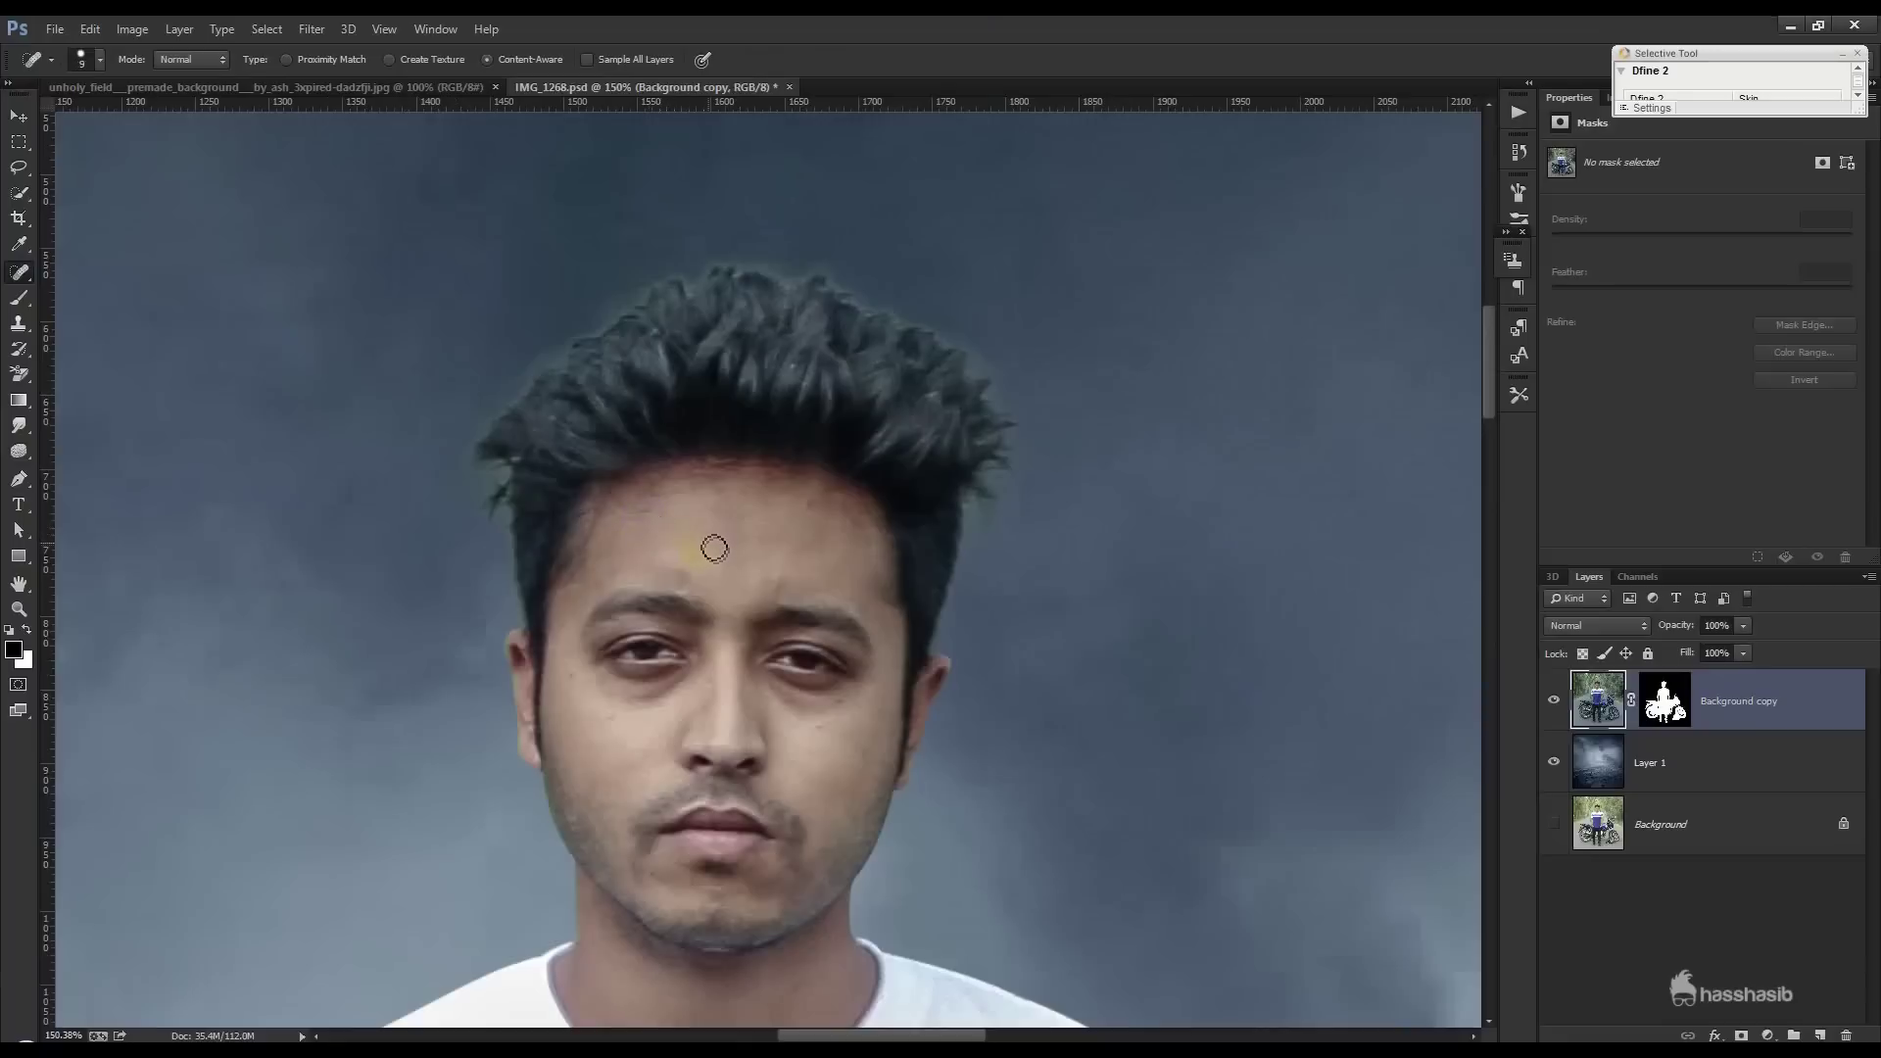
left_click(834, 688)
left_click(769, 627)
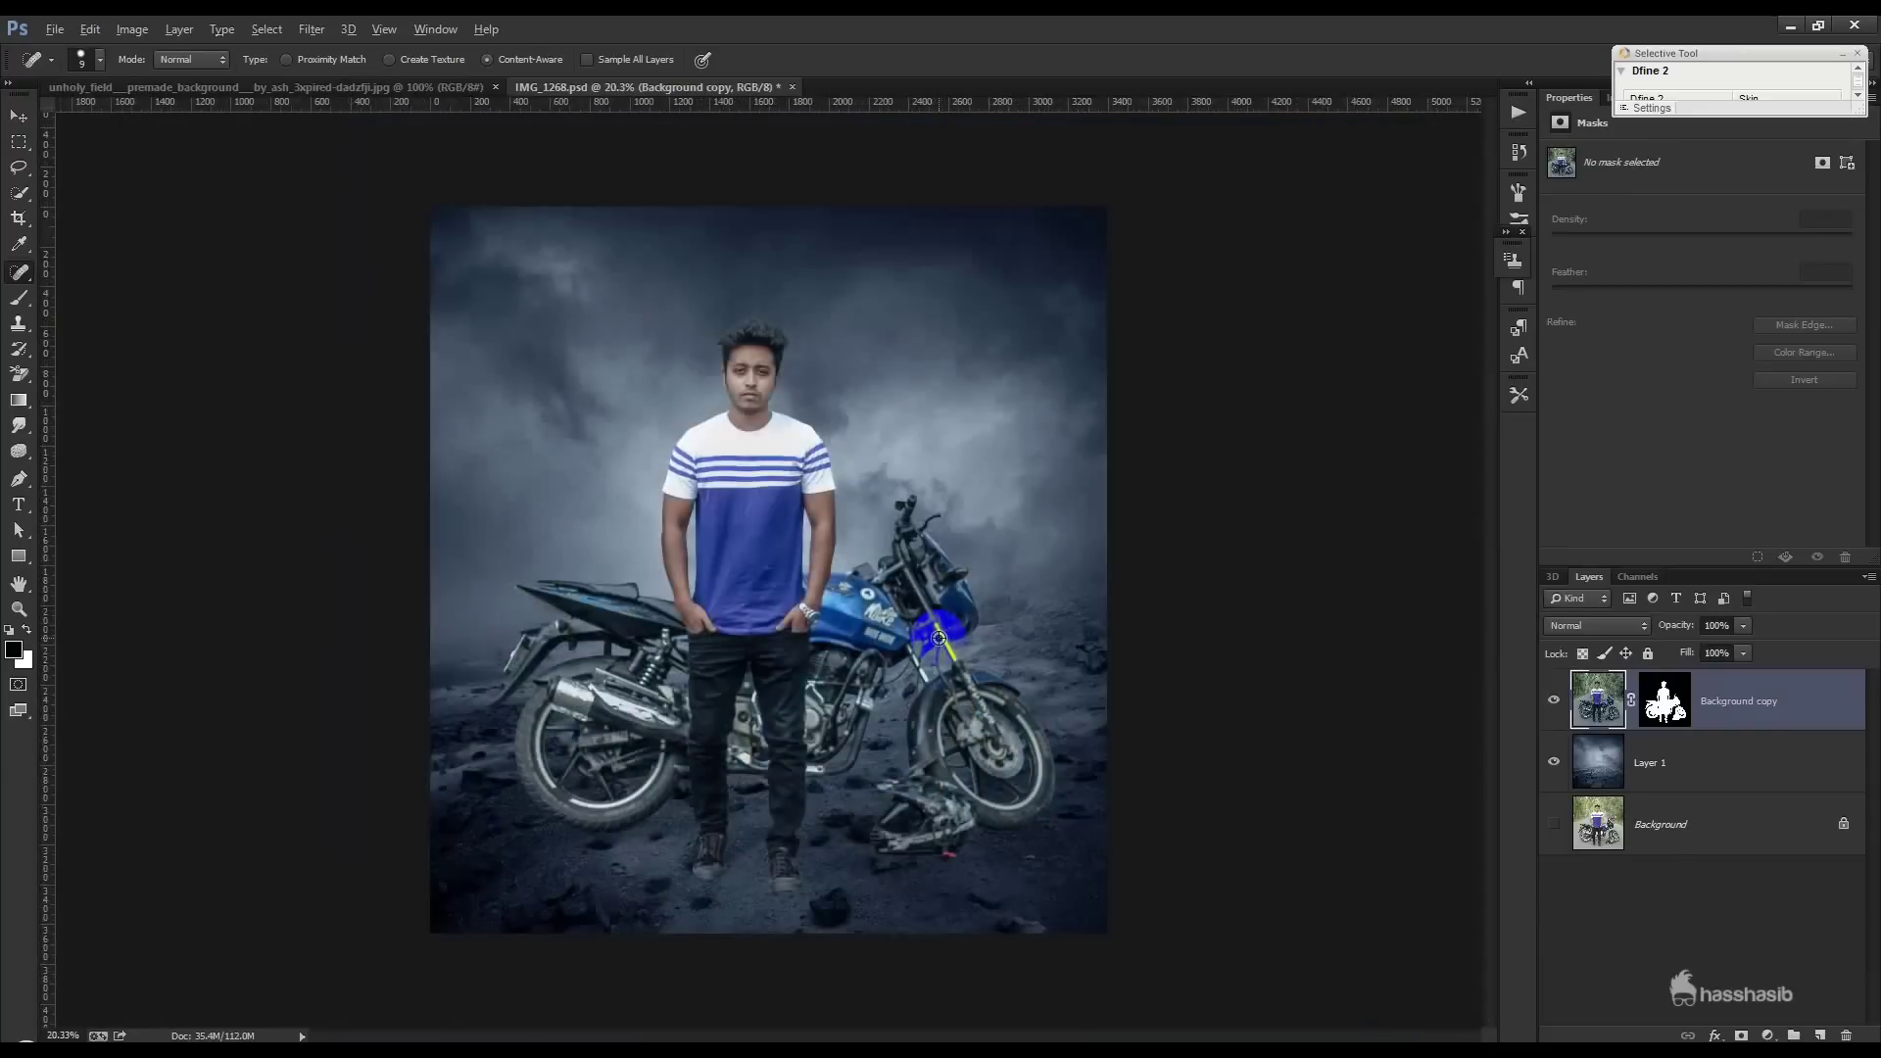
- Duplicate Background copy with a white mask, place it below, and set it to Multiply
left_click(18, 116)
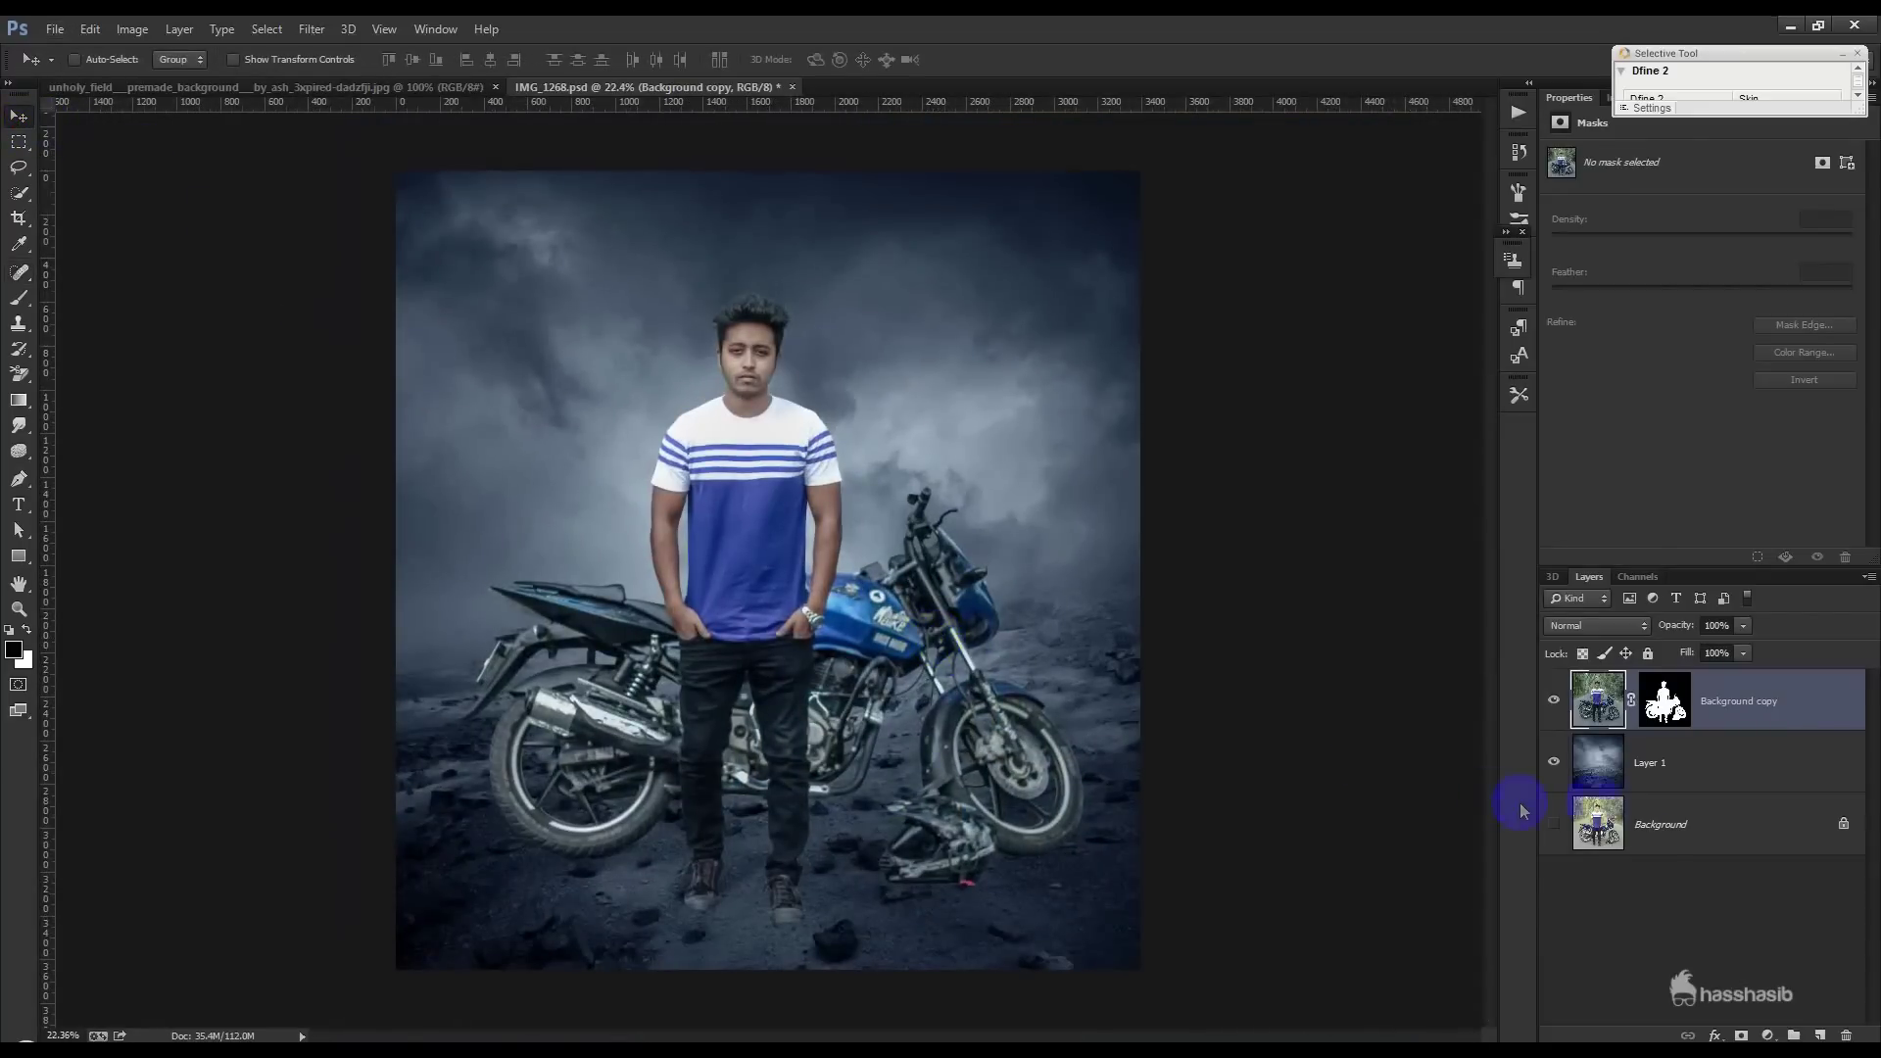
right_click(1740, 702)
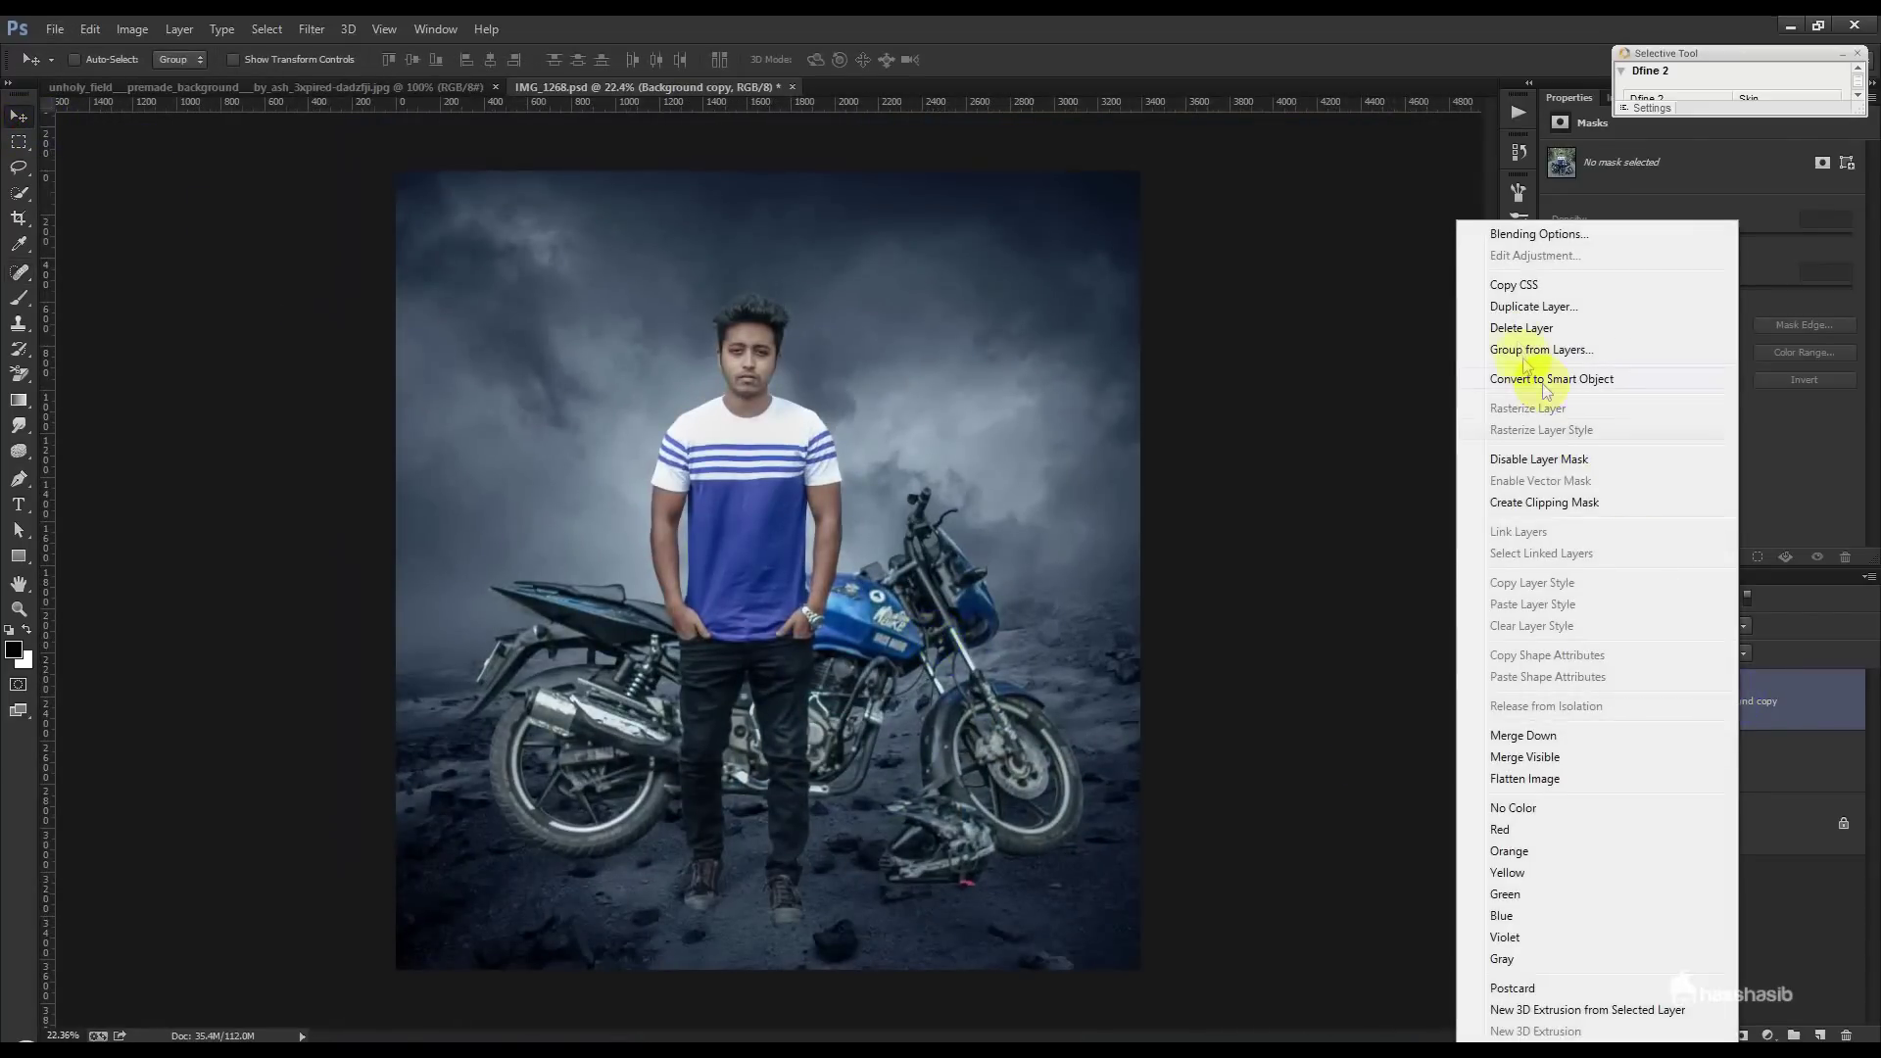
left_click(1515, 306)
left_click(1102, 336)
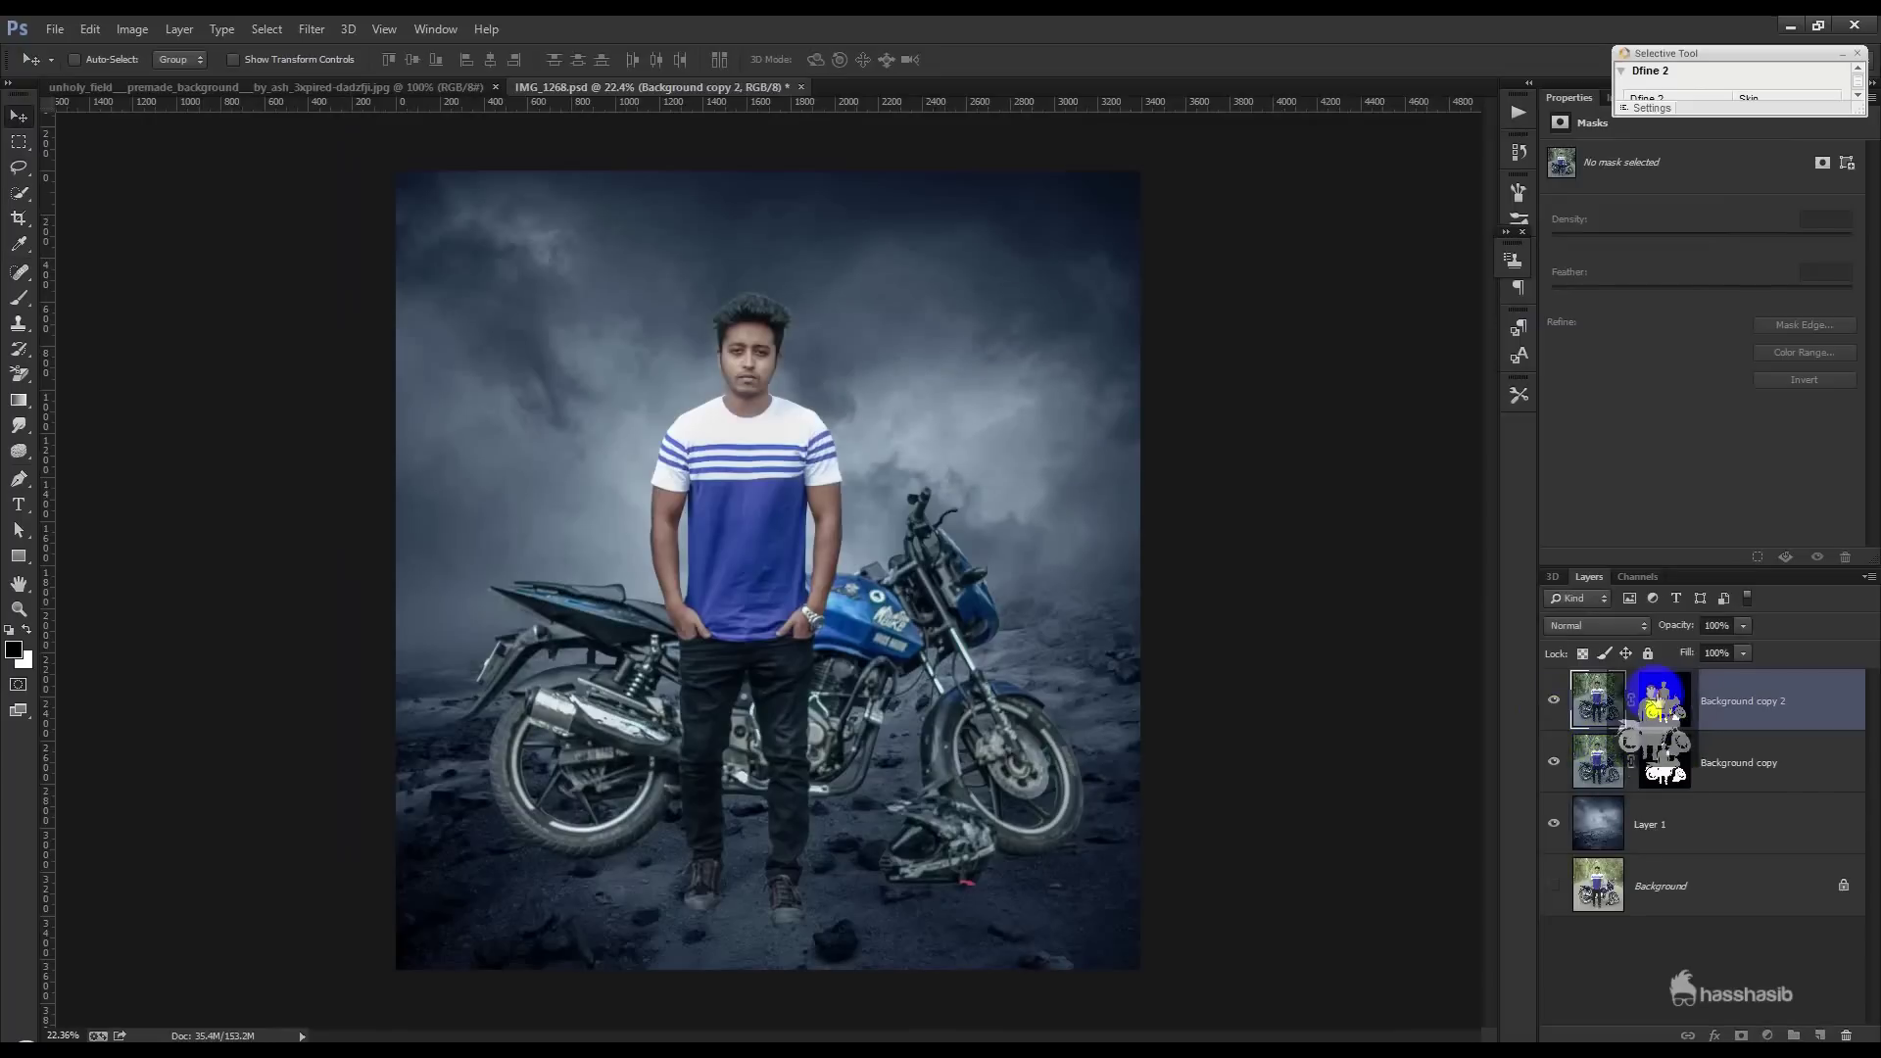
left_click_drag(1666, 730, 1666, 708)
left_click(1666, 708)
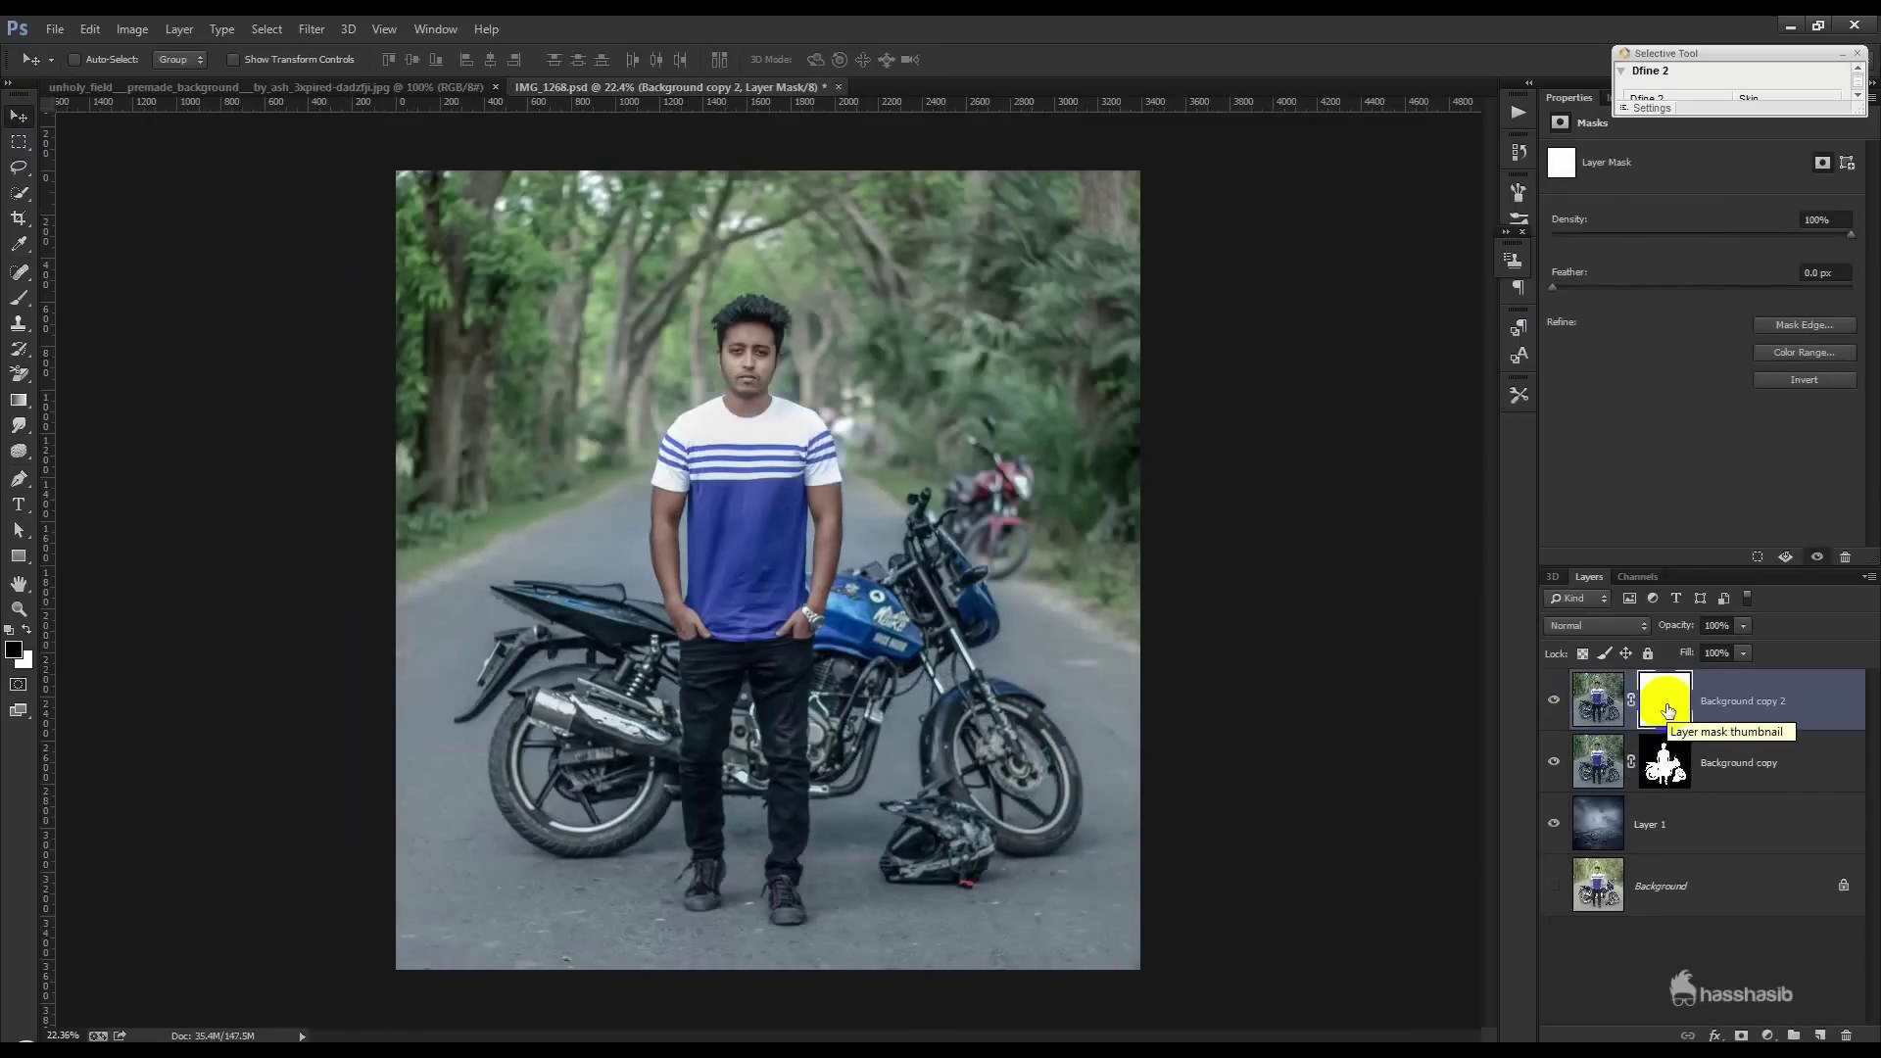
mouse_move(1725, 707)
left_mouse_down()
mouse_move(1726, 763)
mouse_move(1659, 760)
left_mouse_up()
left_click(1597, 626)
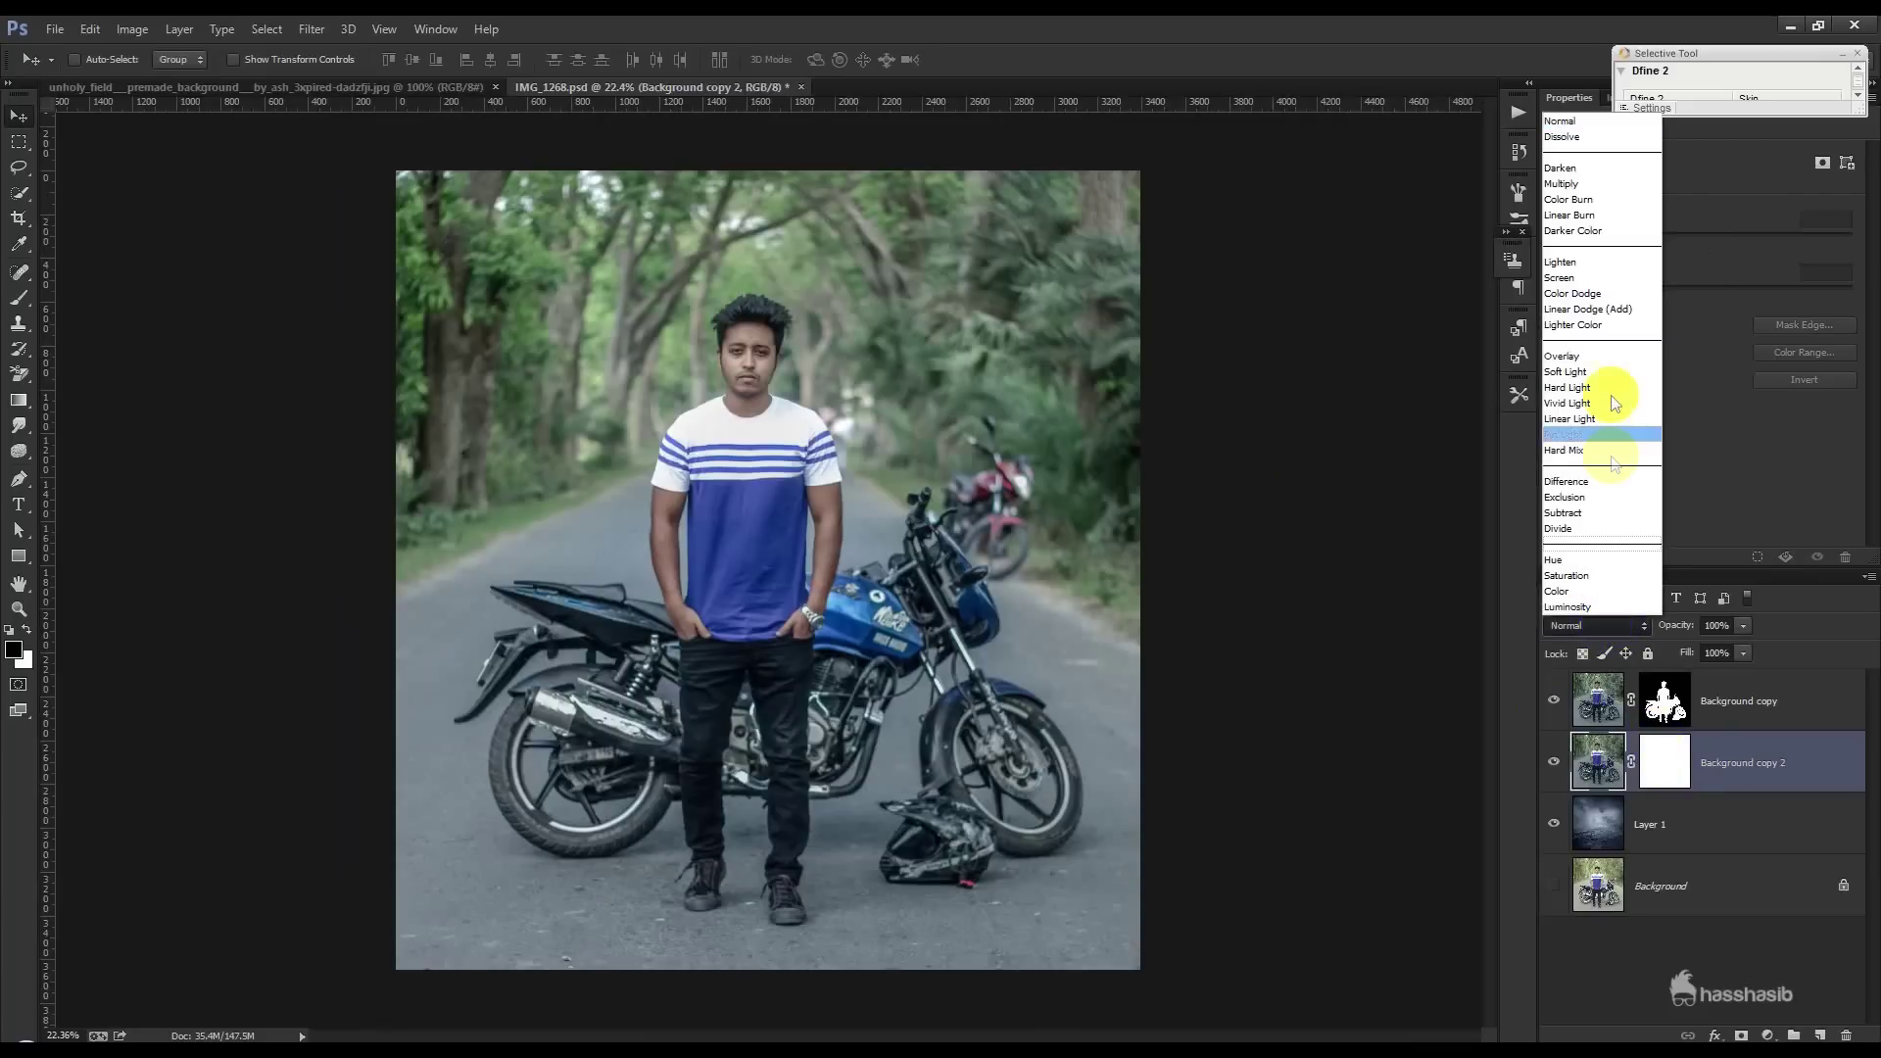
left_click(1564, 183)
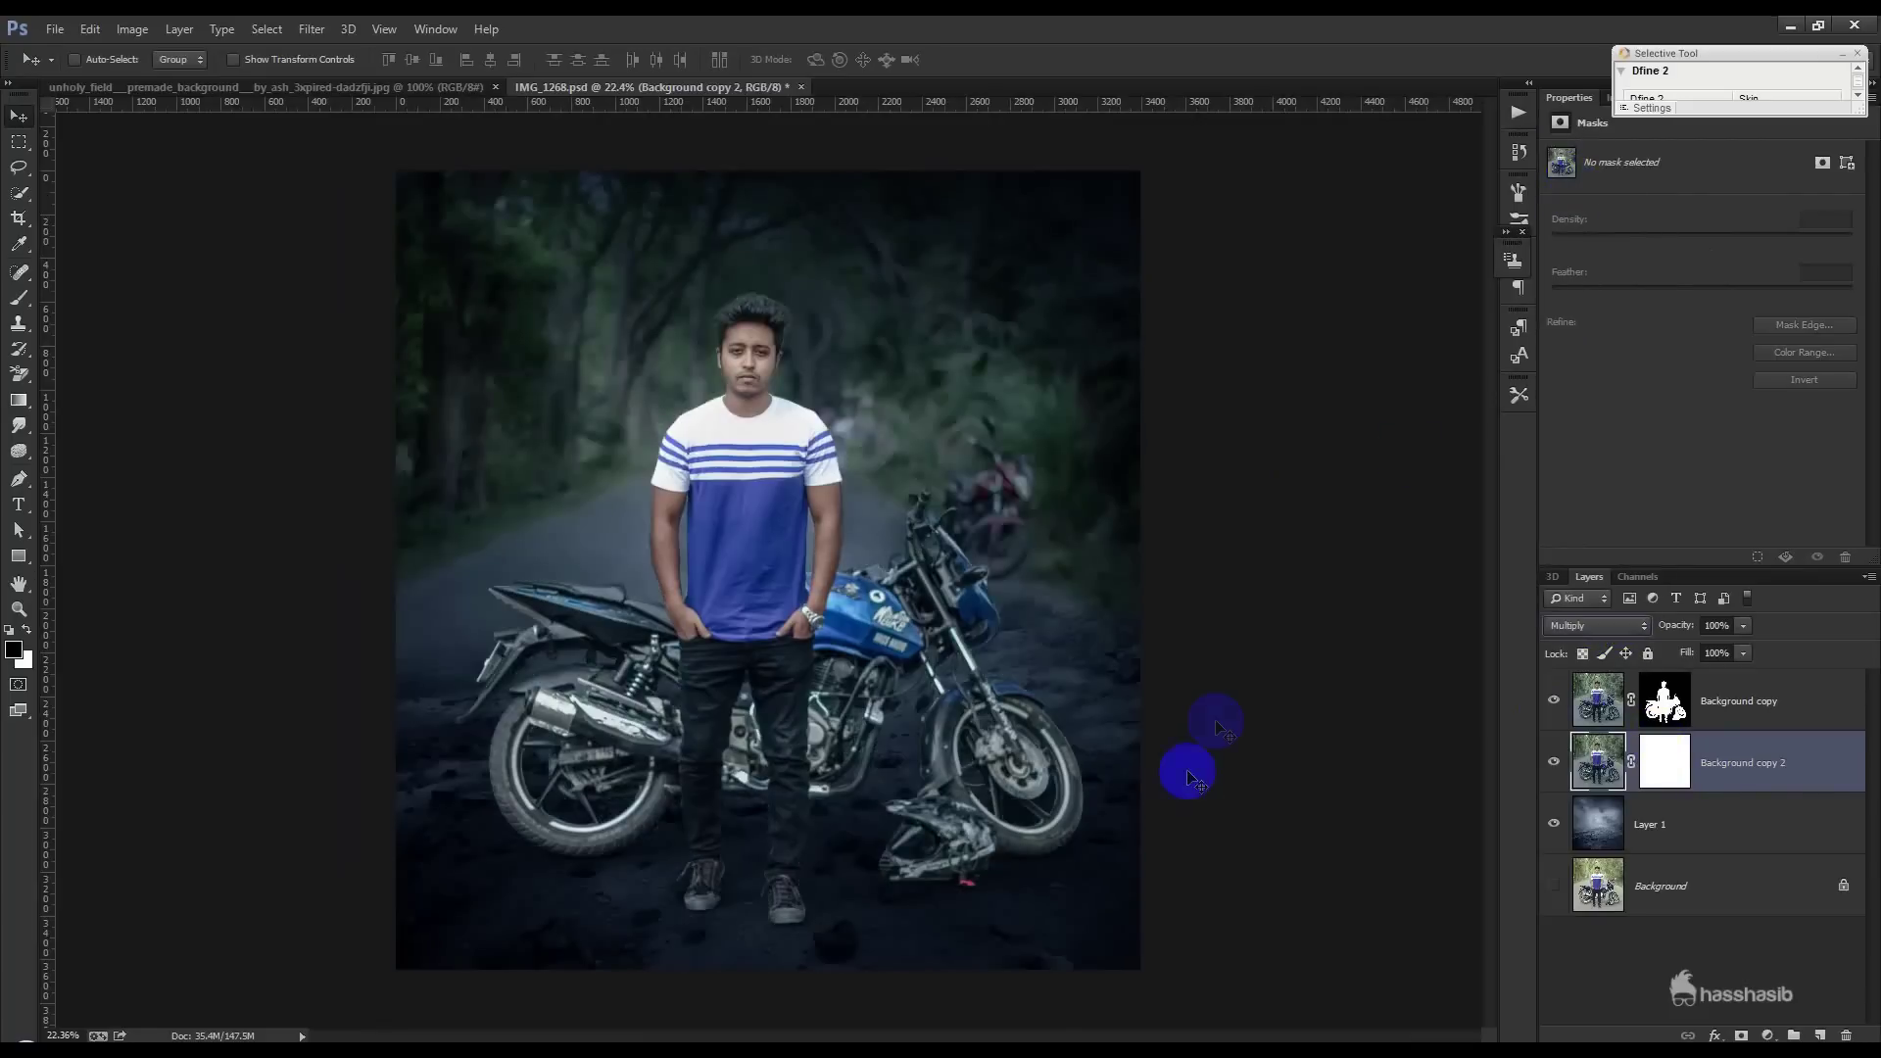
- Paint black on the copy's mask with a 1500 brush so only the ground darkens
left_click(1664, 762)
left_click(18, 297)
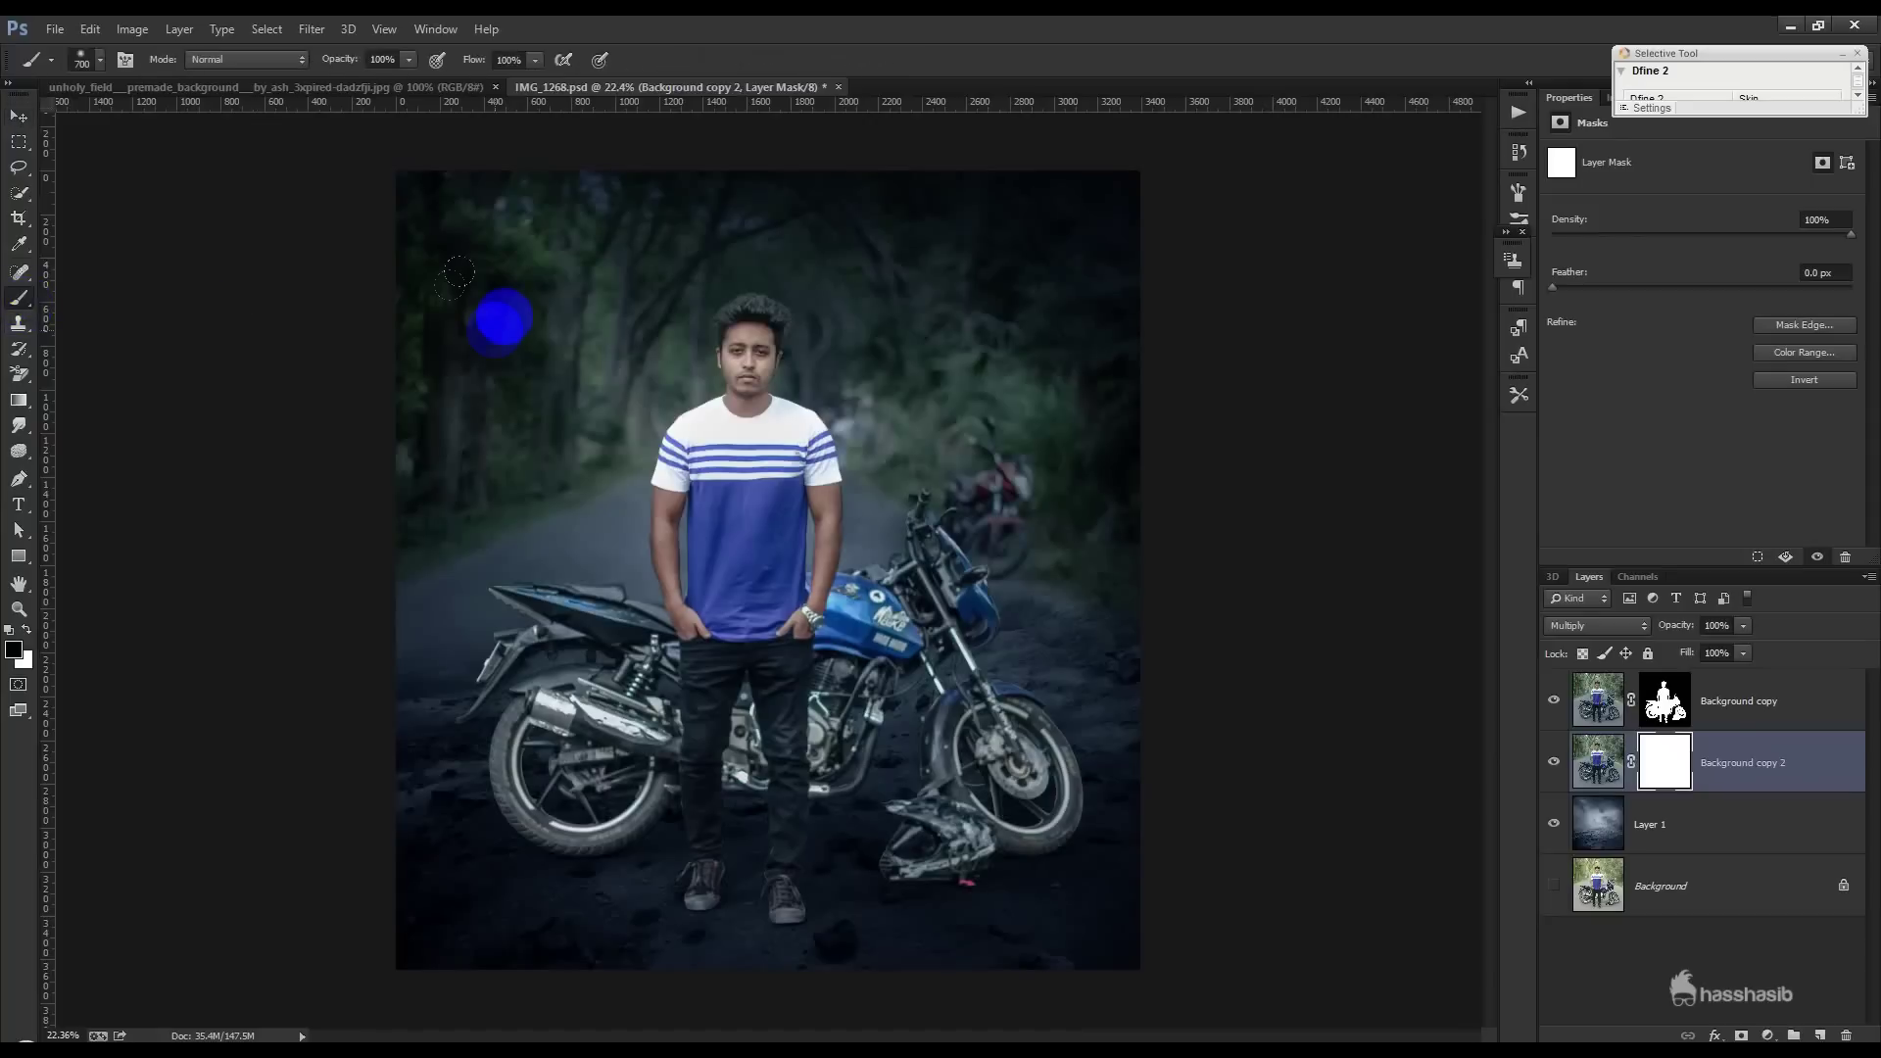
key("]")
key("]")
mouse_move(705, 360)
left_mouse_down()
mouse_move(921, 206)
mouse_move(1306, 206)
mouse_move(546, 379)
mouse_move(1225, 481)
mouse_move(292, 564)
left_mouse_up()
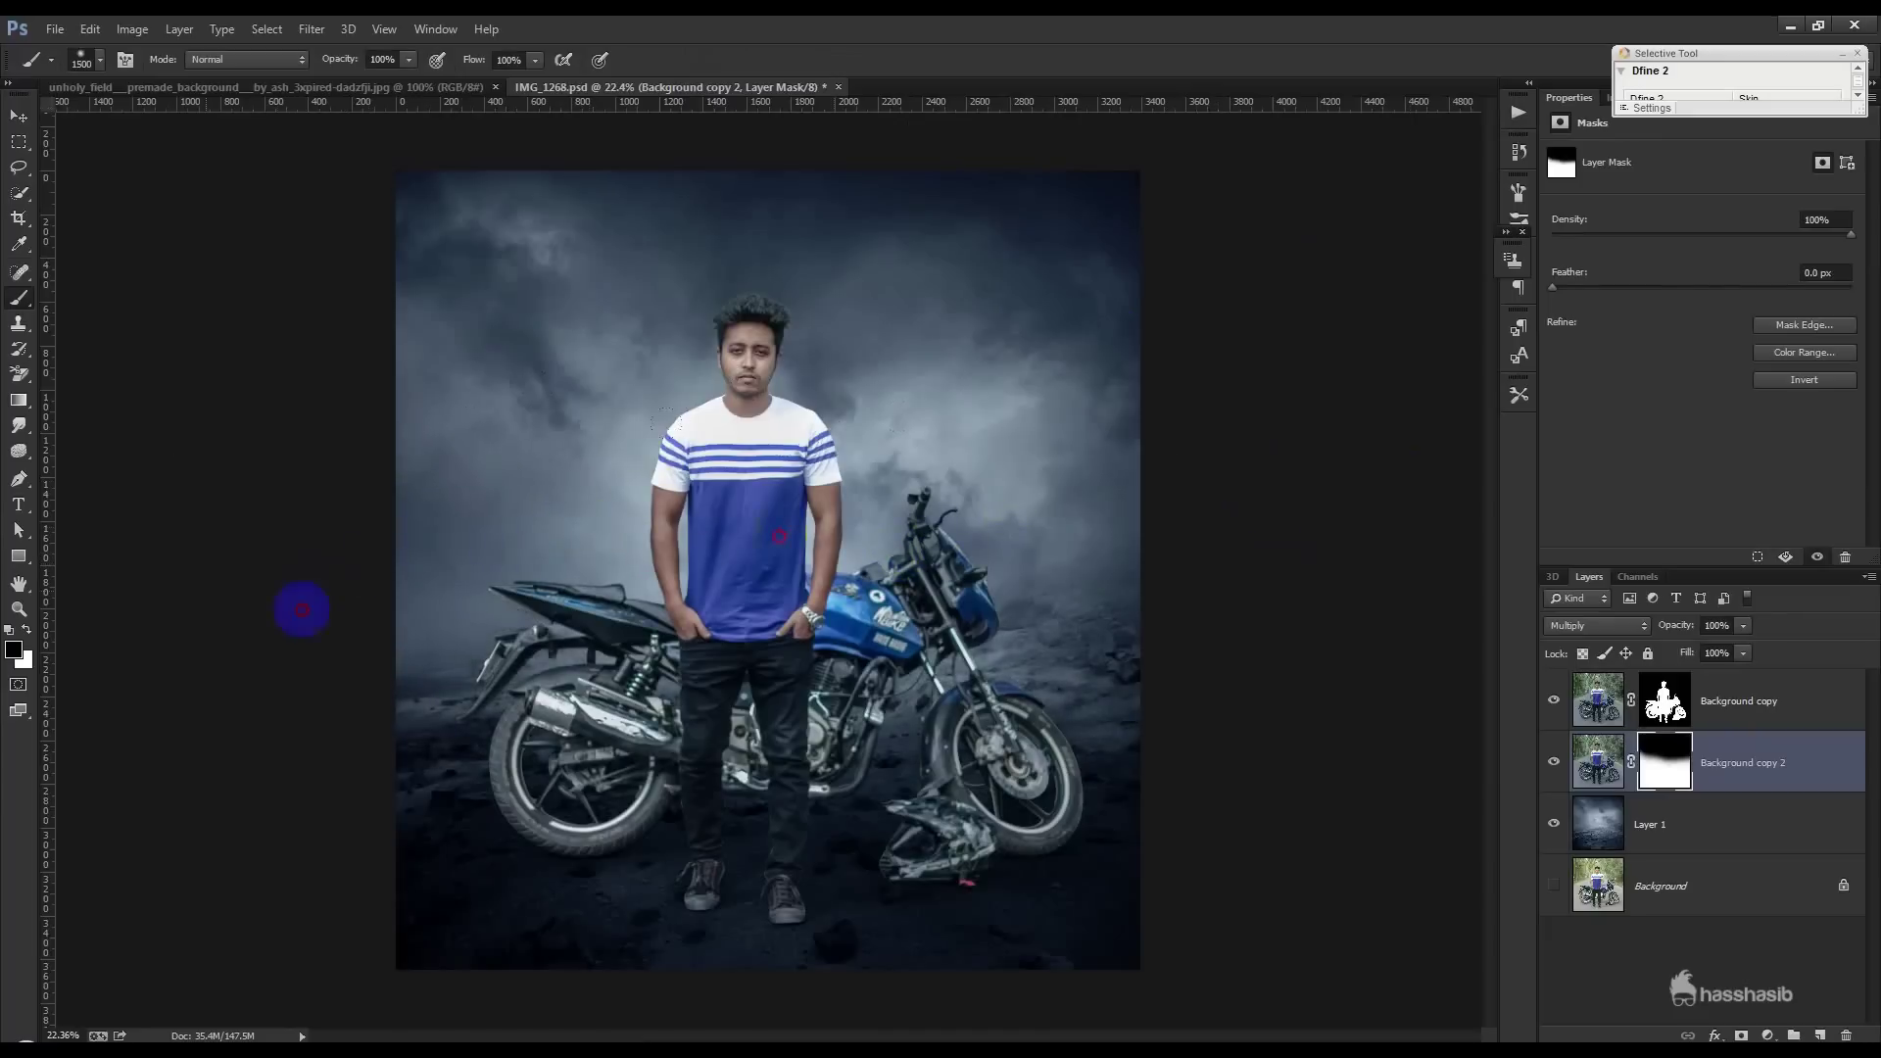
mouse_move(1212, 536)
left_mouse_down()
mouse_move(1168, 576)
mouse_move(1411, 659)
mouse_move(1360, 823)
mouse_move(1368, 894)
mouse_move(1362, 880)
left_mouse_up()
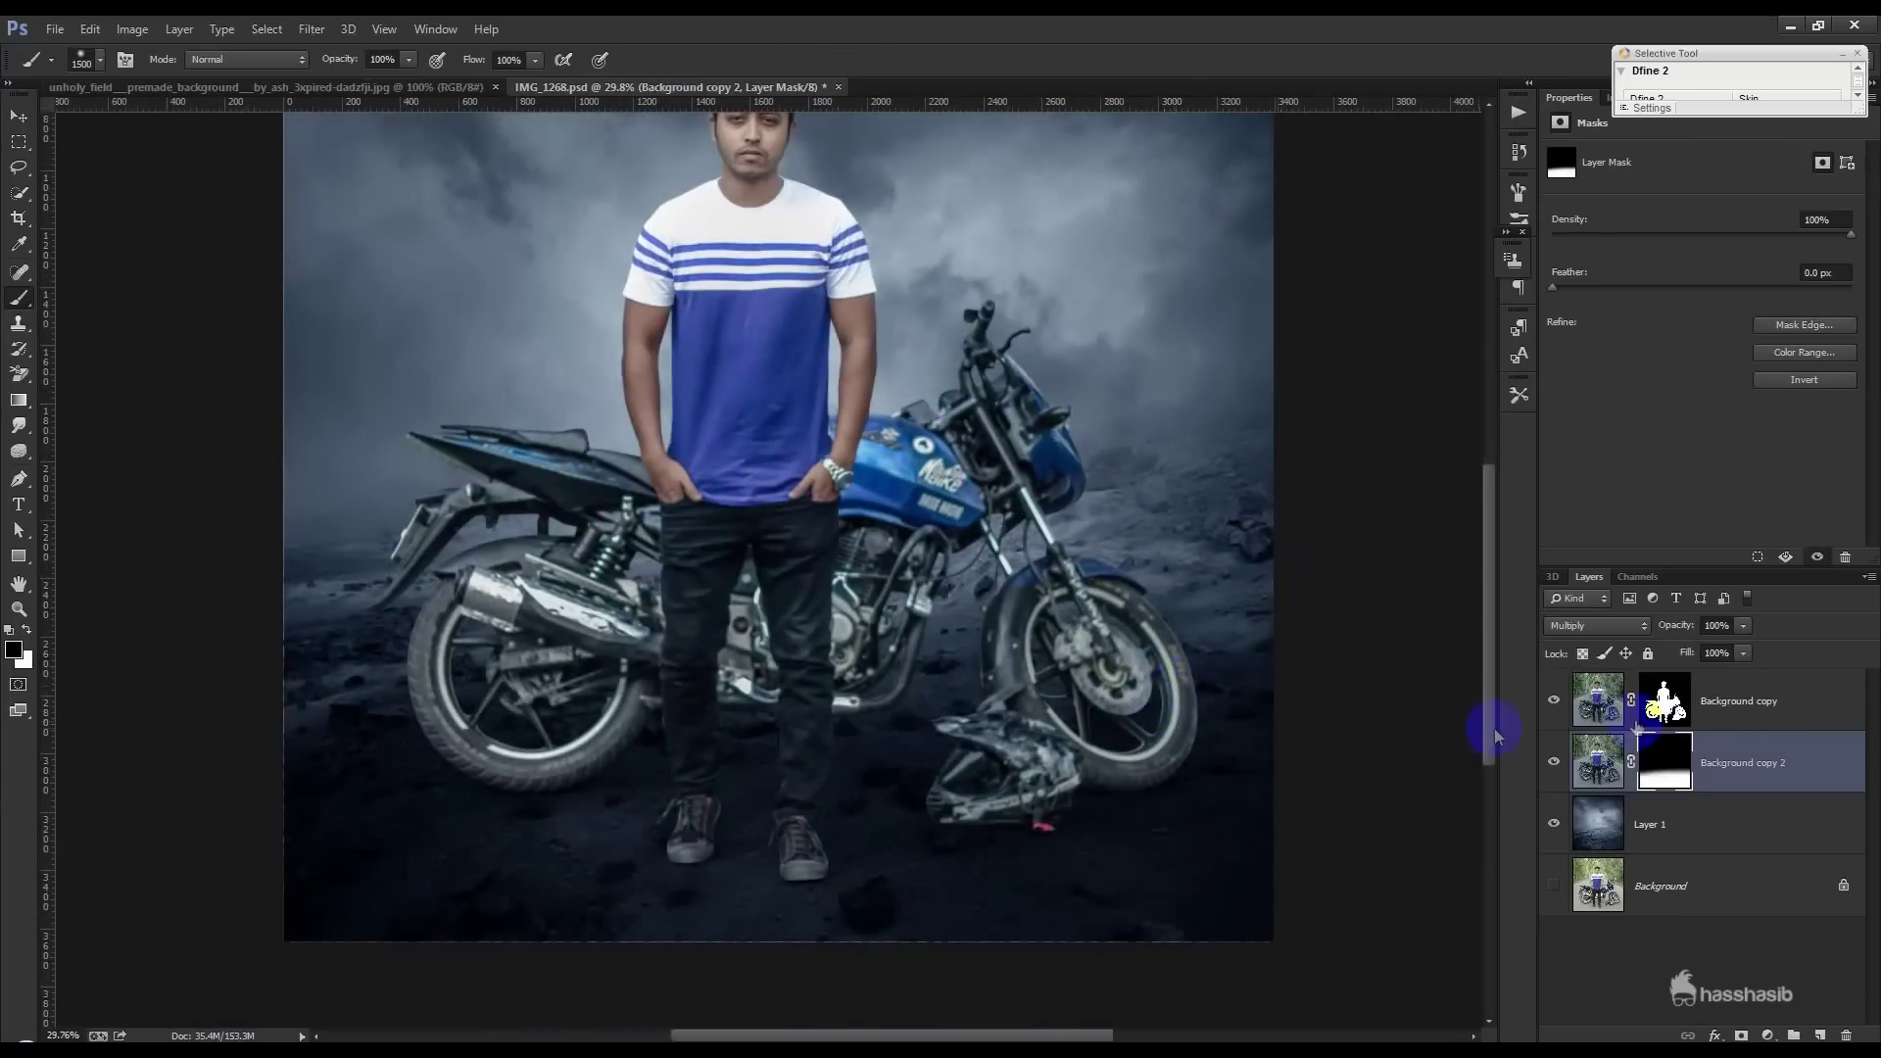
left_click(1772, 703)
left_click(1555, 764)
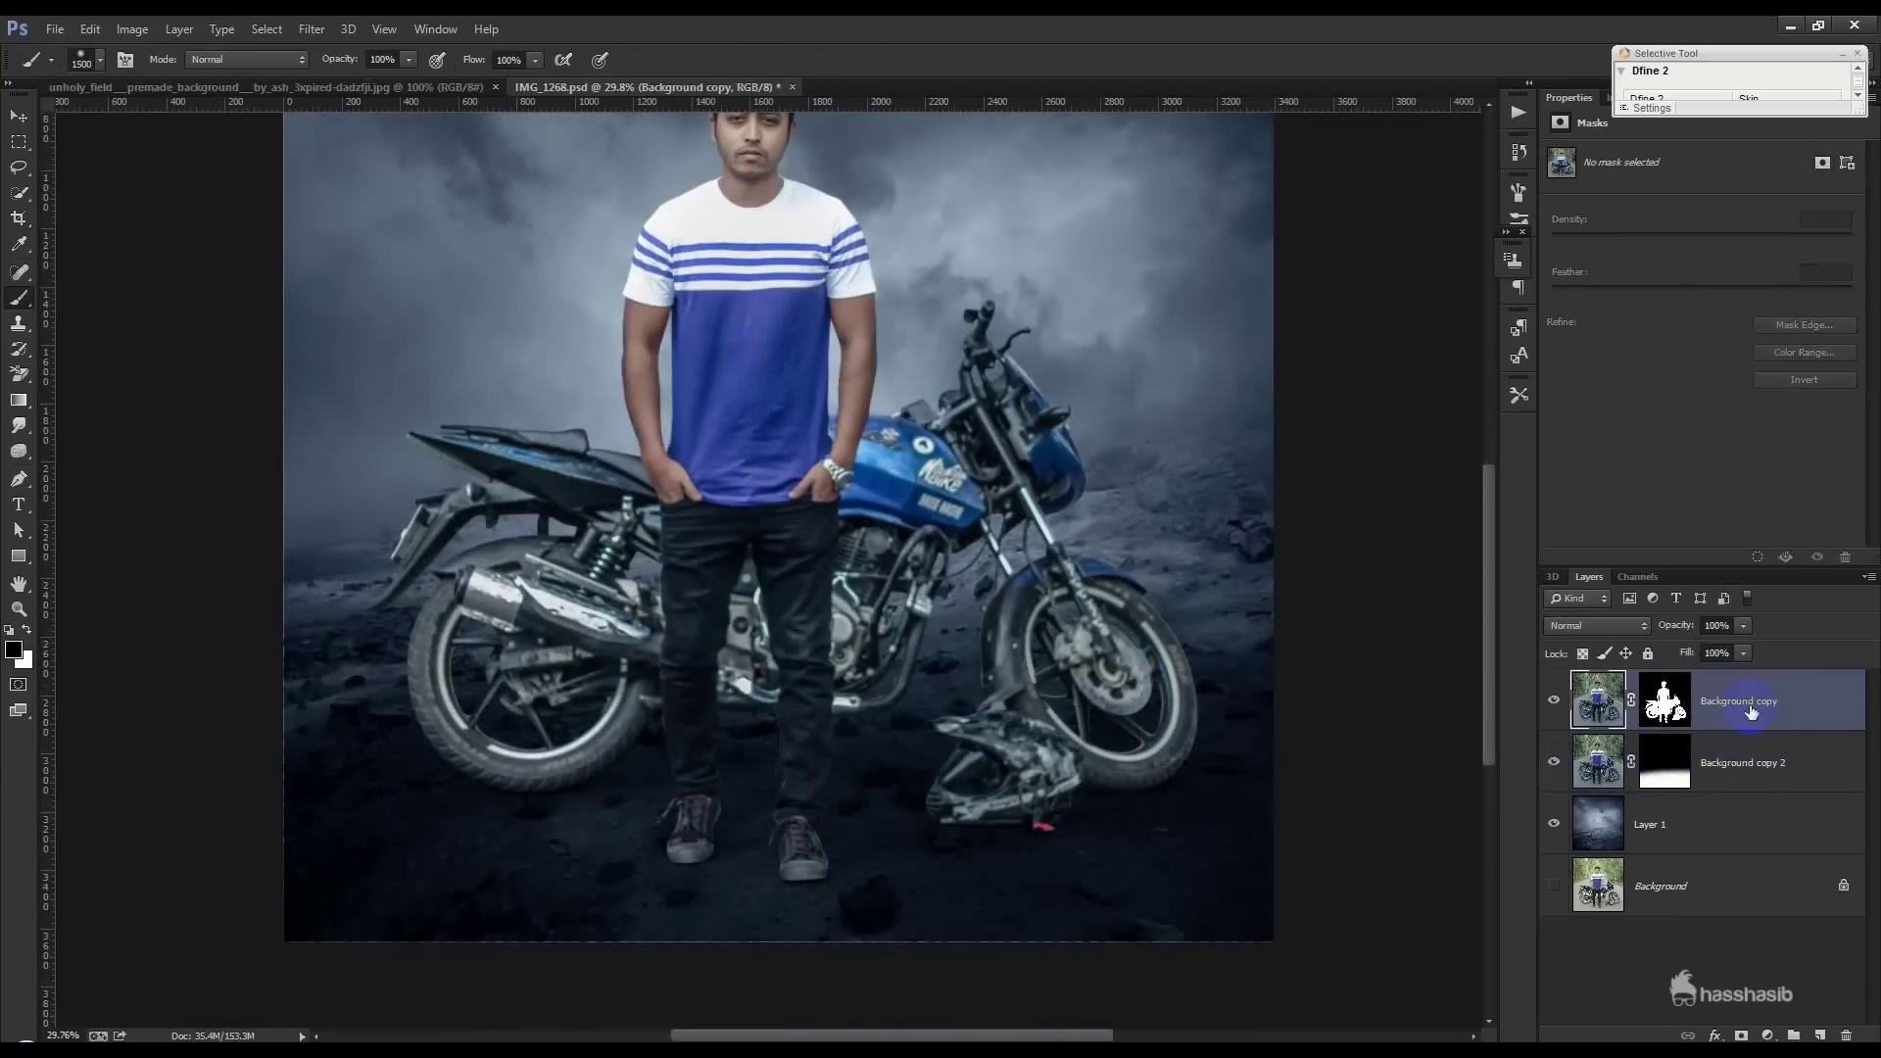
left_click(1765, 1035)
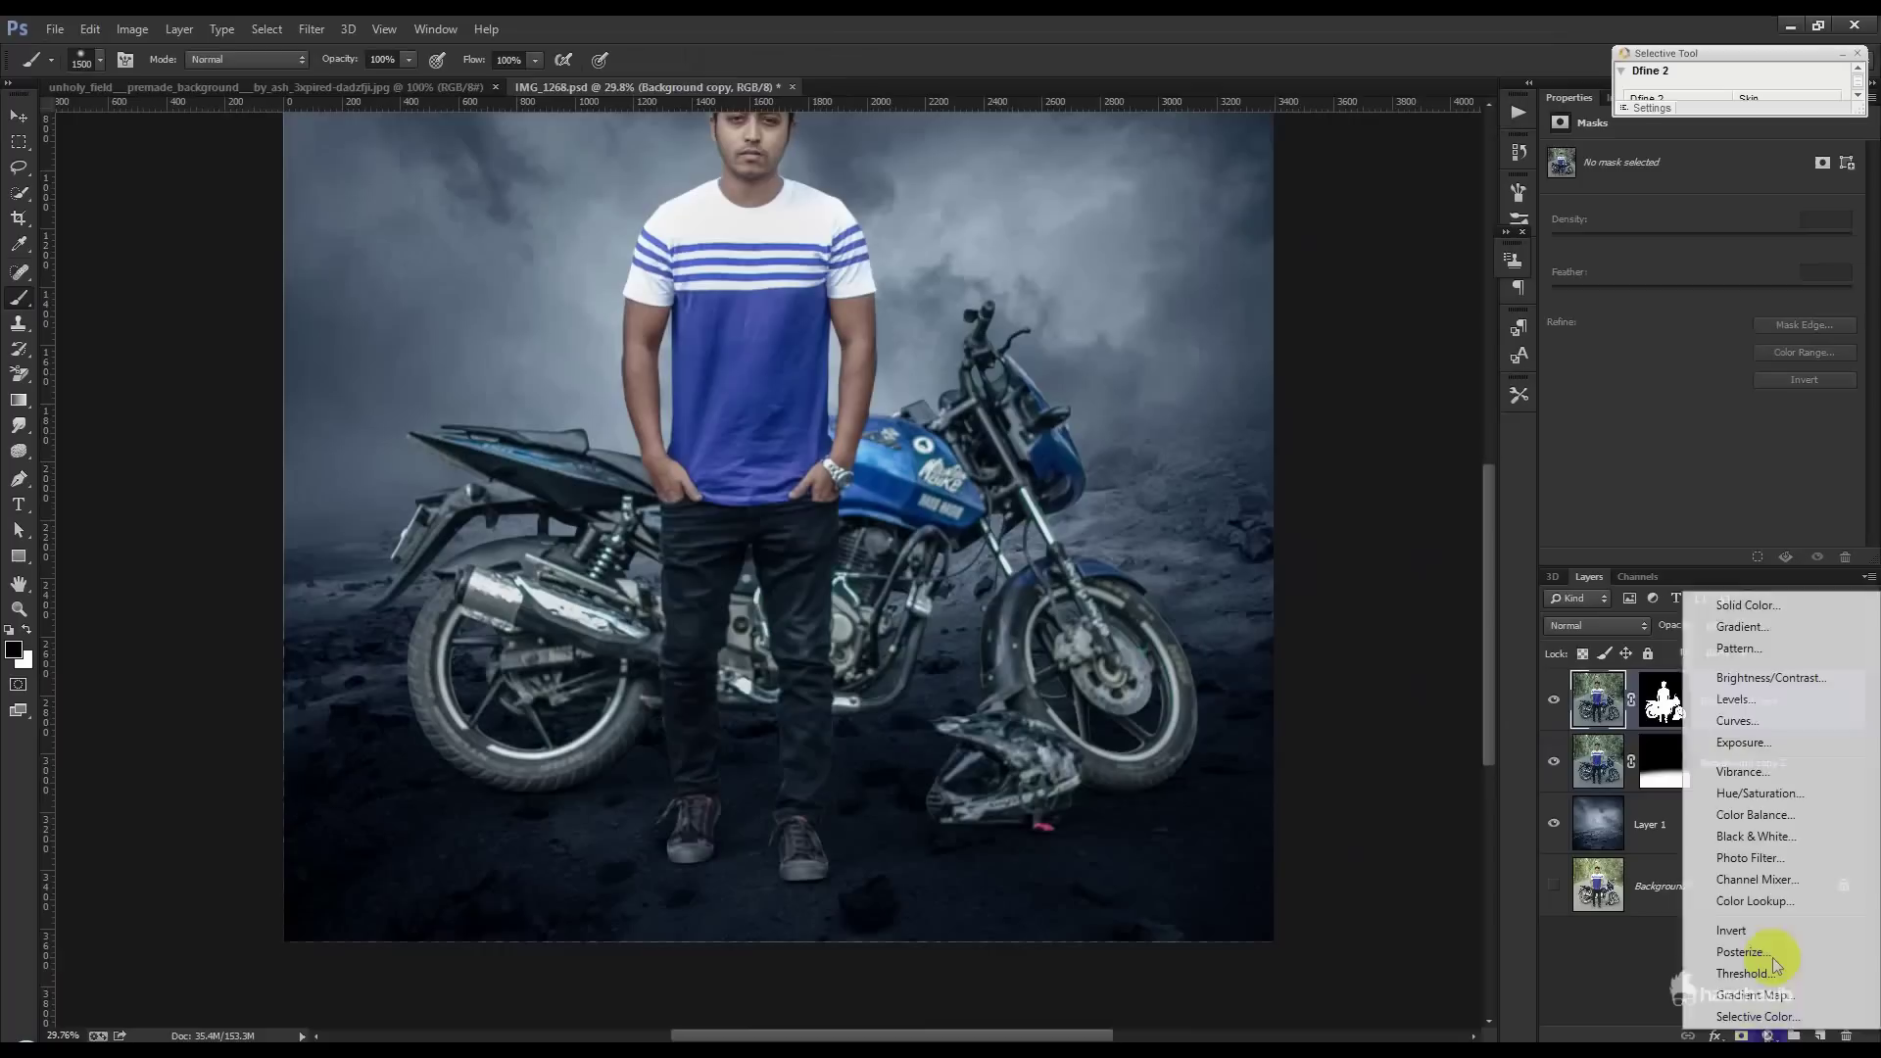
- Add a clipped Brightness/Contrast layer at −150 brightness with an inverted mask
left_click(1740, 680)
right_click(1741, 725)
left_click(1517, 505)
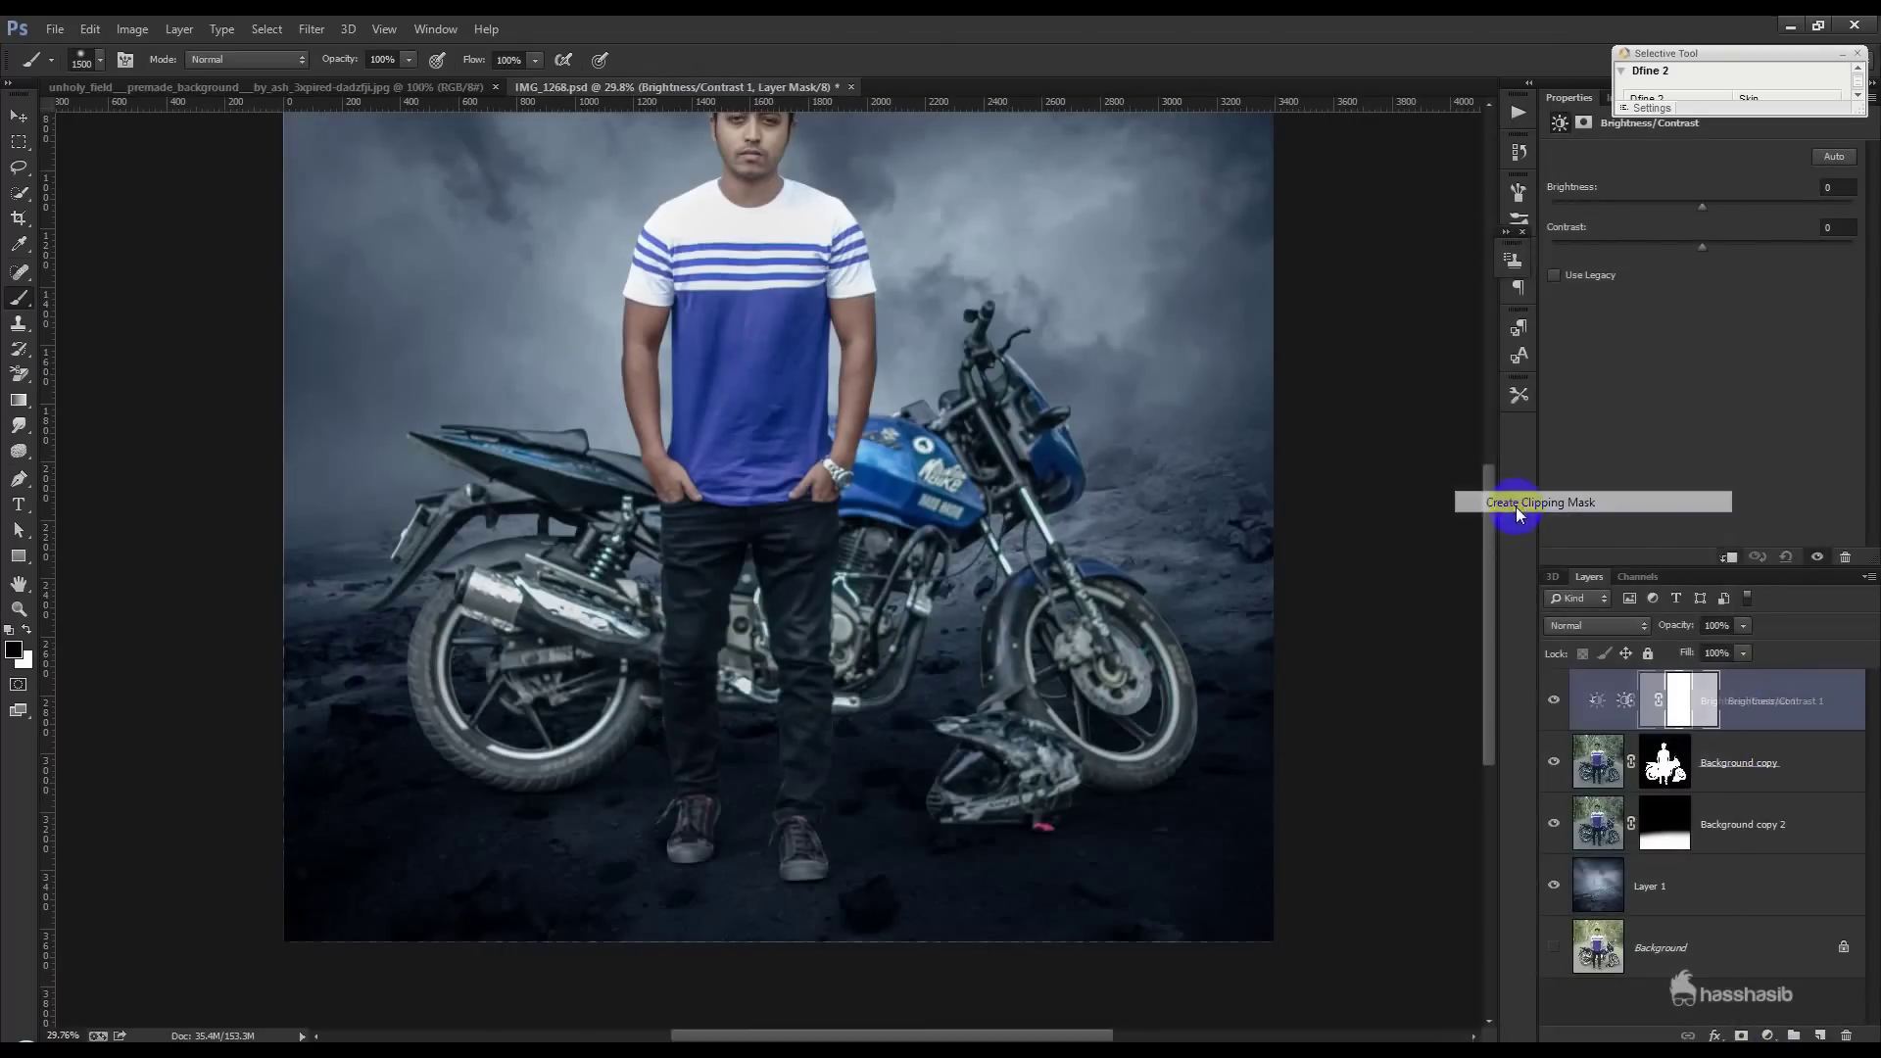
left_click_drag(1702, 207, 1554, 226)
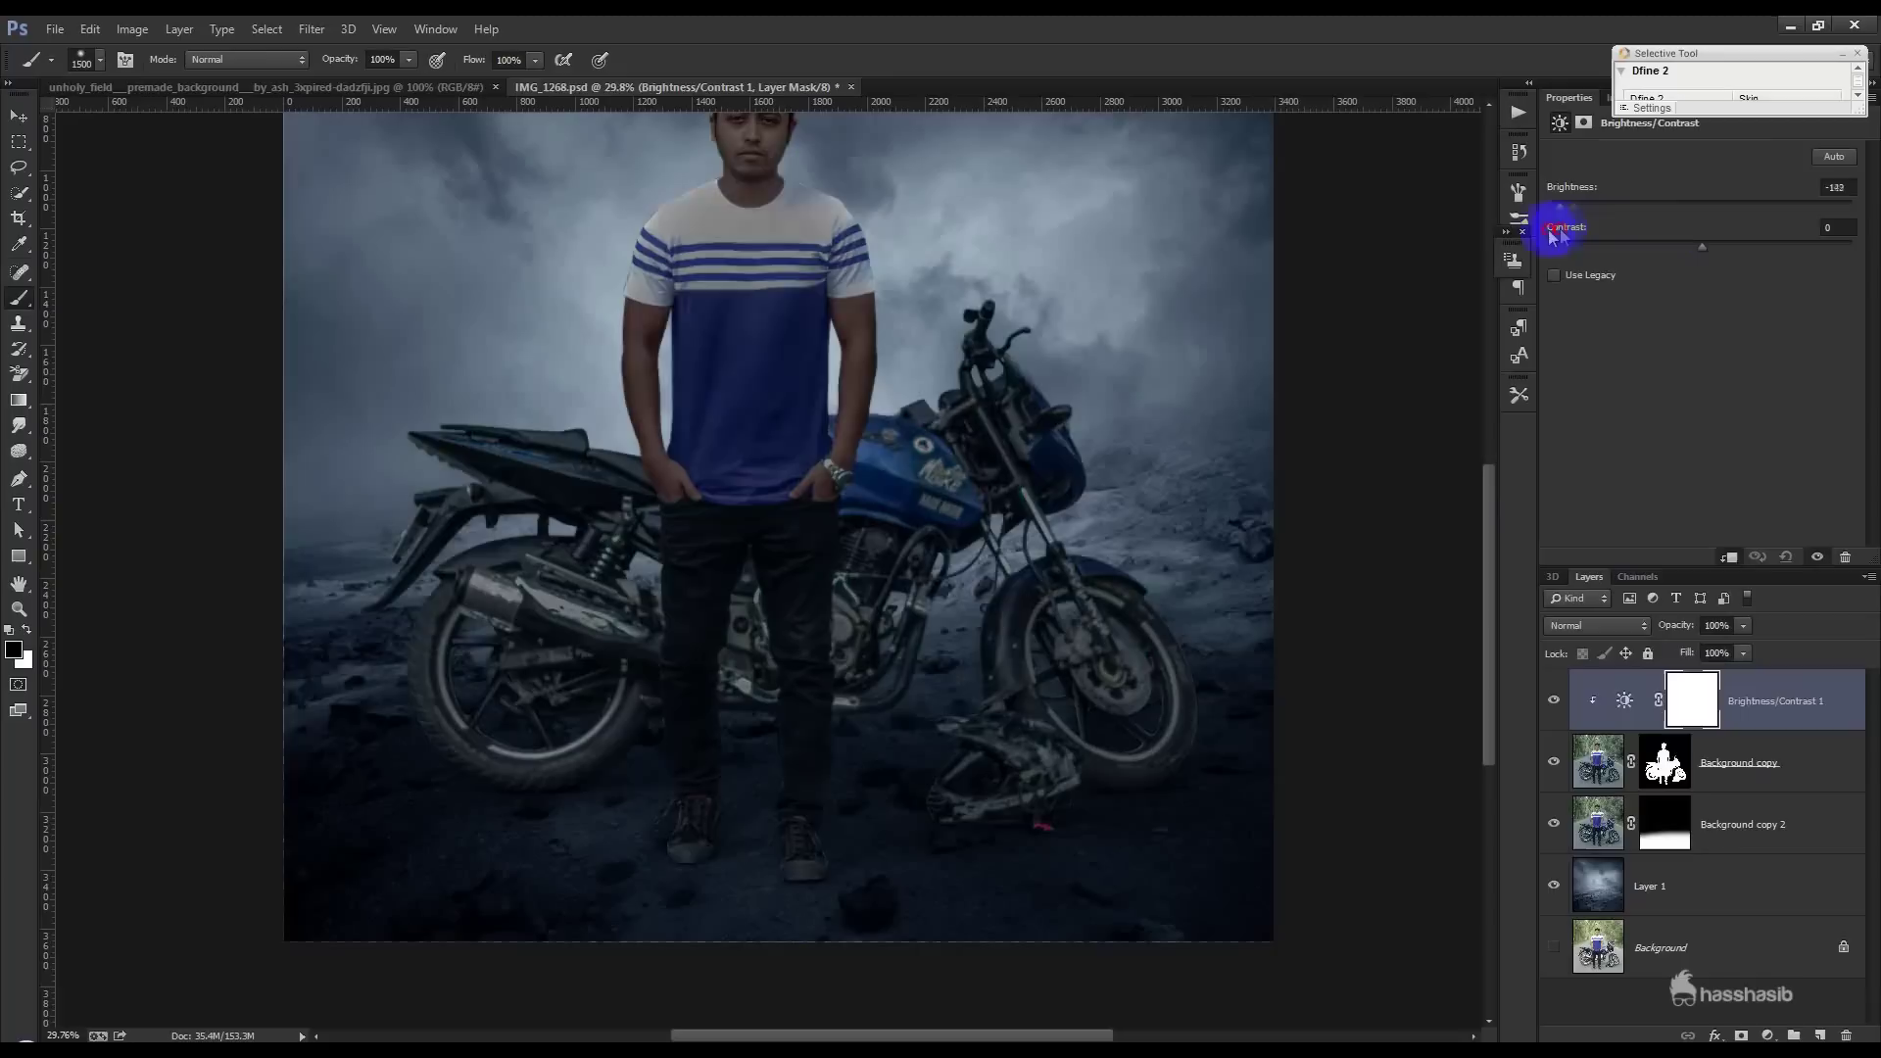
left_click(1699, 697)
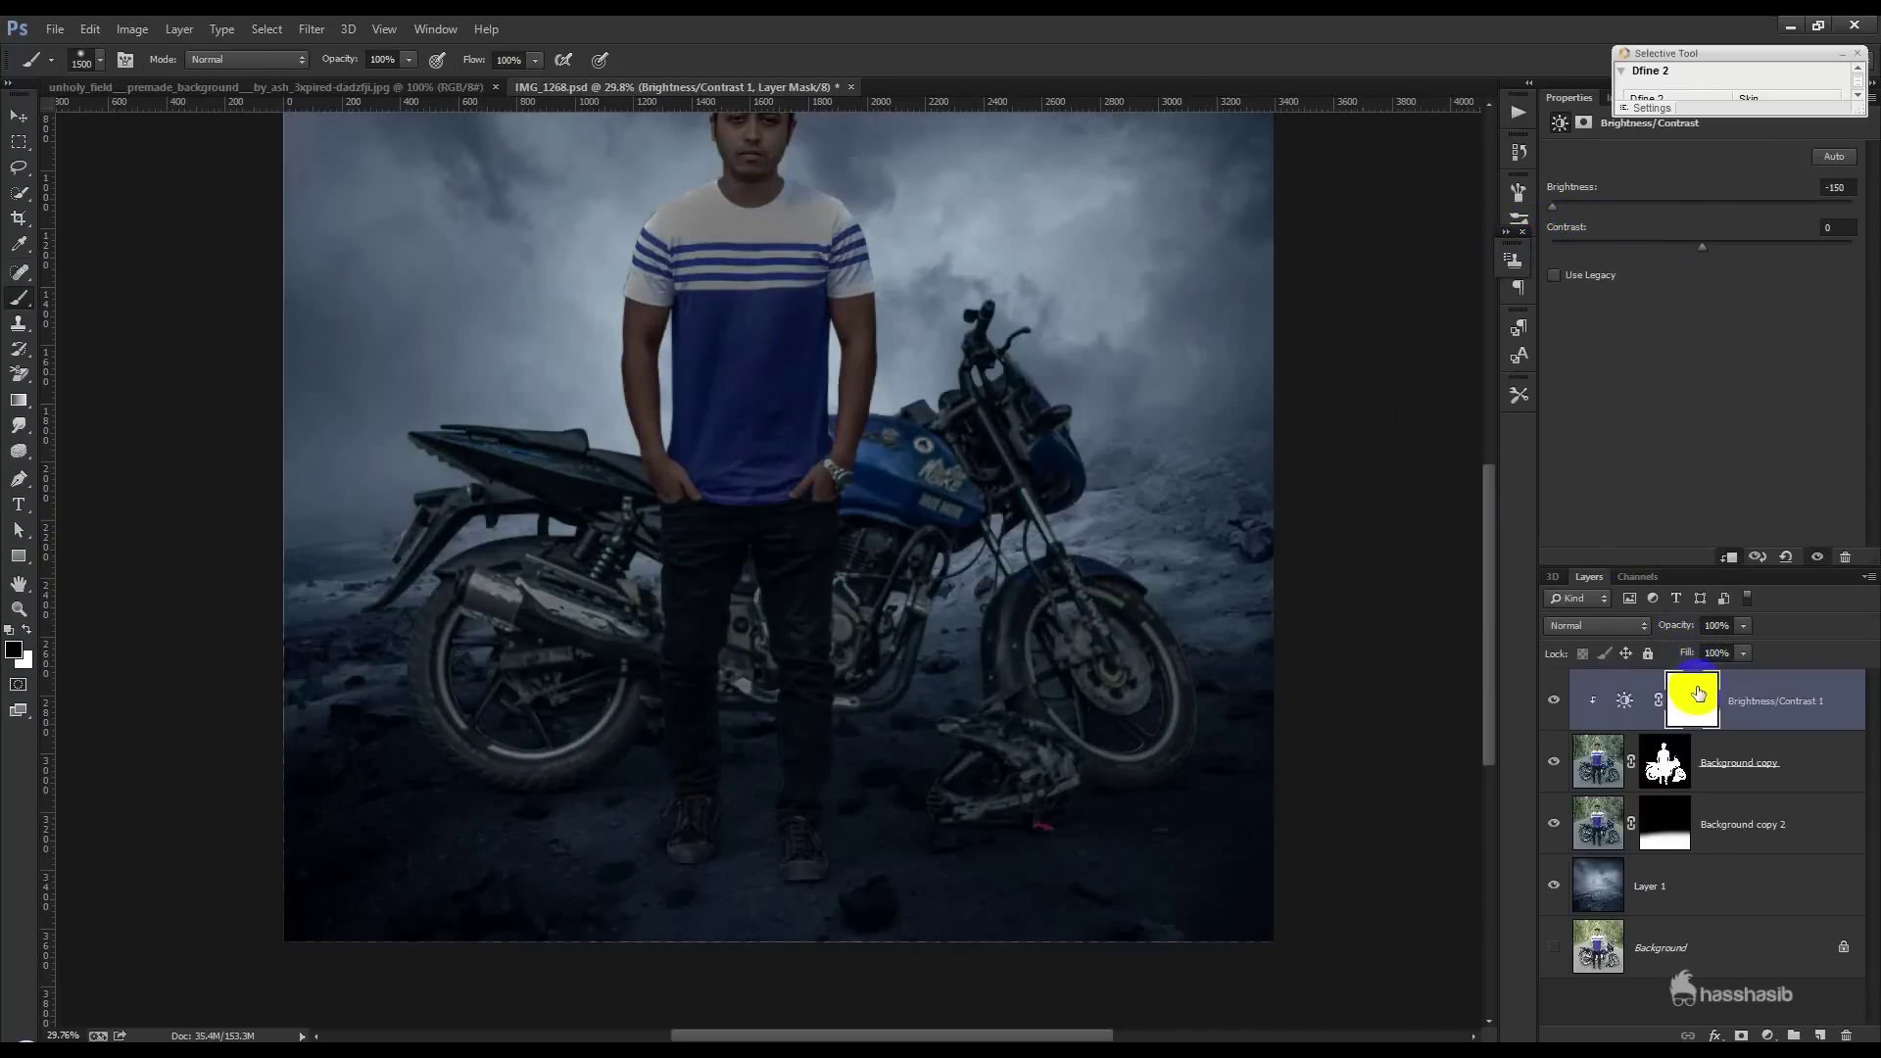
key("ctrl+i")
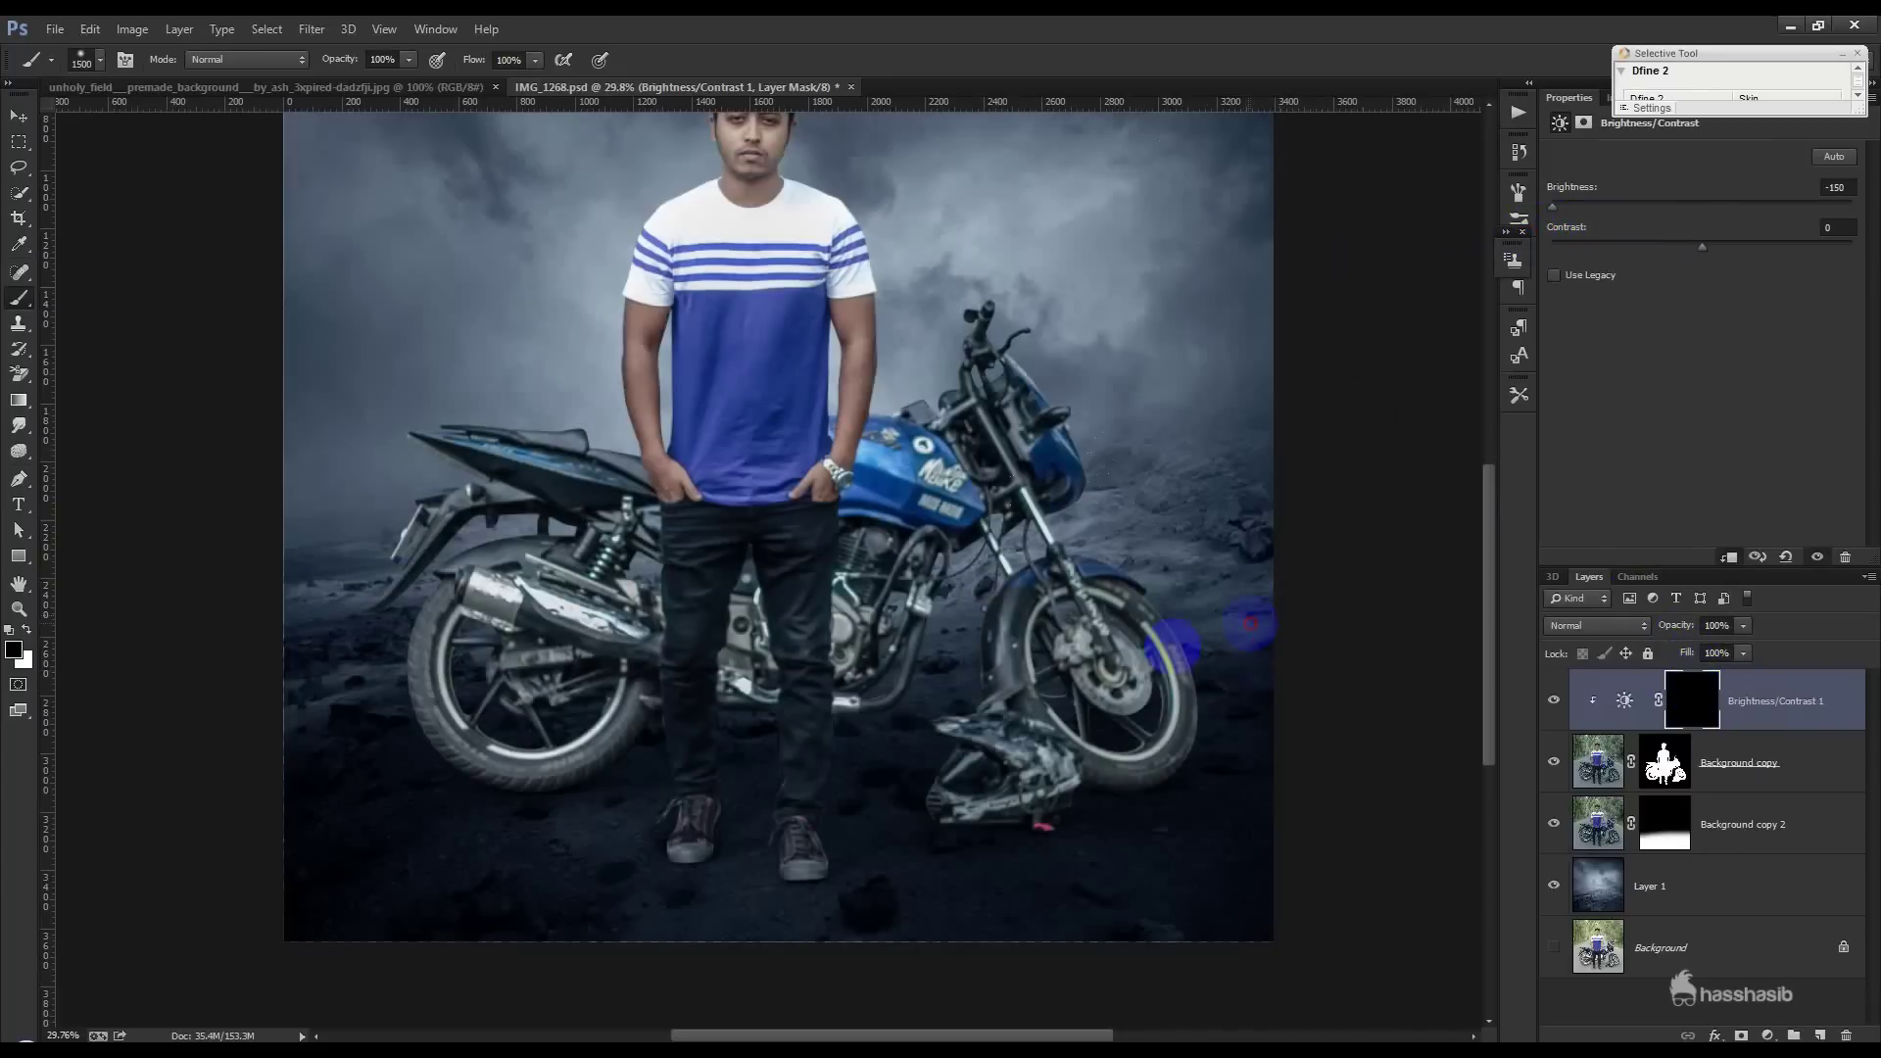
- Paint white on the mask to darken the ground, smoke, exhaust area and legs
left_click(26, 630)
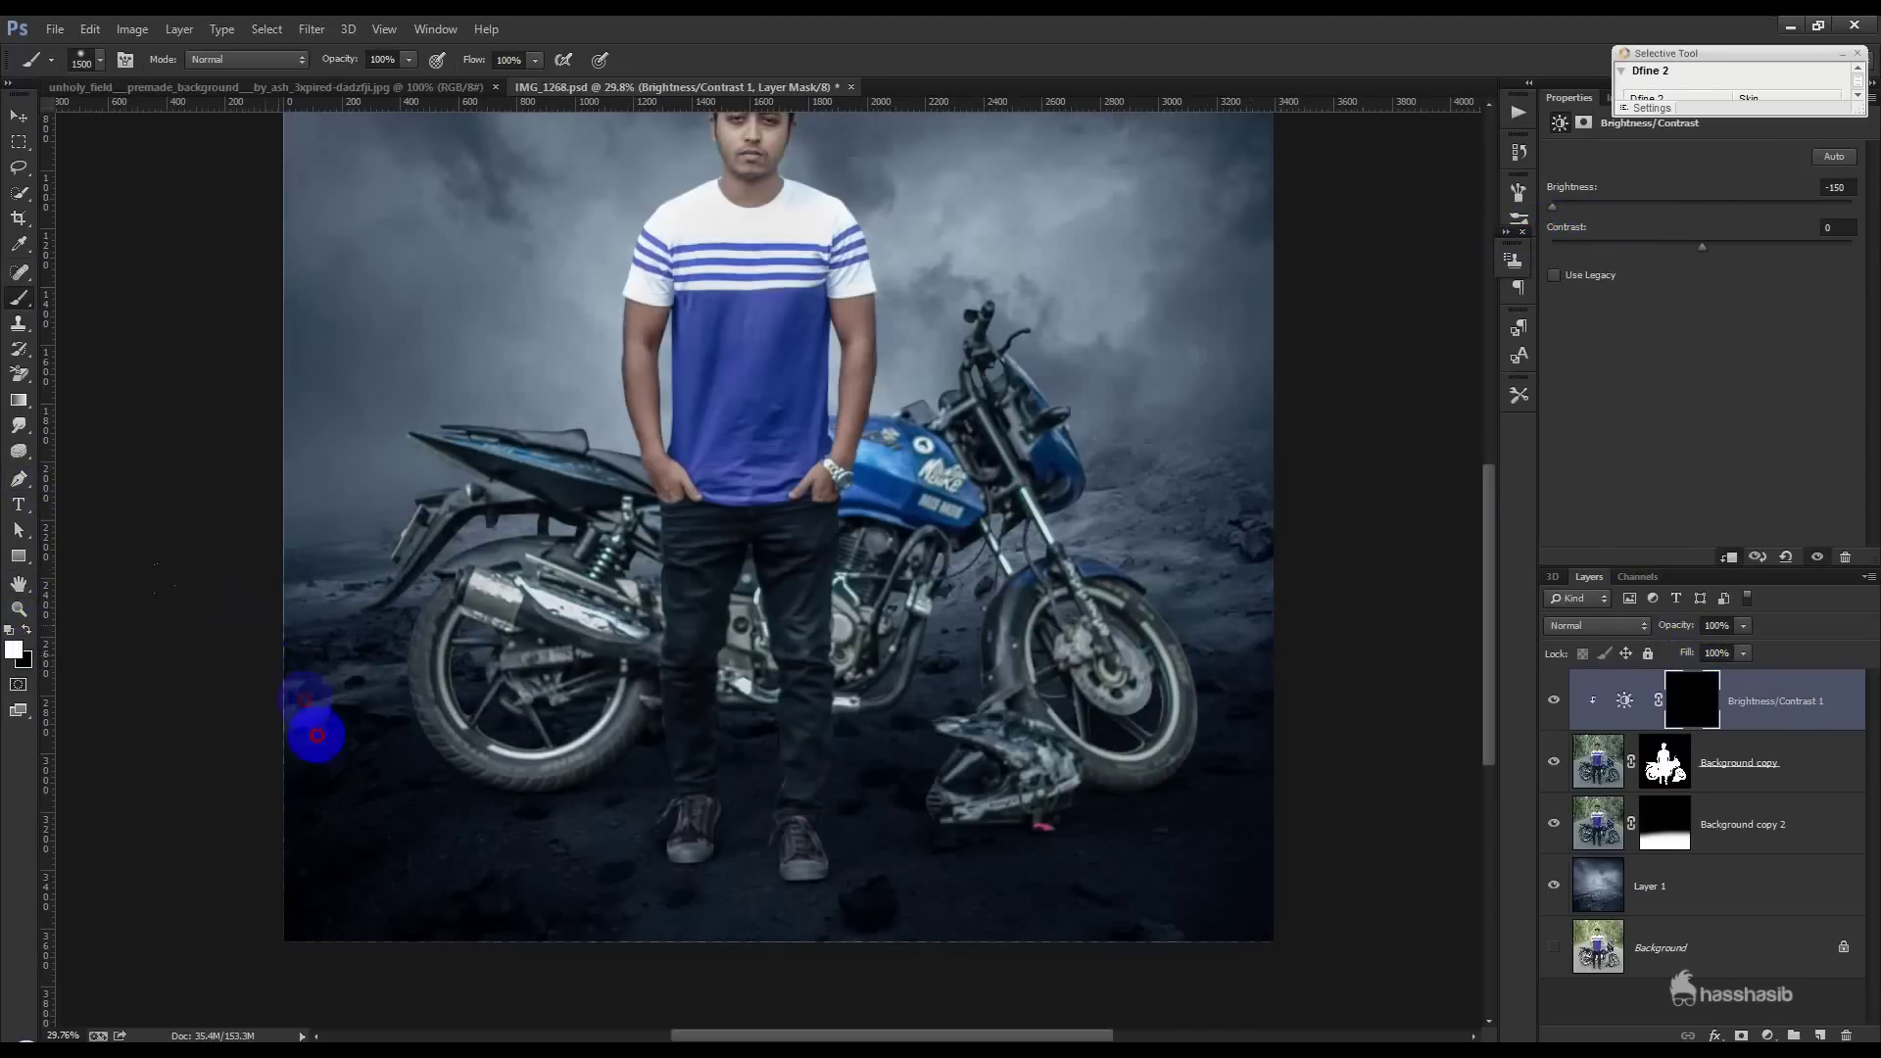
mouse_move(406, 894)
left_mouse_down()
mouse_move(819, 1004)
mouse_move(1009, 965)
mouse_move(1085, 933)
mouse_move(1286, 778)
mouse_move(1330, 650)
left_mouse_up()
key("bracketleft")
key("bracketleft")
key("bracketleft")
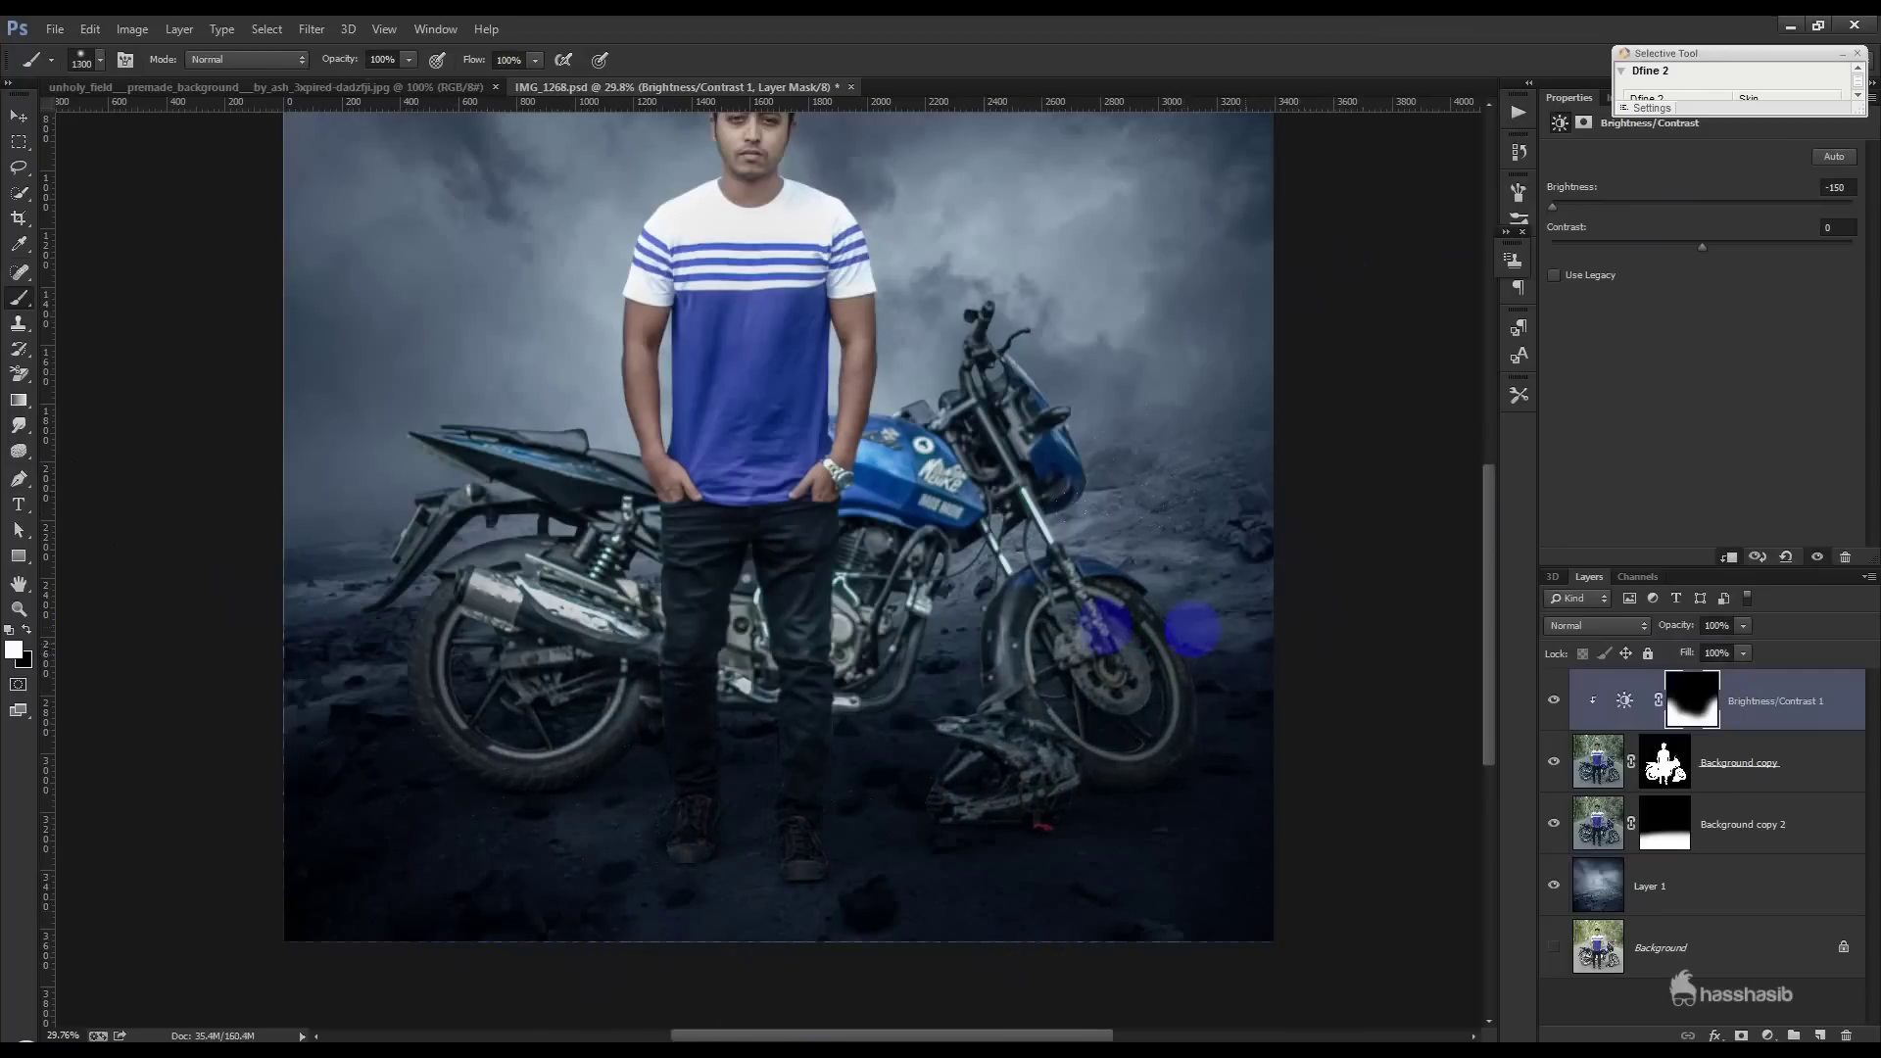
mouse_move(949, 663)
left_mouse_down()
mouse_move(729, 722)
mouse_move(705, 769)
left_mouse_up()
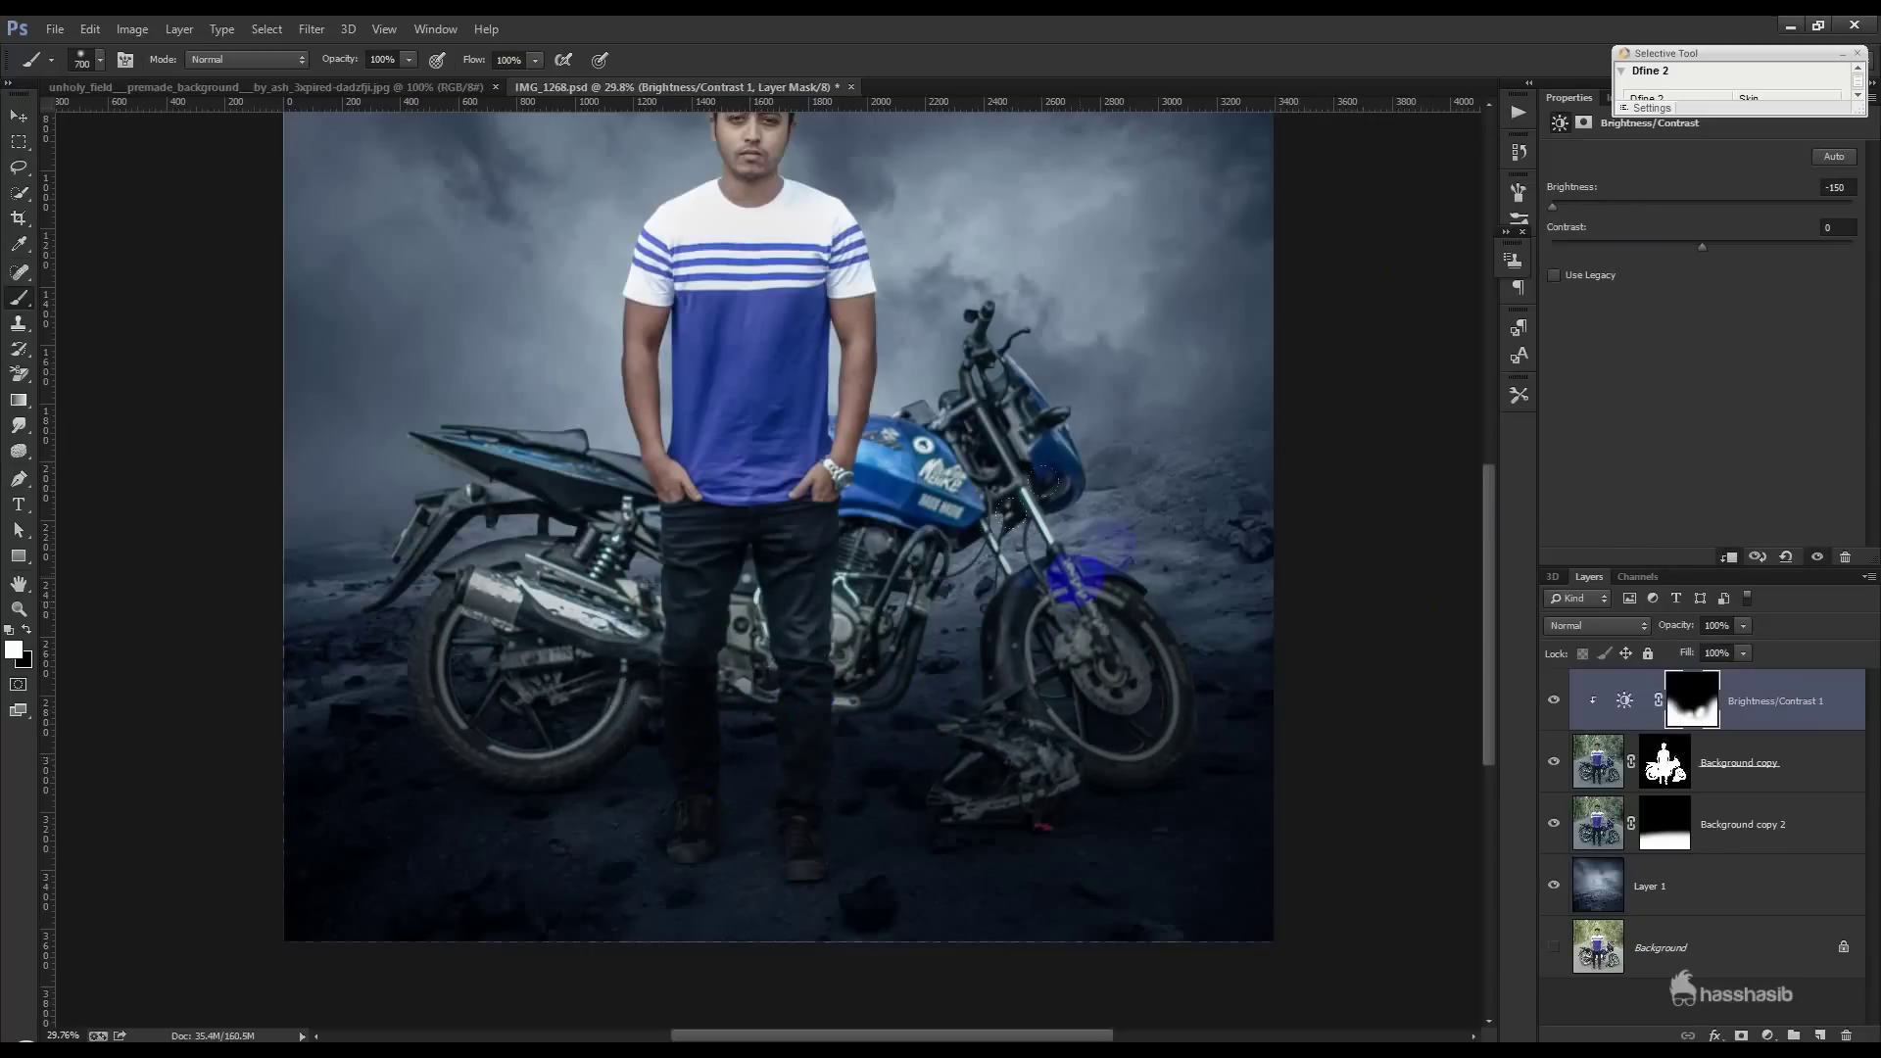
left_click_drag(1088, 548, 1164, 396)
mouse_move(376, 627)
left_mouse_down()
mouse_move(399, 556)
mouse_move(503, 774)
mouse_move(356, 607)
mouse_move(1093, 674)
mouse_move(929, 730)
mouse_move(1039, 835)
mouse_move(914, 644)
left_mouse_up()
key("bracketleft")
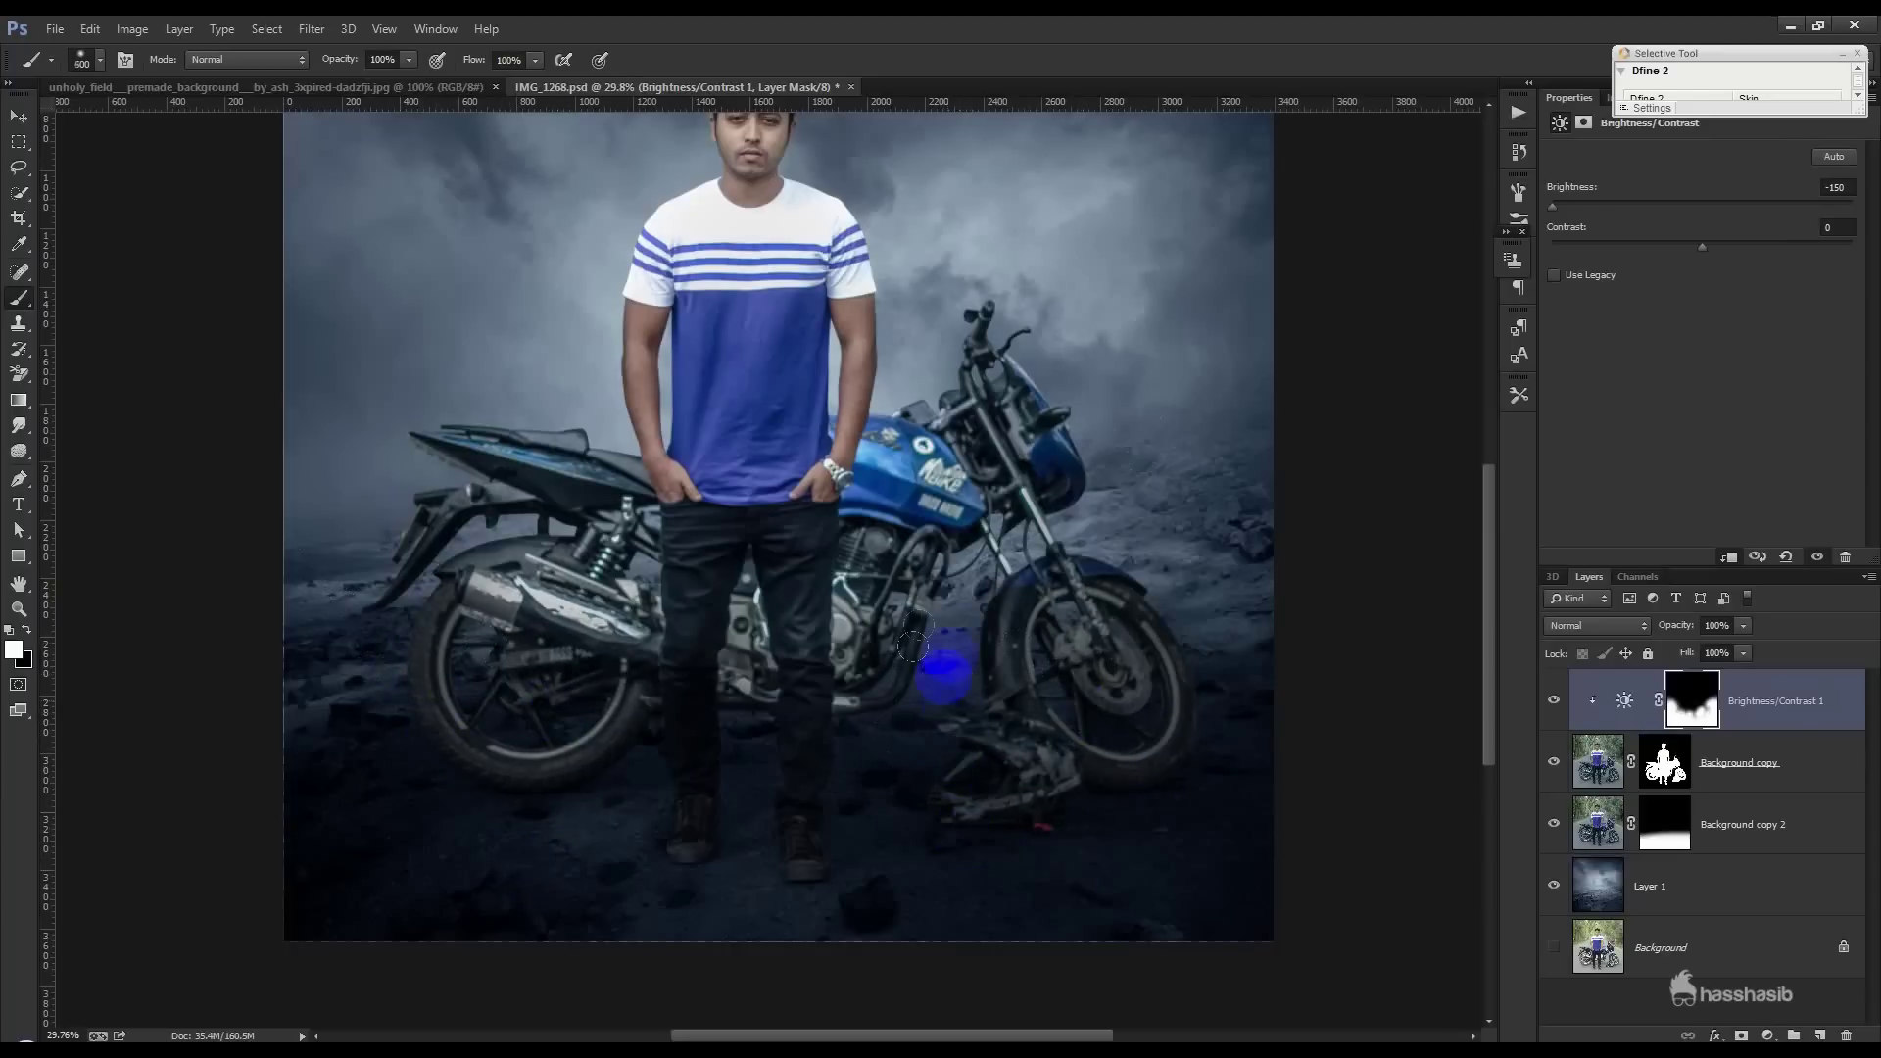
mouse_move(921, 578)
left_mouse_down()
mouse_move(819, 890)
mouse_move(777, 774)
mouse_move(746, 751)
mouse_move(734, 839)
mouse_move(705, 789)
mouse_move(659, 895)
mouse_move(683, 853)
mouse_move(1271, 823)
mouse_move(1247, 735)
mouse_move(983, 735)
left_mouse_up()
- Set the Brightness/Contrast layer opacity to 84%
key("ctrl+0")
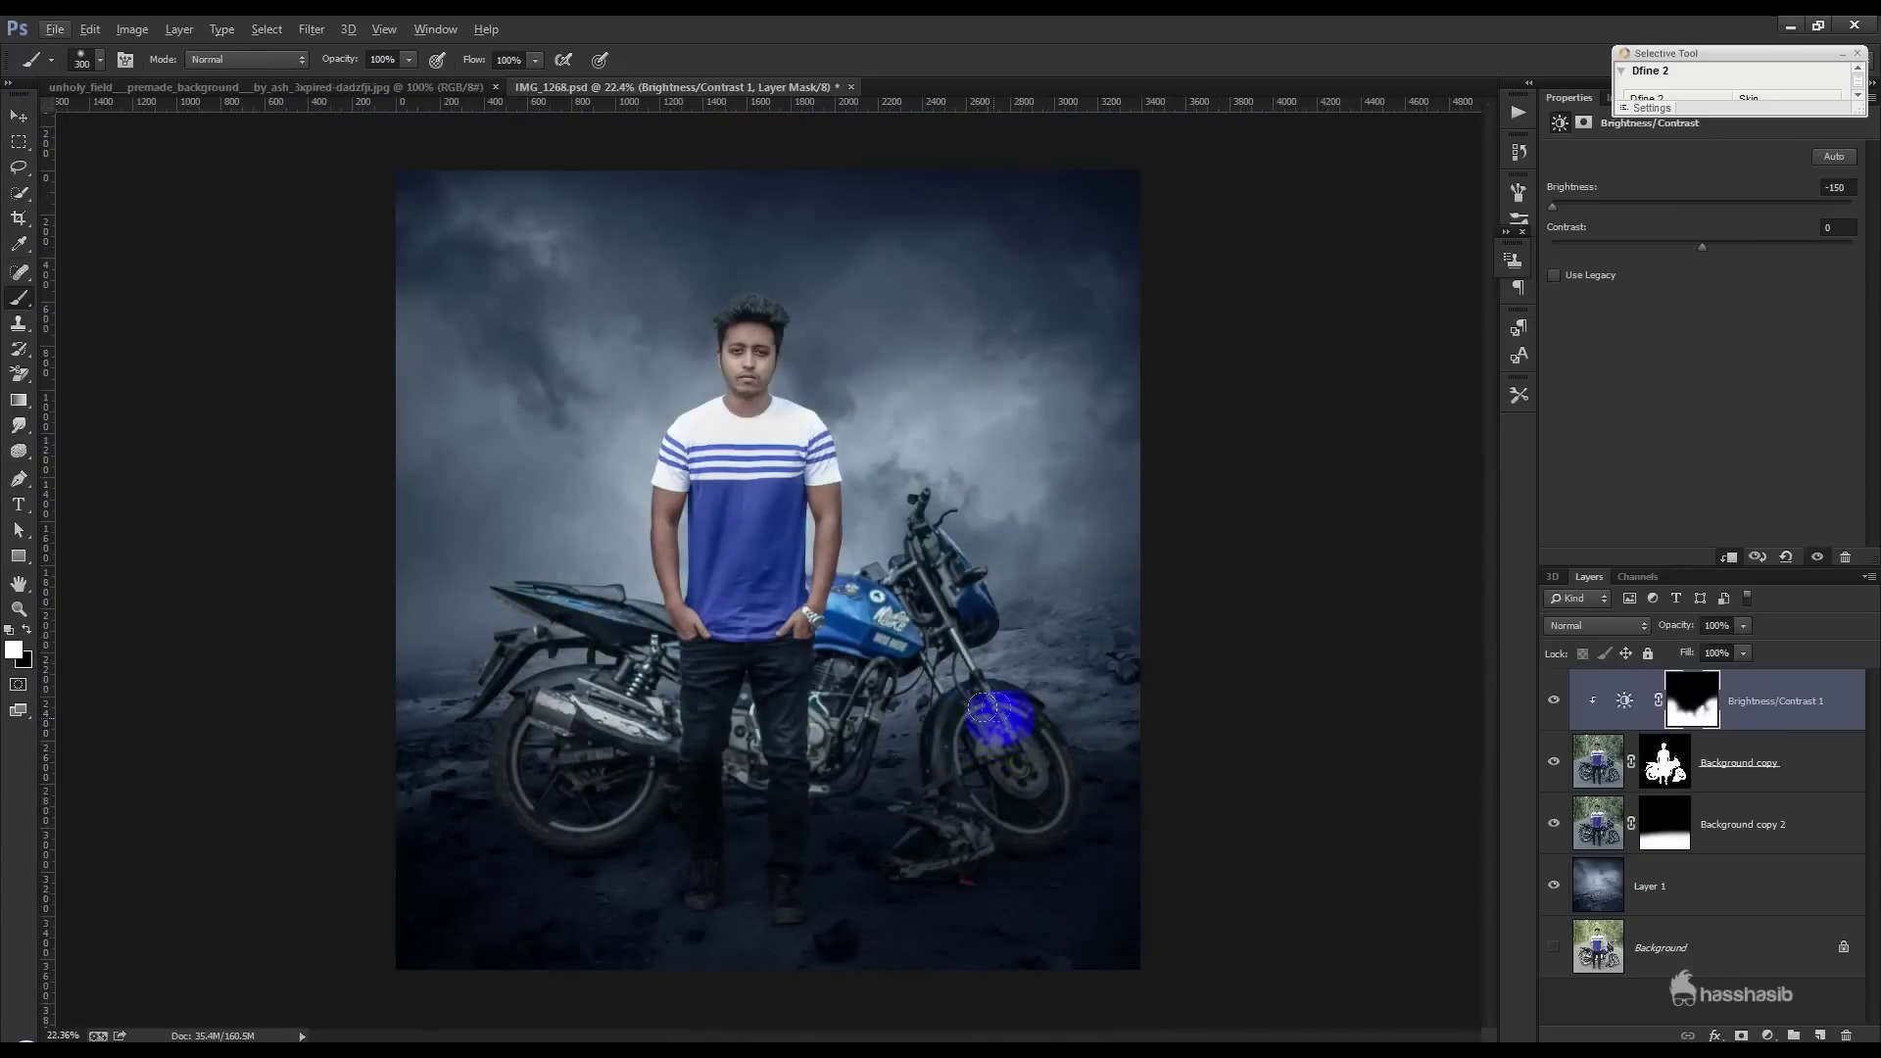
mouse_move(741, 286)
left_mouse_down()
mouse_move(760, 252)
mouse_move(841, 235)
mouse_move(788, 189)
mouse_move(565, 206)
mouse_move(519, 274)
left_mouse_up()
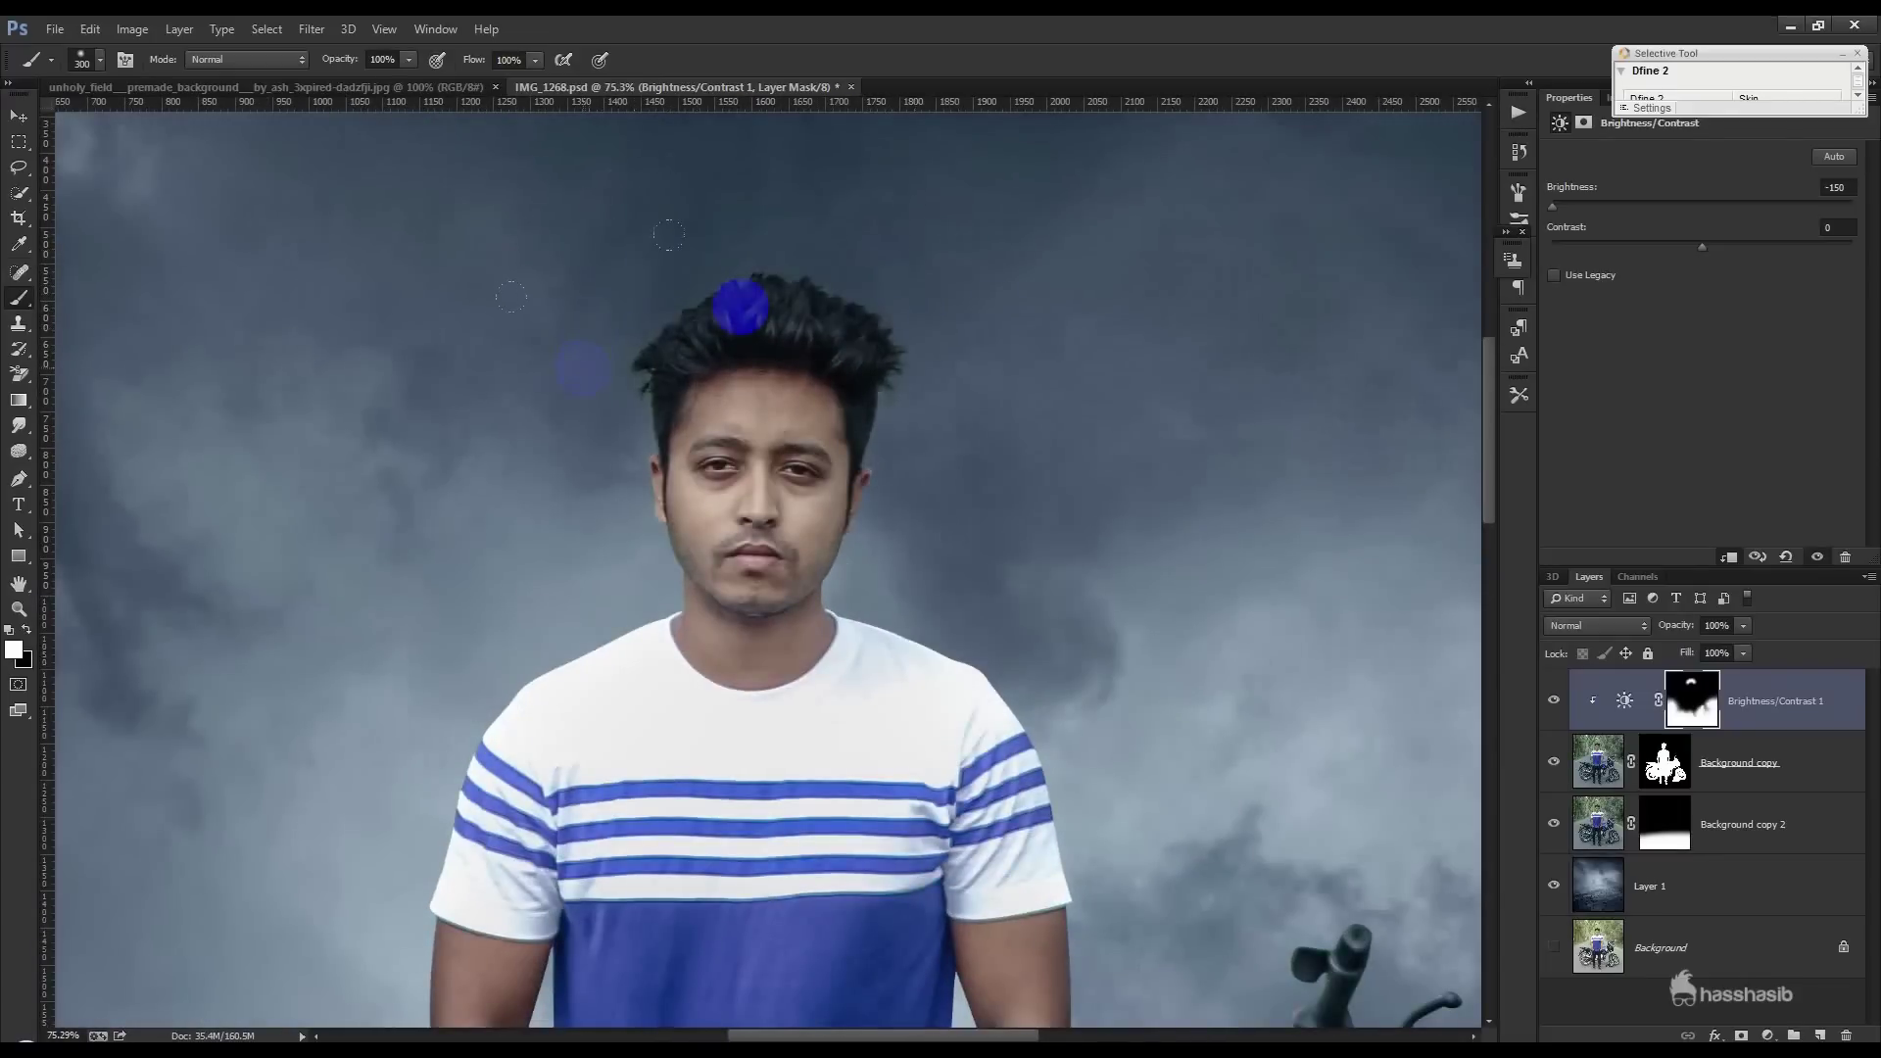
left_click_drag(1028, 396, 1009, 392)
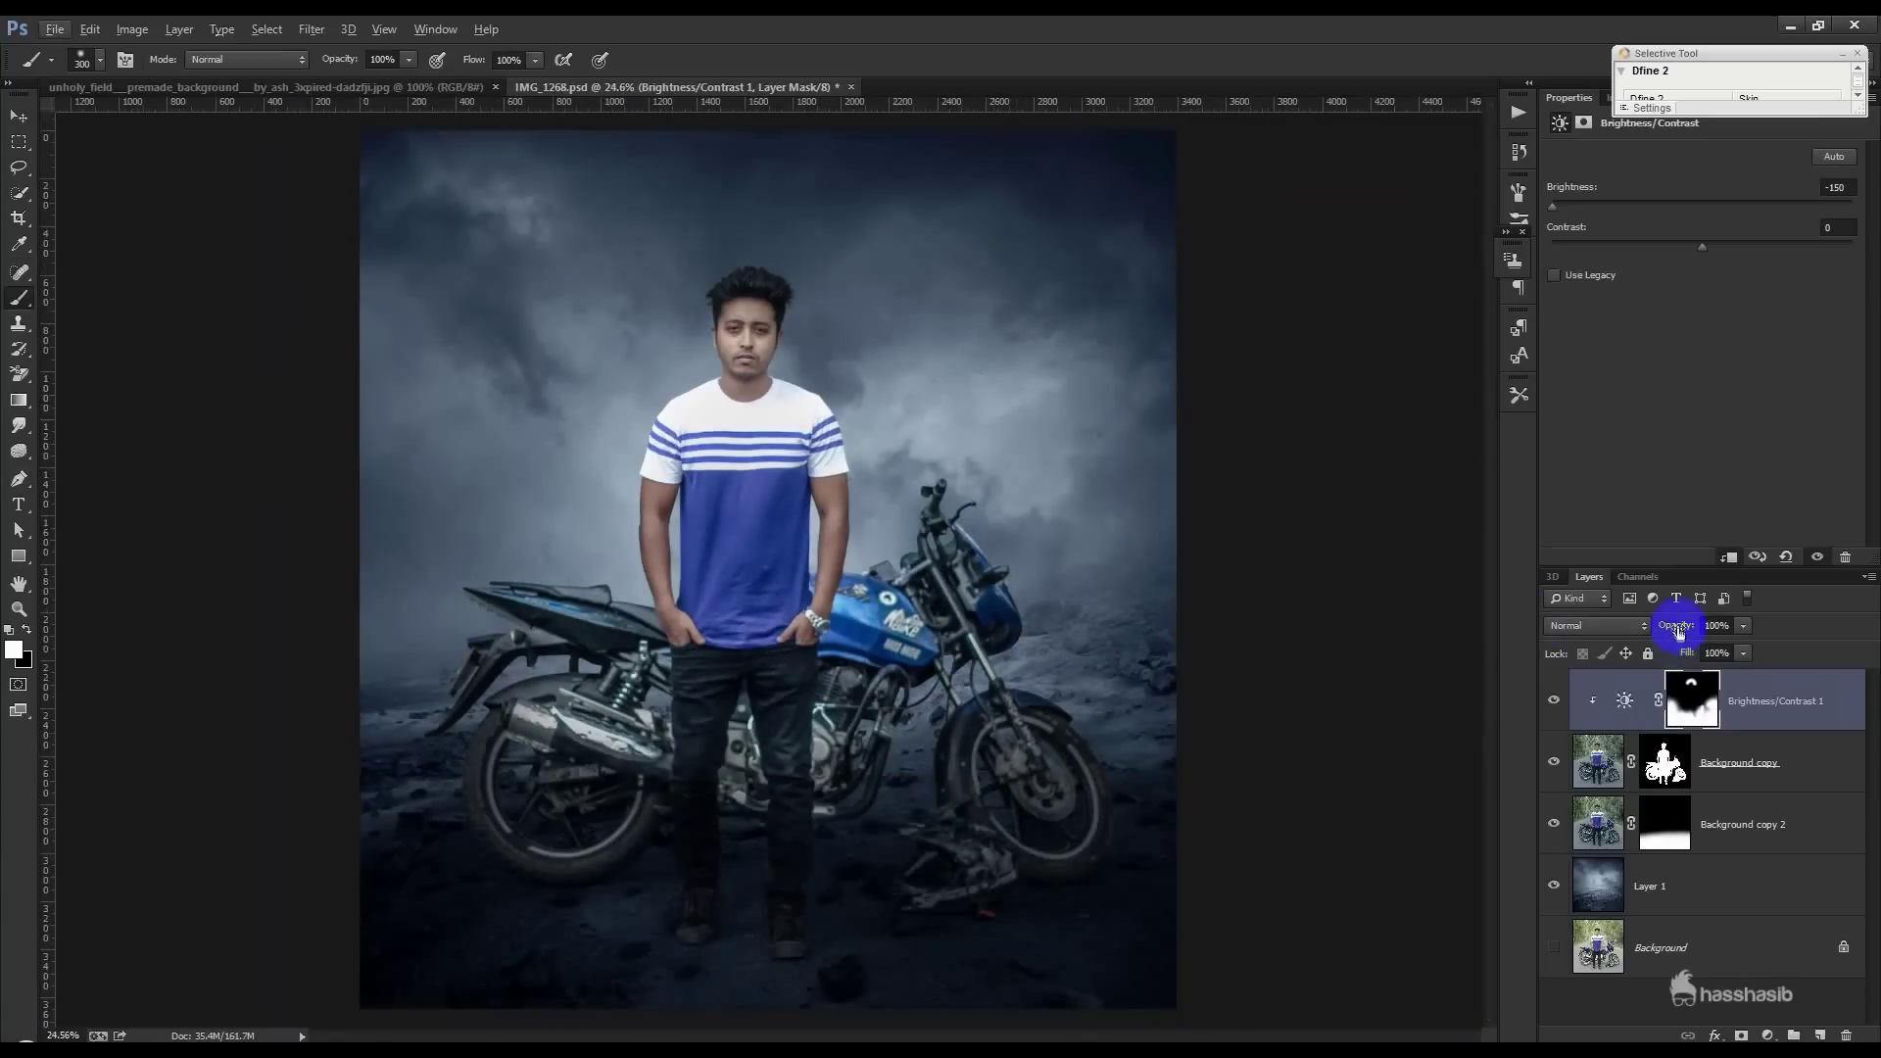
left_click(18, 115)
left_click_drag(336, 302, 1500, 673)
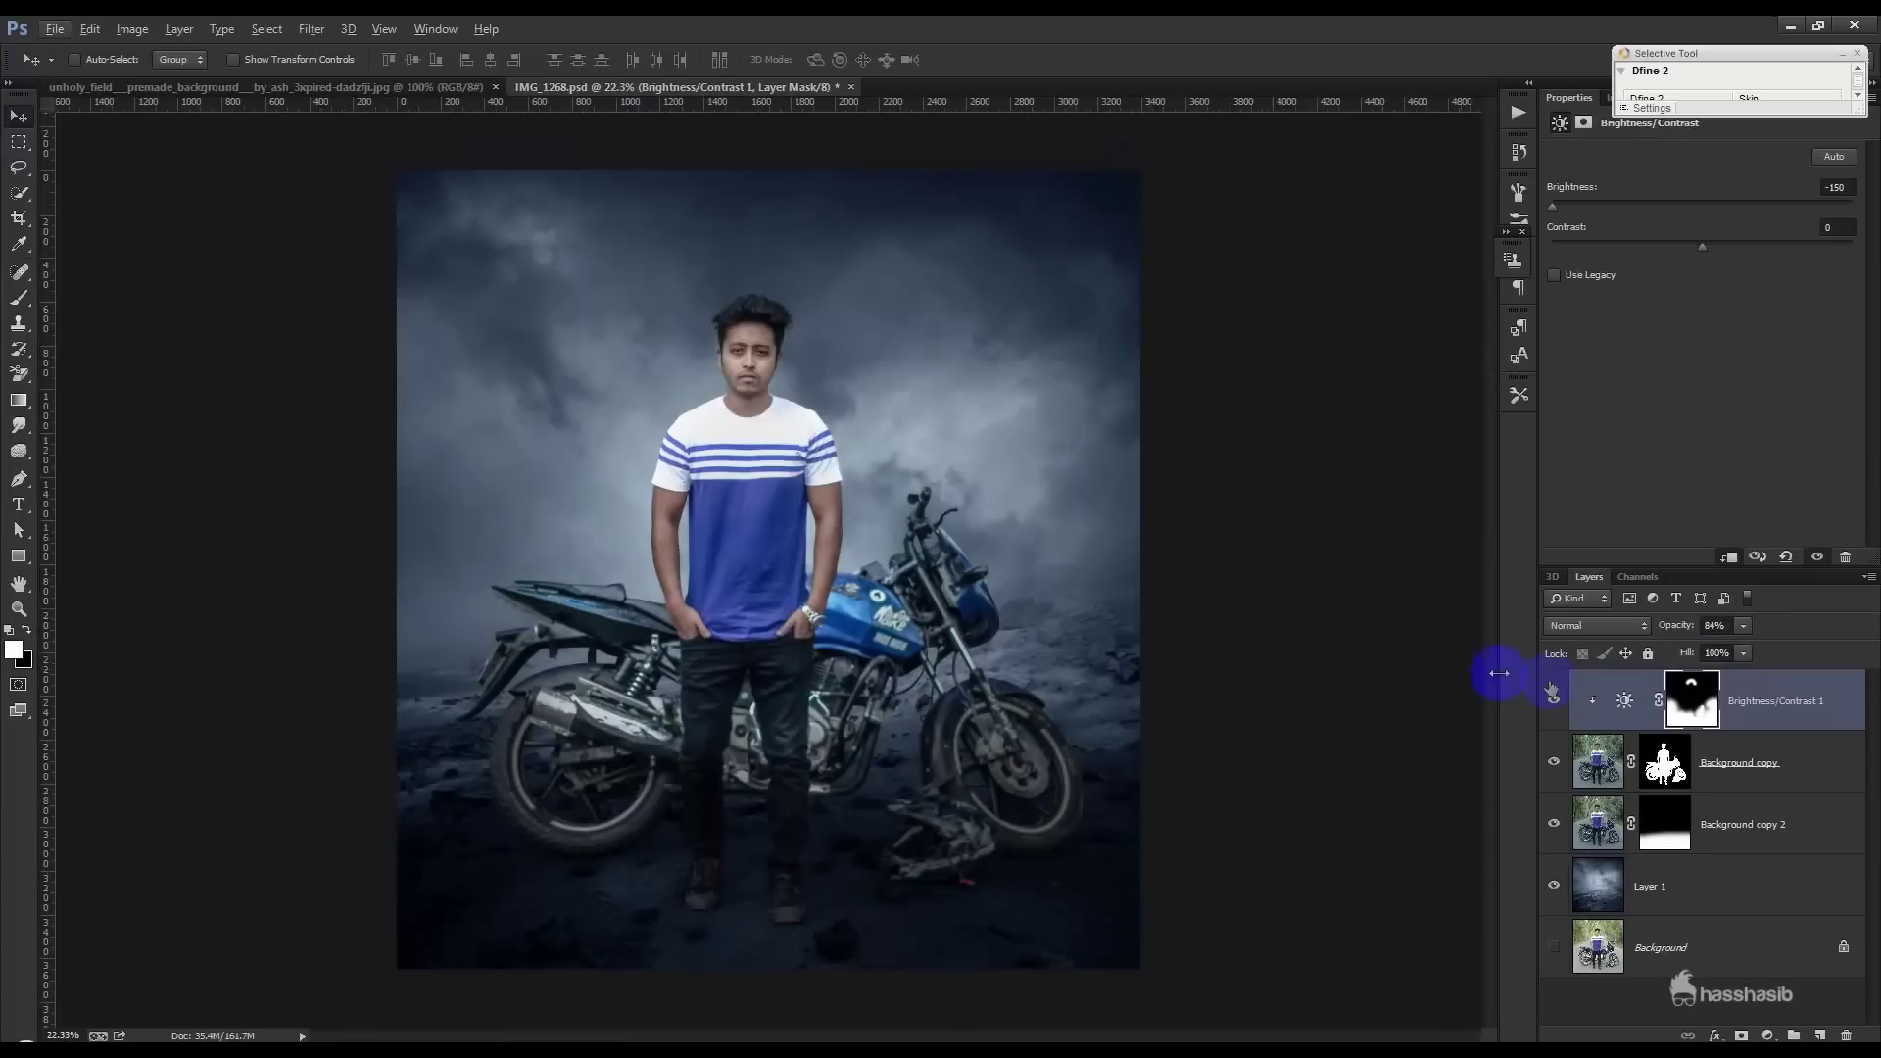
- Reduce the image size so the document drops from 35.4M to 19.2M
left_click(1785, 763)
left_click(132, 29)
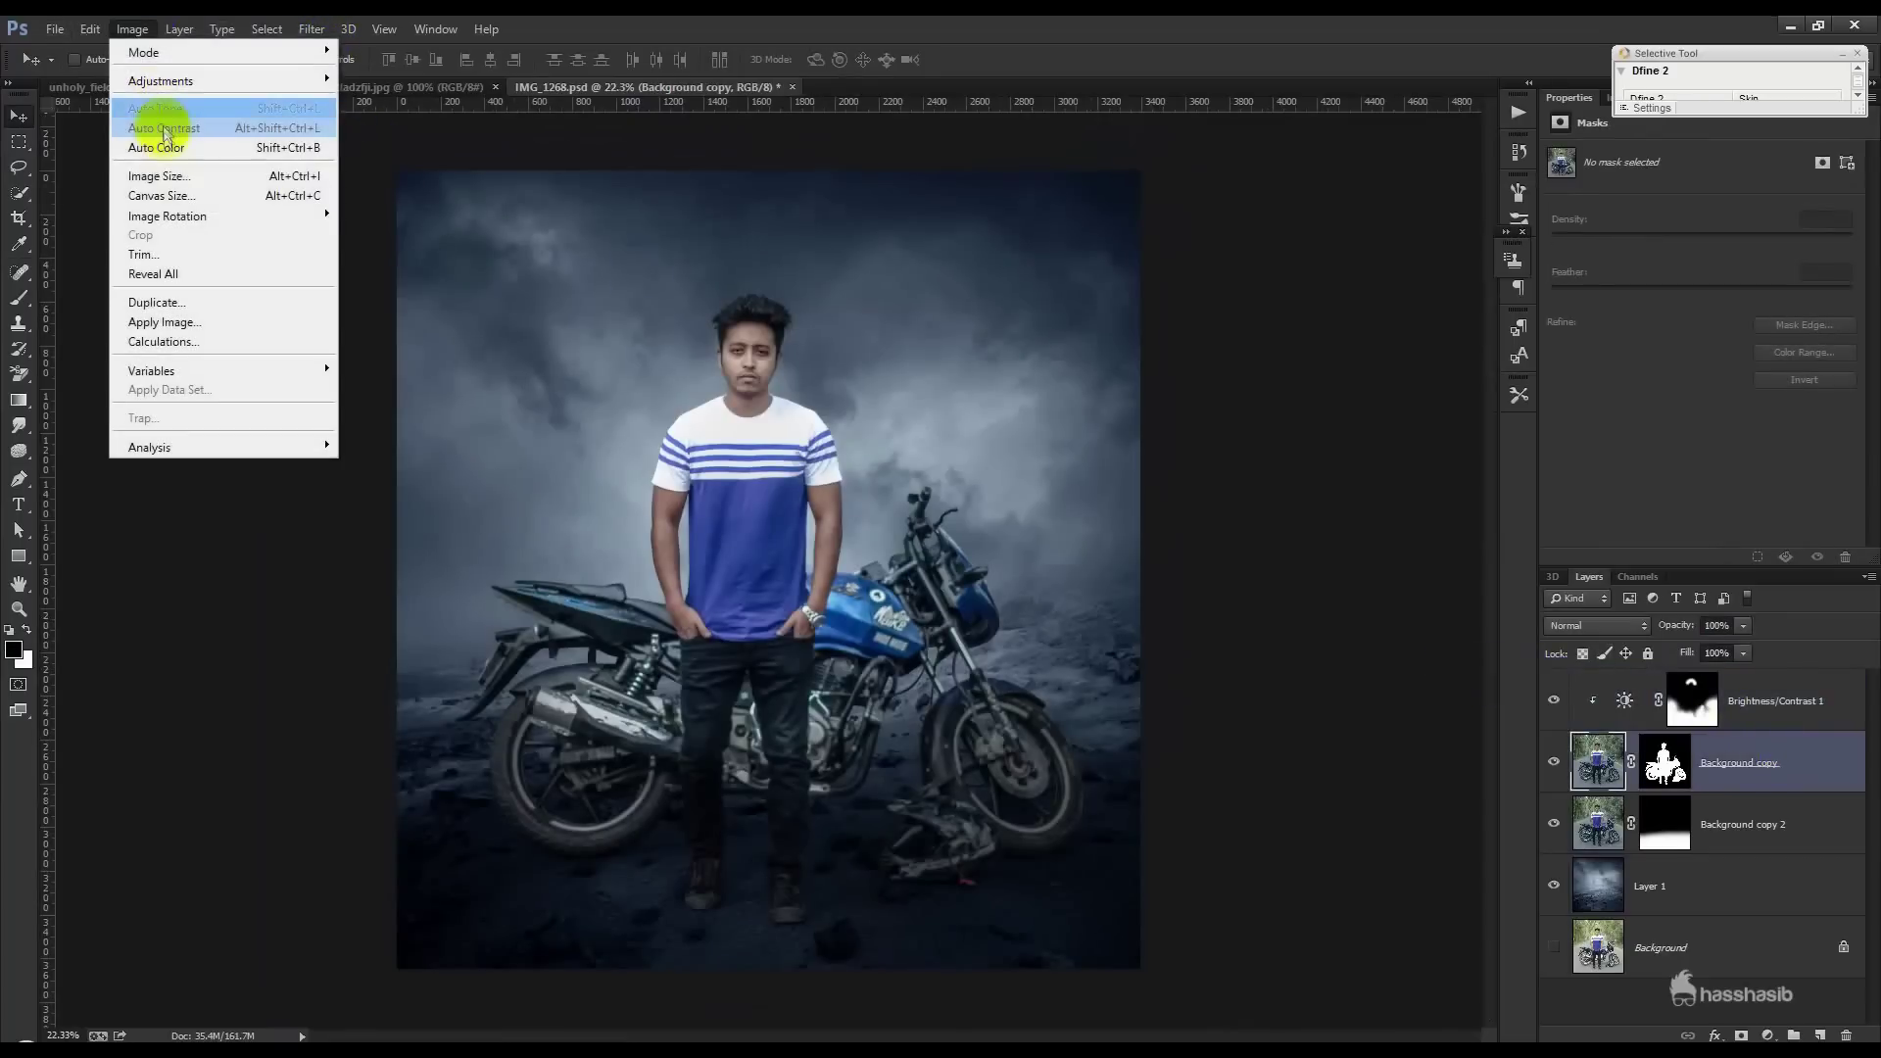
left_click(294, 176)
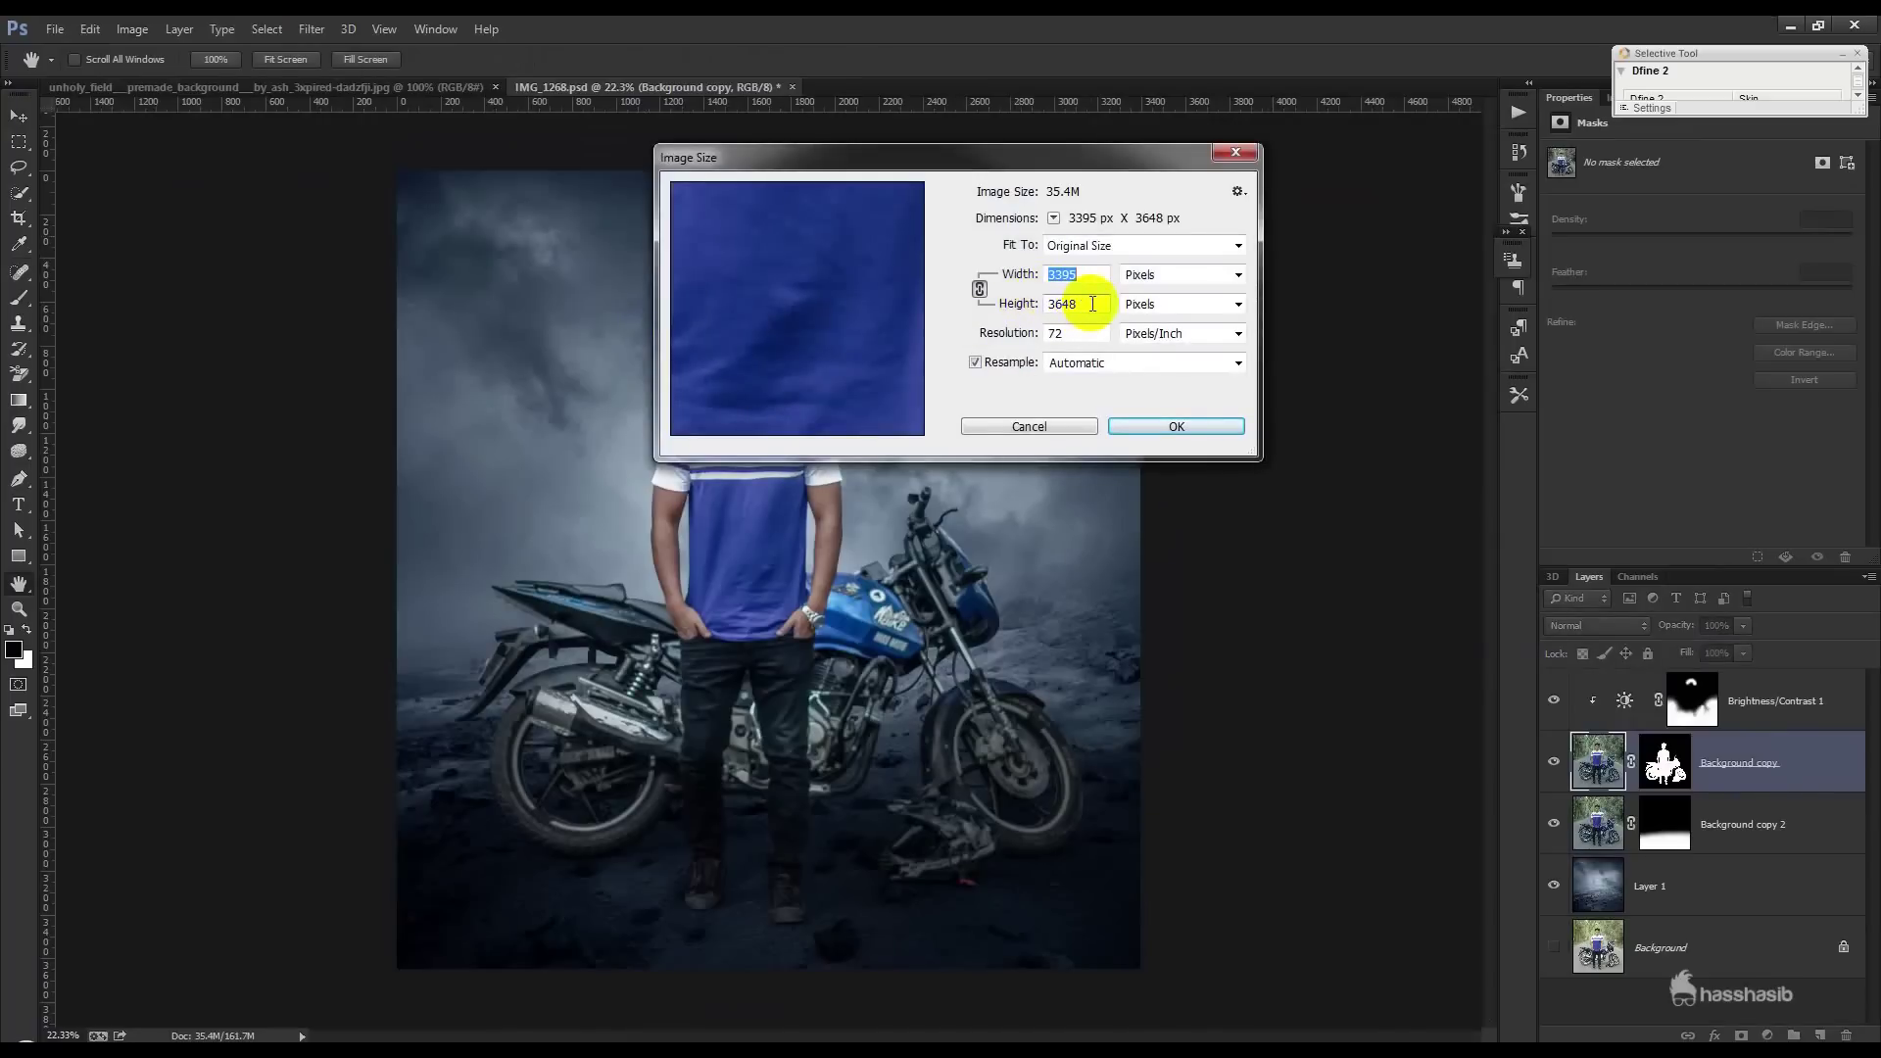
left_click(1142, 427)
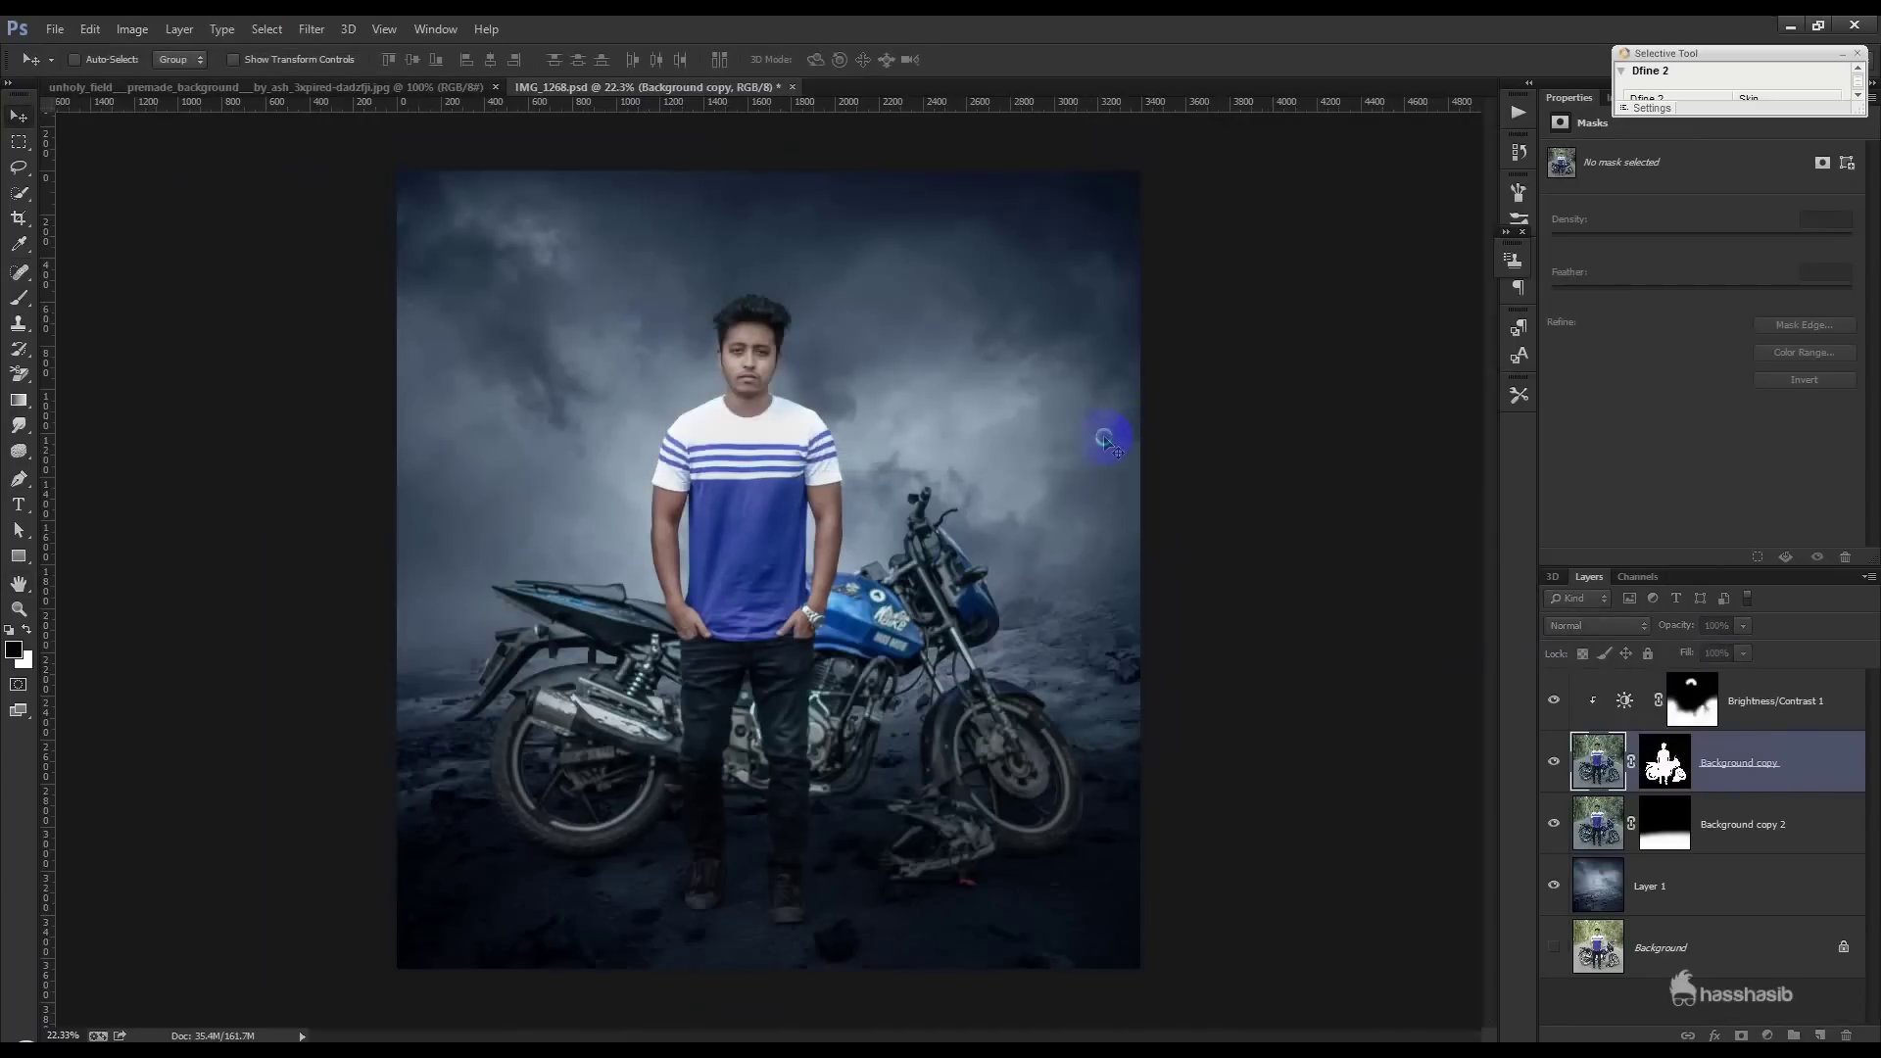
scroll(821, 498, "up", 3)
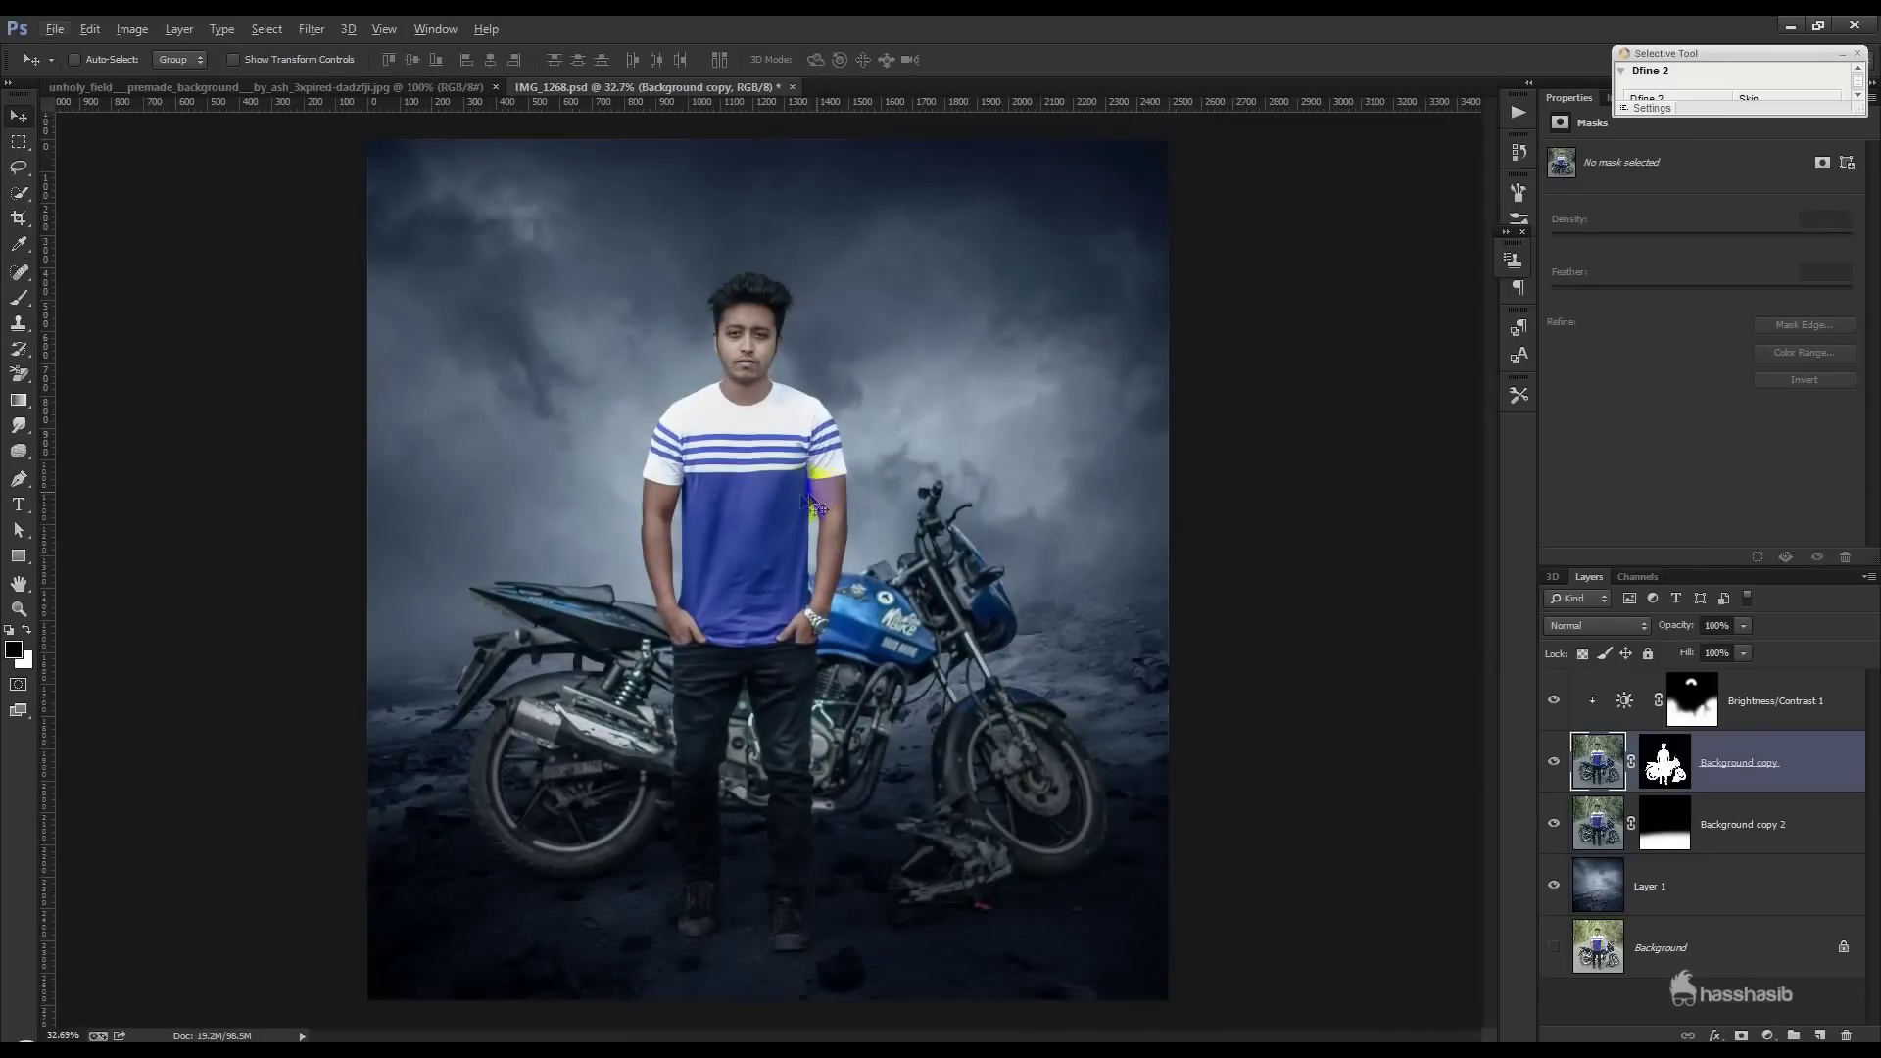
left_click(326, 30)
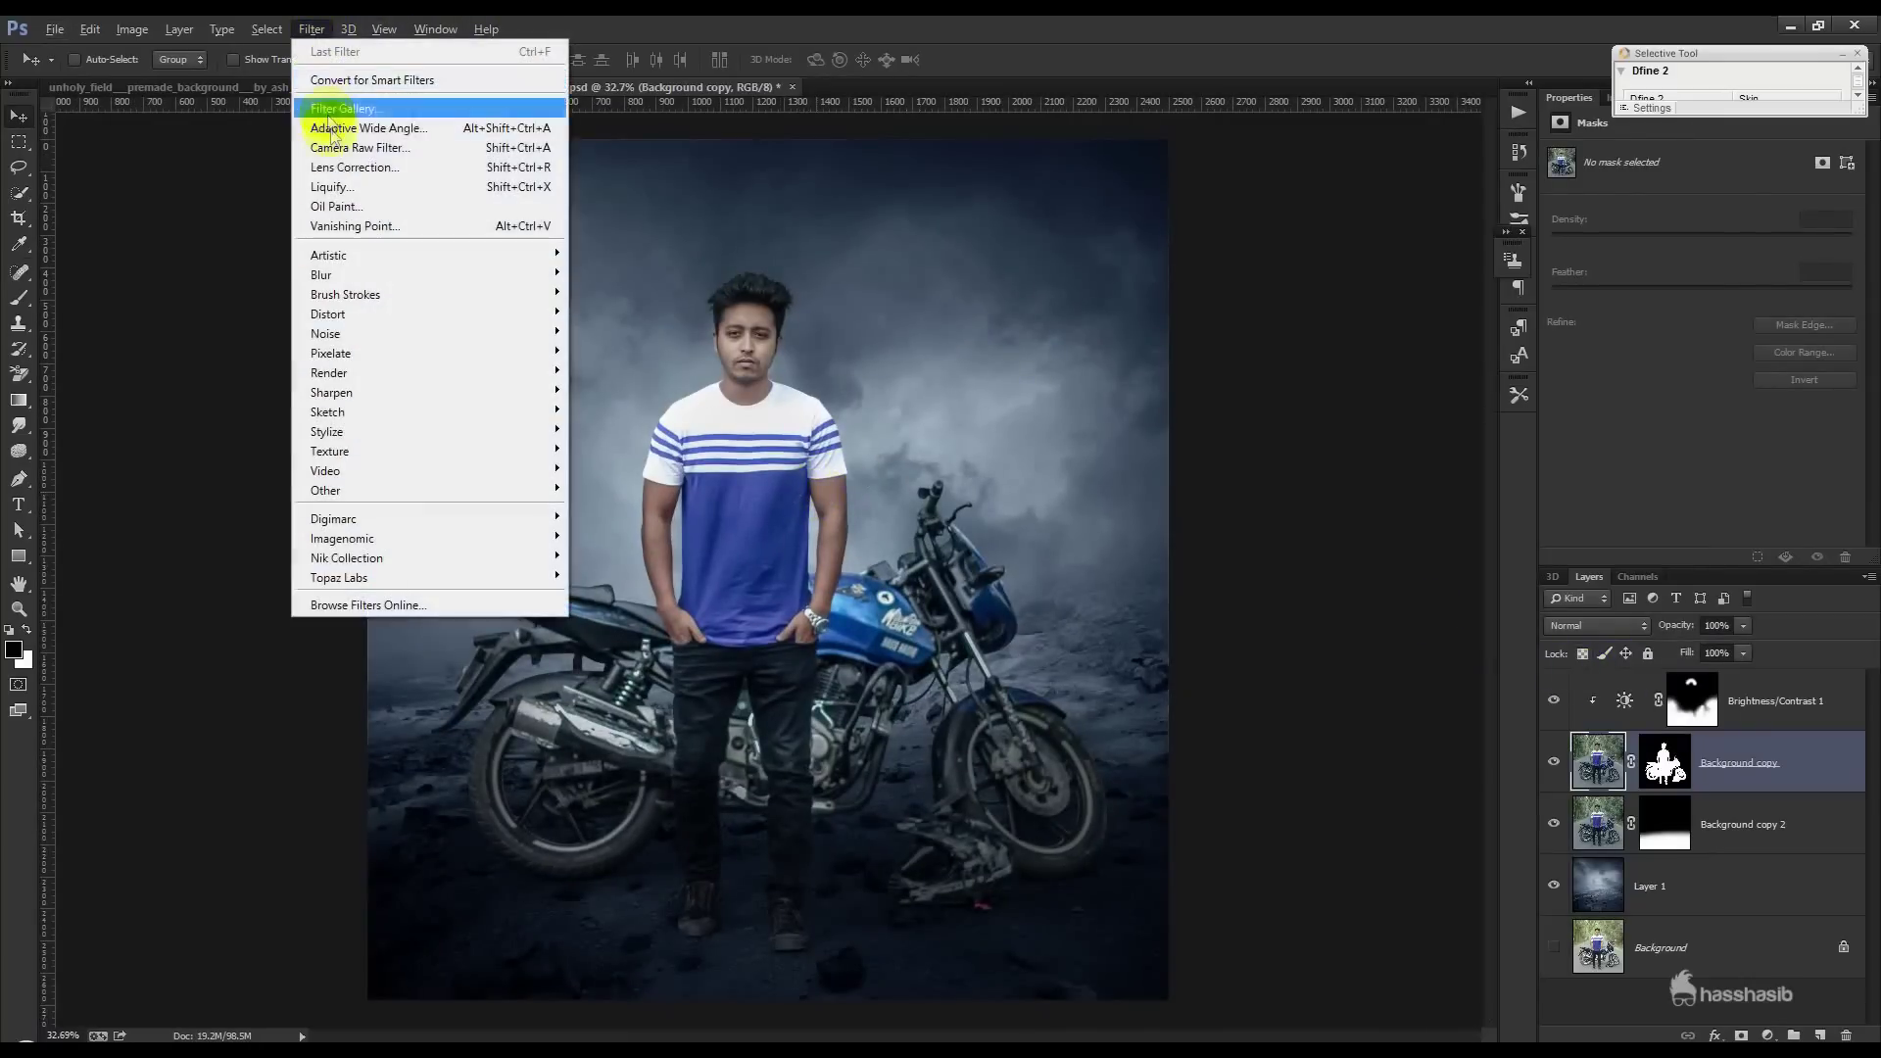
- Apply a Camera Raw filter raising orange luminance and lowering orange saturation to −14
left_click(338, 143)
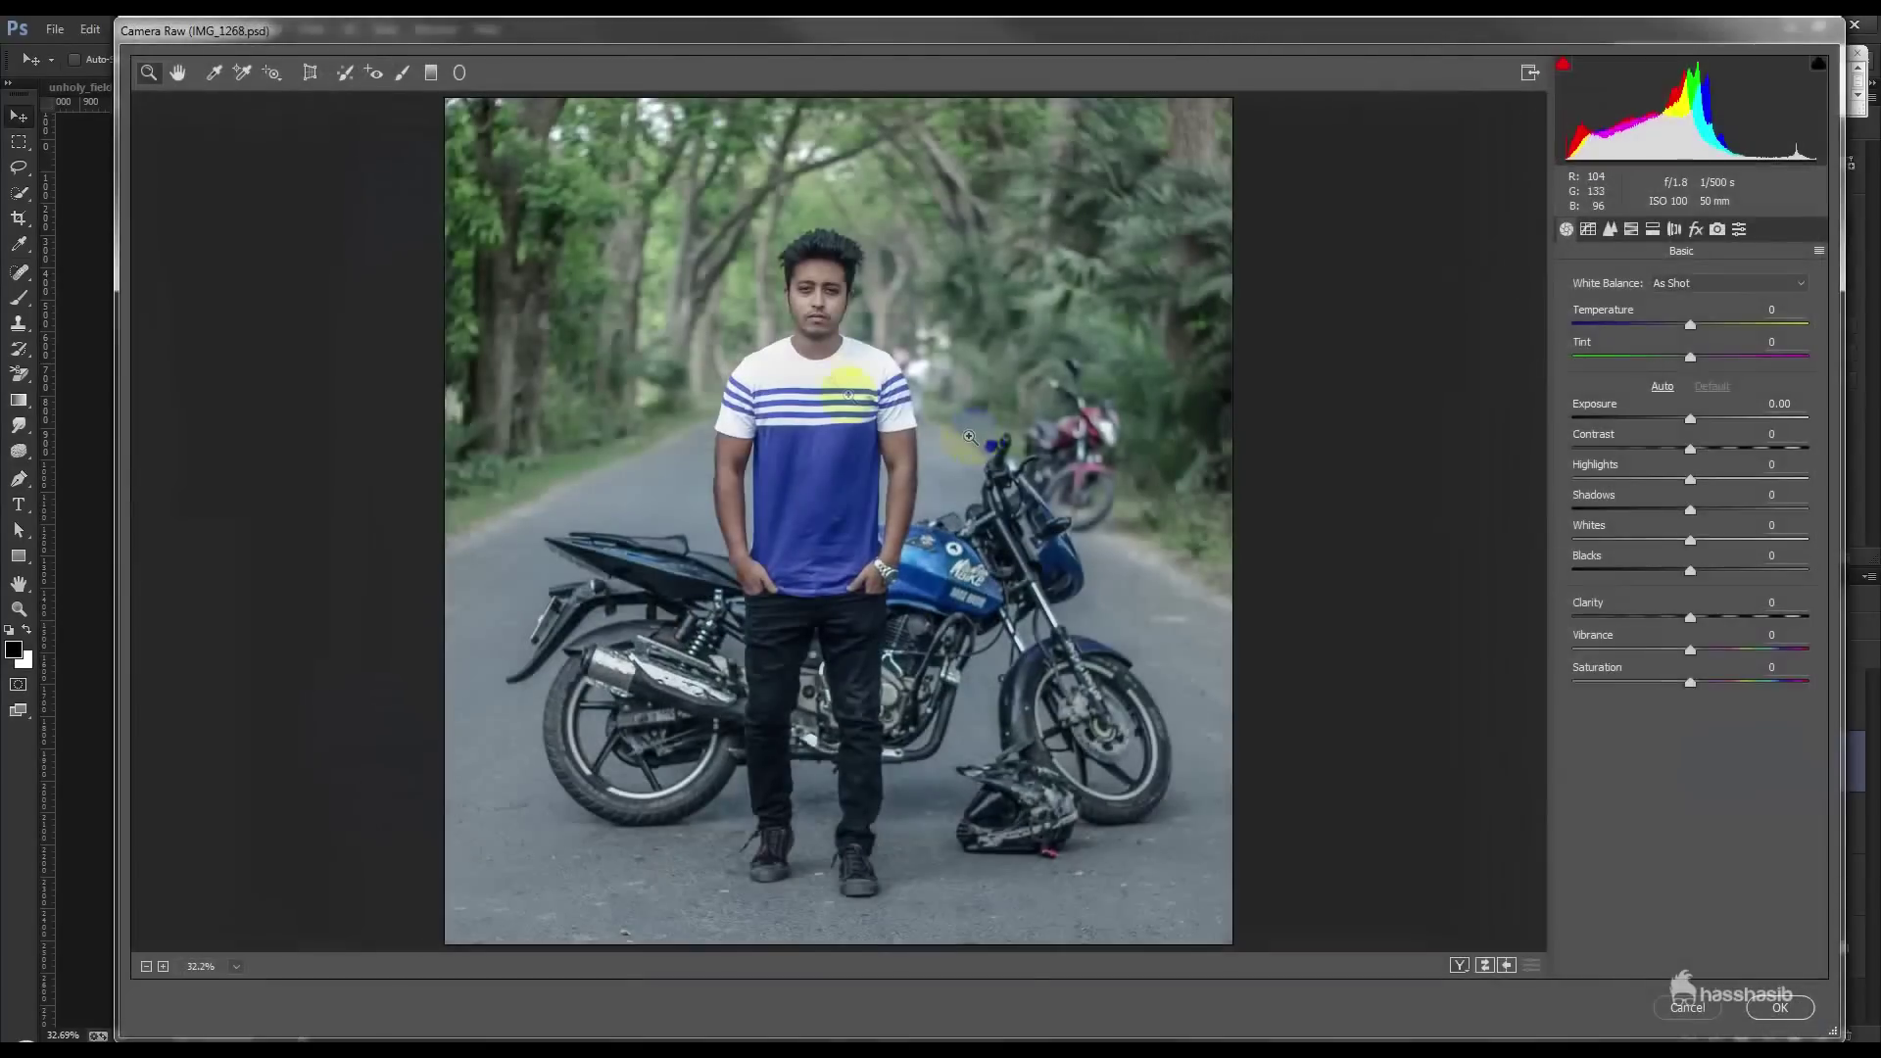
left_click(1674, 230)
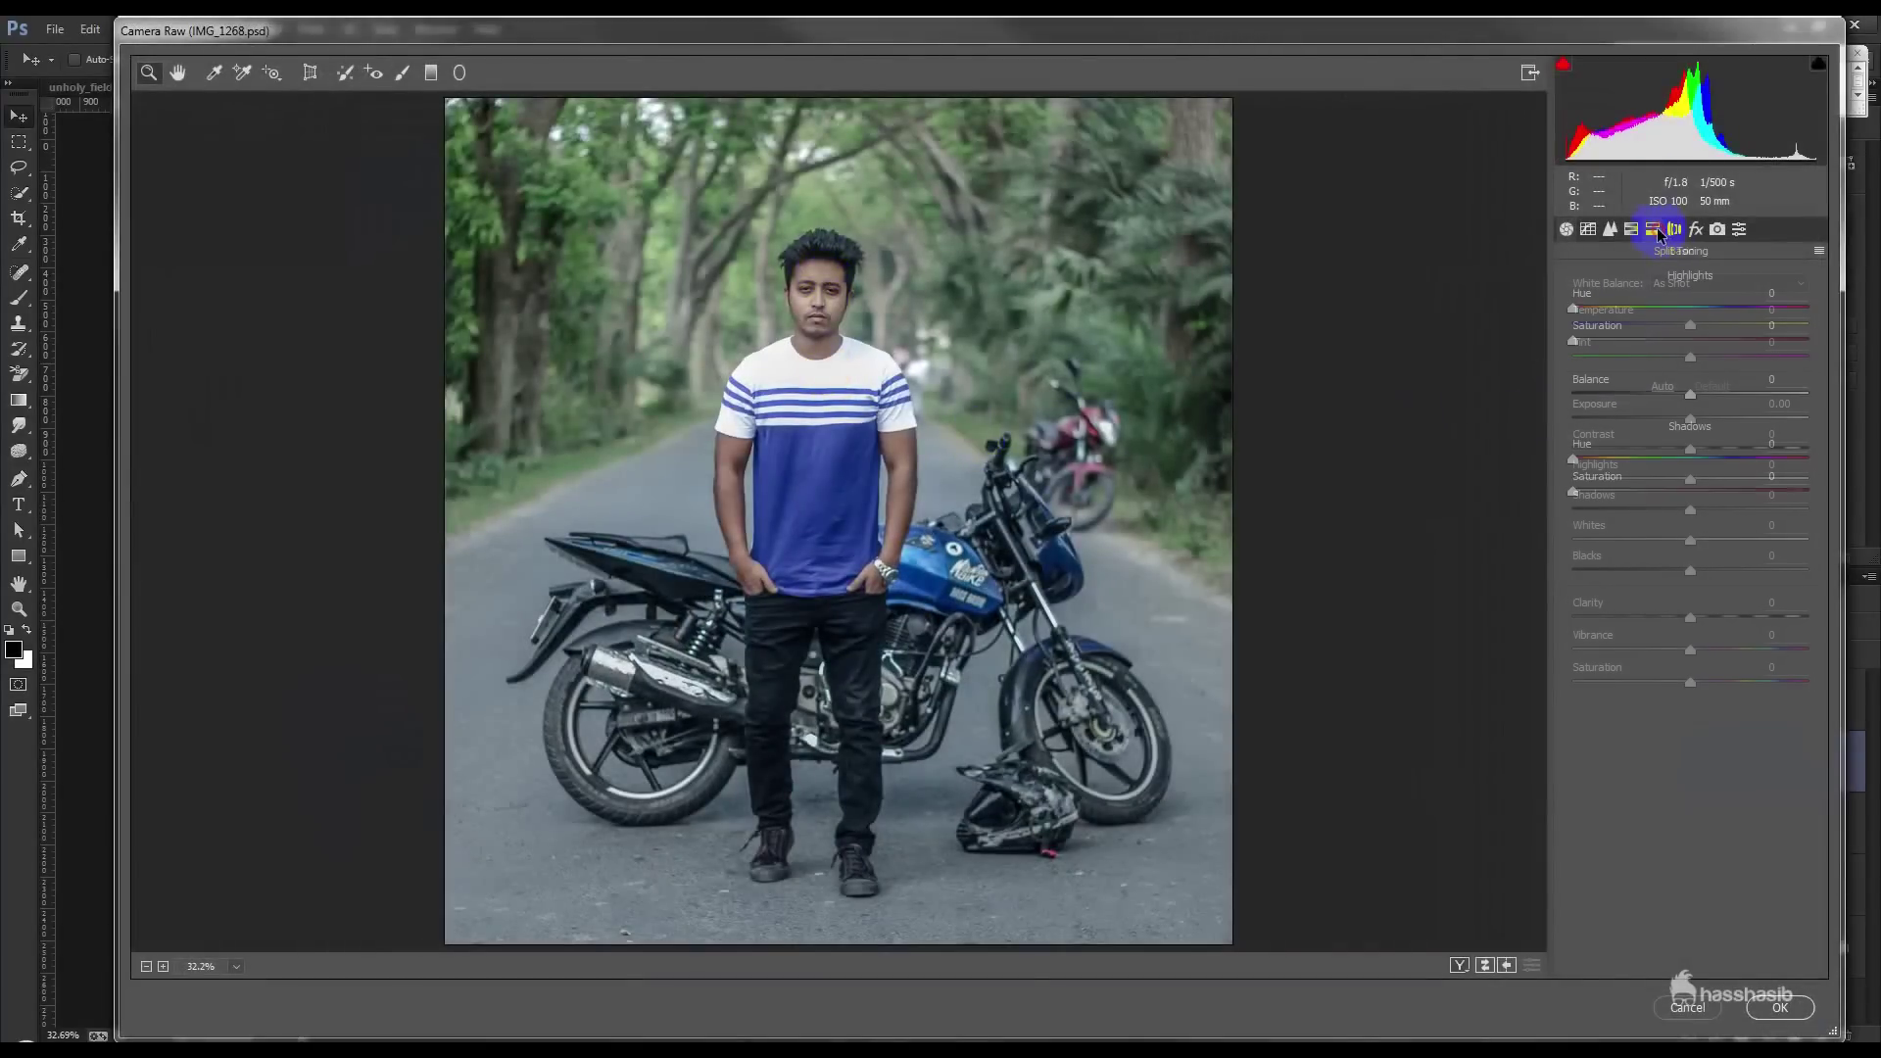
left_click(1631, 229)
left_click(1662, 307)
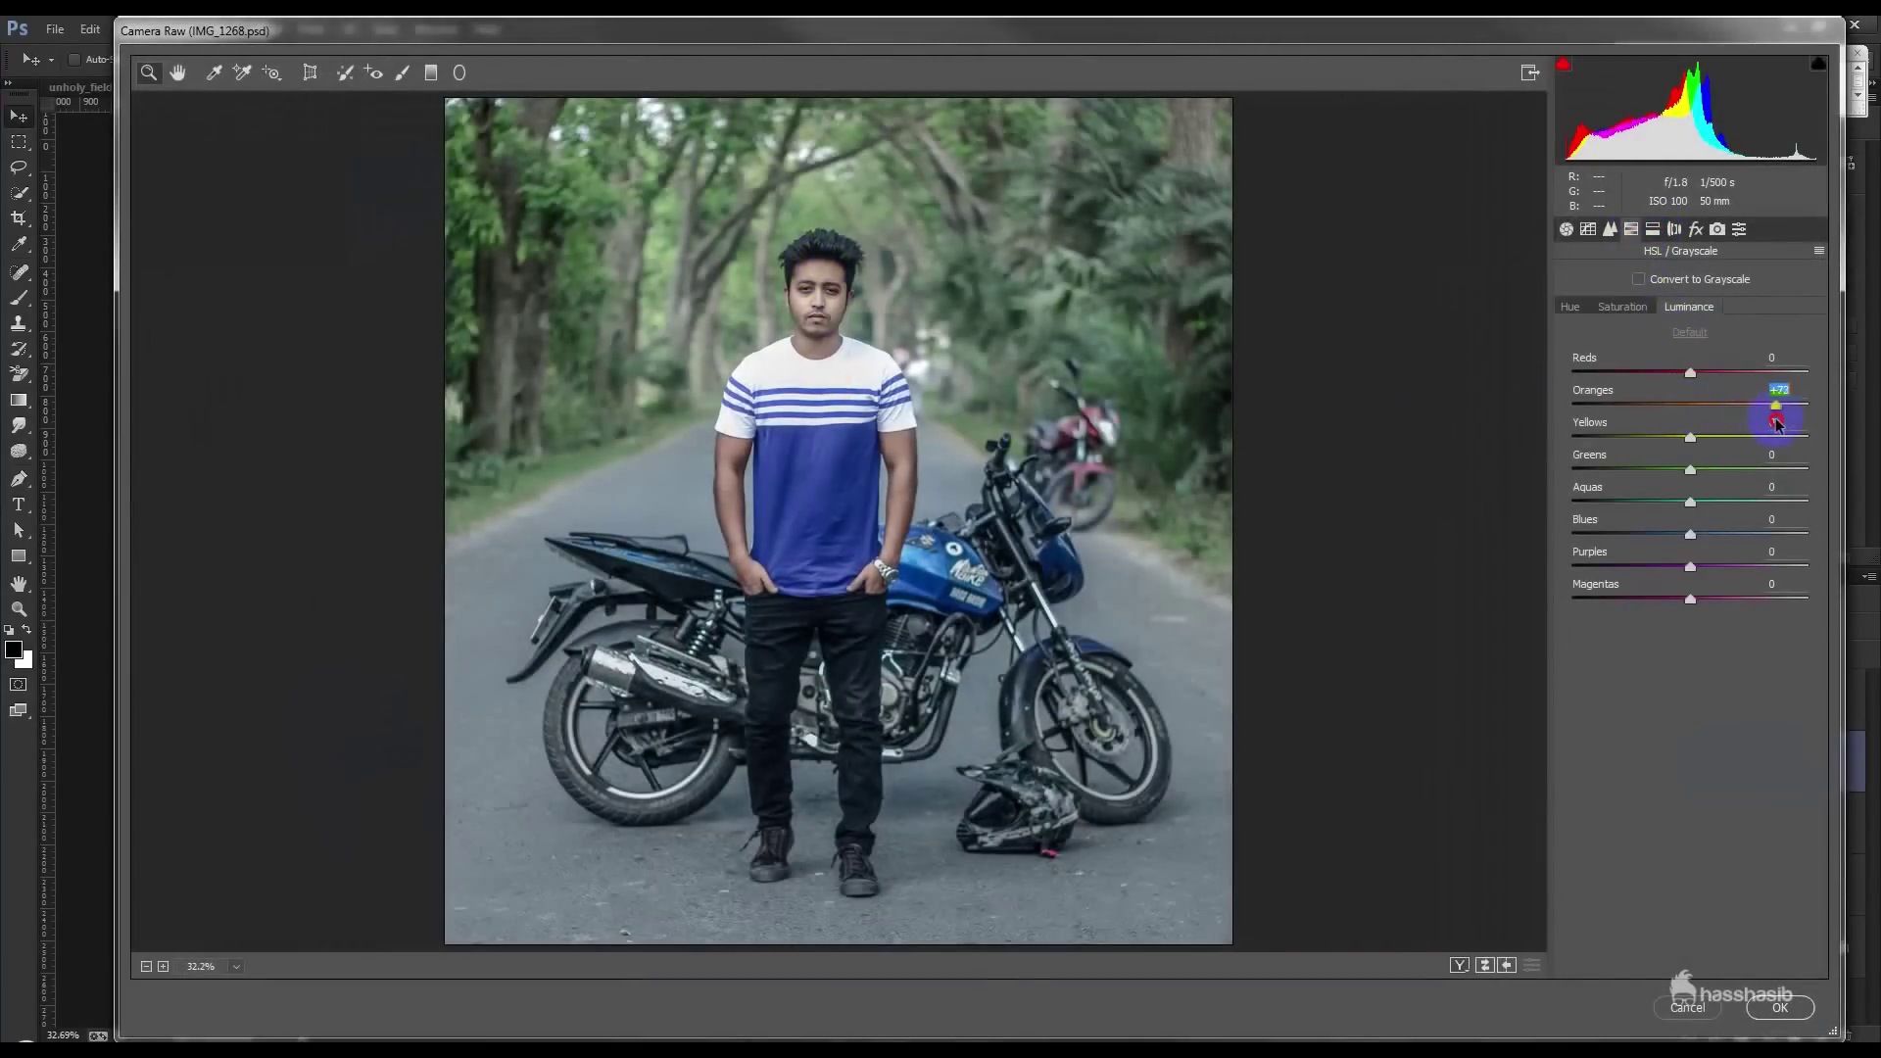
left_click(1638, 309)
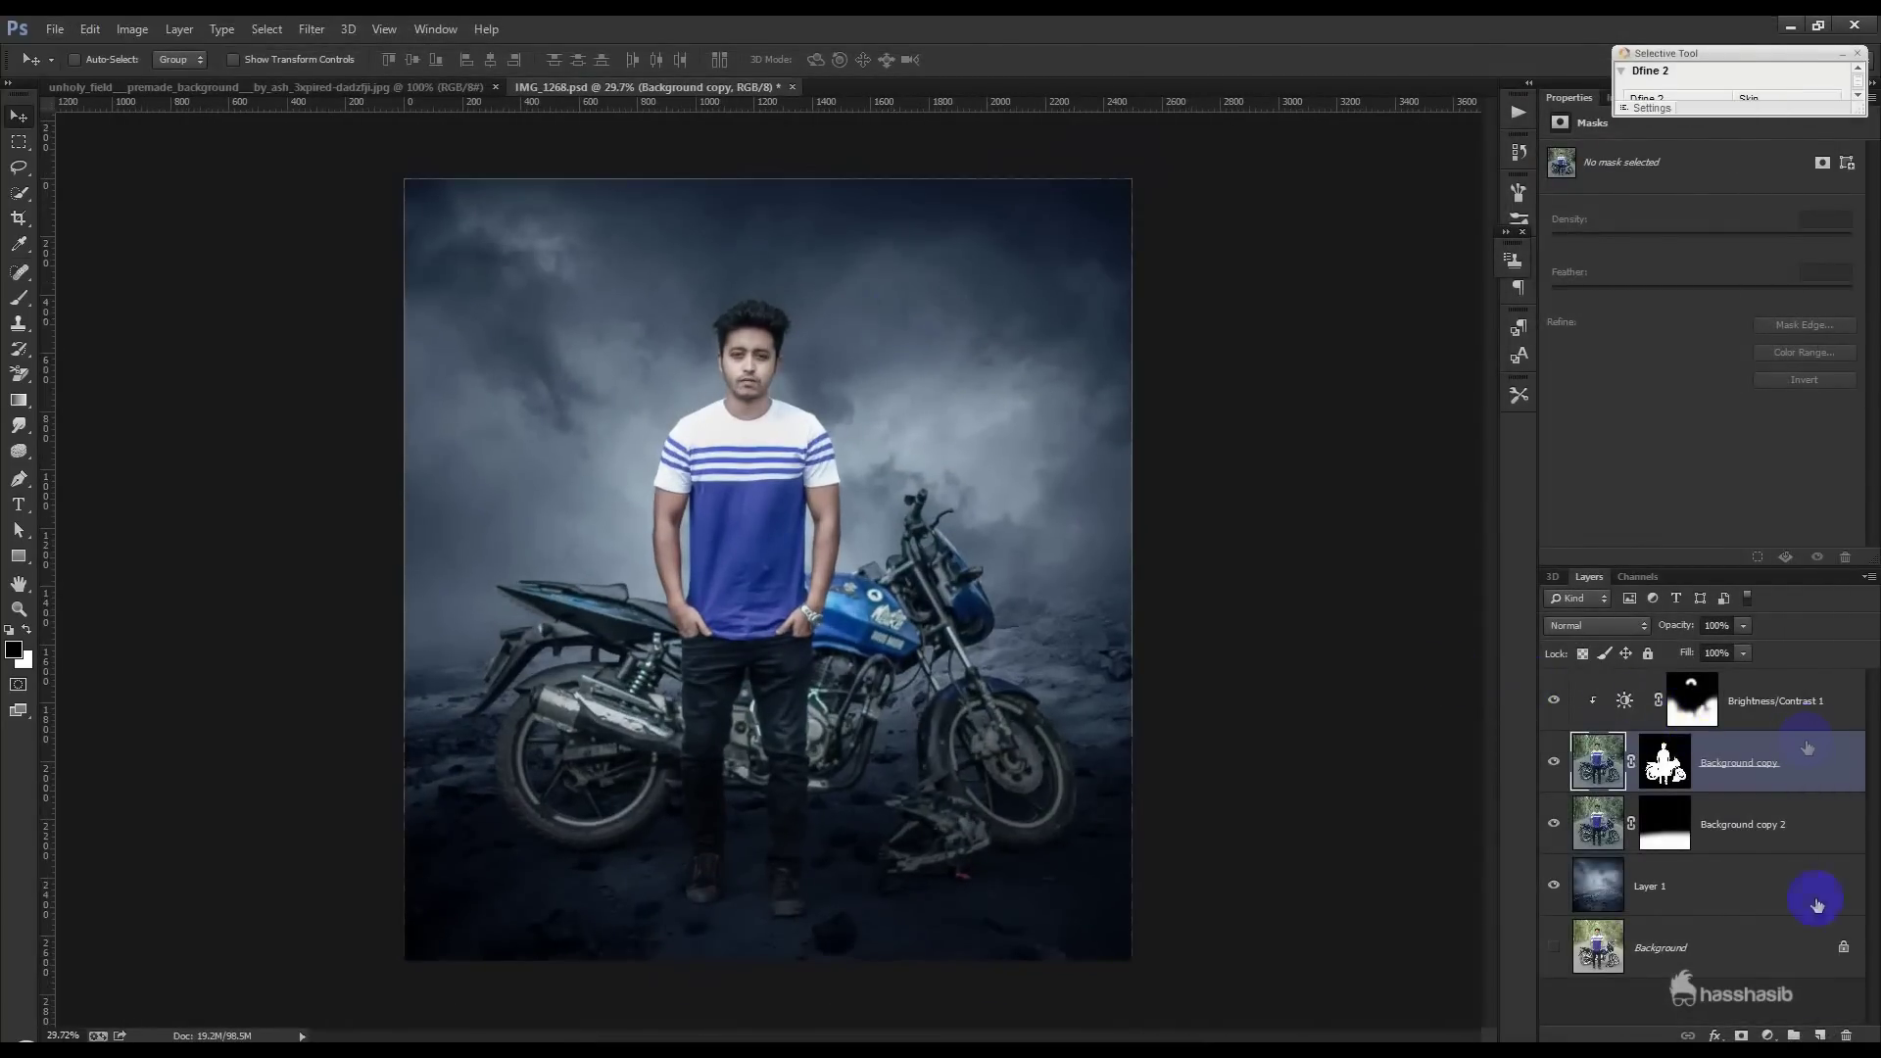
left_click(1792, 1036)
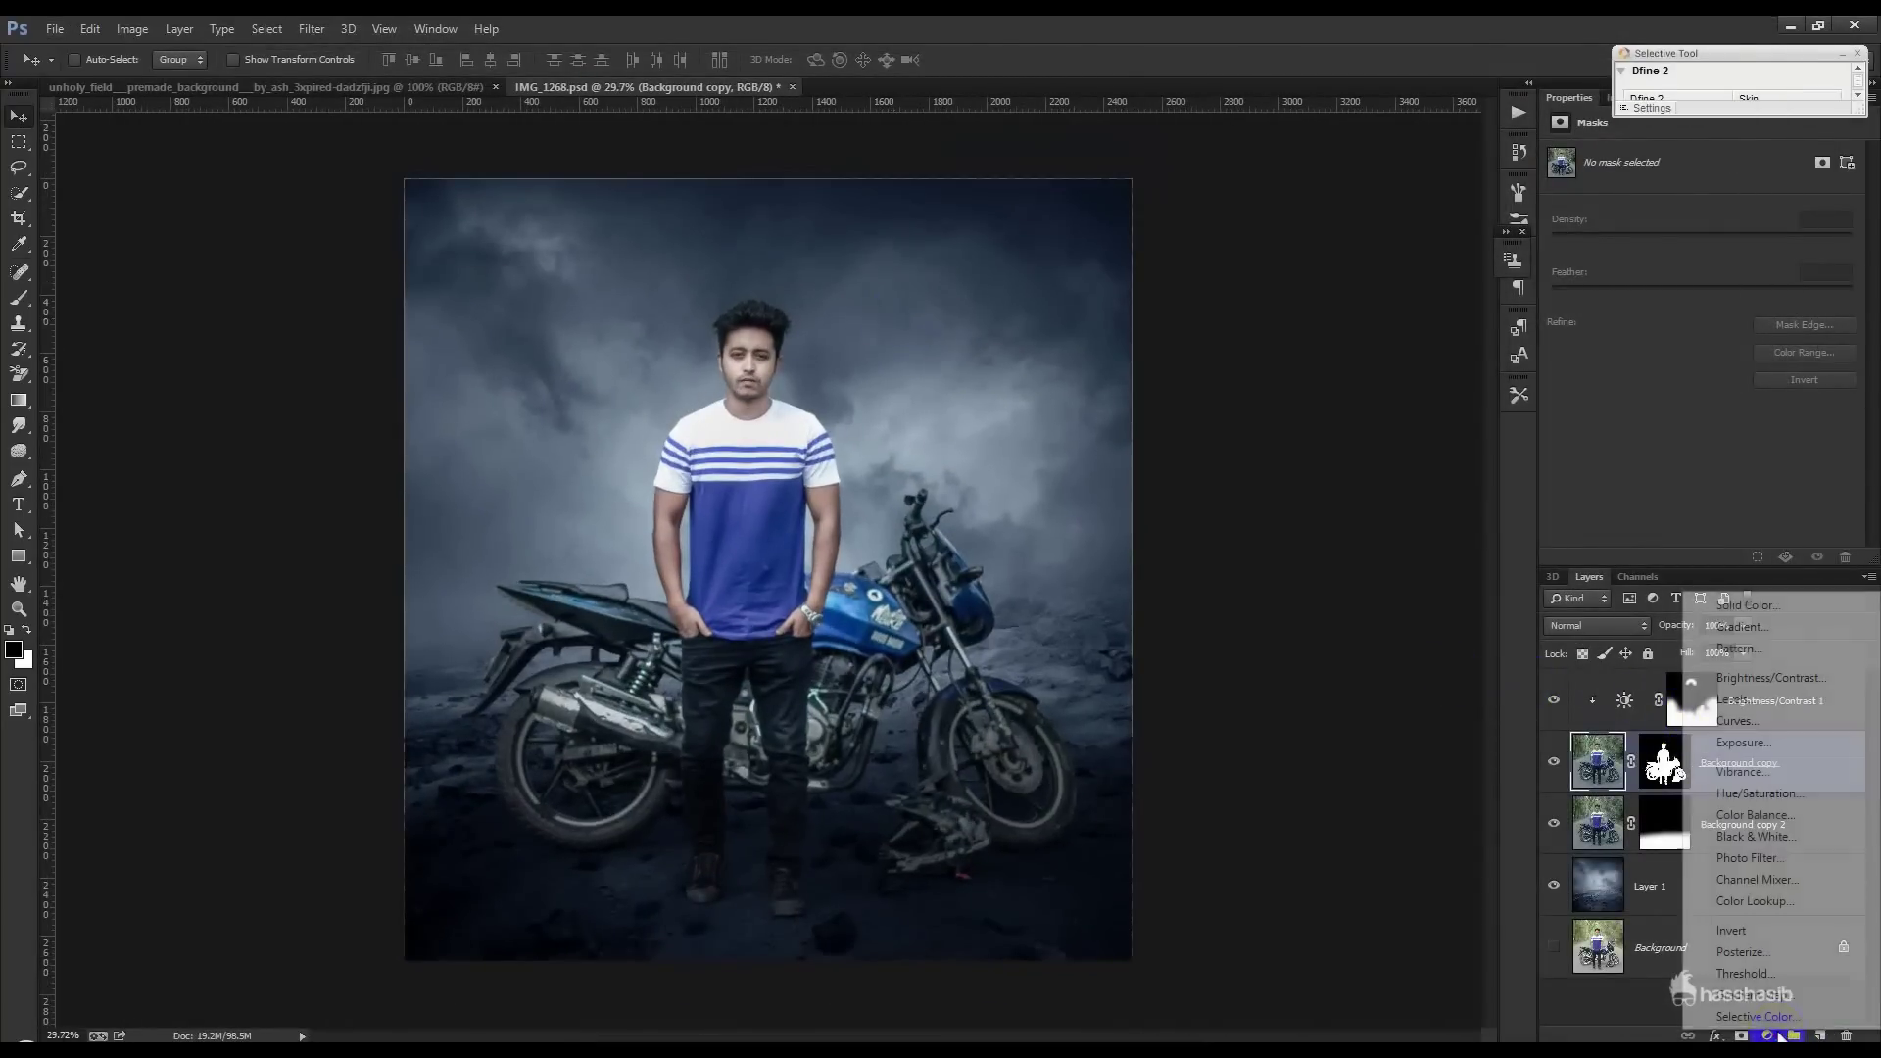
- Add a clipped Color Balance layer with Midtones at −10, −1, +20
left_click(1749, 818)
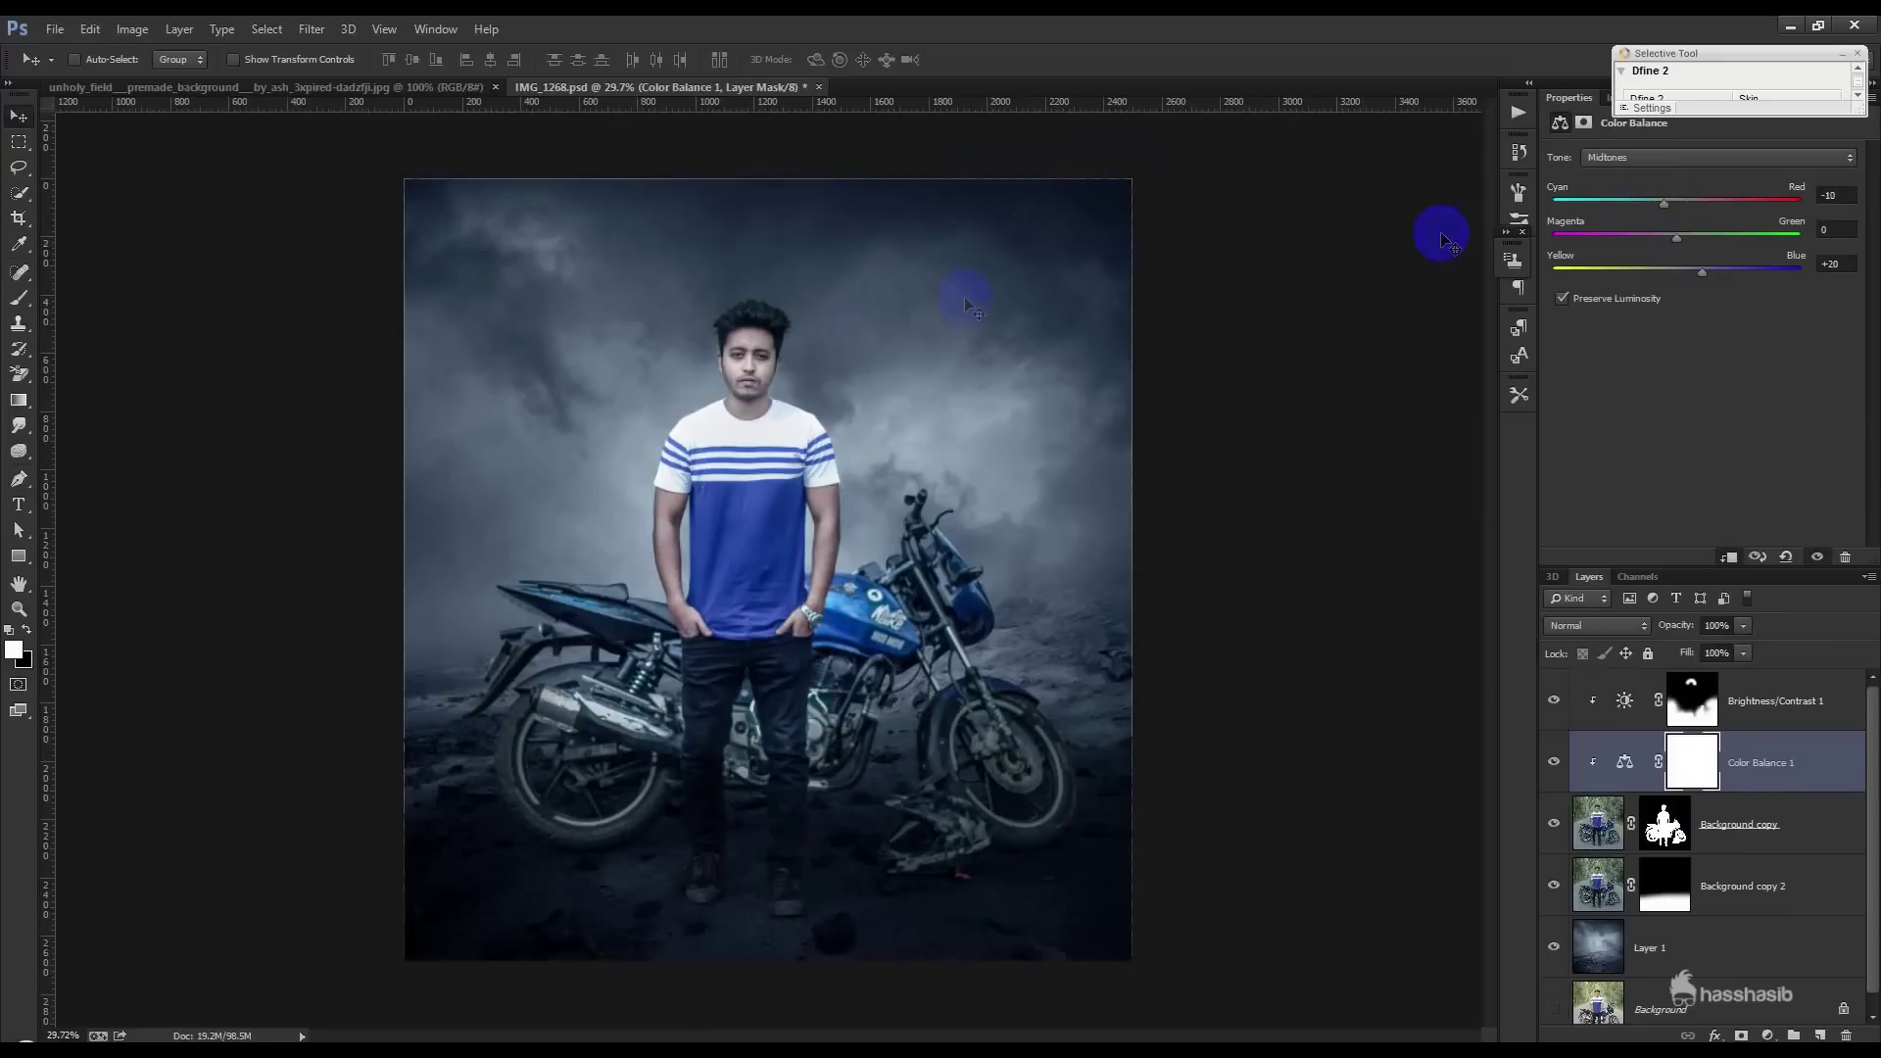
scroll(855, 321, "up", 2)
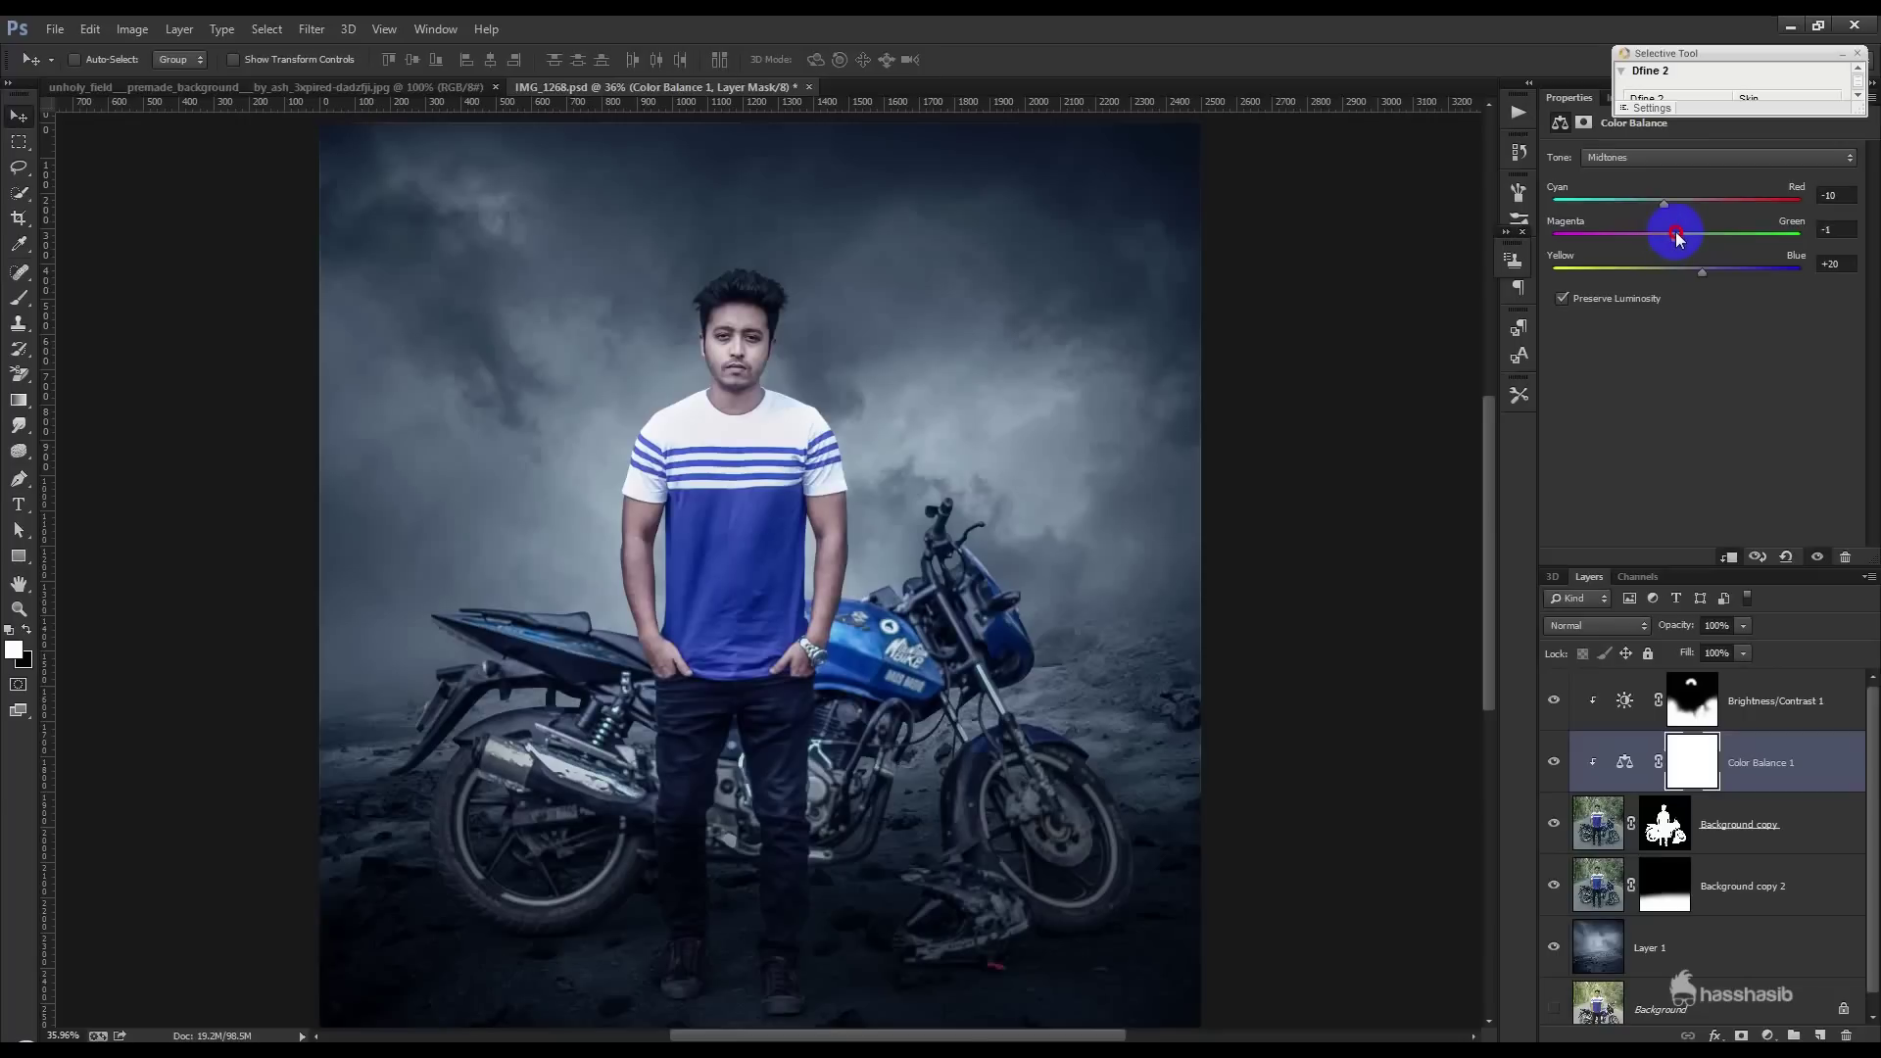
scroll(952, 428, "down", 1)
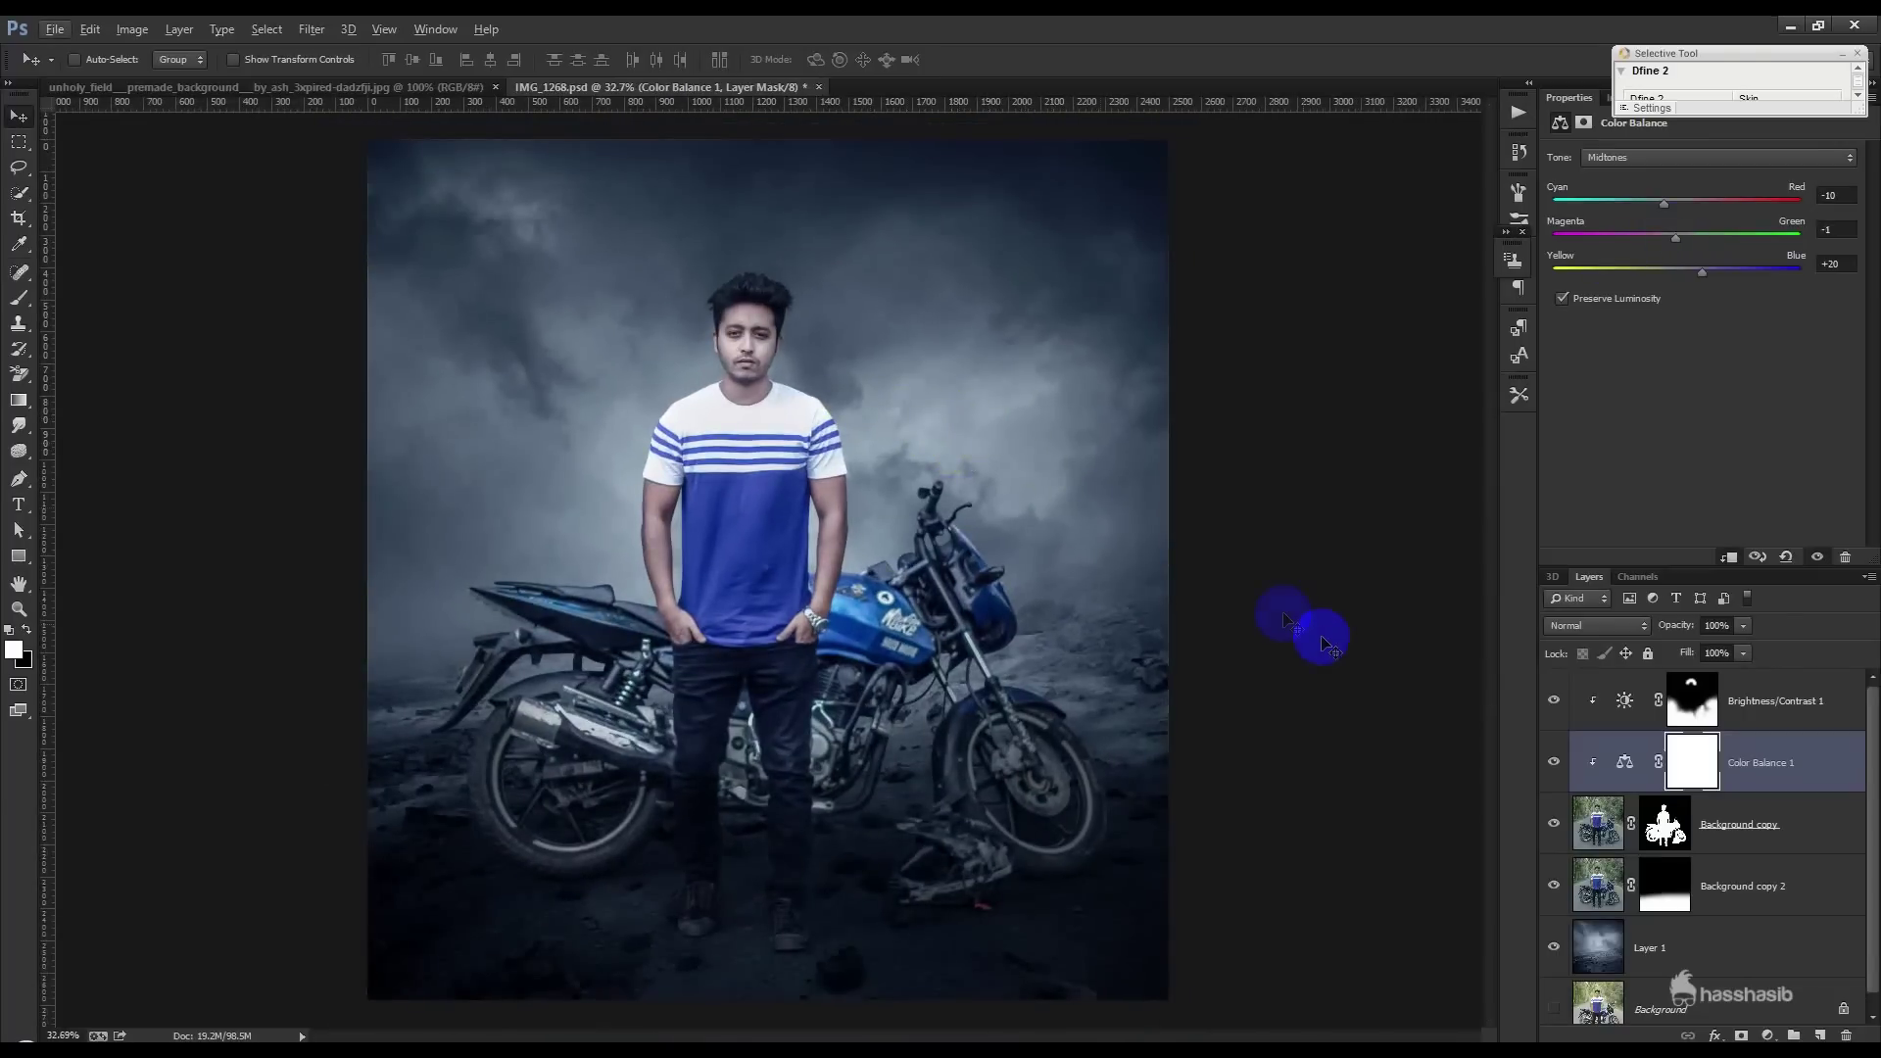
- Create an empty Layer 2 above Brightness/Contrast 1 and pick the eyedropper
left_click(1773, 711)
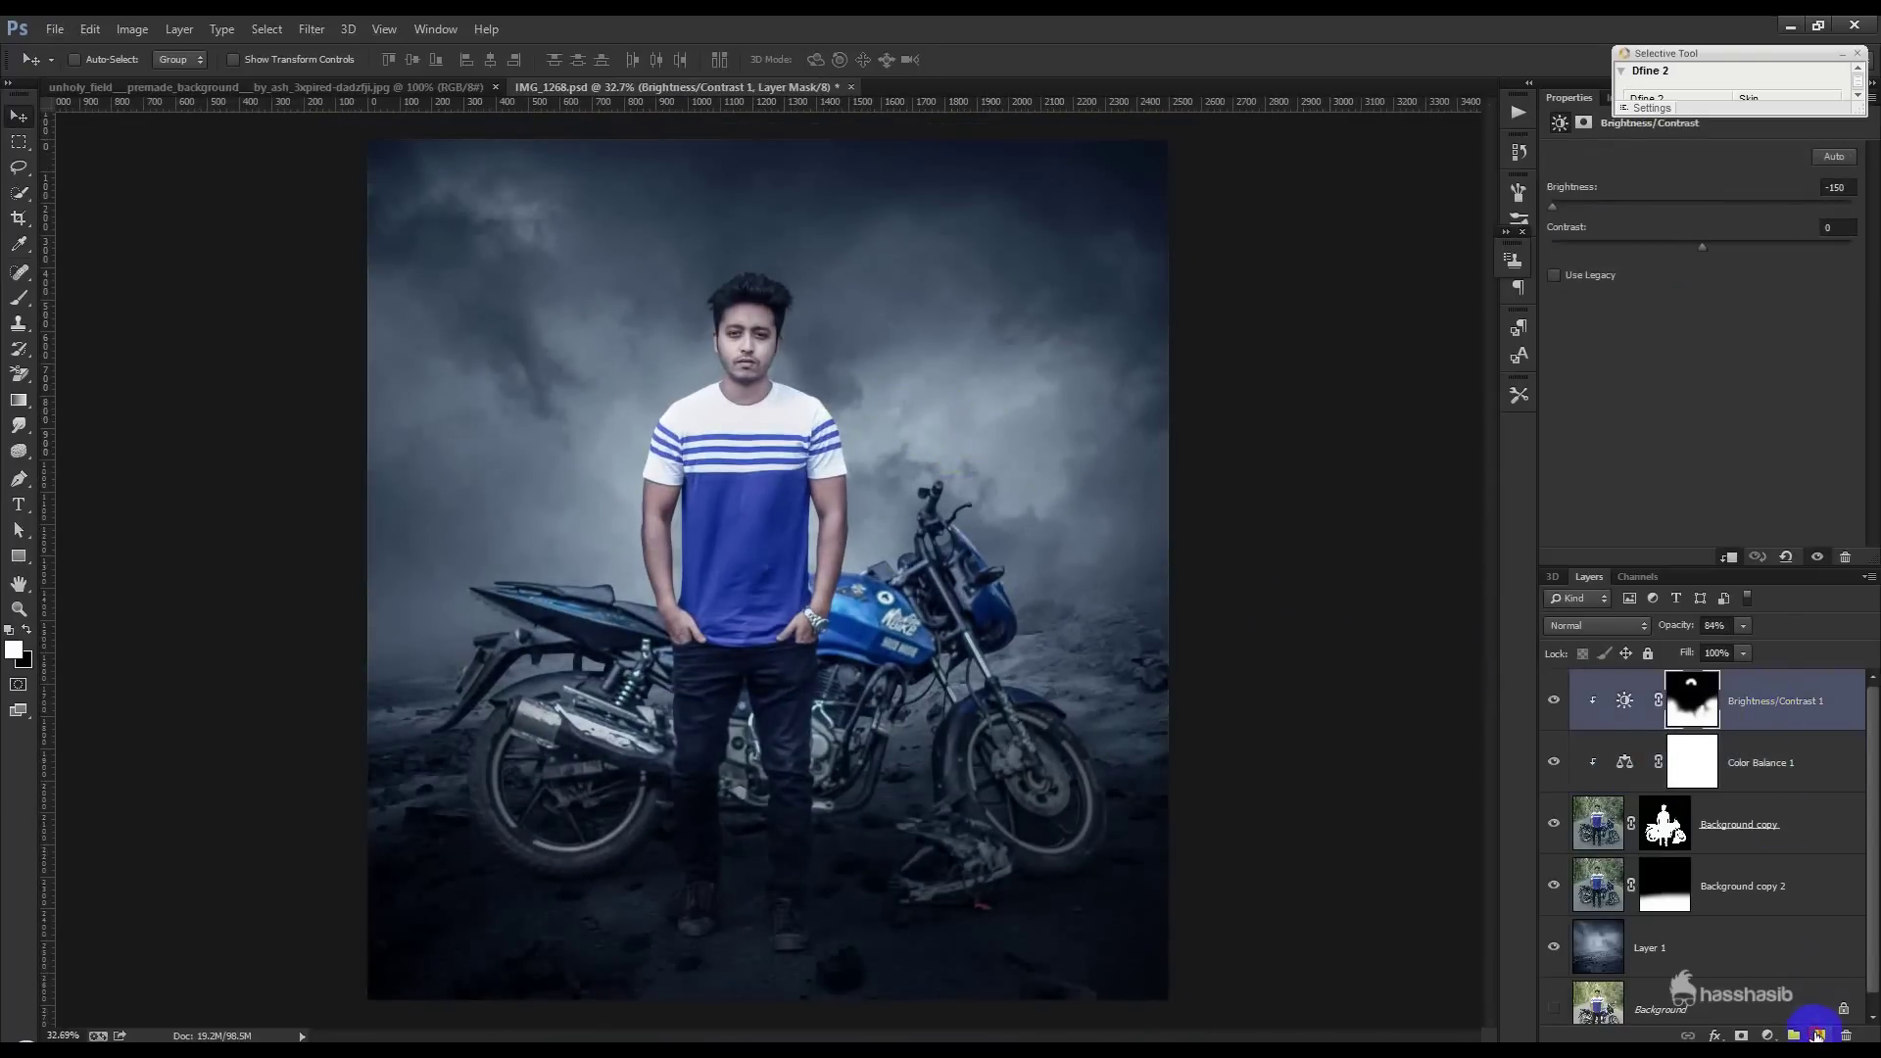
left_click(1818, 1035)
left_click(19, 245)
left_click(638, 425)
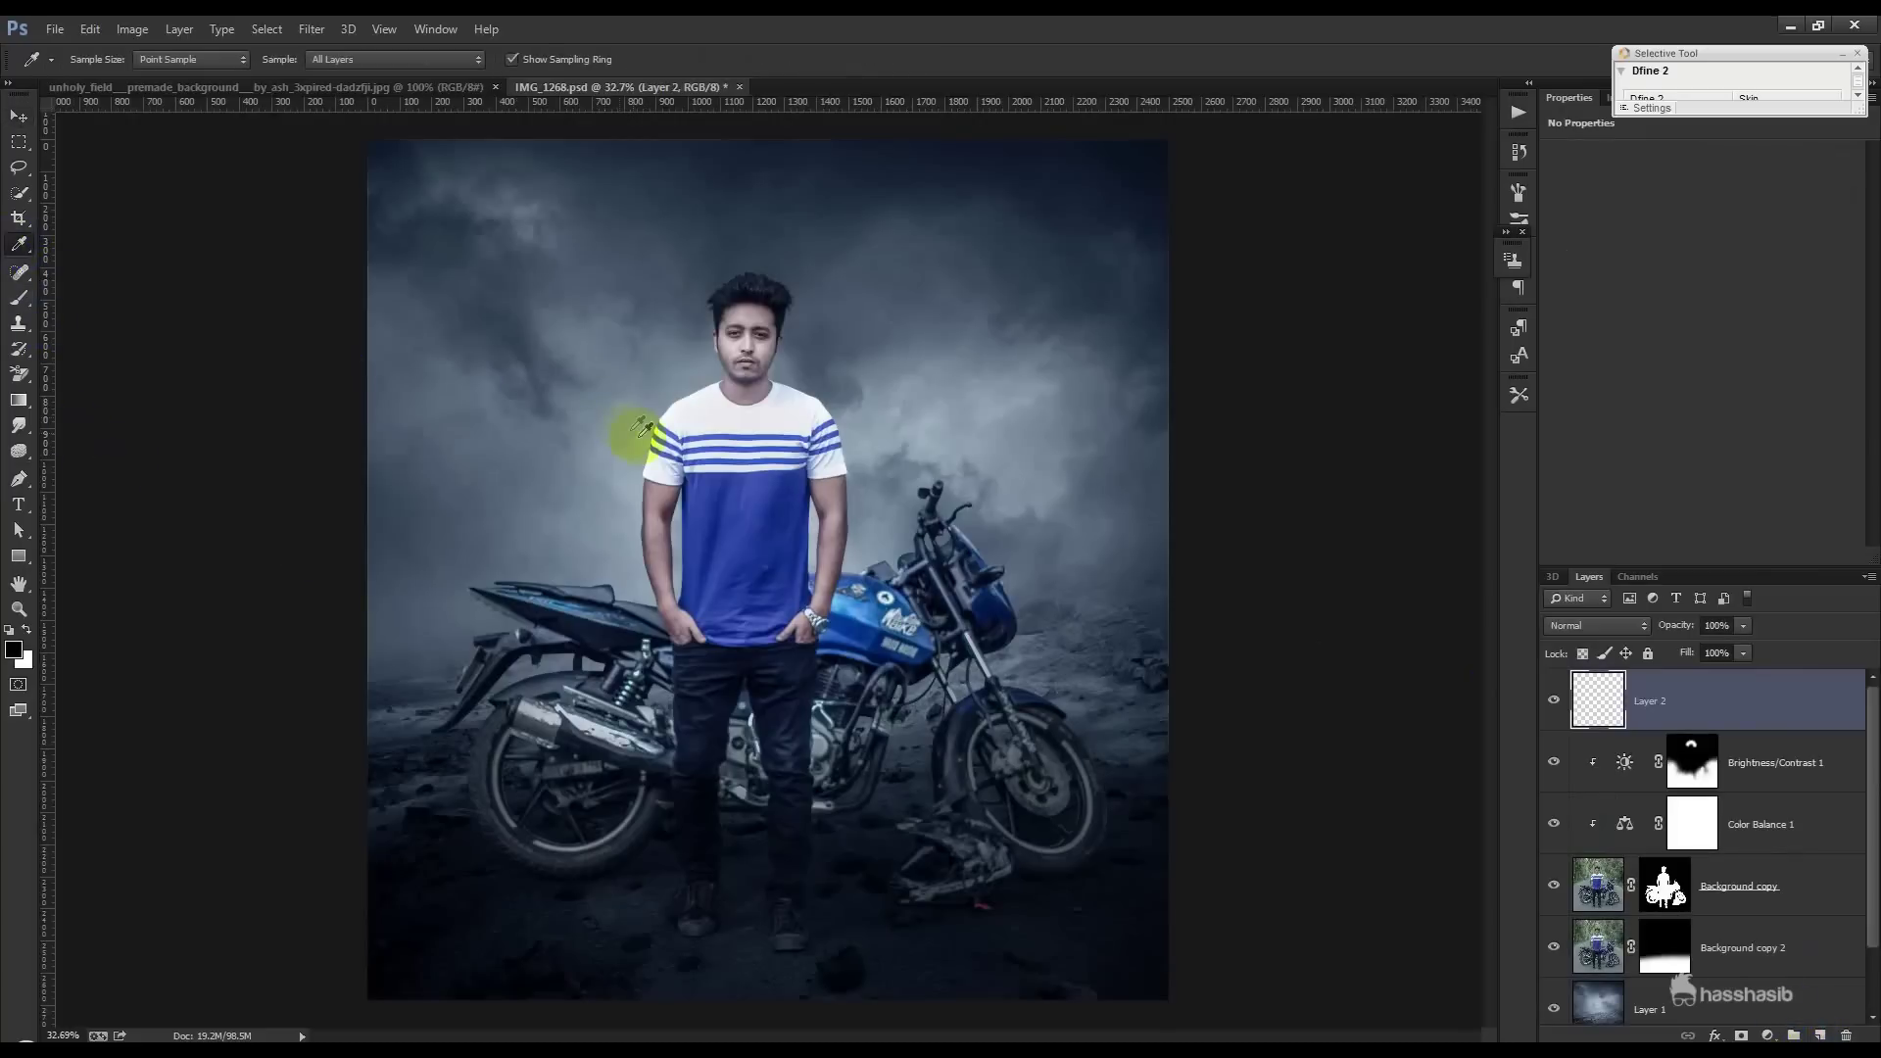
- Paint a soft light-grey dab sampled from the shirt on Layer 2, set to Screen
left_click(650, 431)
left_click(18, 297)
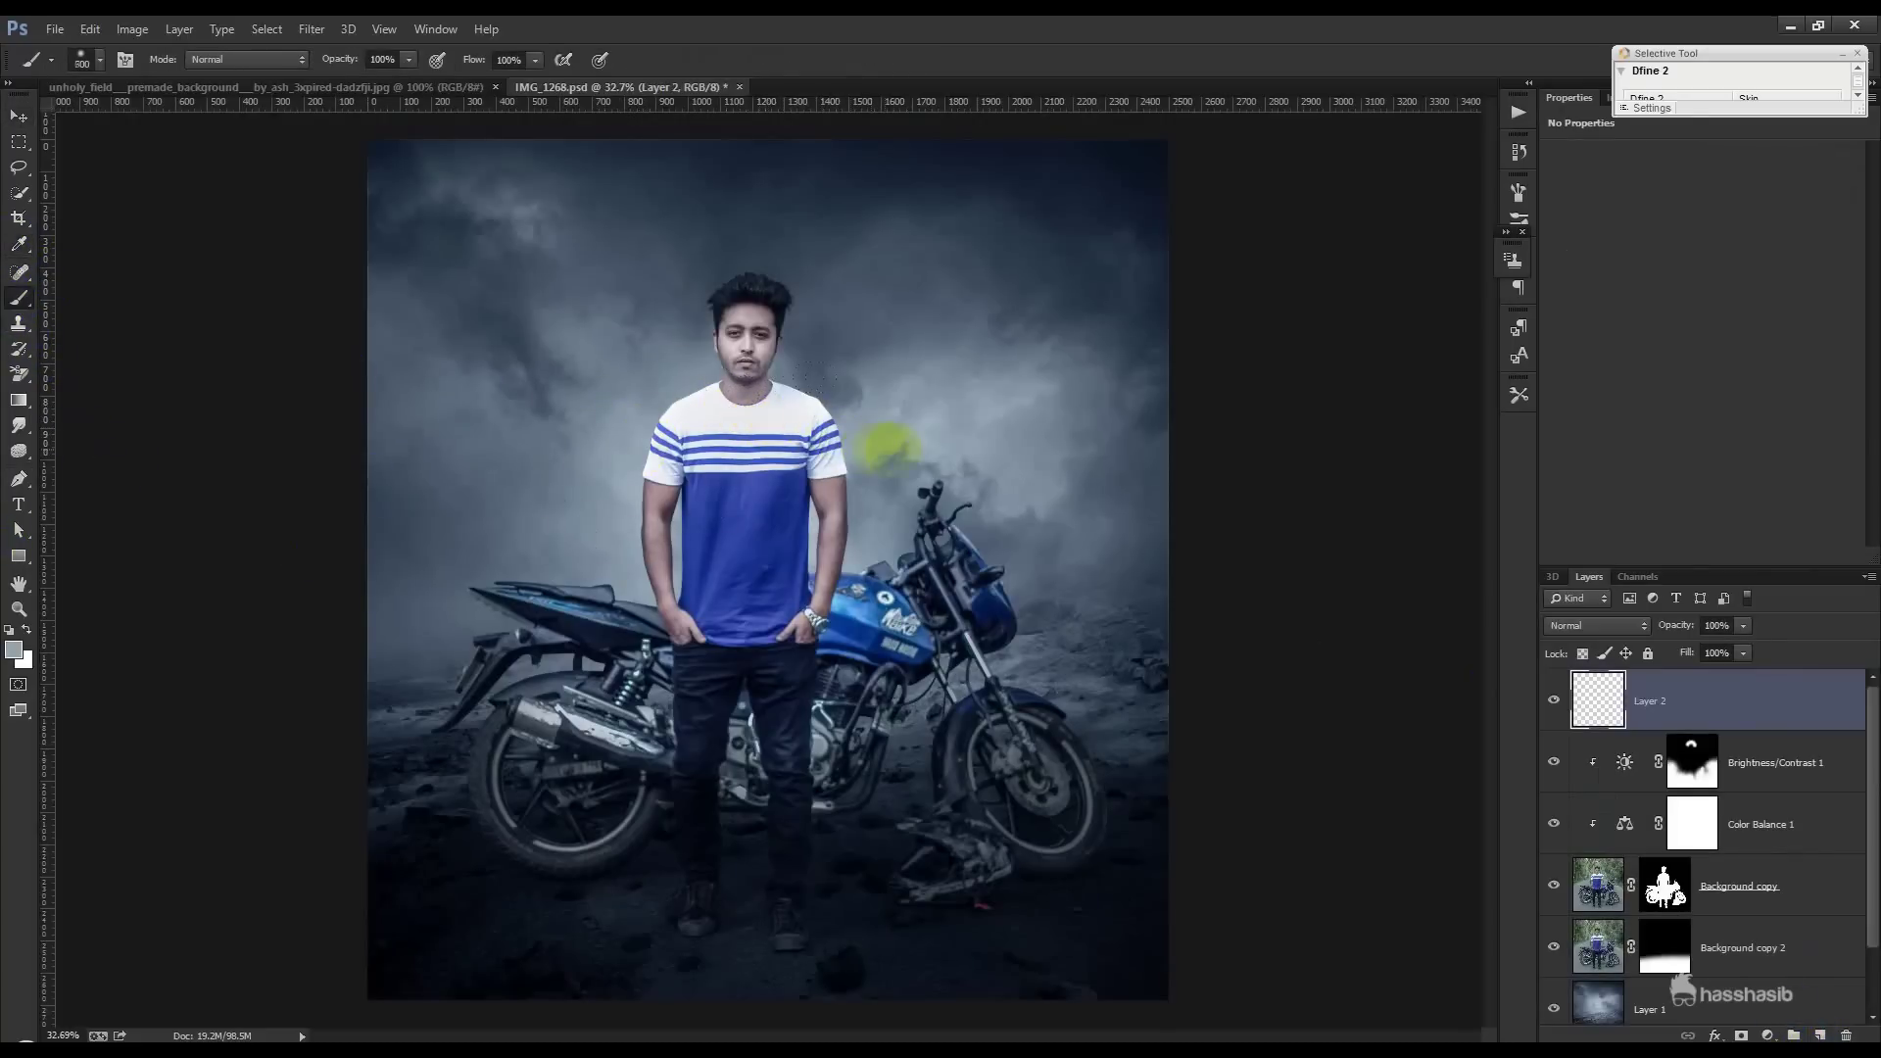
left_click(628, 455)
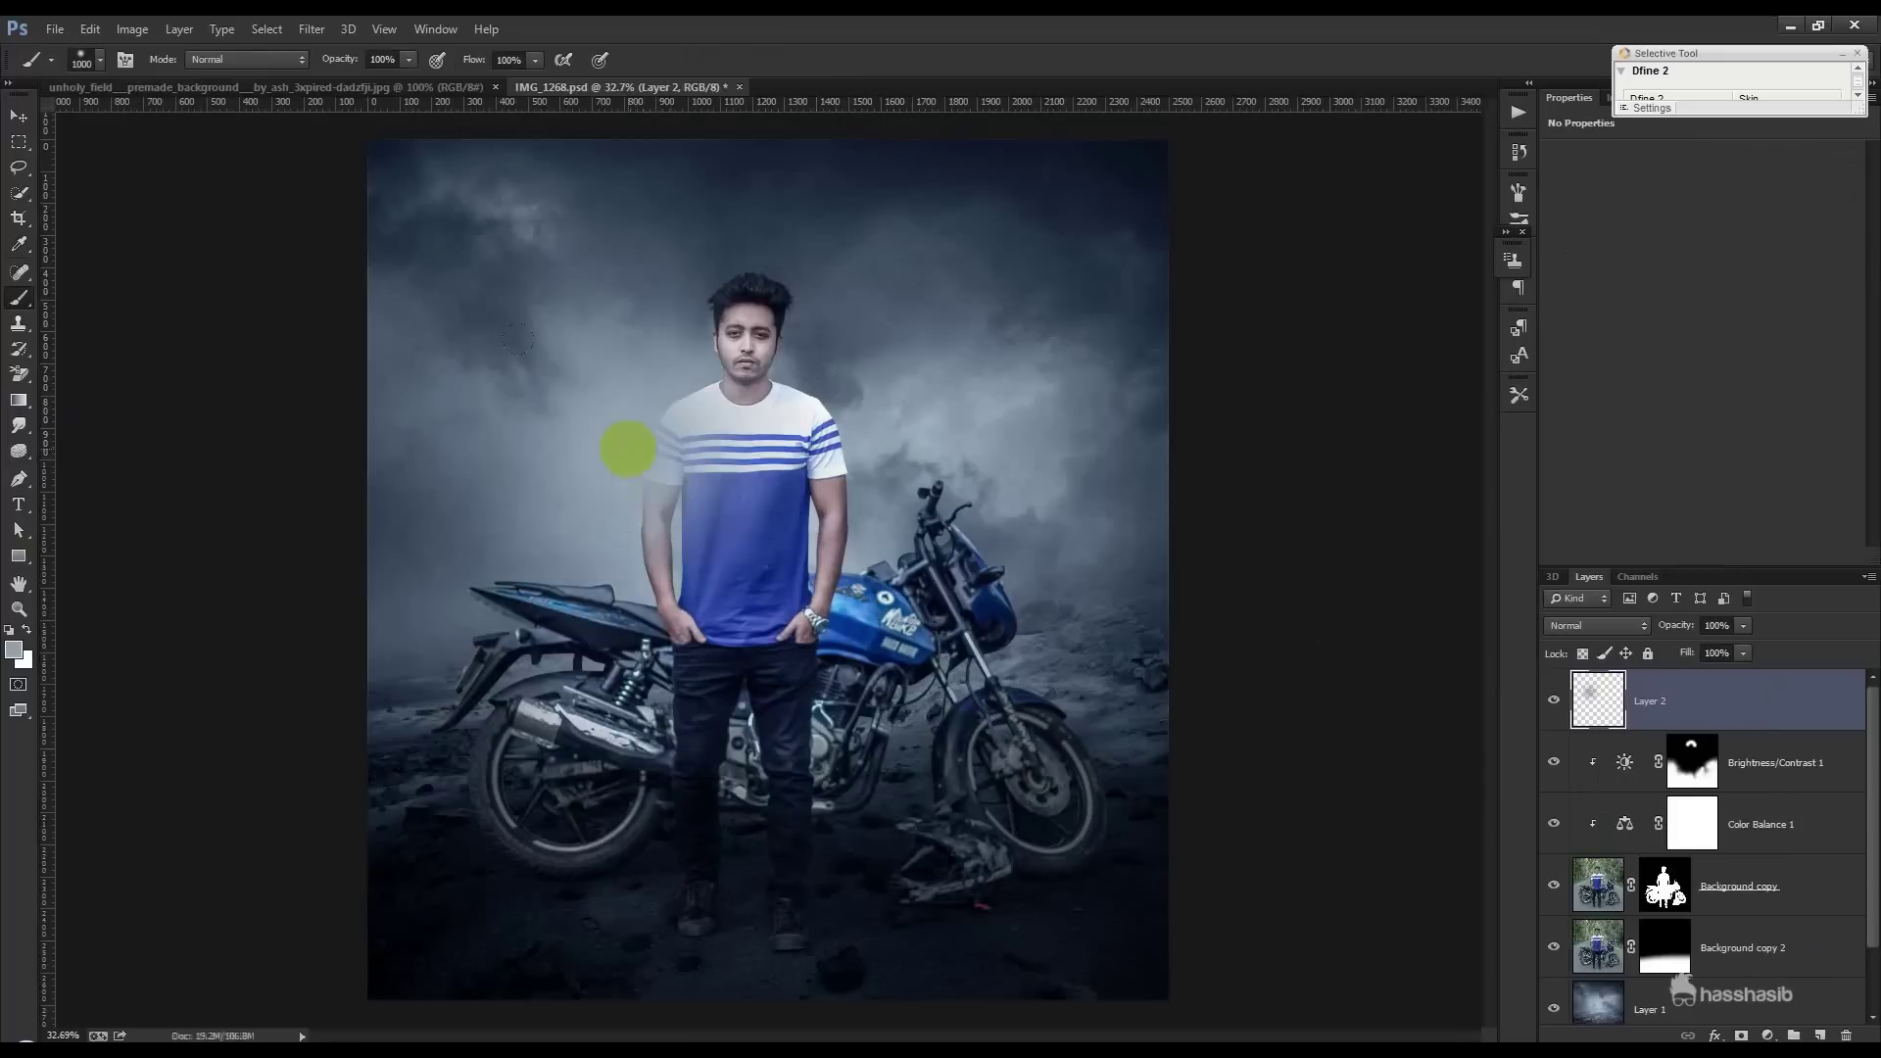
left_click(1622, 628)
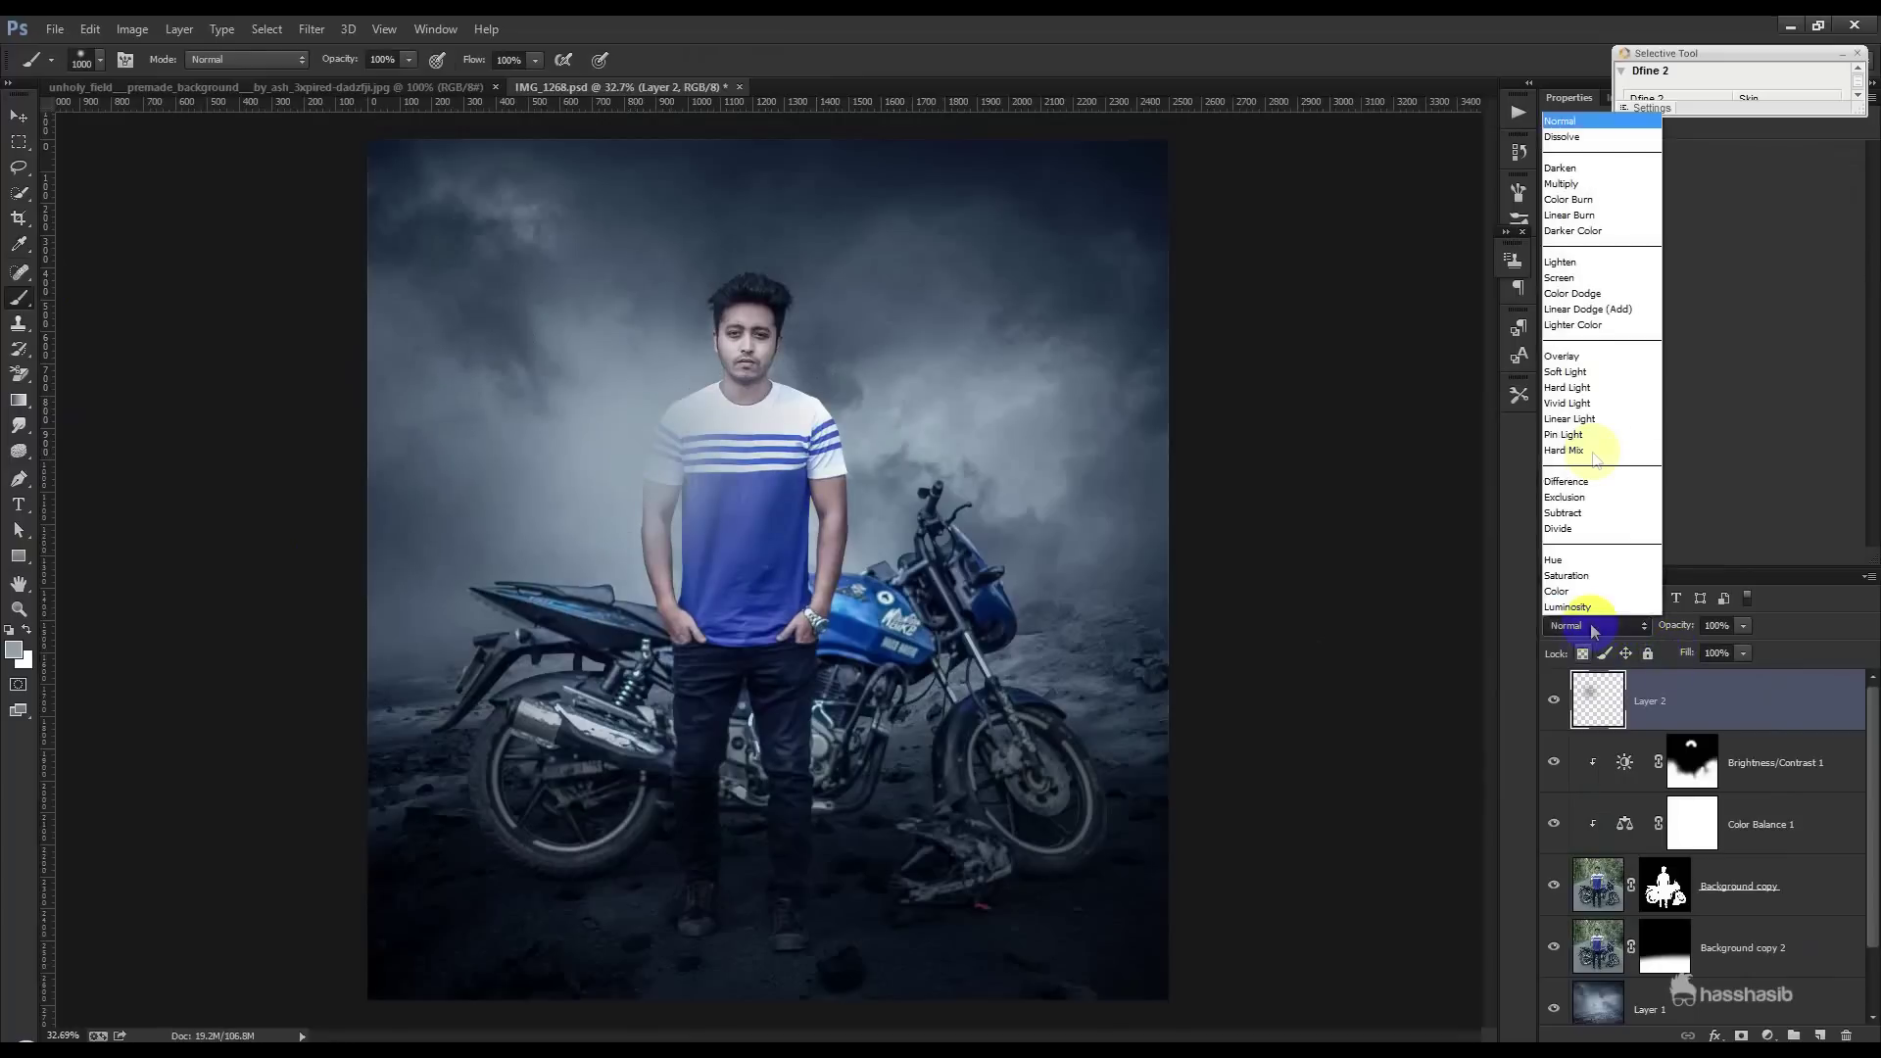
left_click(1567, 284)
- Move the glow behind the motorcycle's front and lower Layer 2 to 87% opacity
left_click(18, 118)
mouse_move(672, 402)
left_mouse_down()
mouse_move(899, 409)
mouse_move(934, 390)
left_mouse_up()
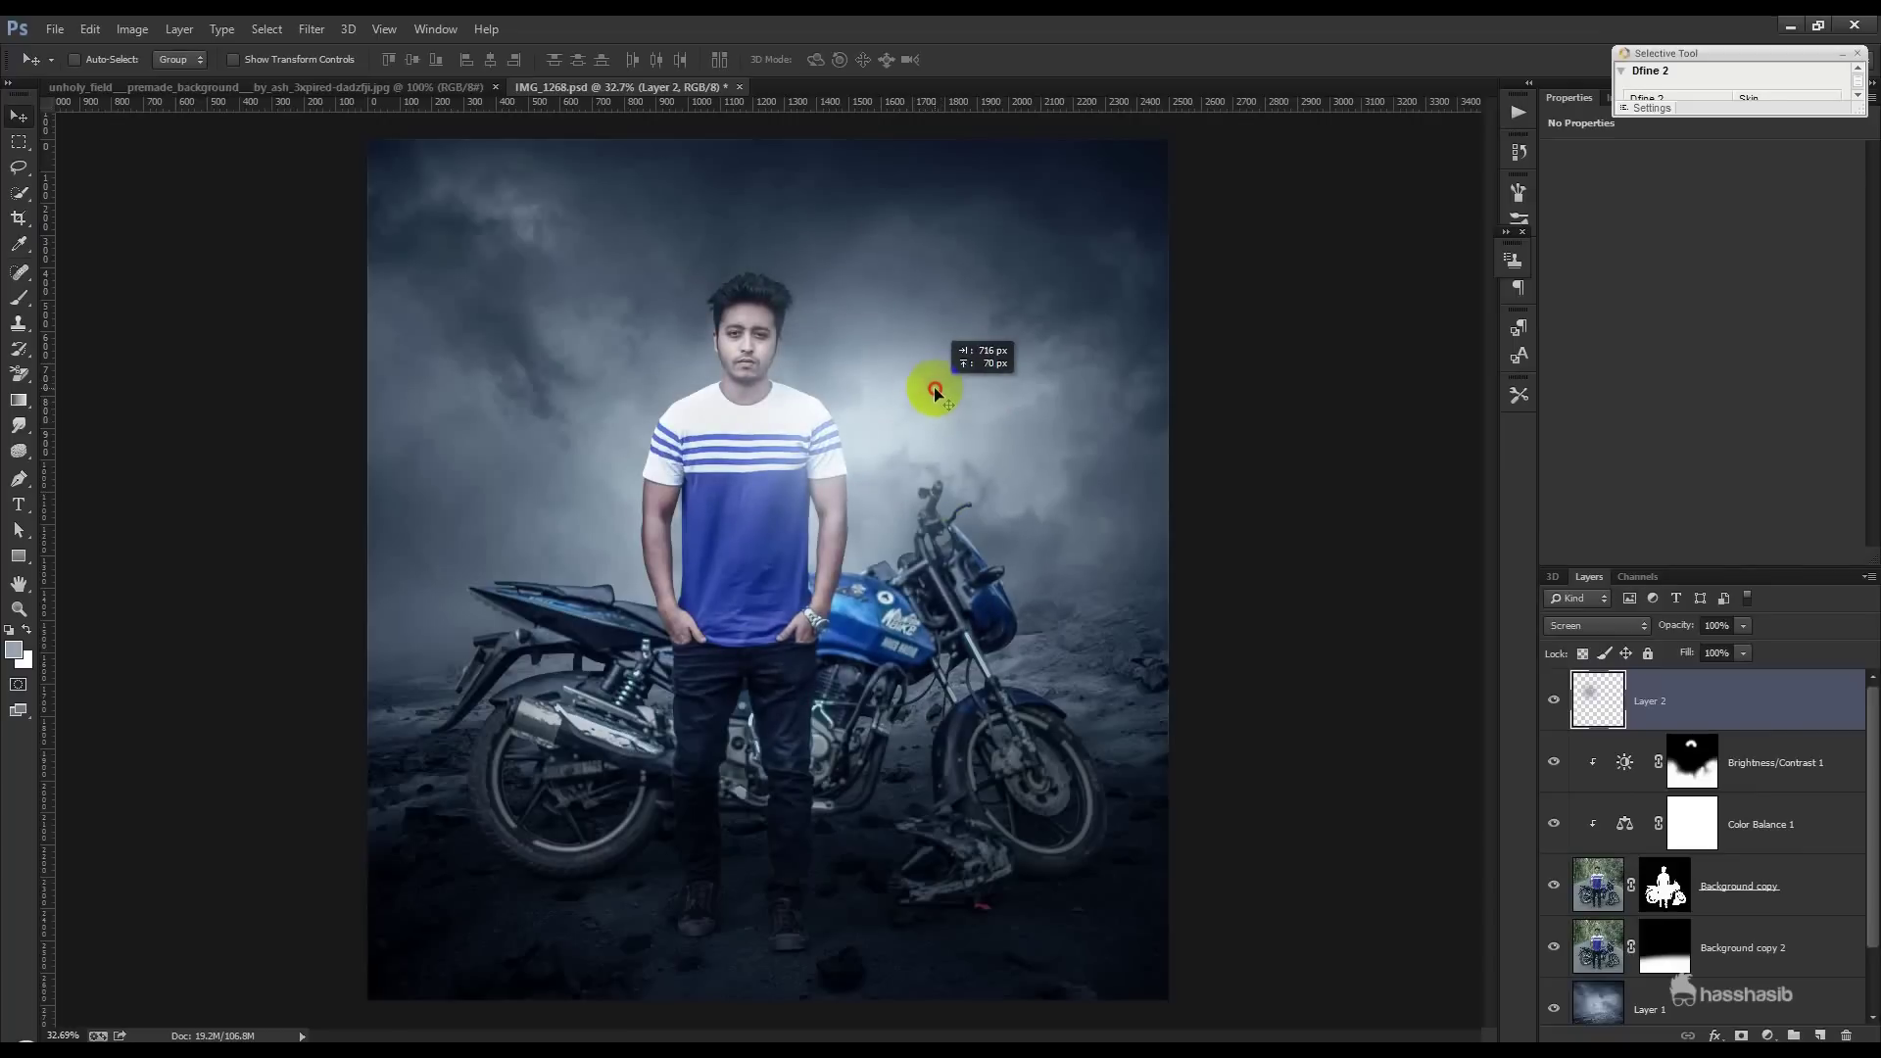
left_click_drag(1671, 625, 1674, 631)
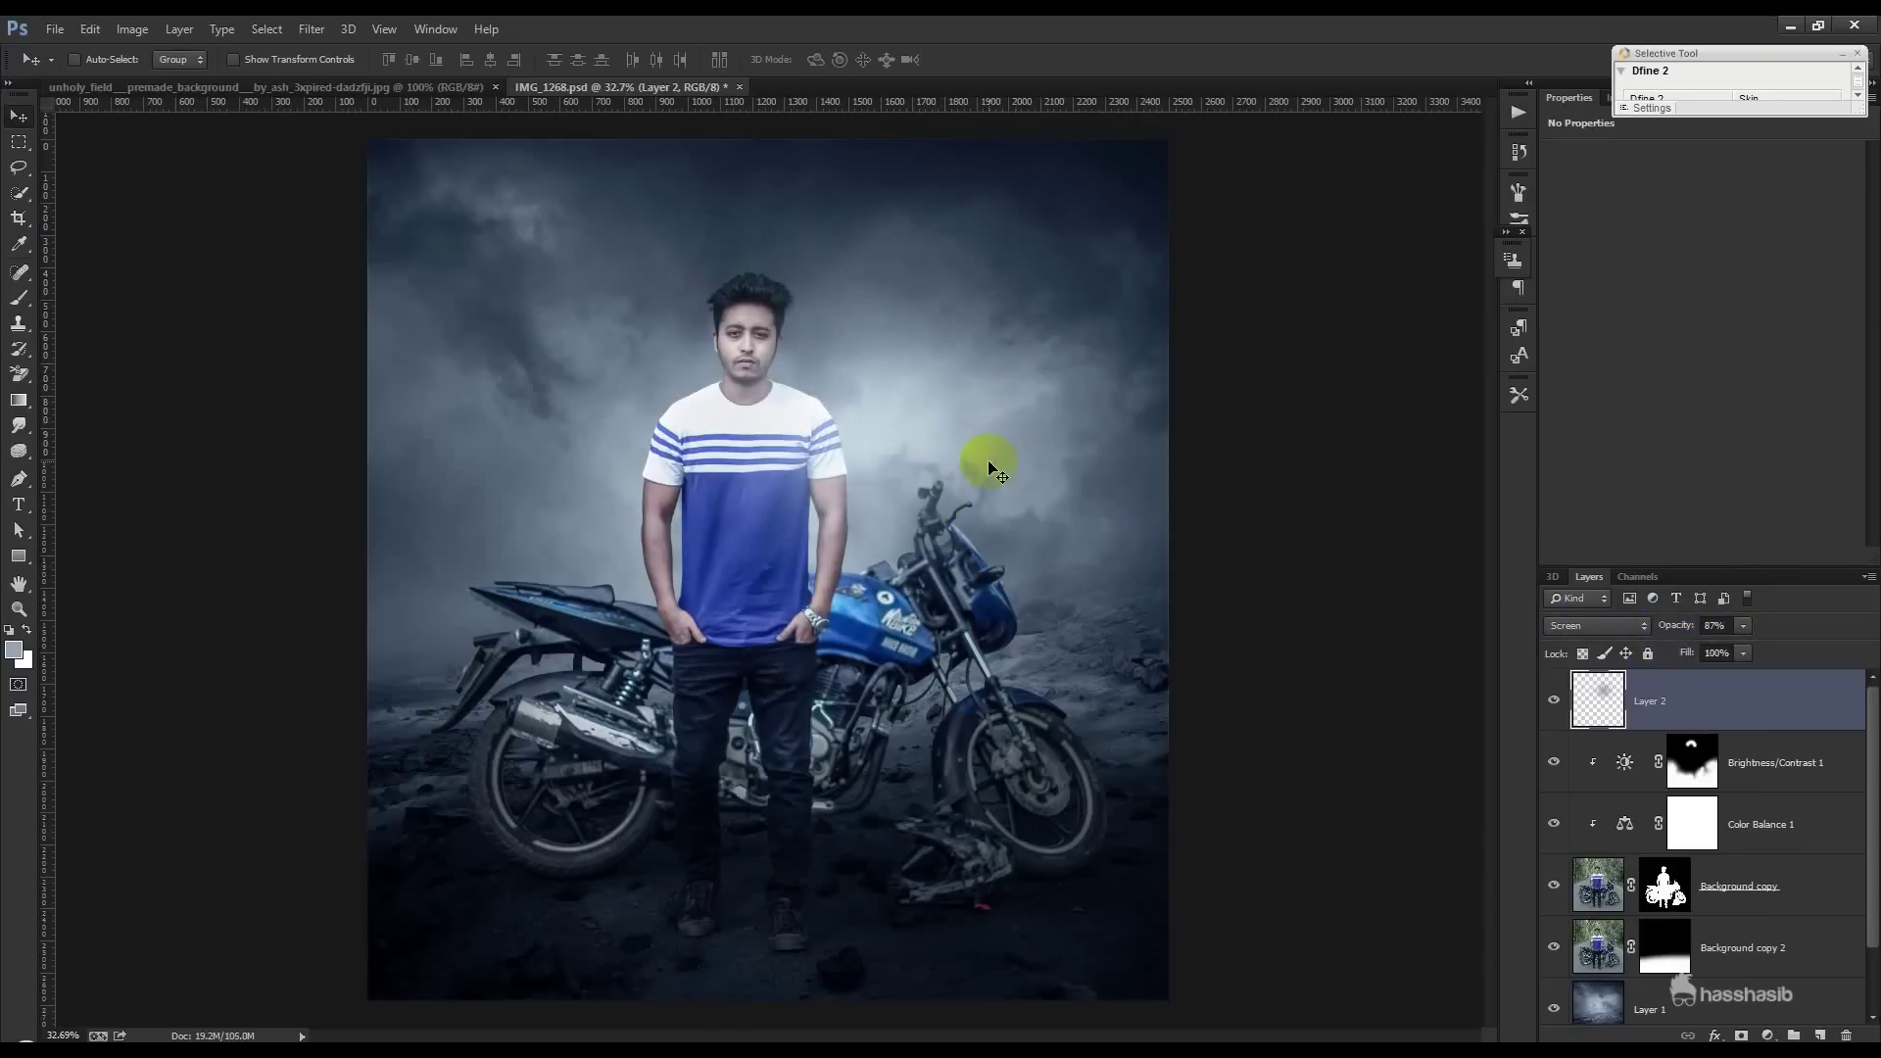
scroll(987, 468, "down", 1)
left_click(1768, 1036)
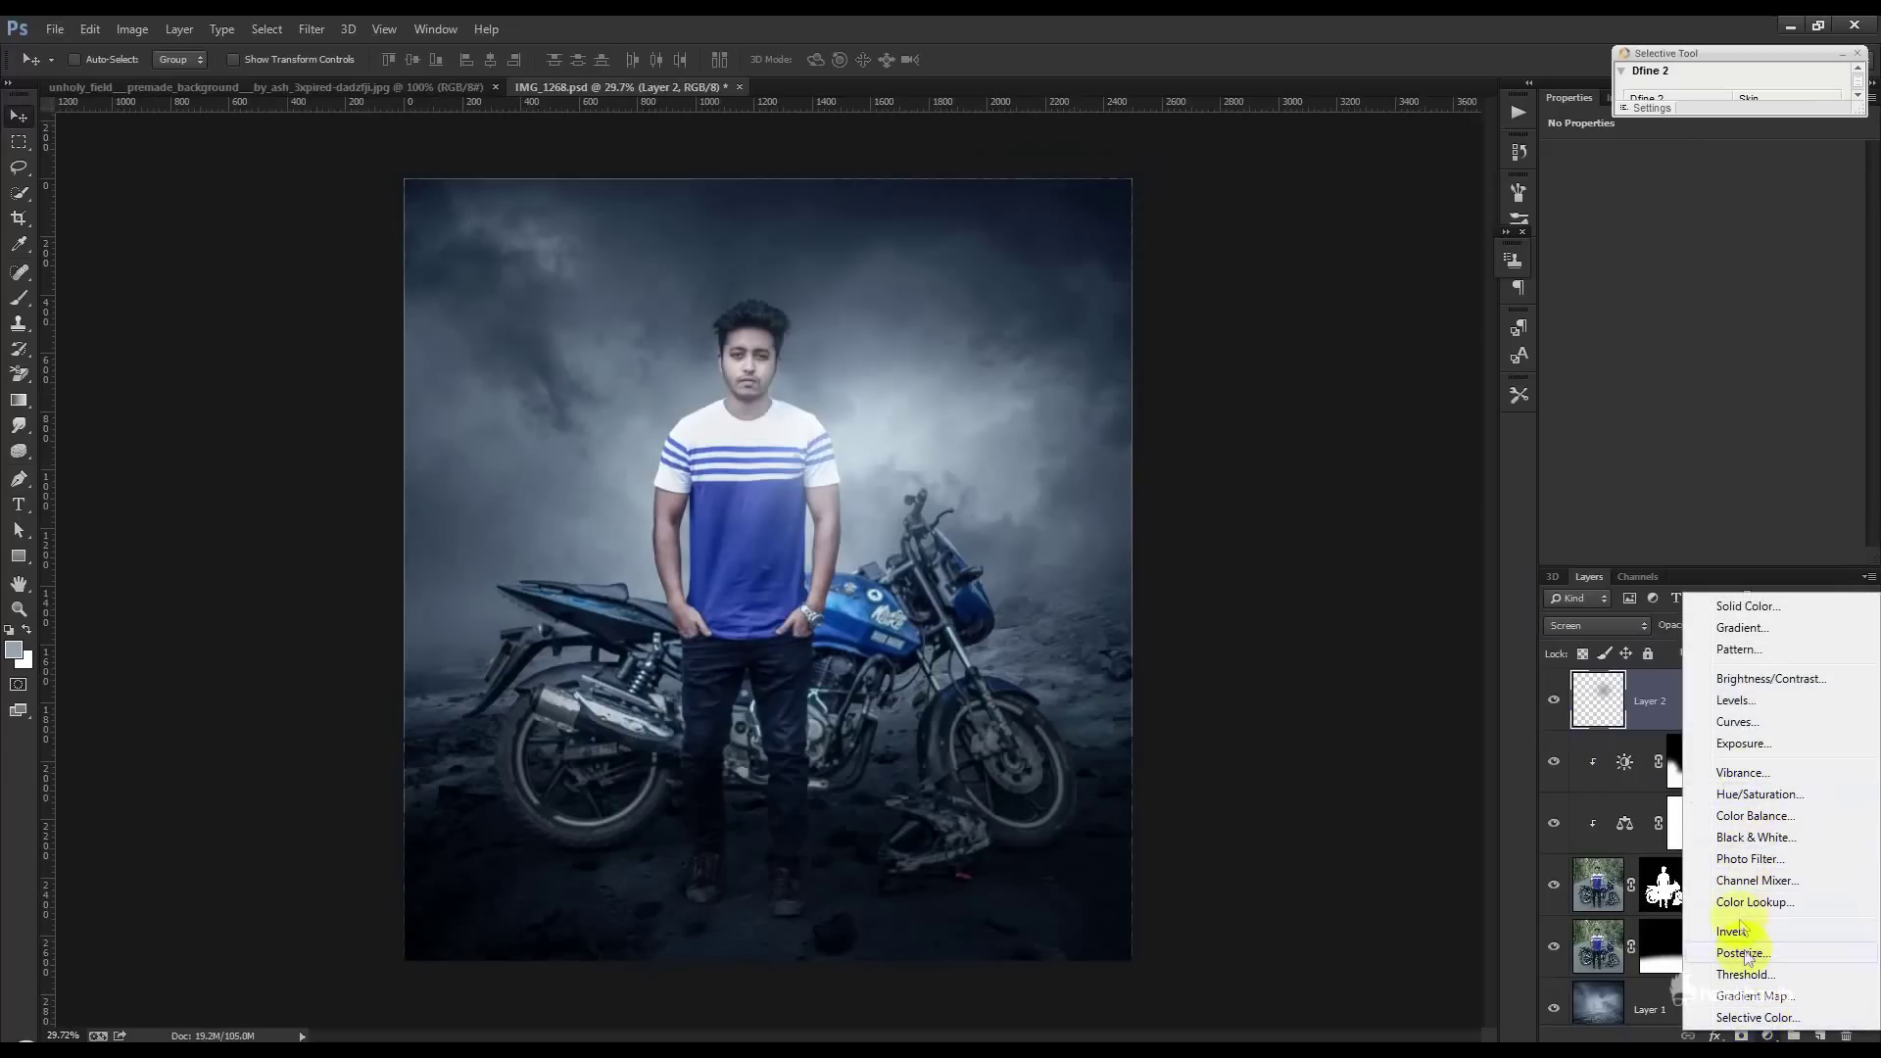
- Add a Photo Filter layer using the Deep Emerald preset at 25% density
left_click(1749, 859)
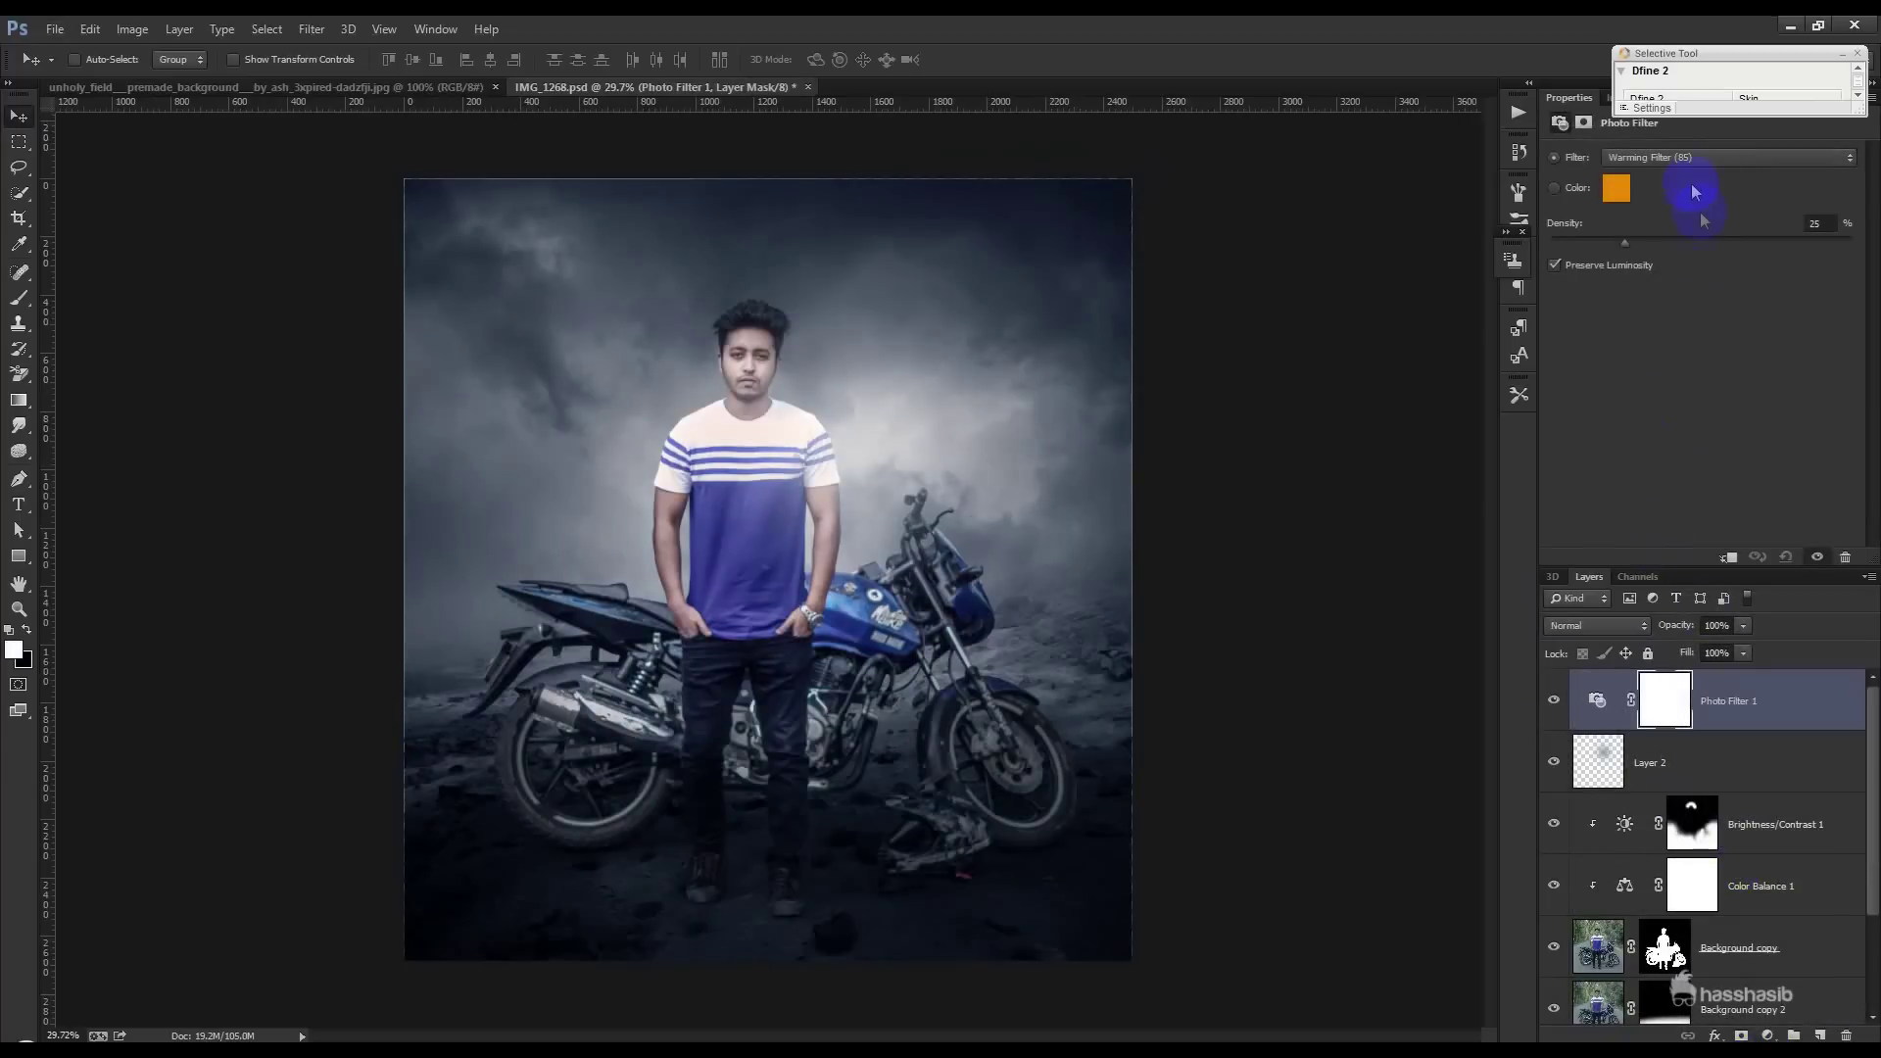
left_click(1685, 157)
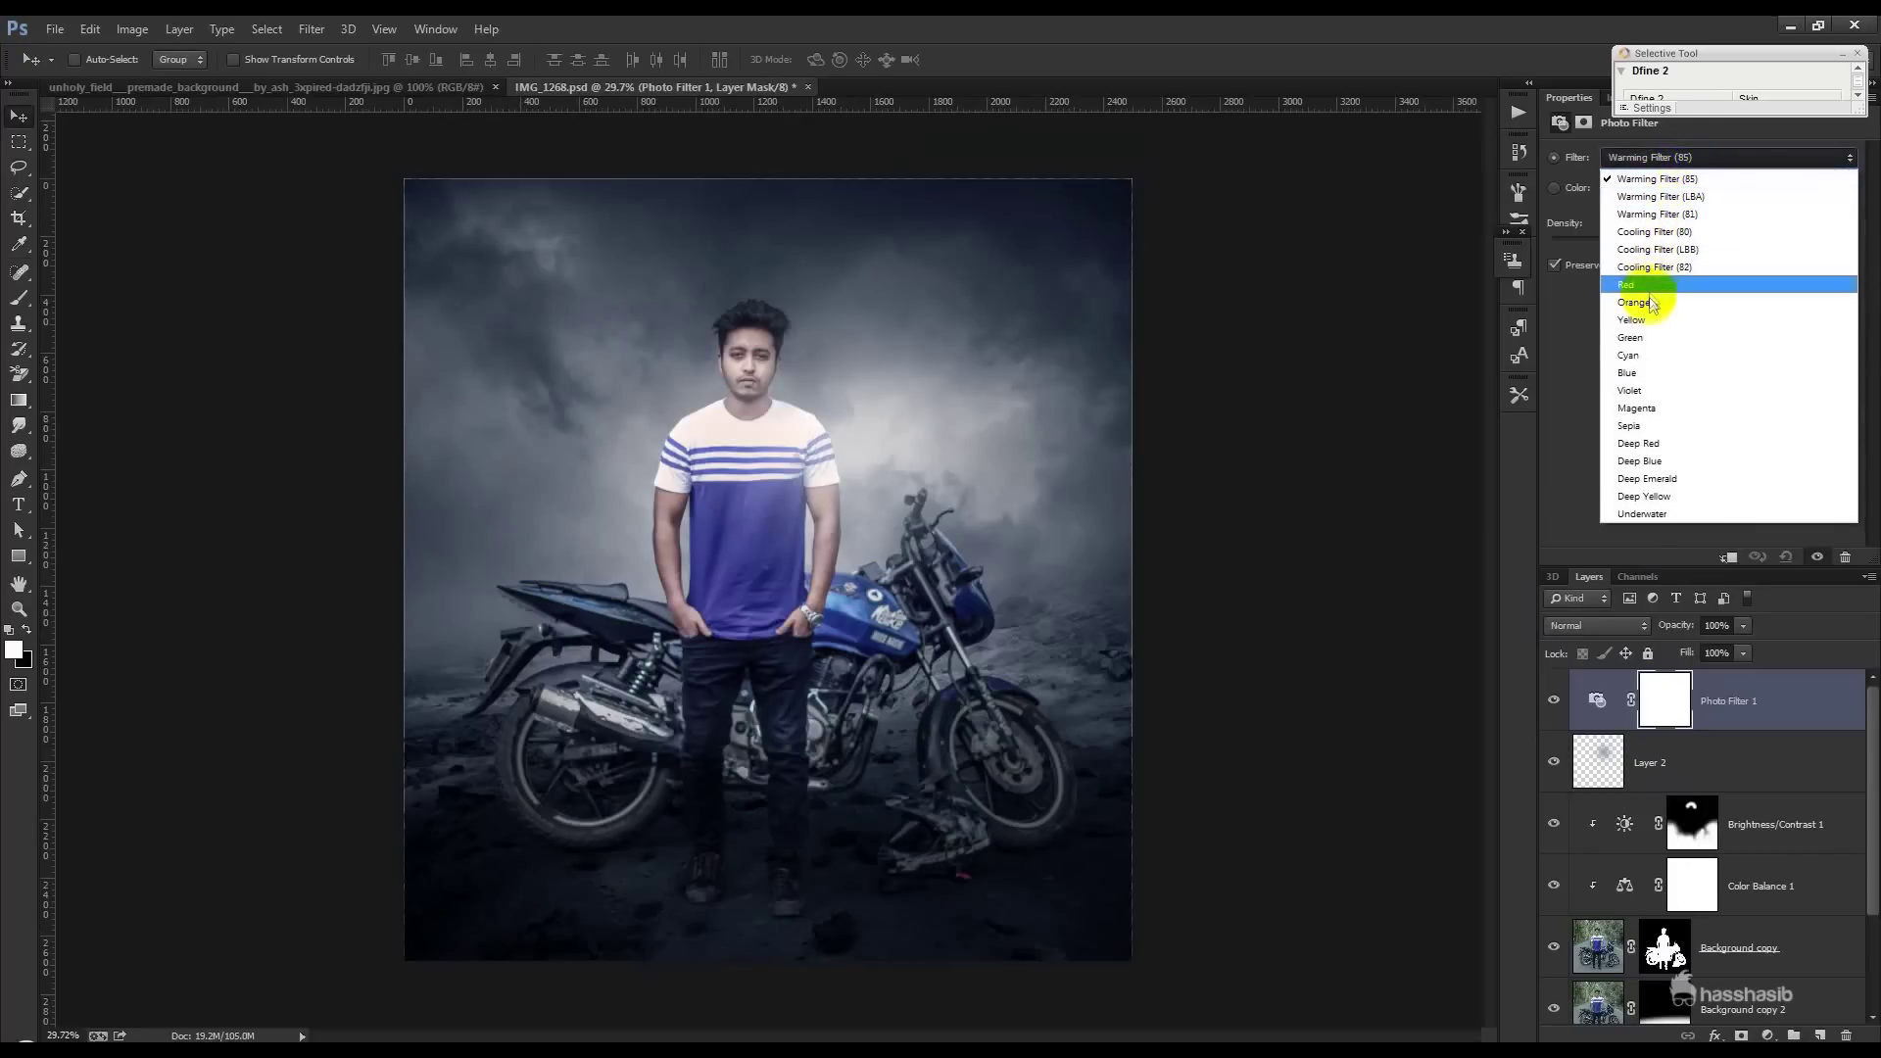
left_click(1646, 356)
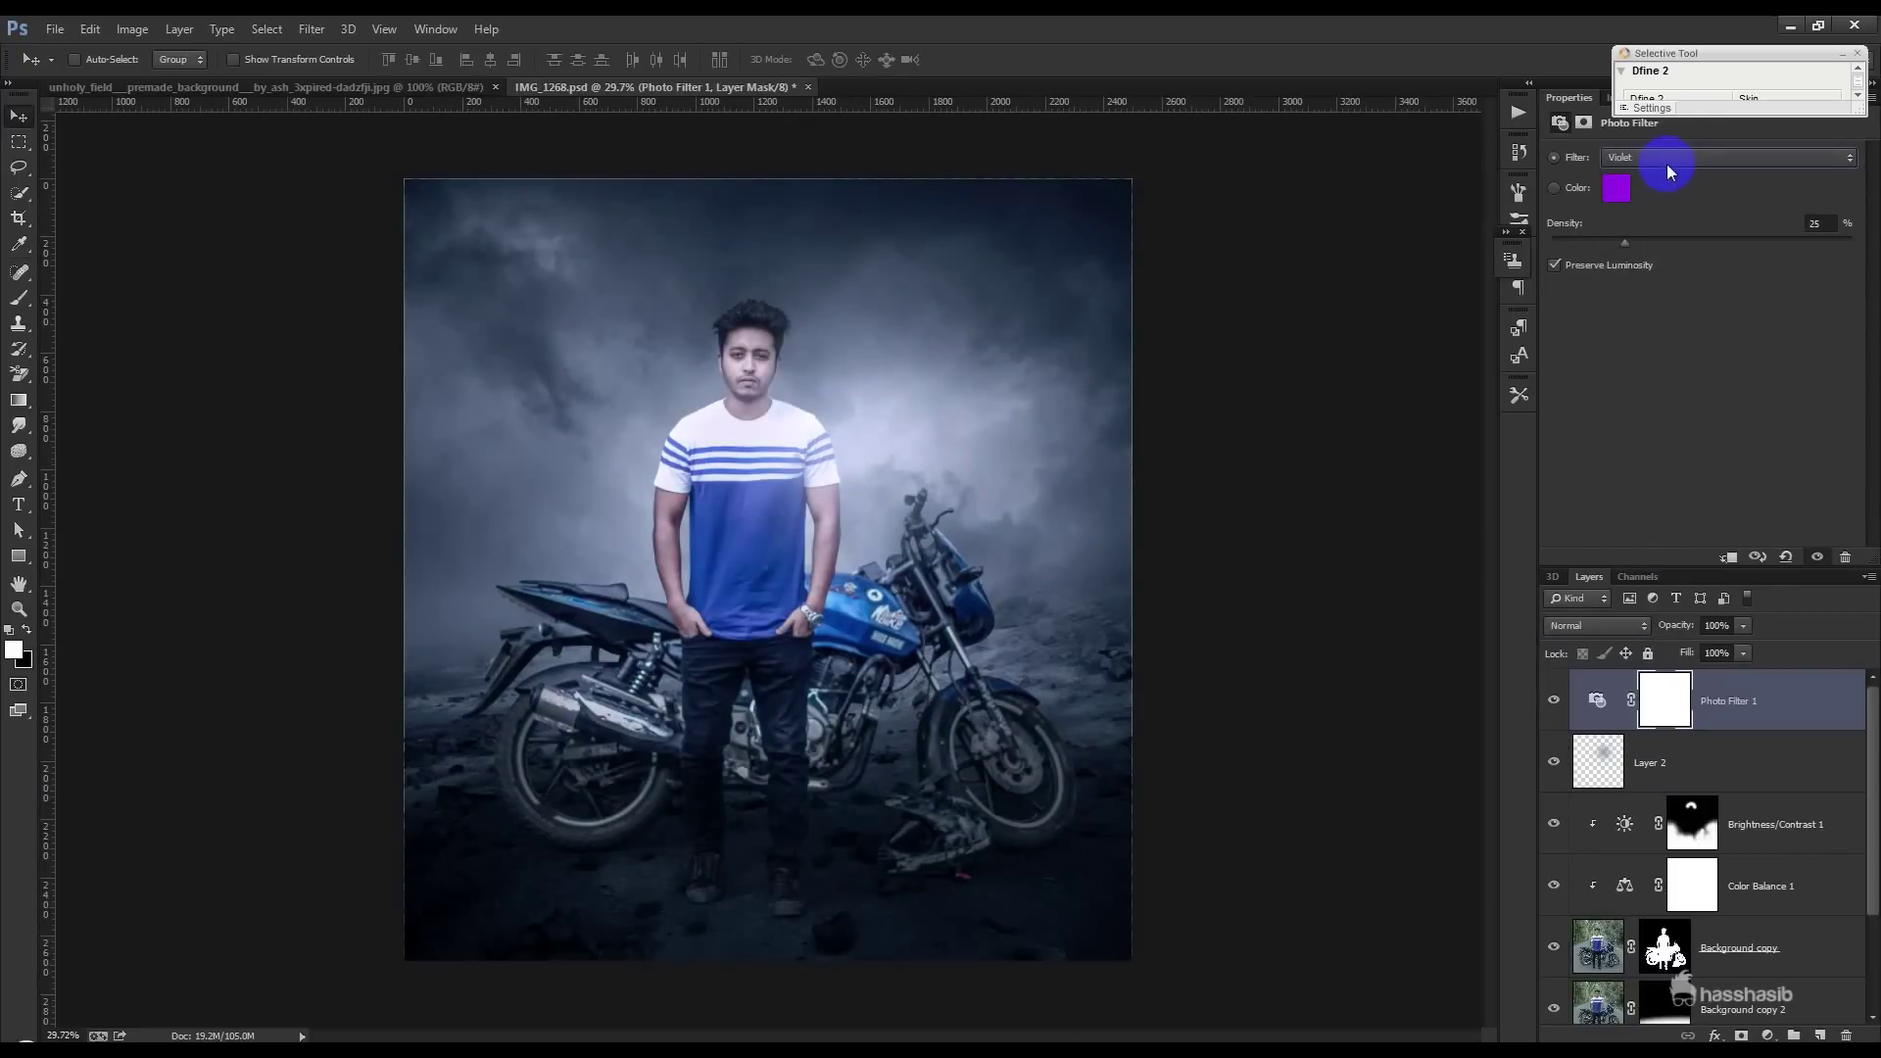
scroll(1670, 172, "down", 1)
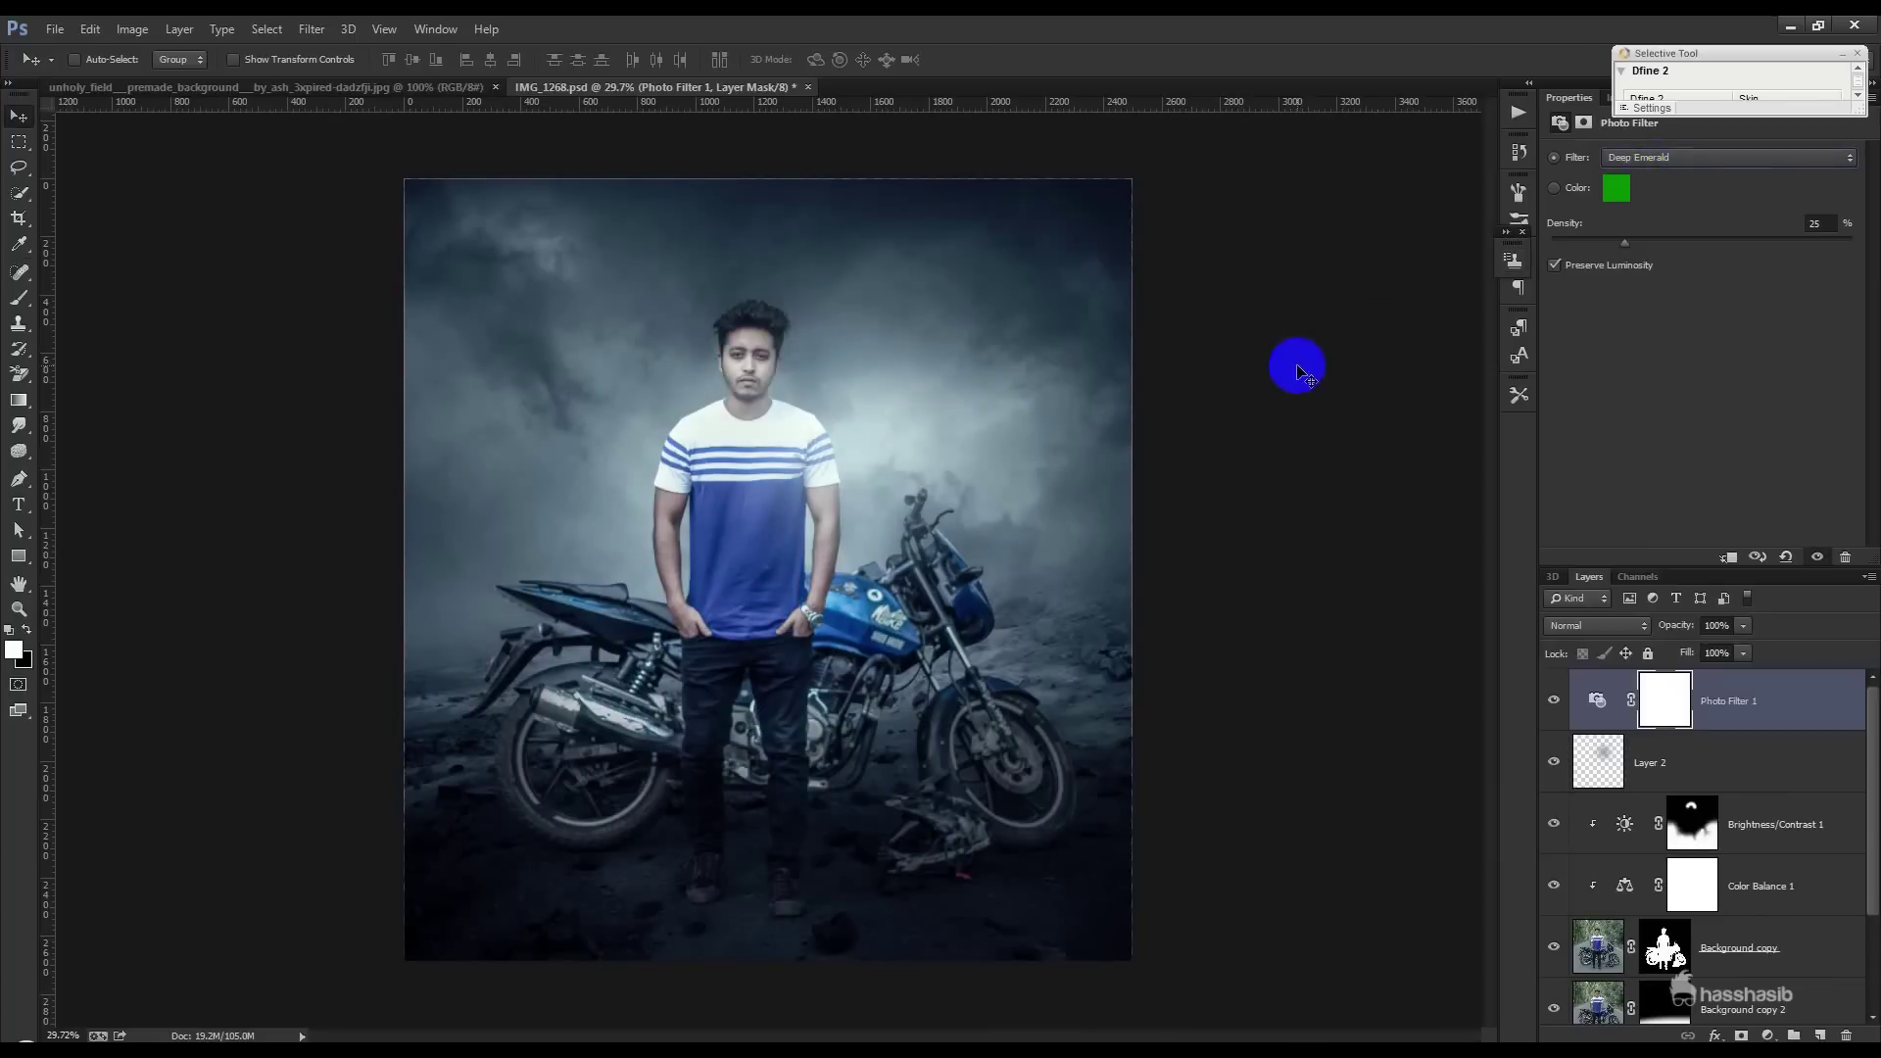
scroll(1009, 482, "up", 1)
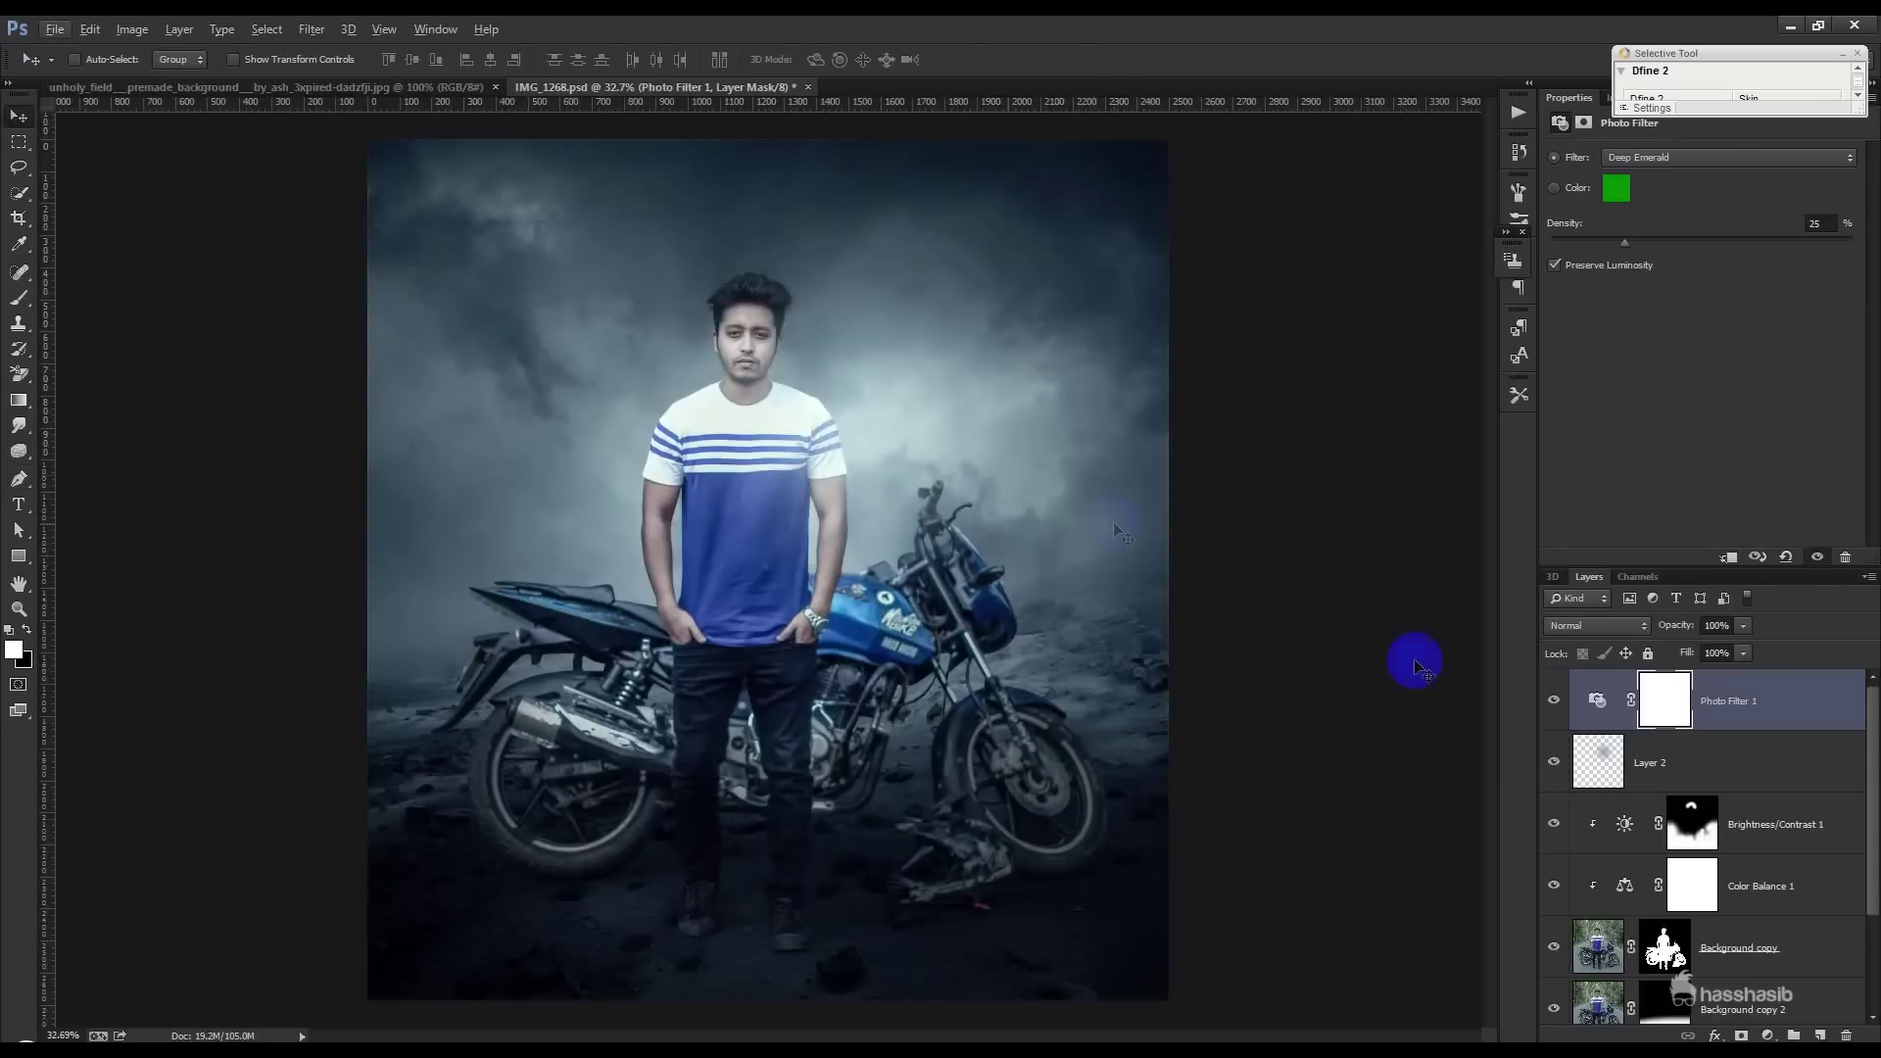
left_click(1760, 1037)
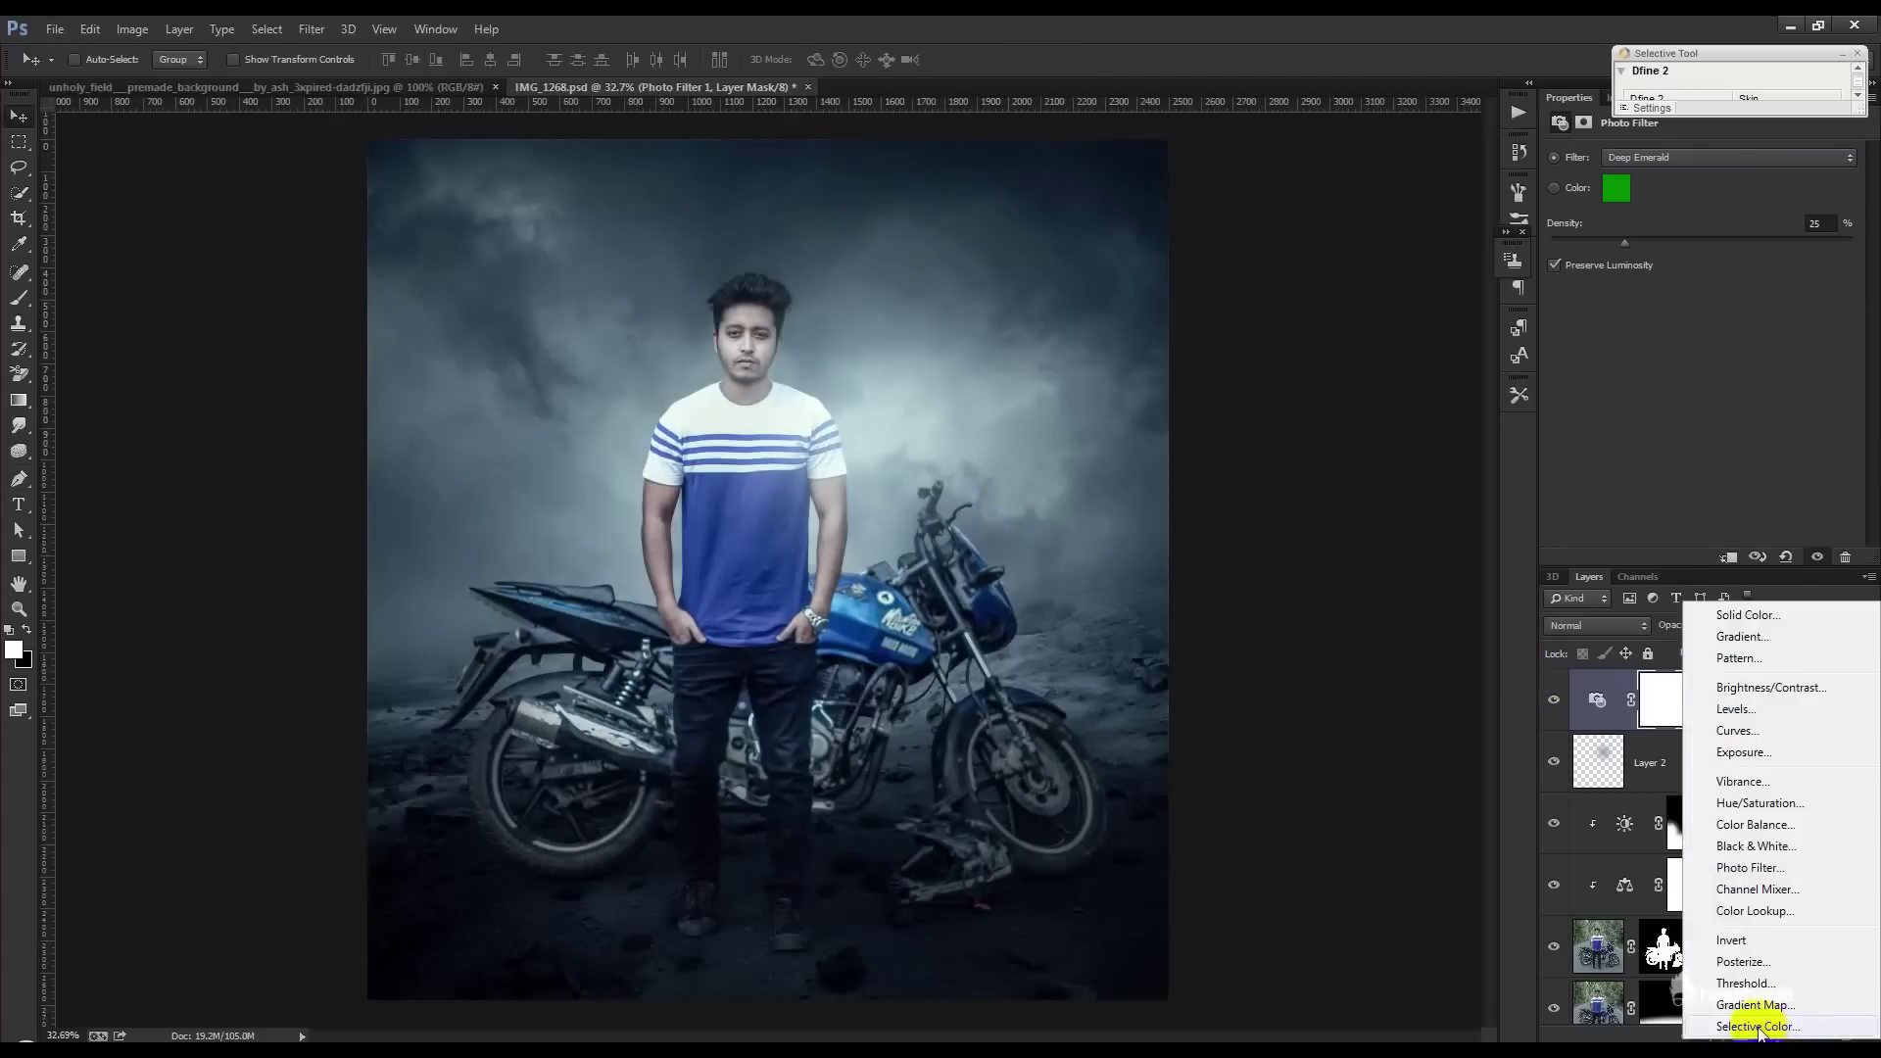
- Add a Color Lookup layer, preview Crisp_Warm, FallColors and Fuji ETERNA looks, then settle on 3Strip.look
left_click(1754, 910)
left_click(1685, 157)
left_click(1670, 258)
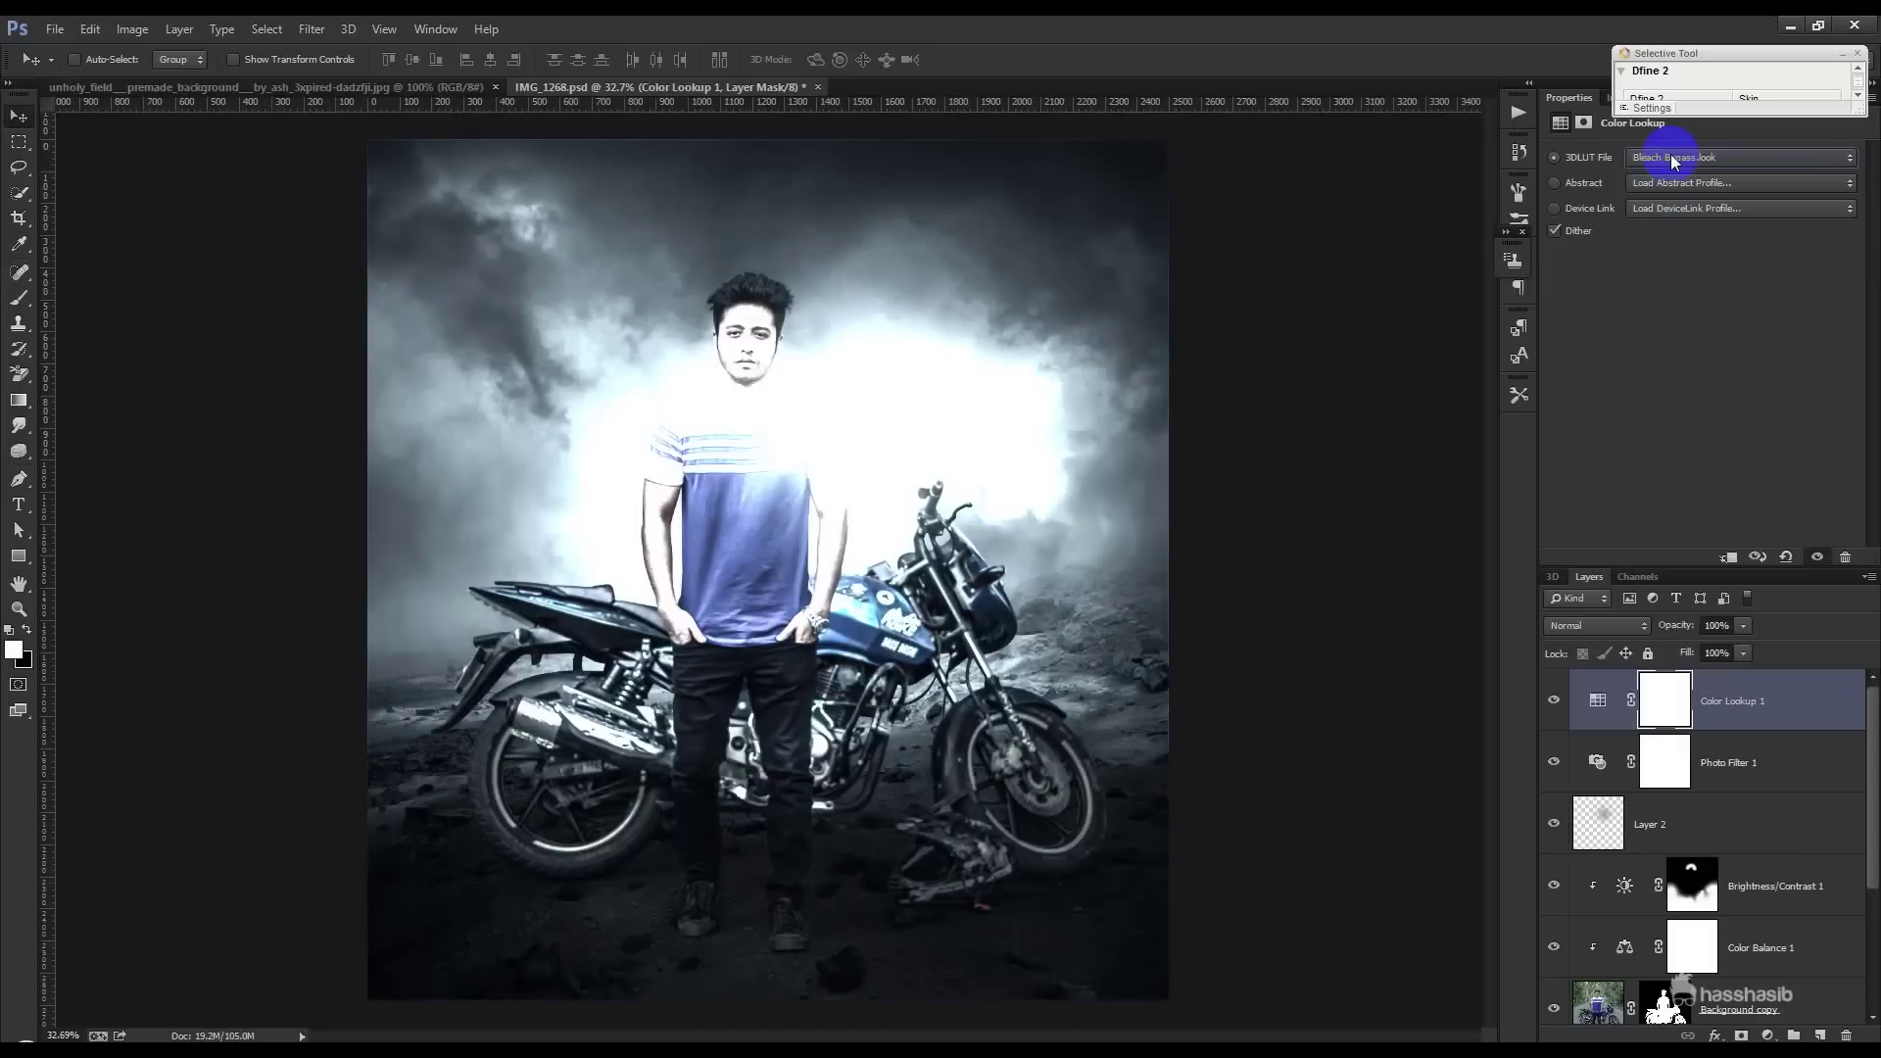
left_click(1555, 697)
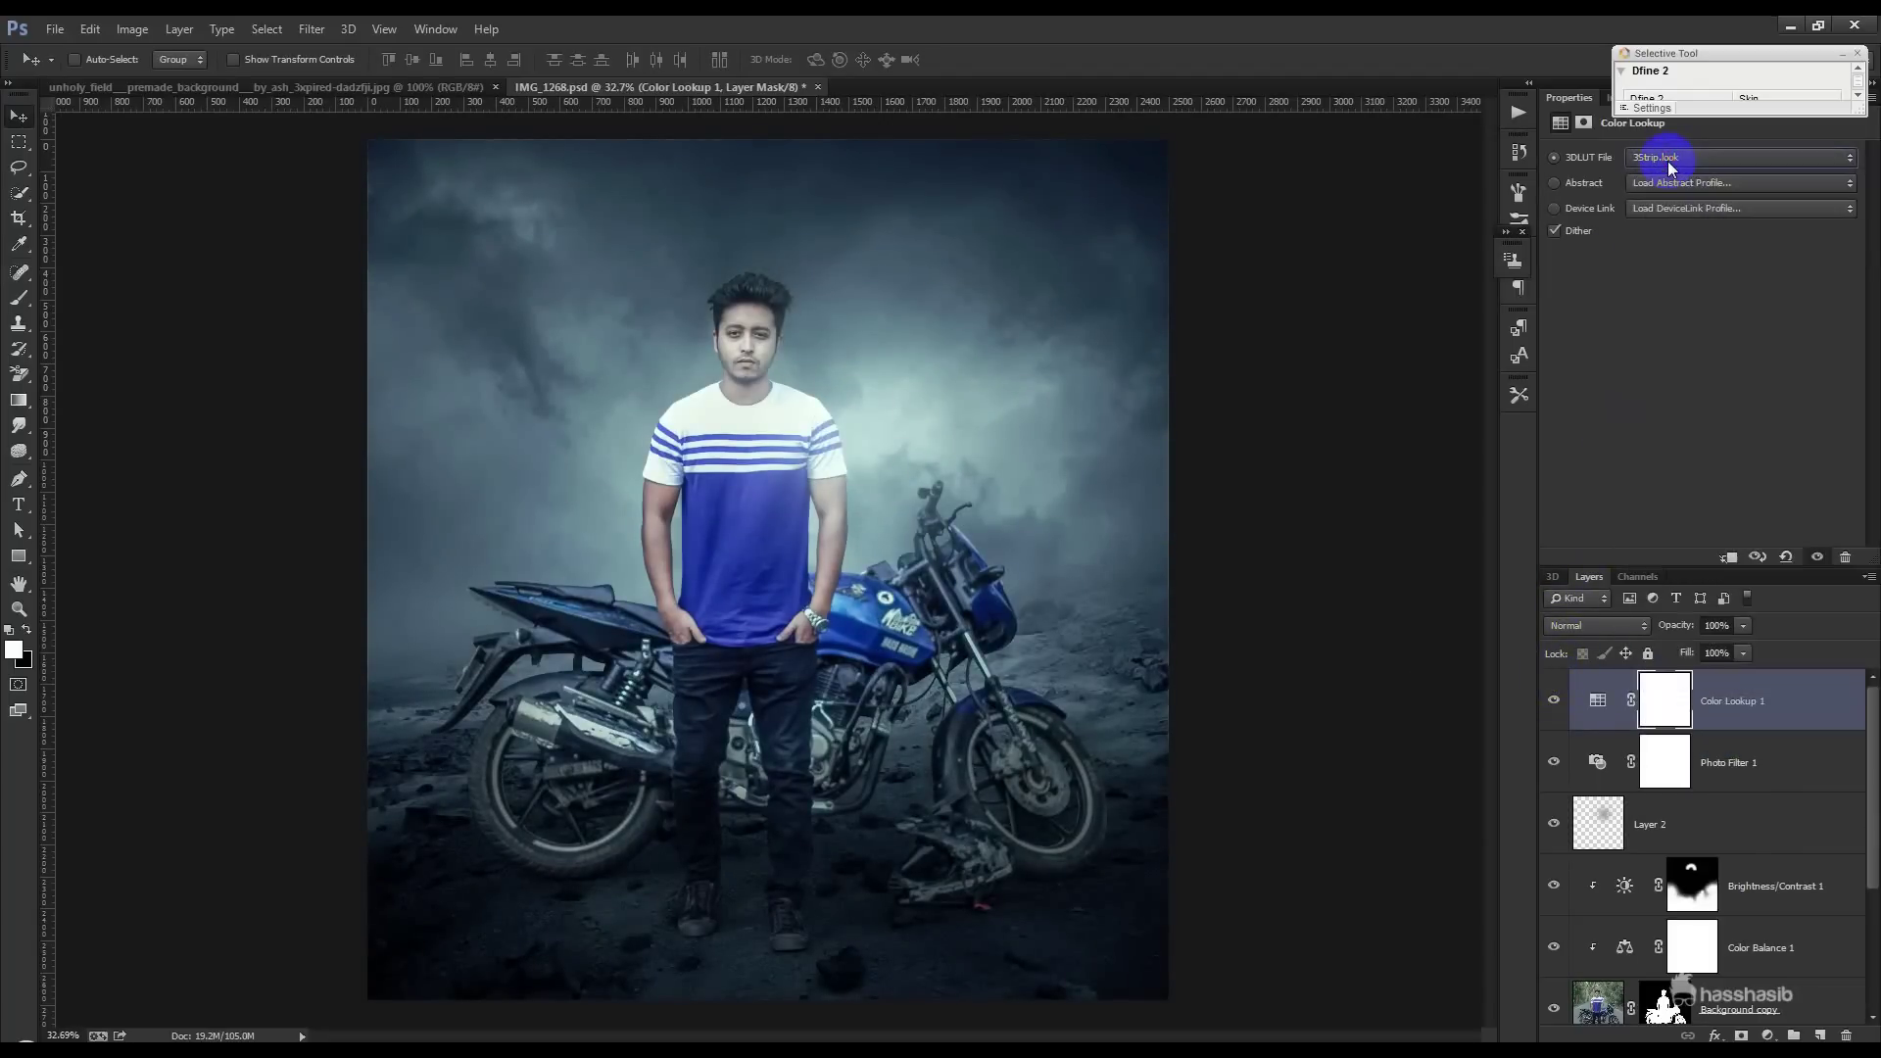
key("Down")
key("Down")
key("Down")
key("Down")
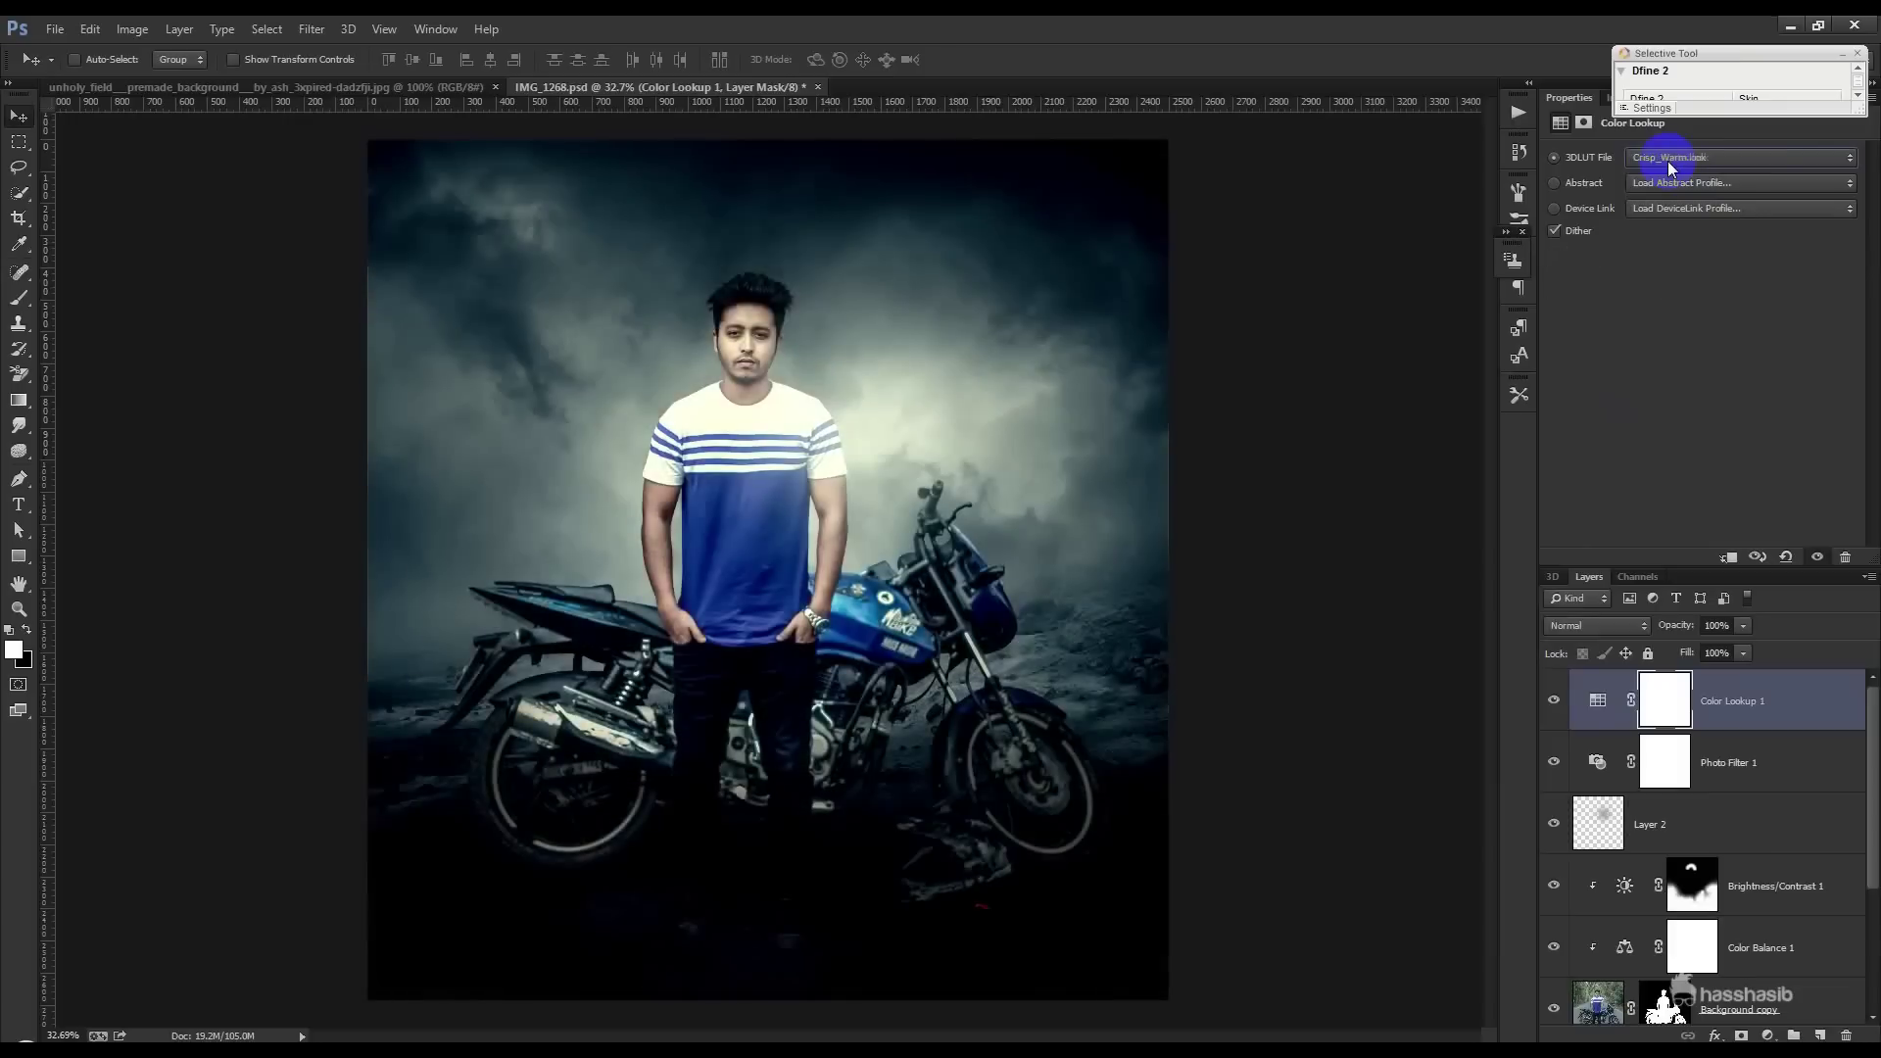
key("Down")
key("Down")
key("Down")
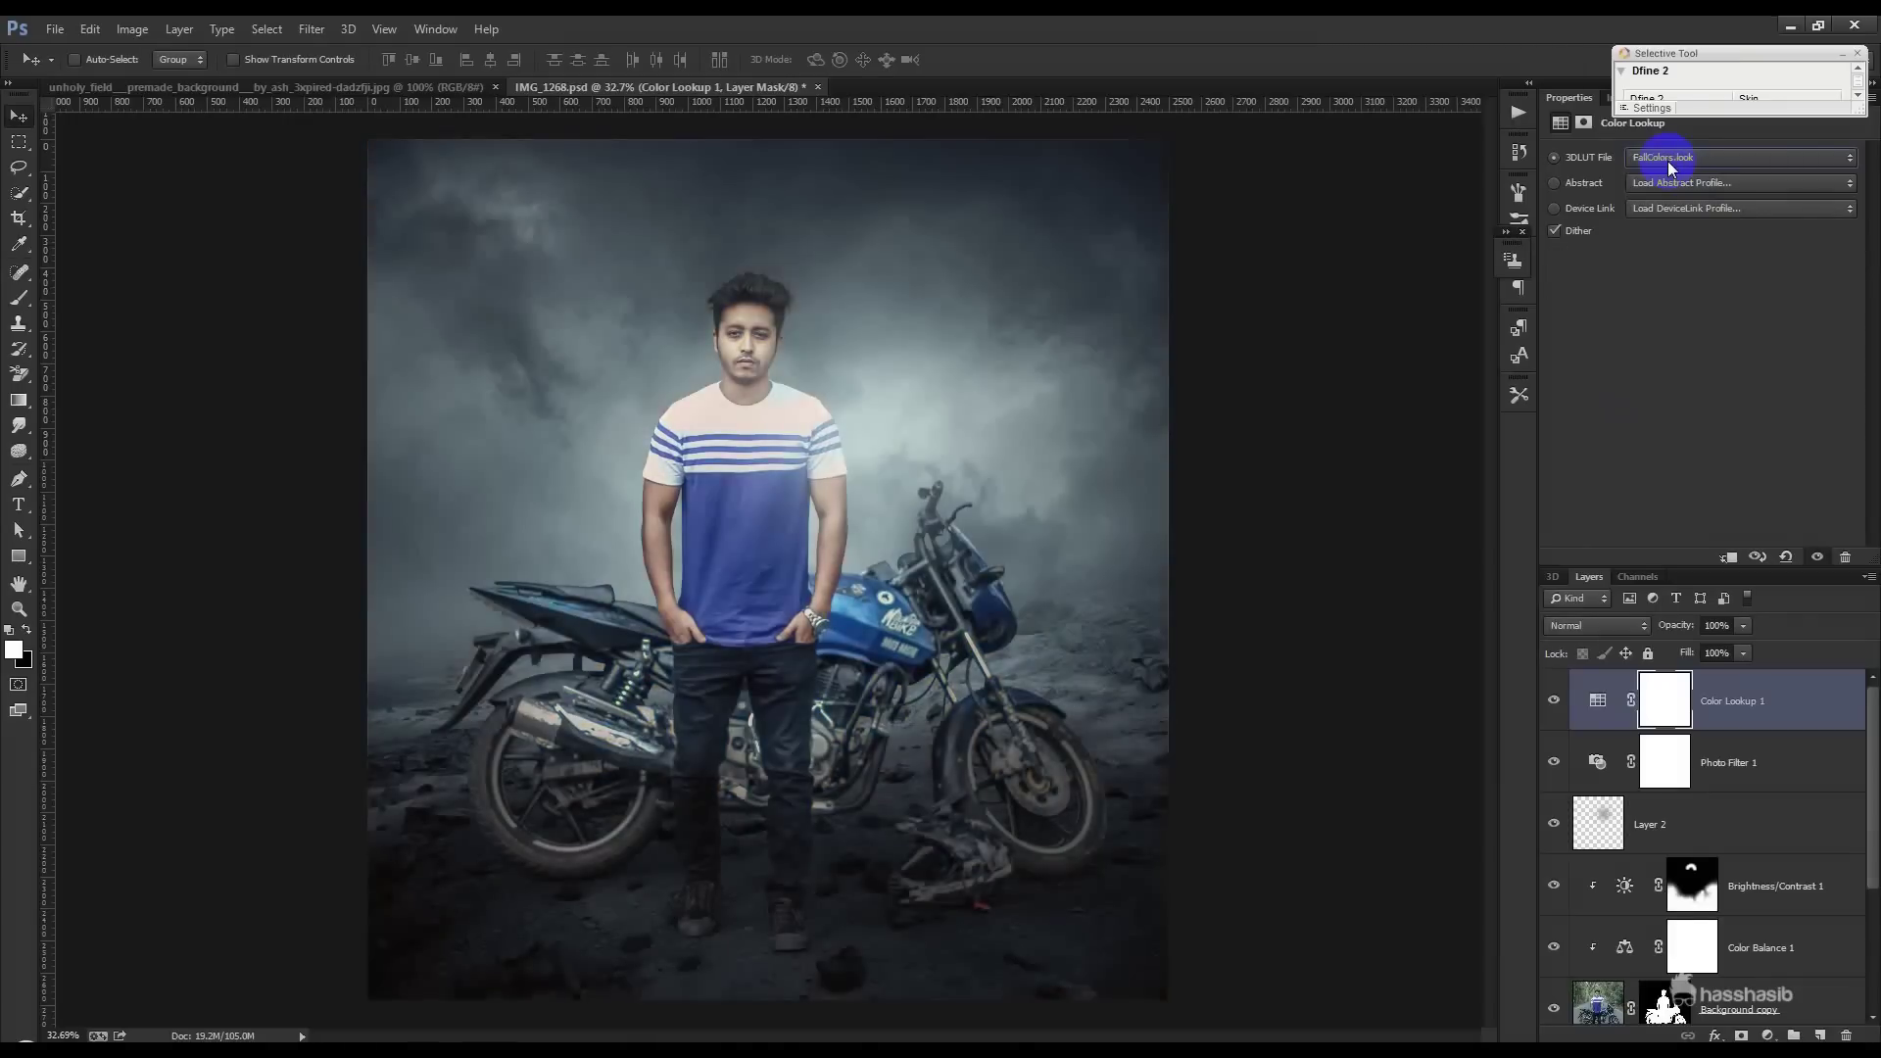
key("Down")
key("Down")
key("Down")
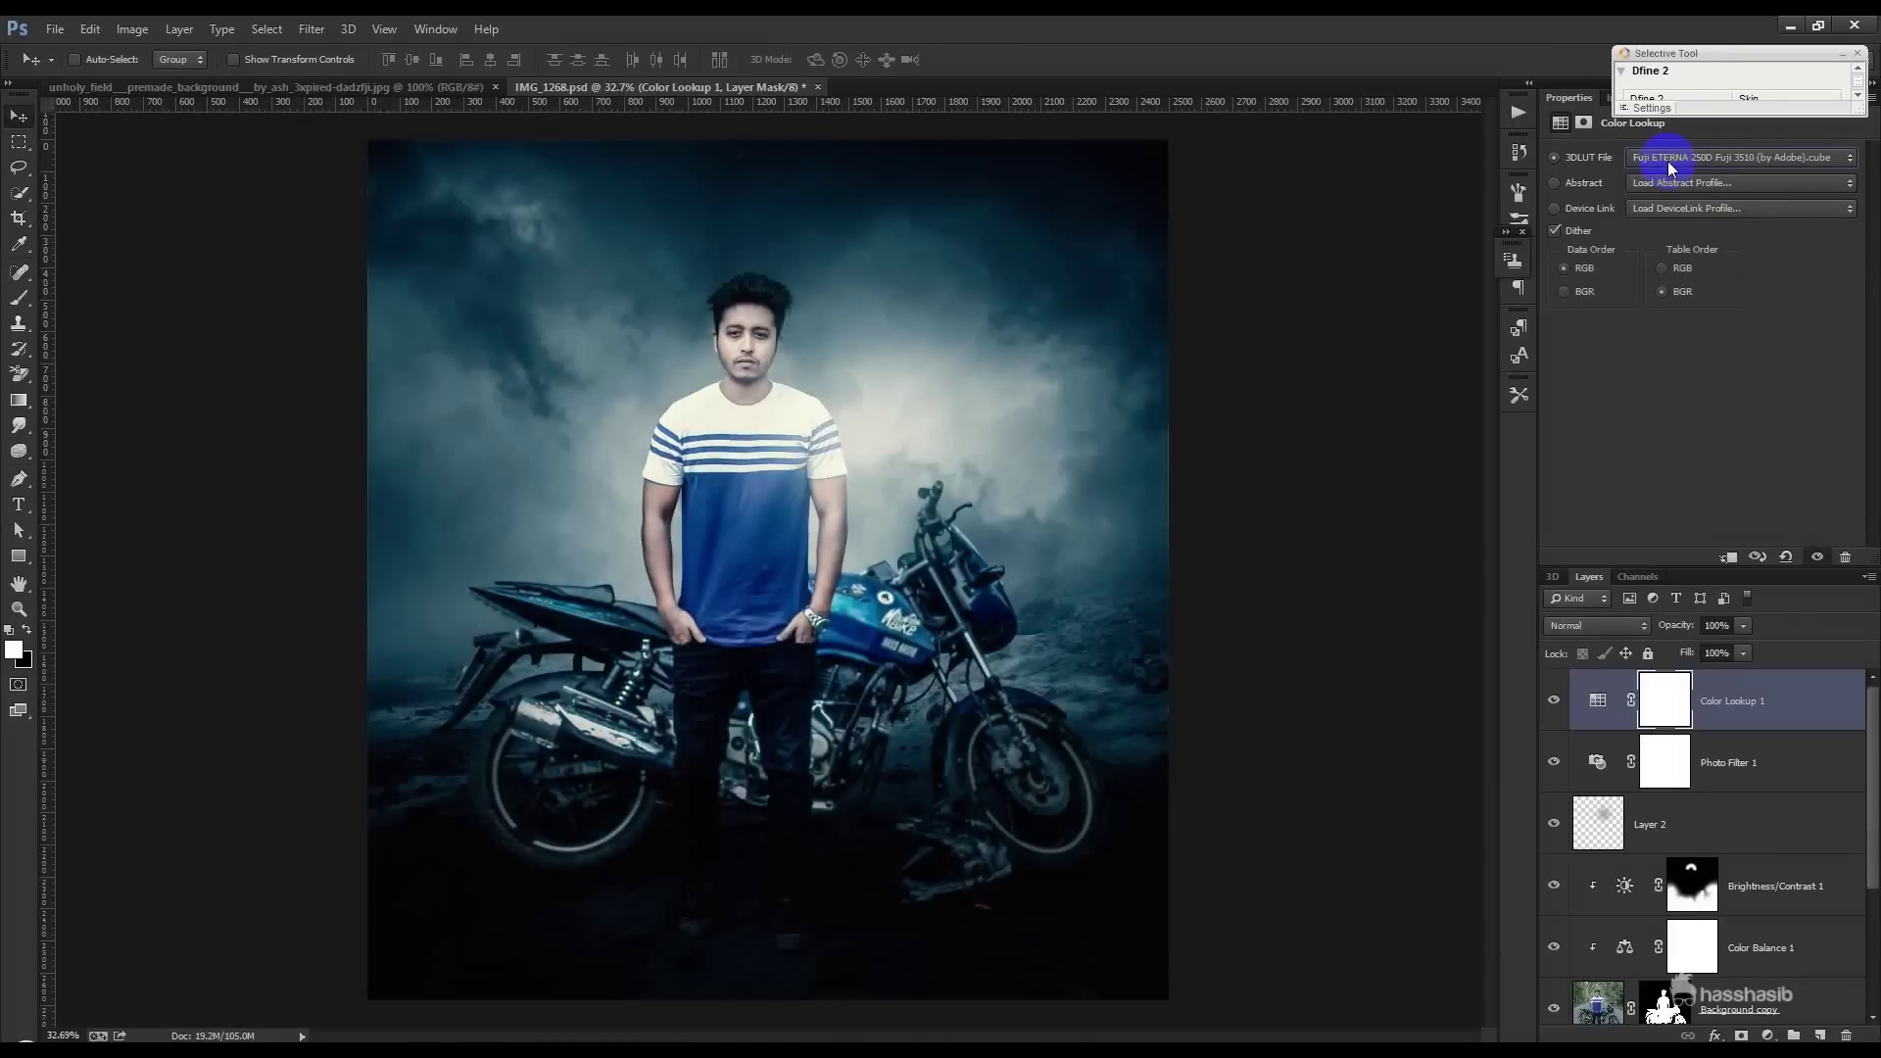
key("Down")
key("Down")
left_click(1672, 157)
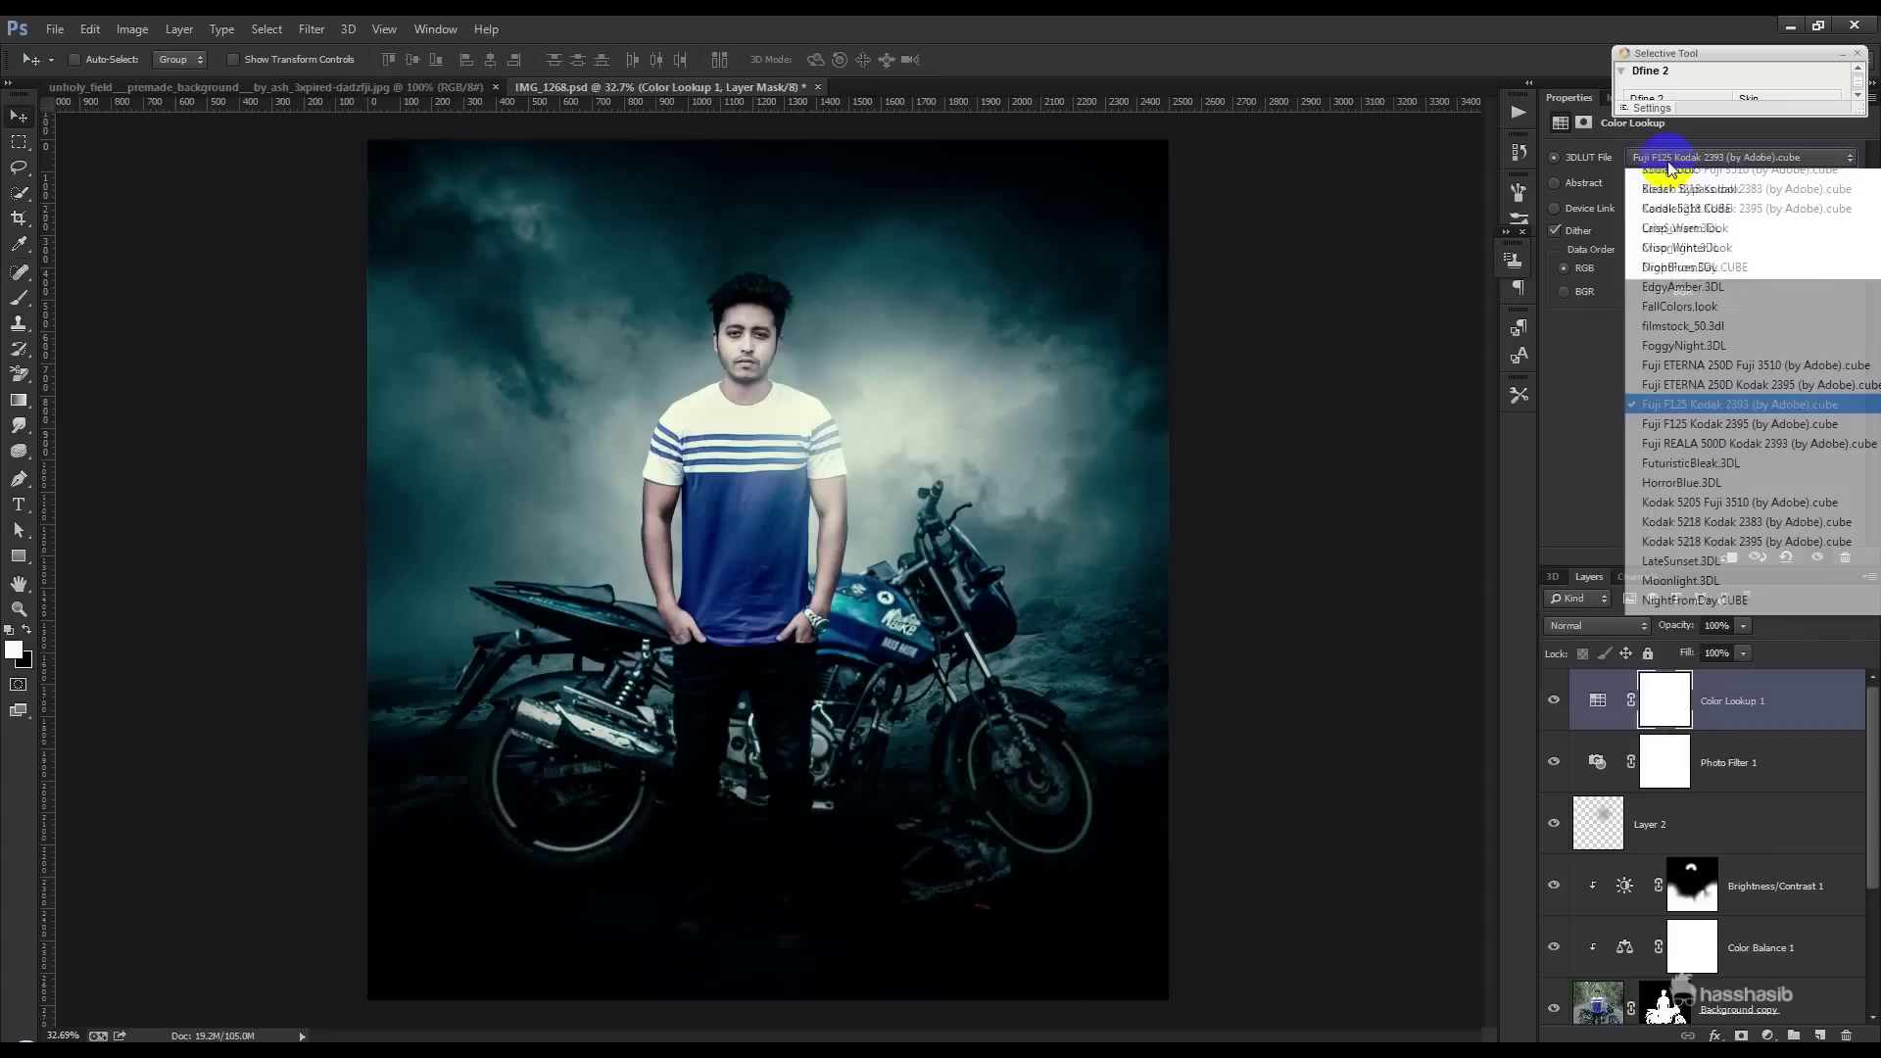
left_click(1672, 263)
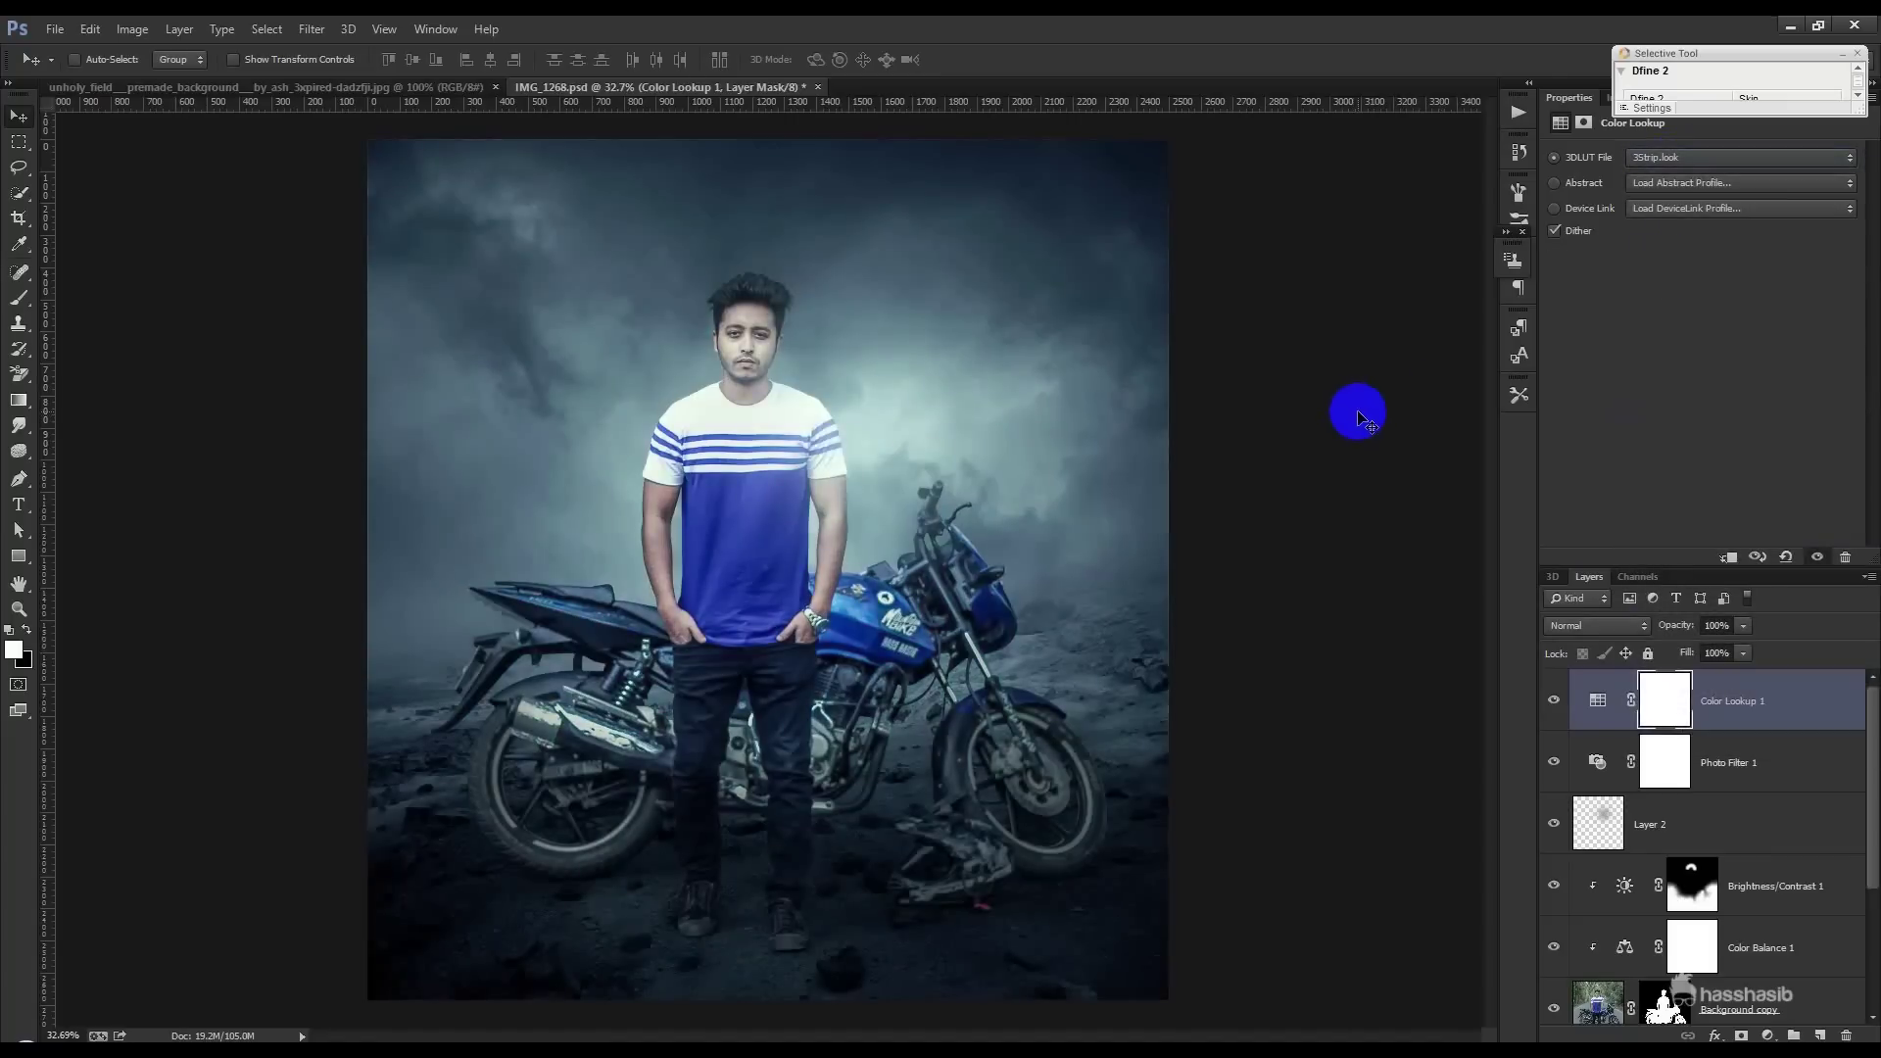
scroll(1740, 916, "down", 3)
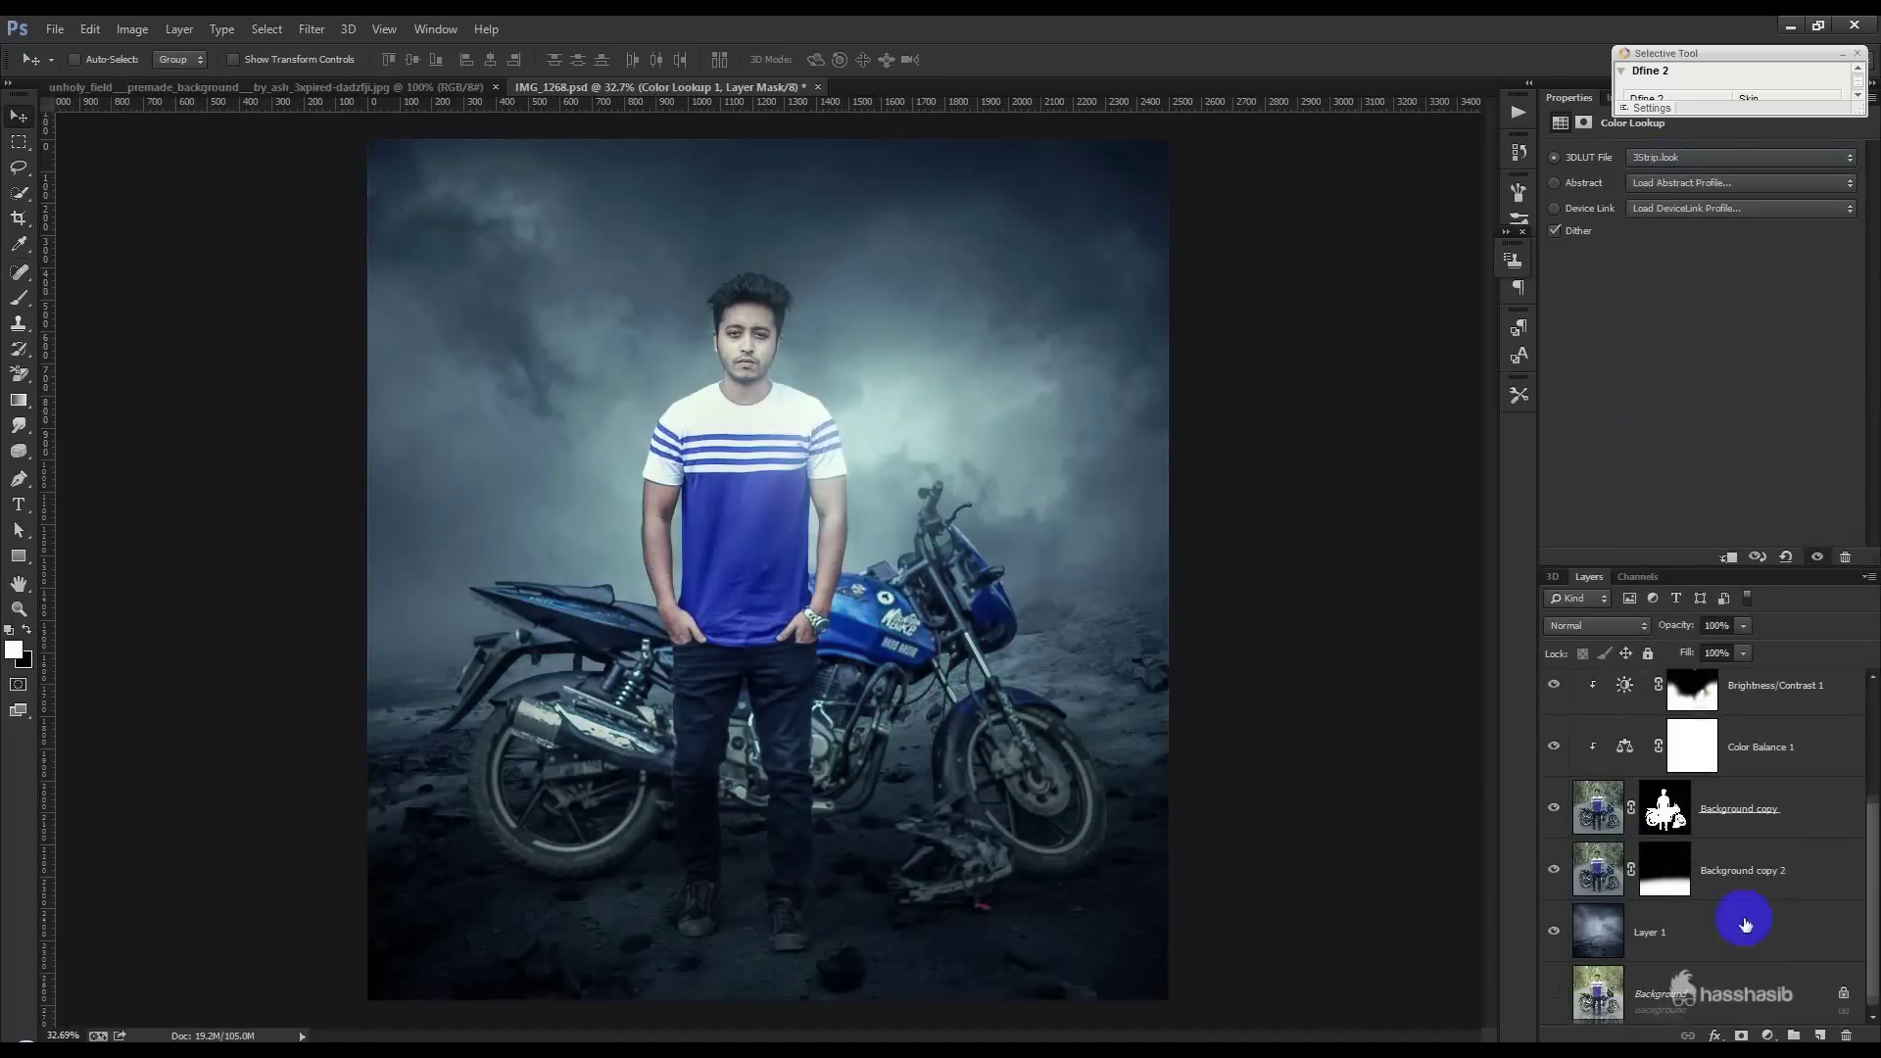
- Blur stormy Layer 1 with a 15 px Tilt-Shift, its sharp band lowered to the bike's base
left_click(1676, 931)
left_click(312, 28)
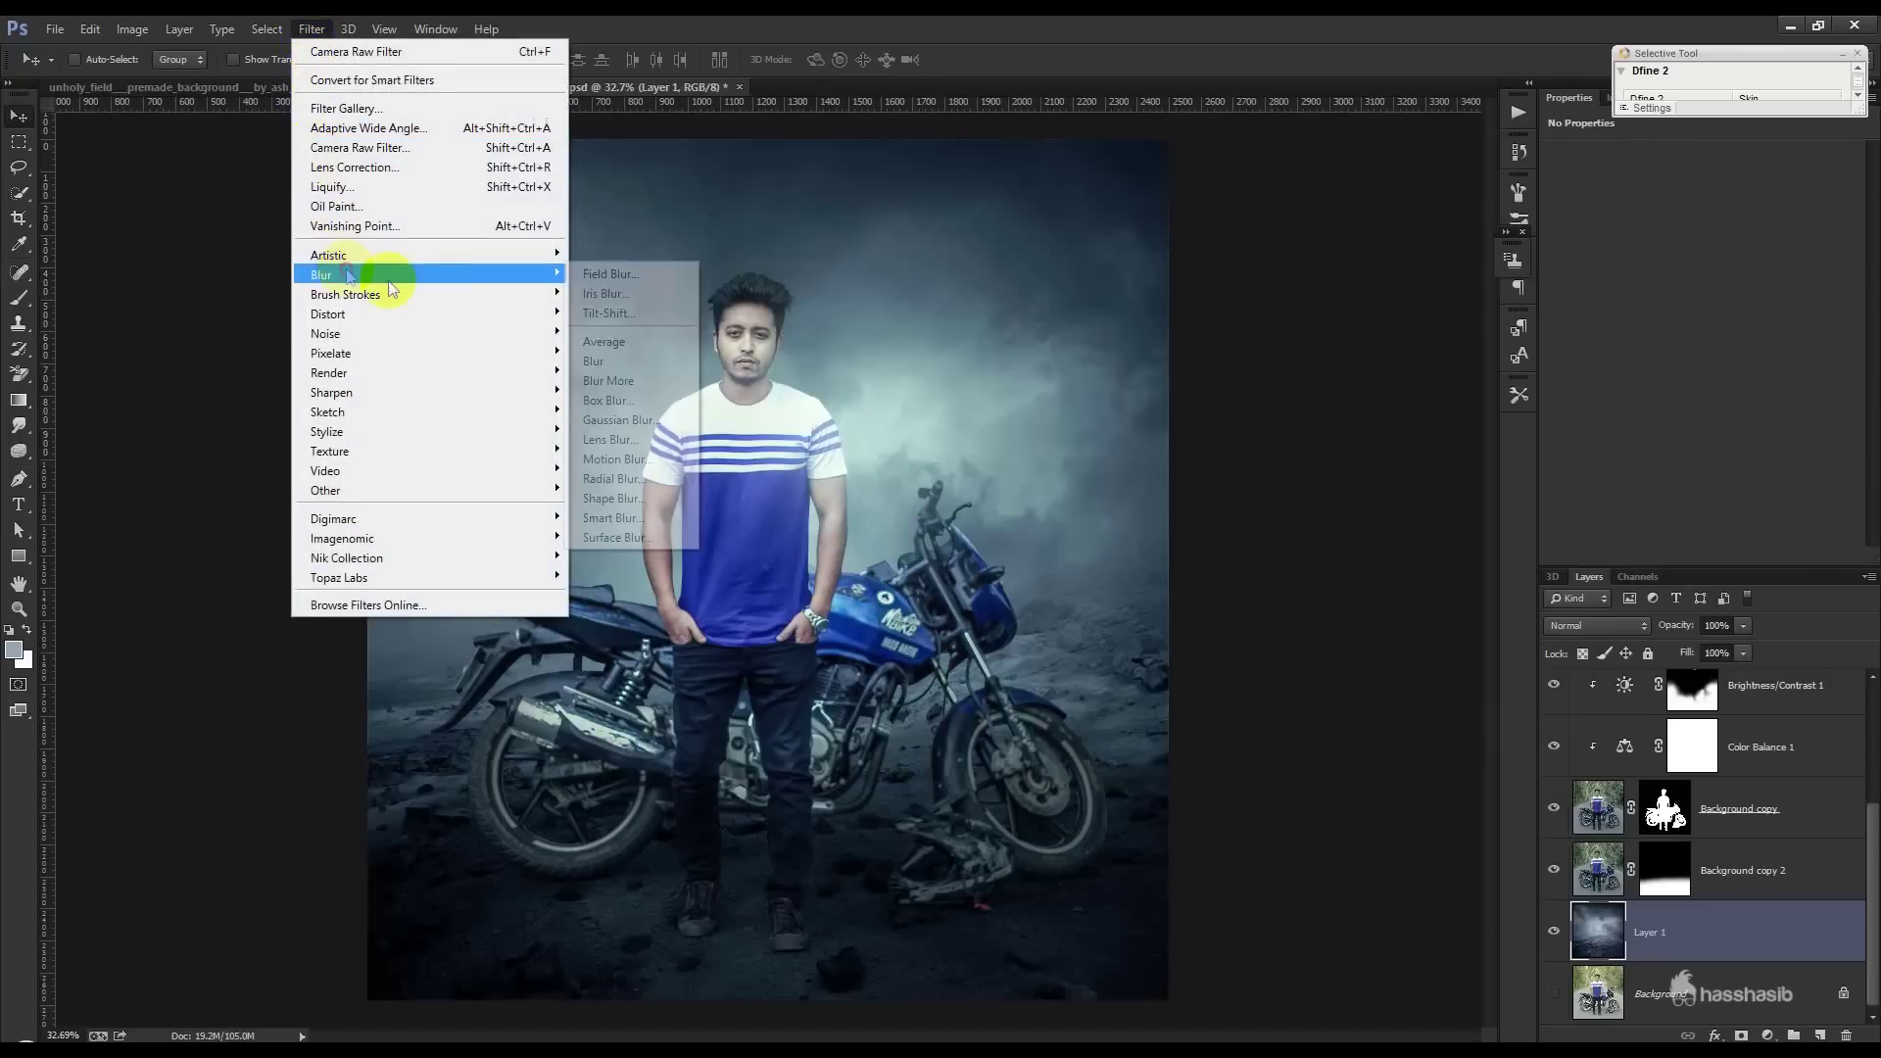
mouse_move(320, 274)
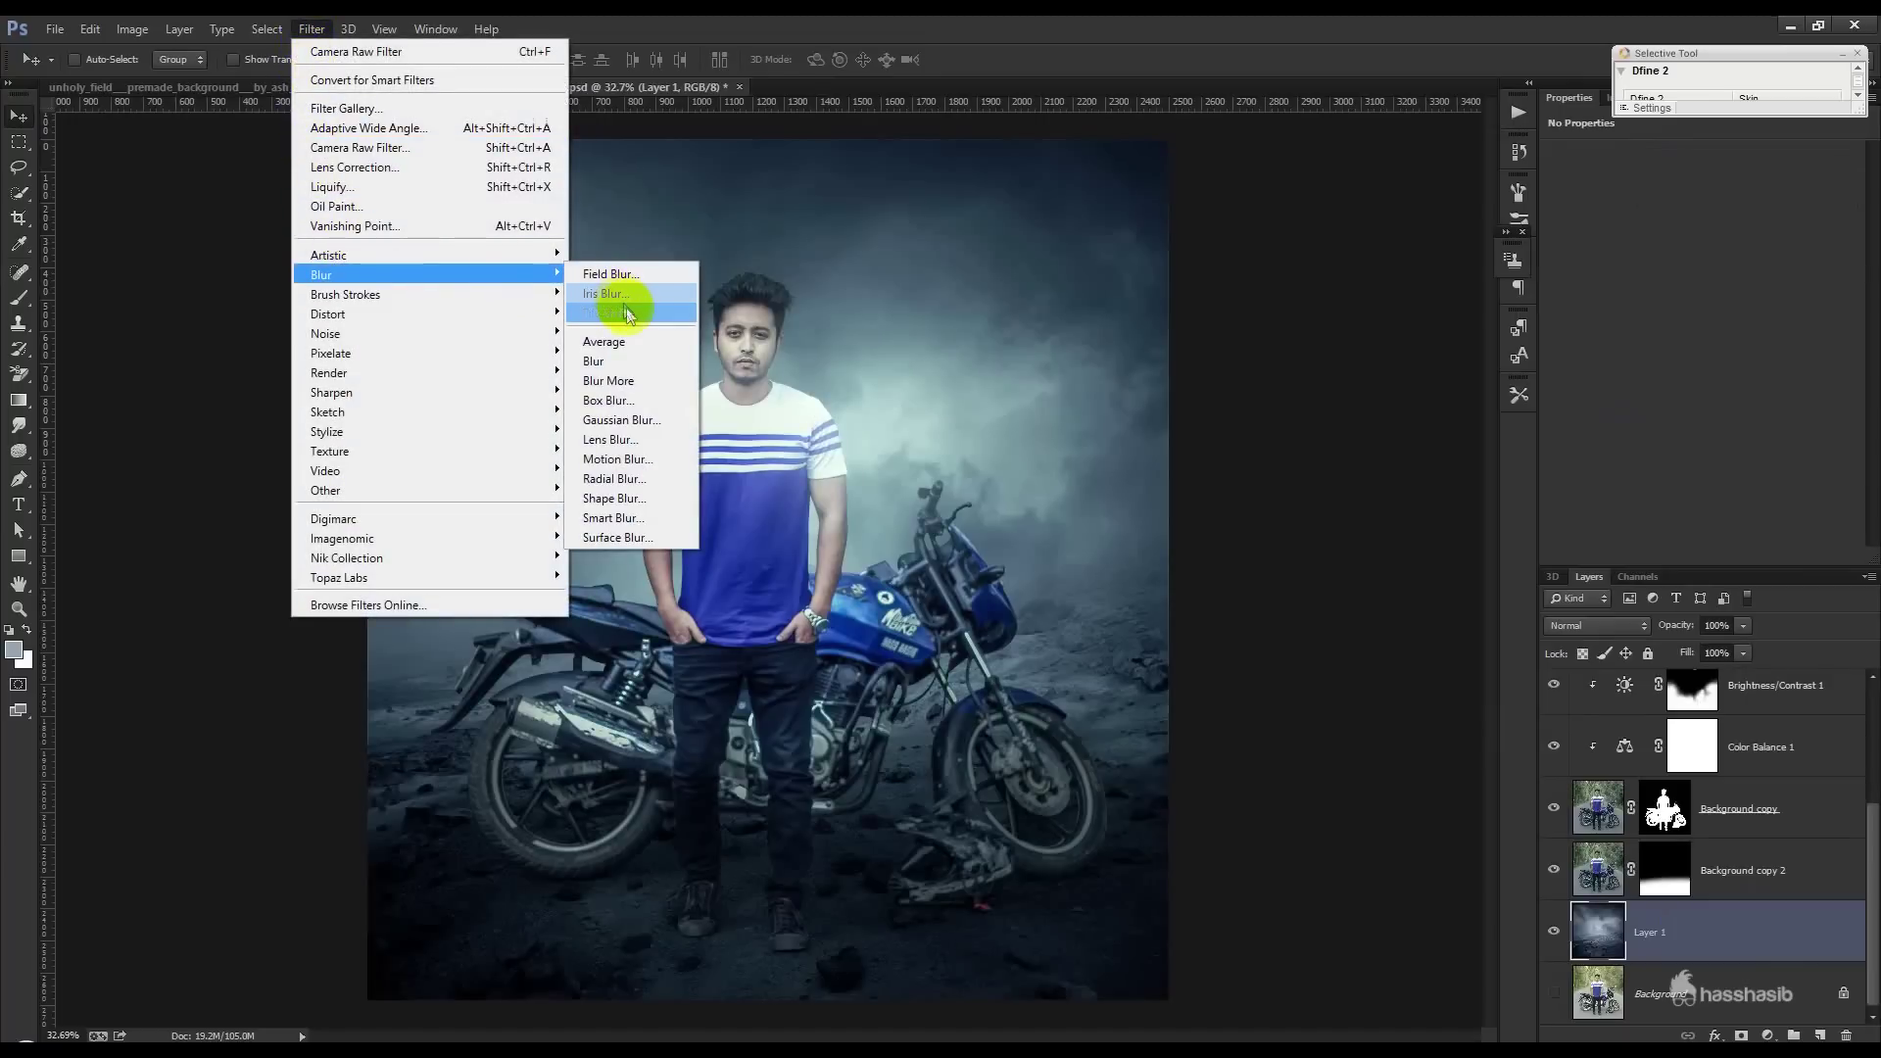
left_click(617, 314)
left_click_drag(833, 569, 848, 884)
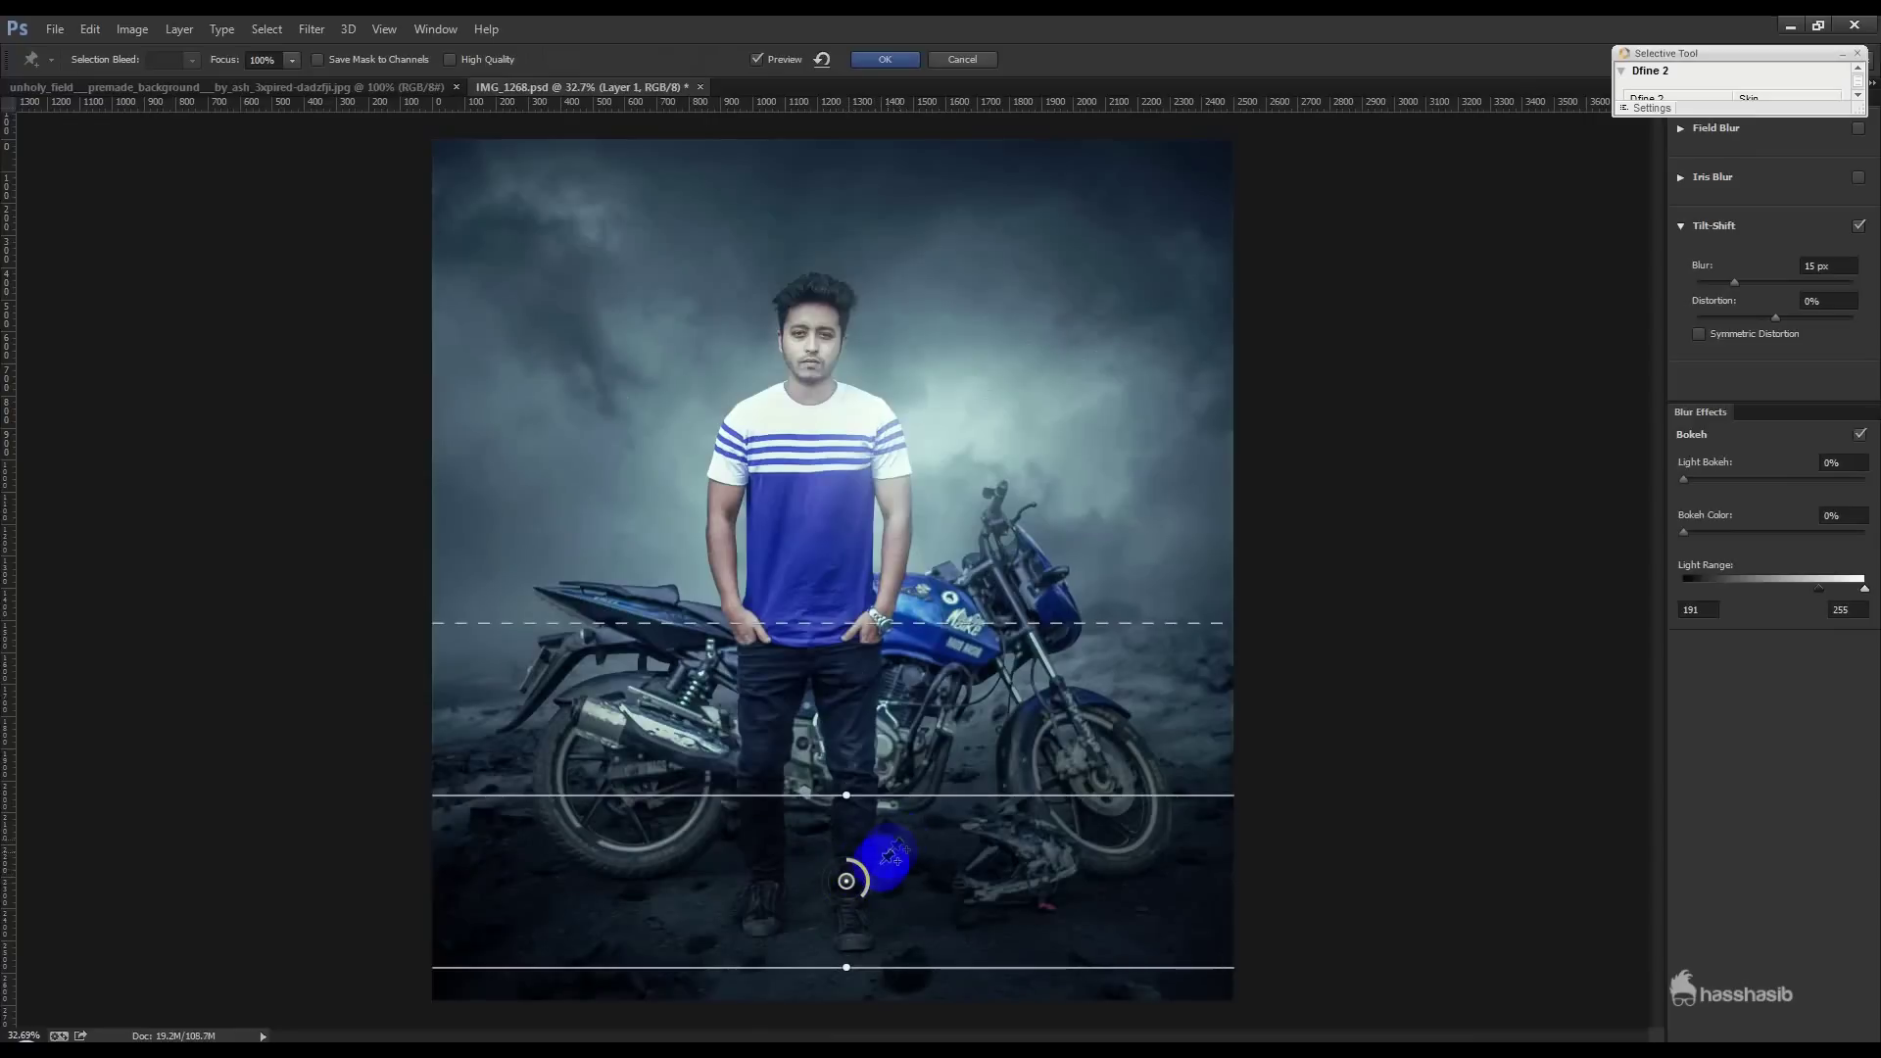
left_click_drag(847, 882, 849, 948)
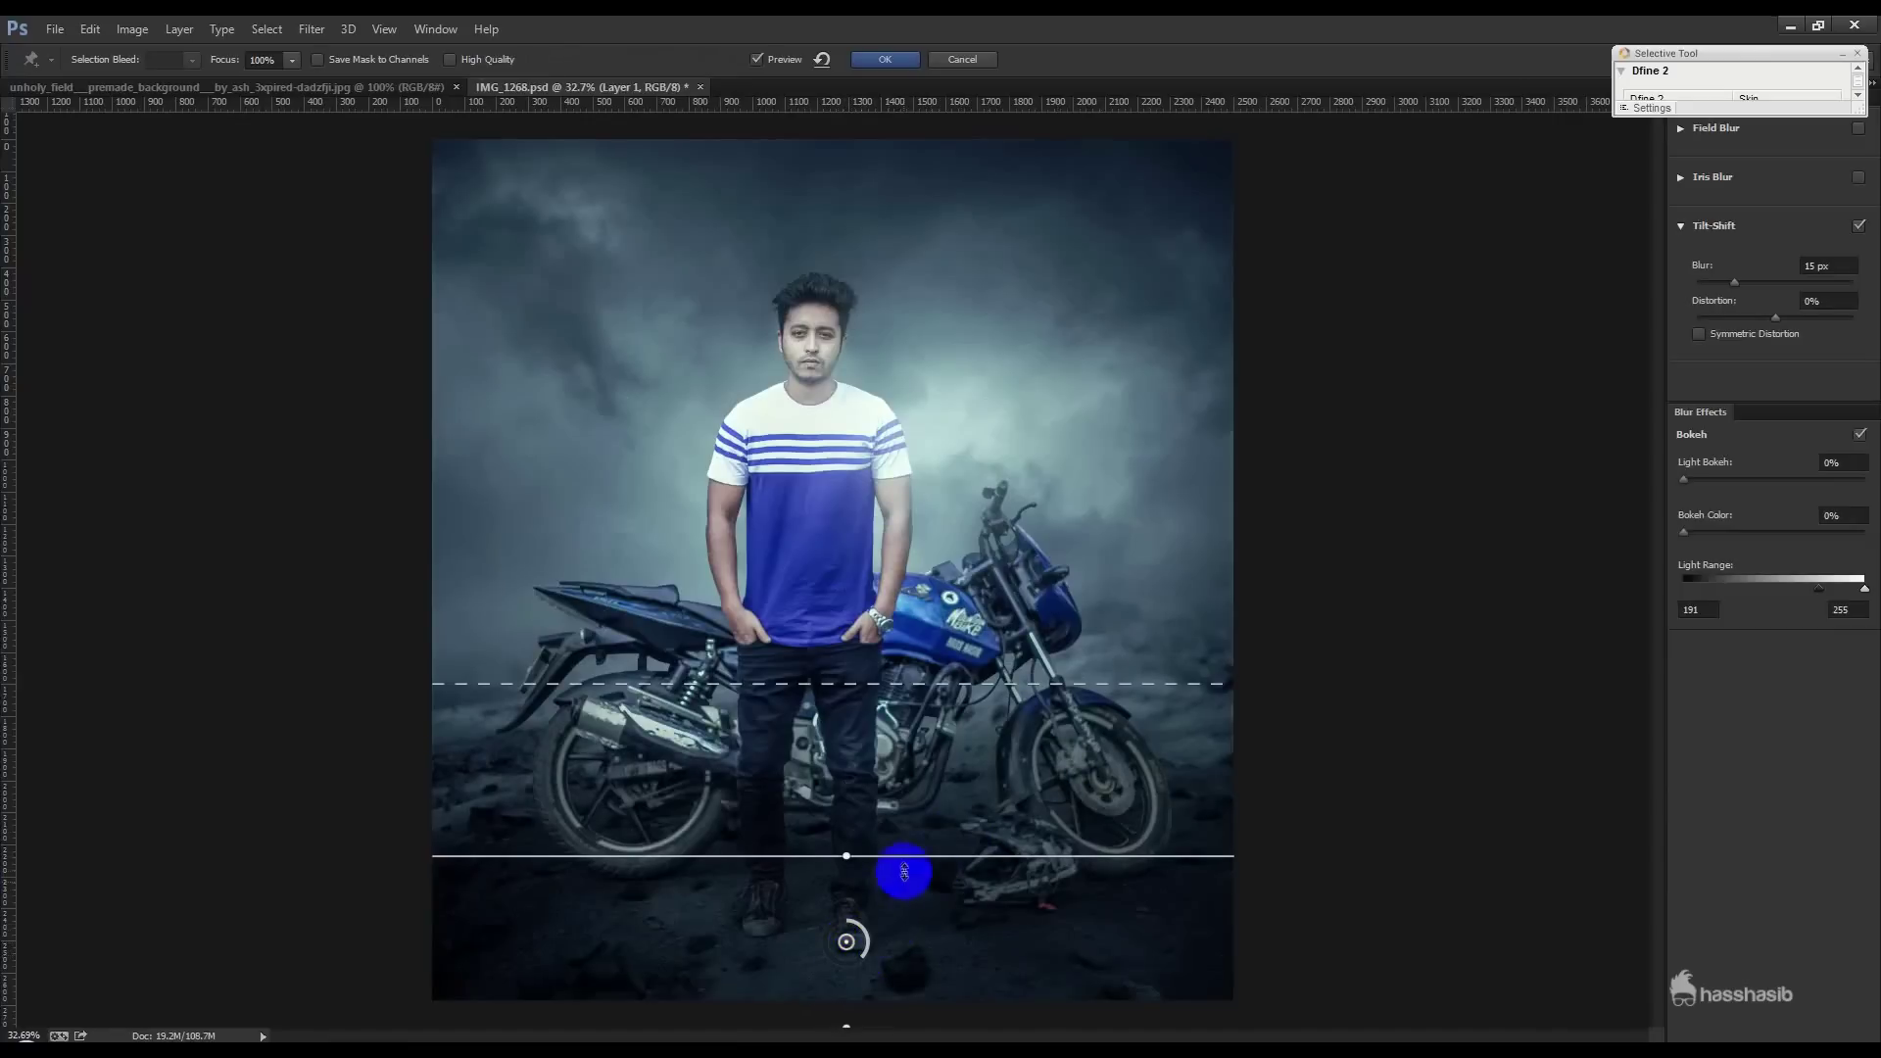
left_click_drag(857, 978, 796, 989)
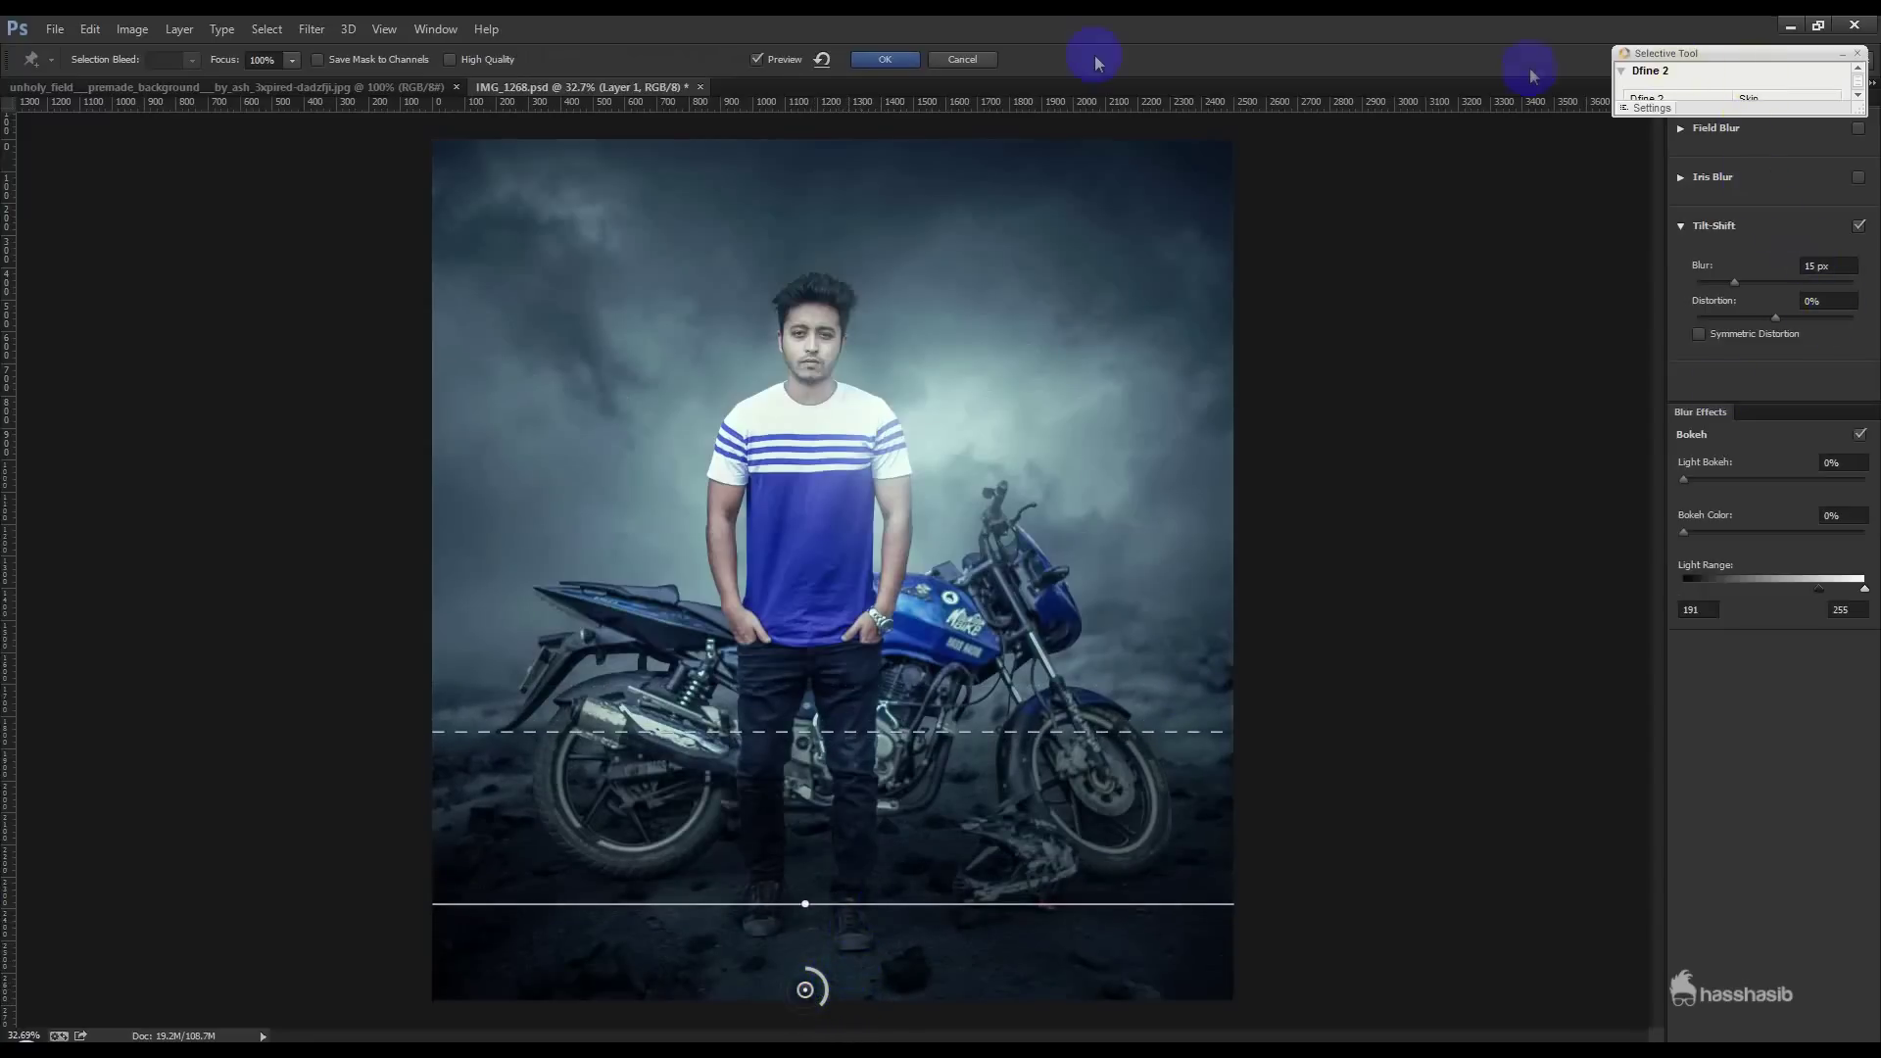
left_click(898, 63)
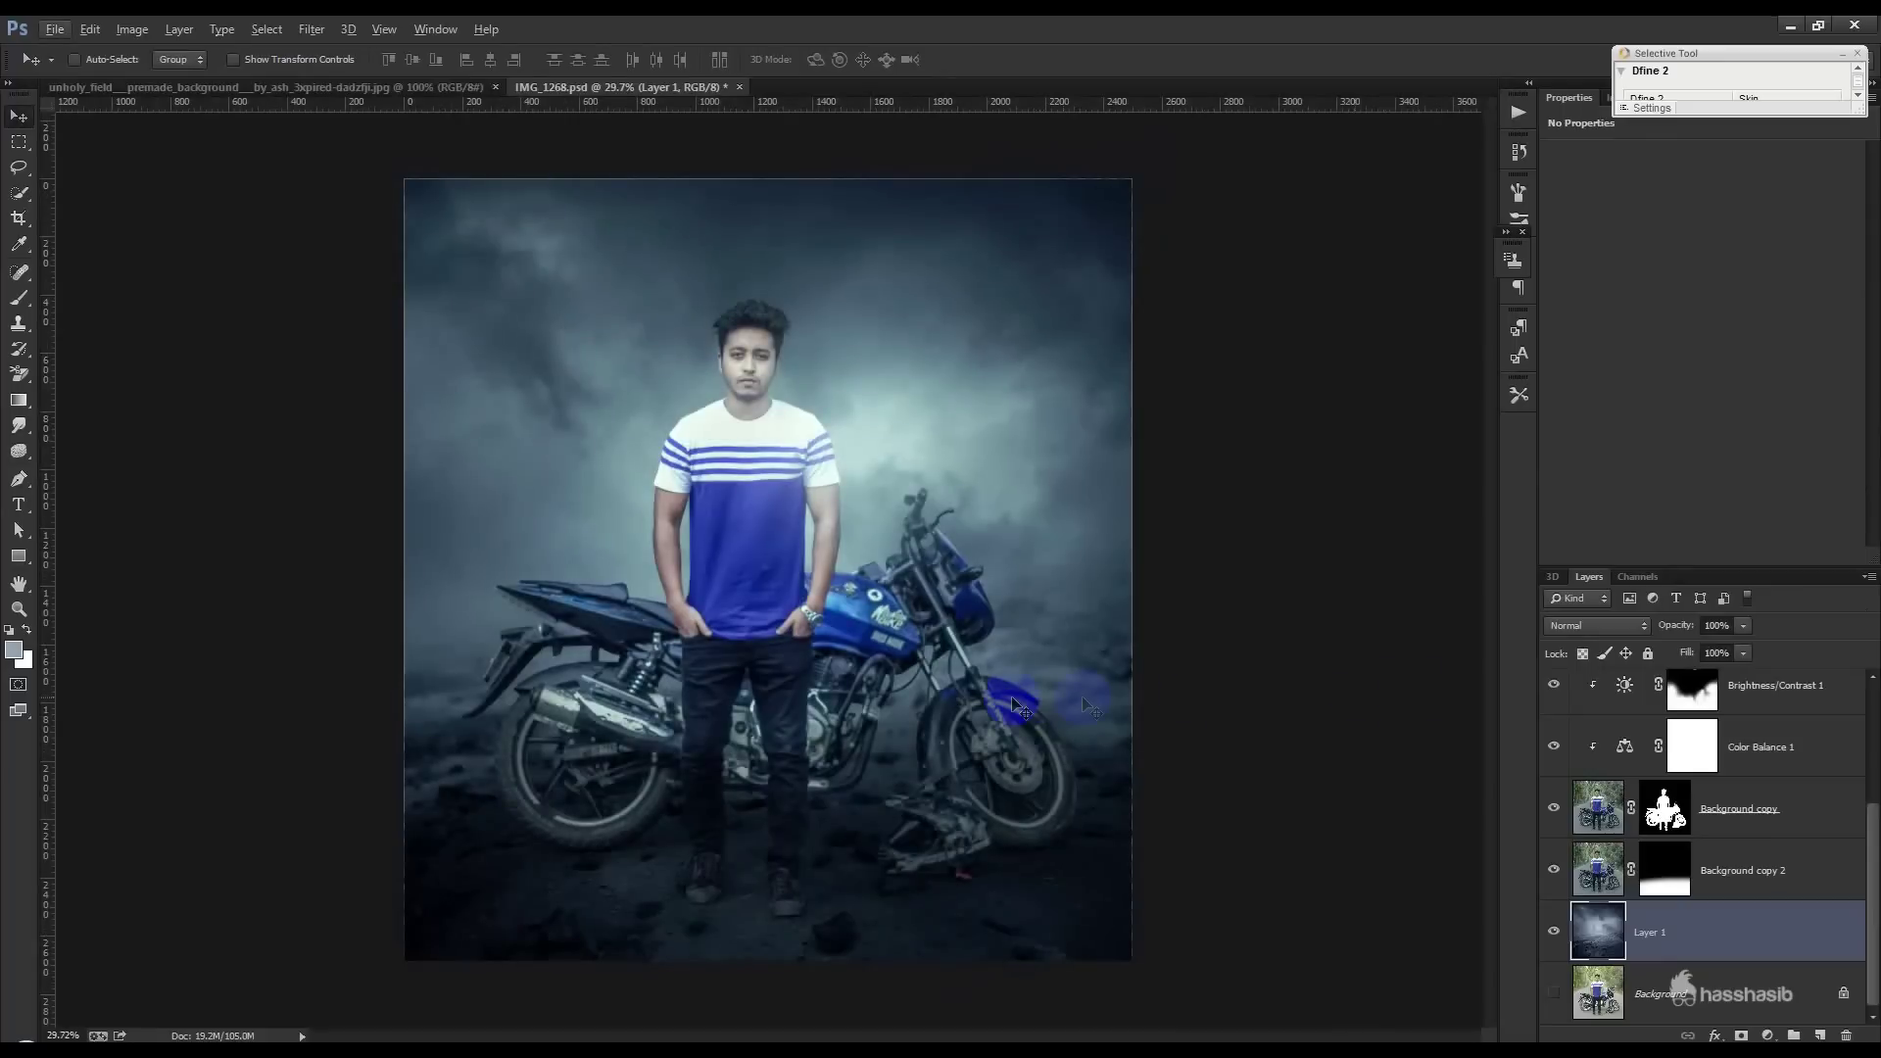
- Set the blue glow Layer 2 to 60% opacity and add an empty layer above Color Lookup 1
scroll(1754, 768, "up", 2)
left_click_drag(1754, 767, 1725, 749)
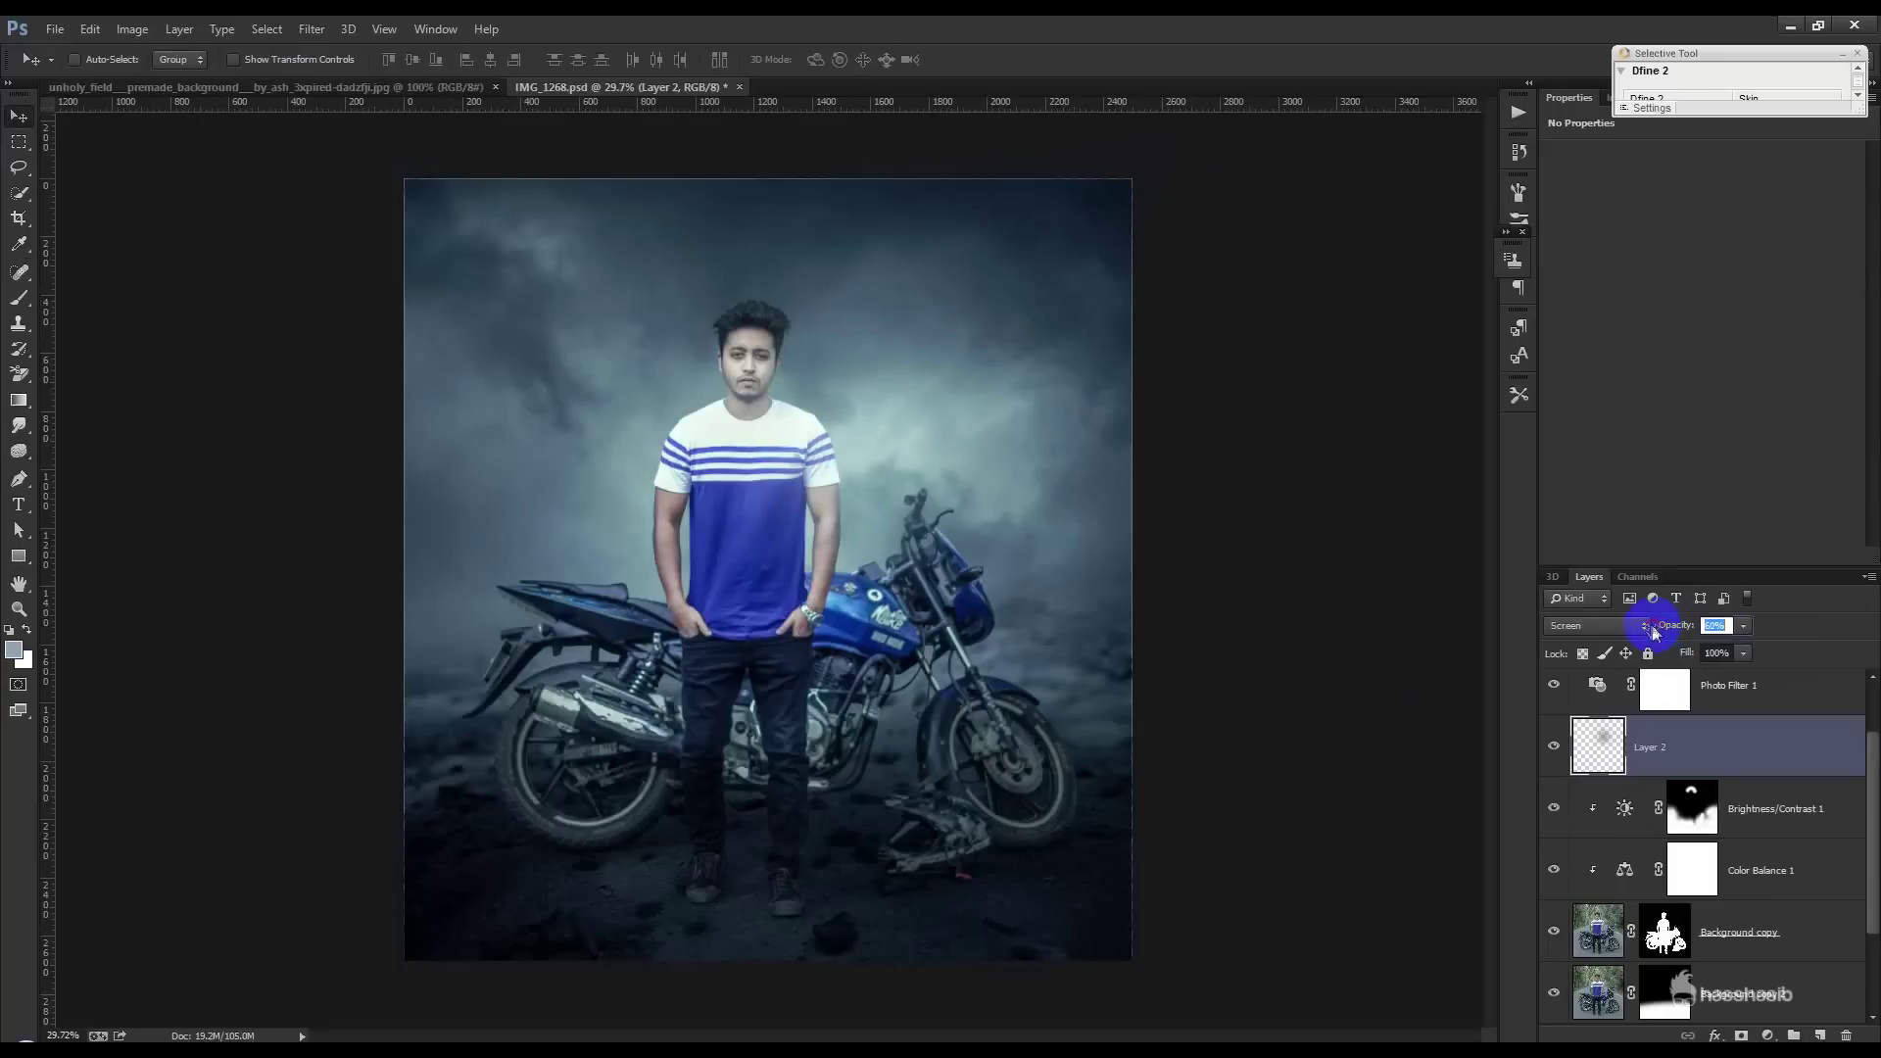
scroll(960, 620, "up", 1)
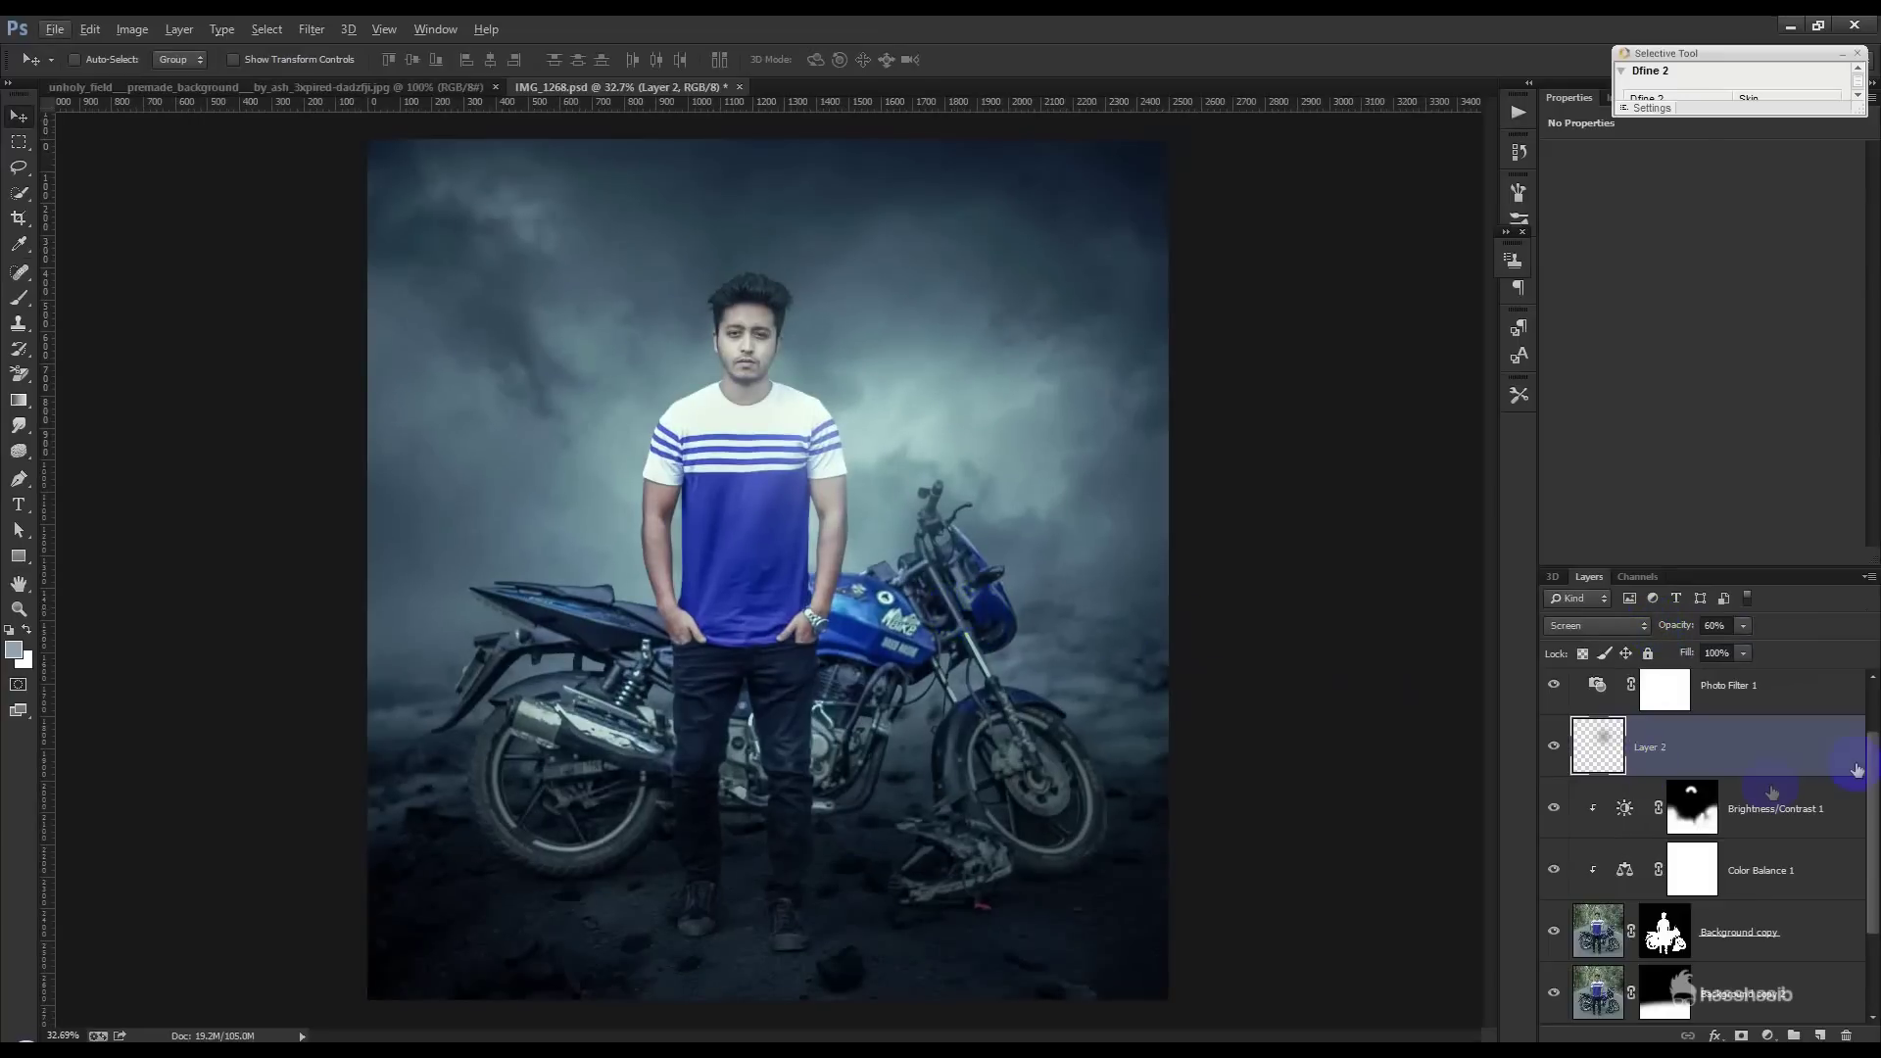
left_click(1778, 698)
scroll(1779, 698, "up", 1)
left_click(1779, 700)
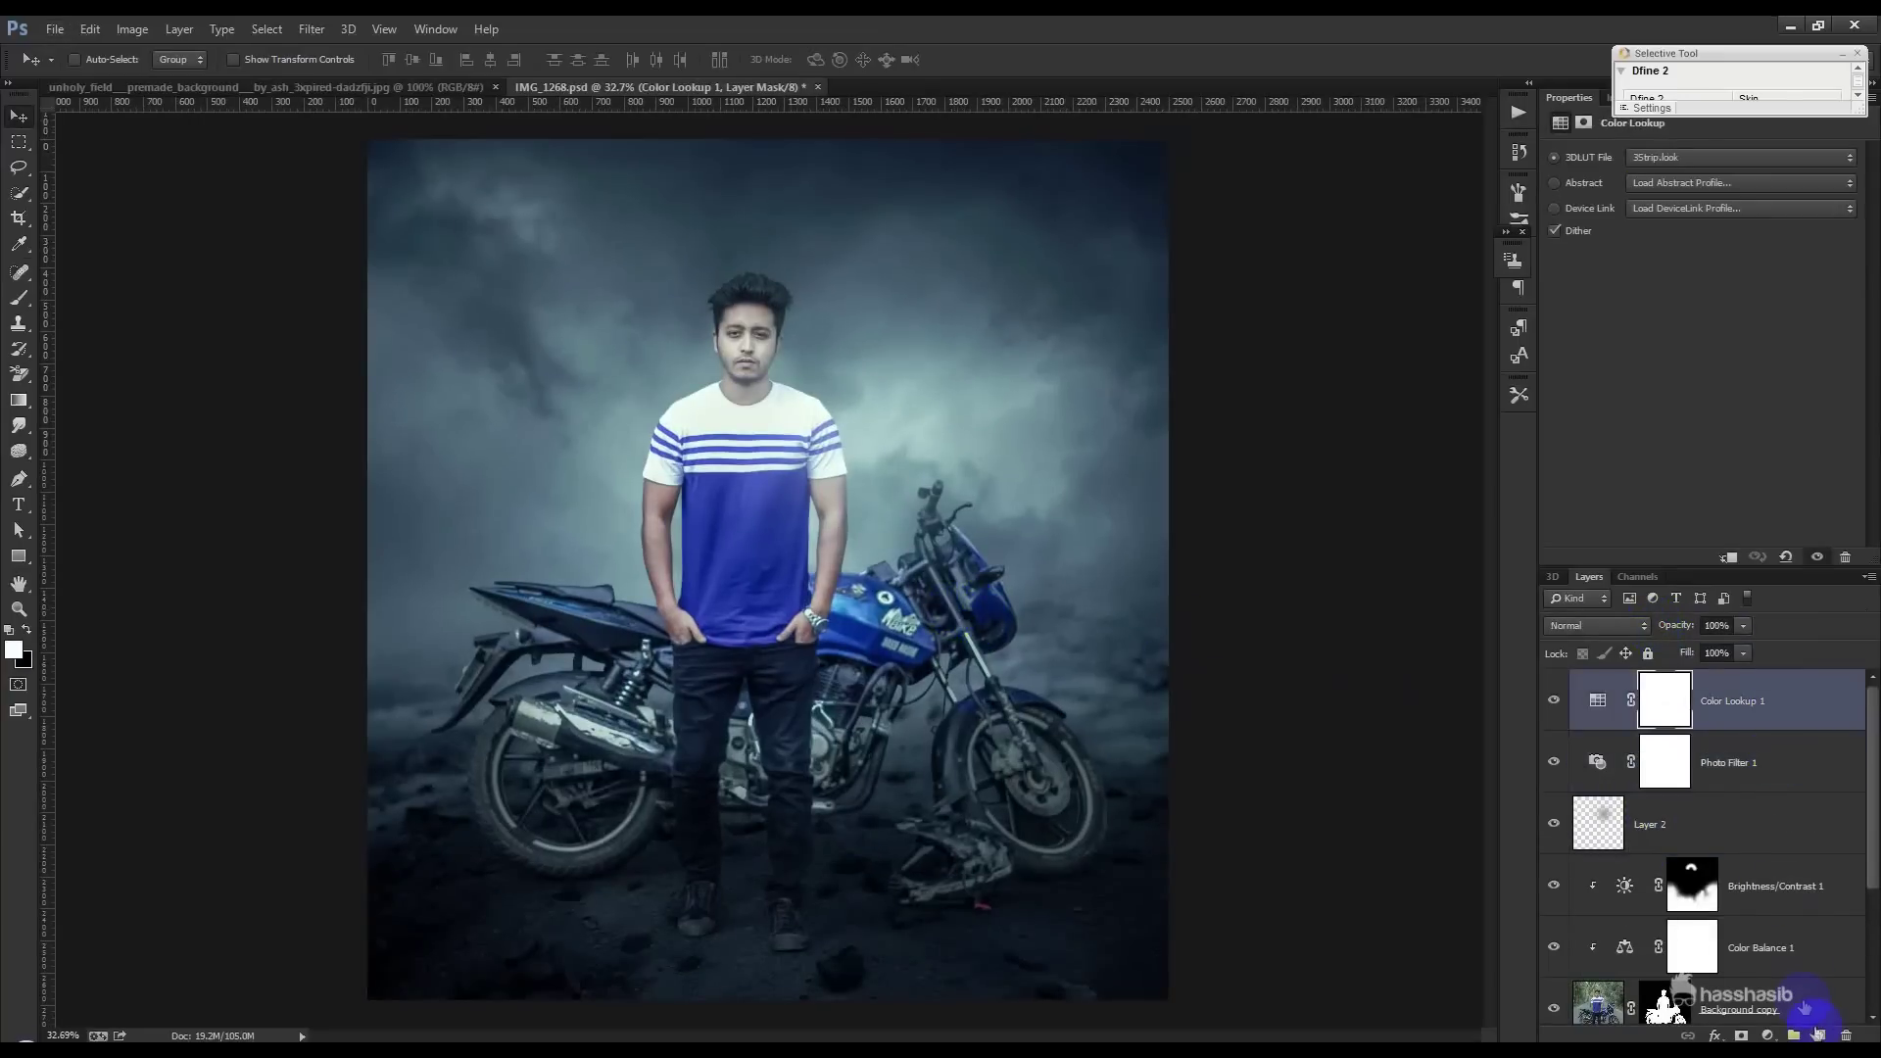
left_click(1820, 1036)
- Duplicate the blue glow from Layer 2 onto the bike tank
left_click(138, 29)
left_click(691, 349)
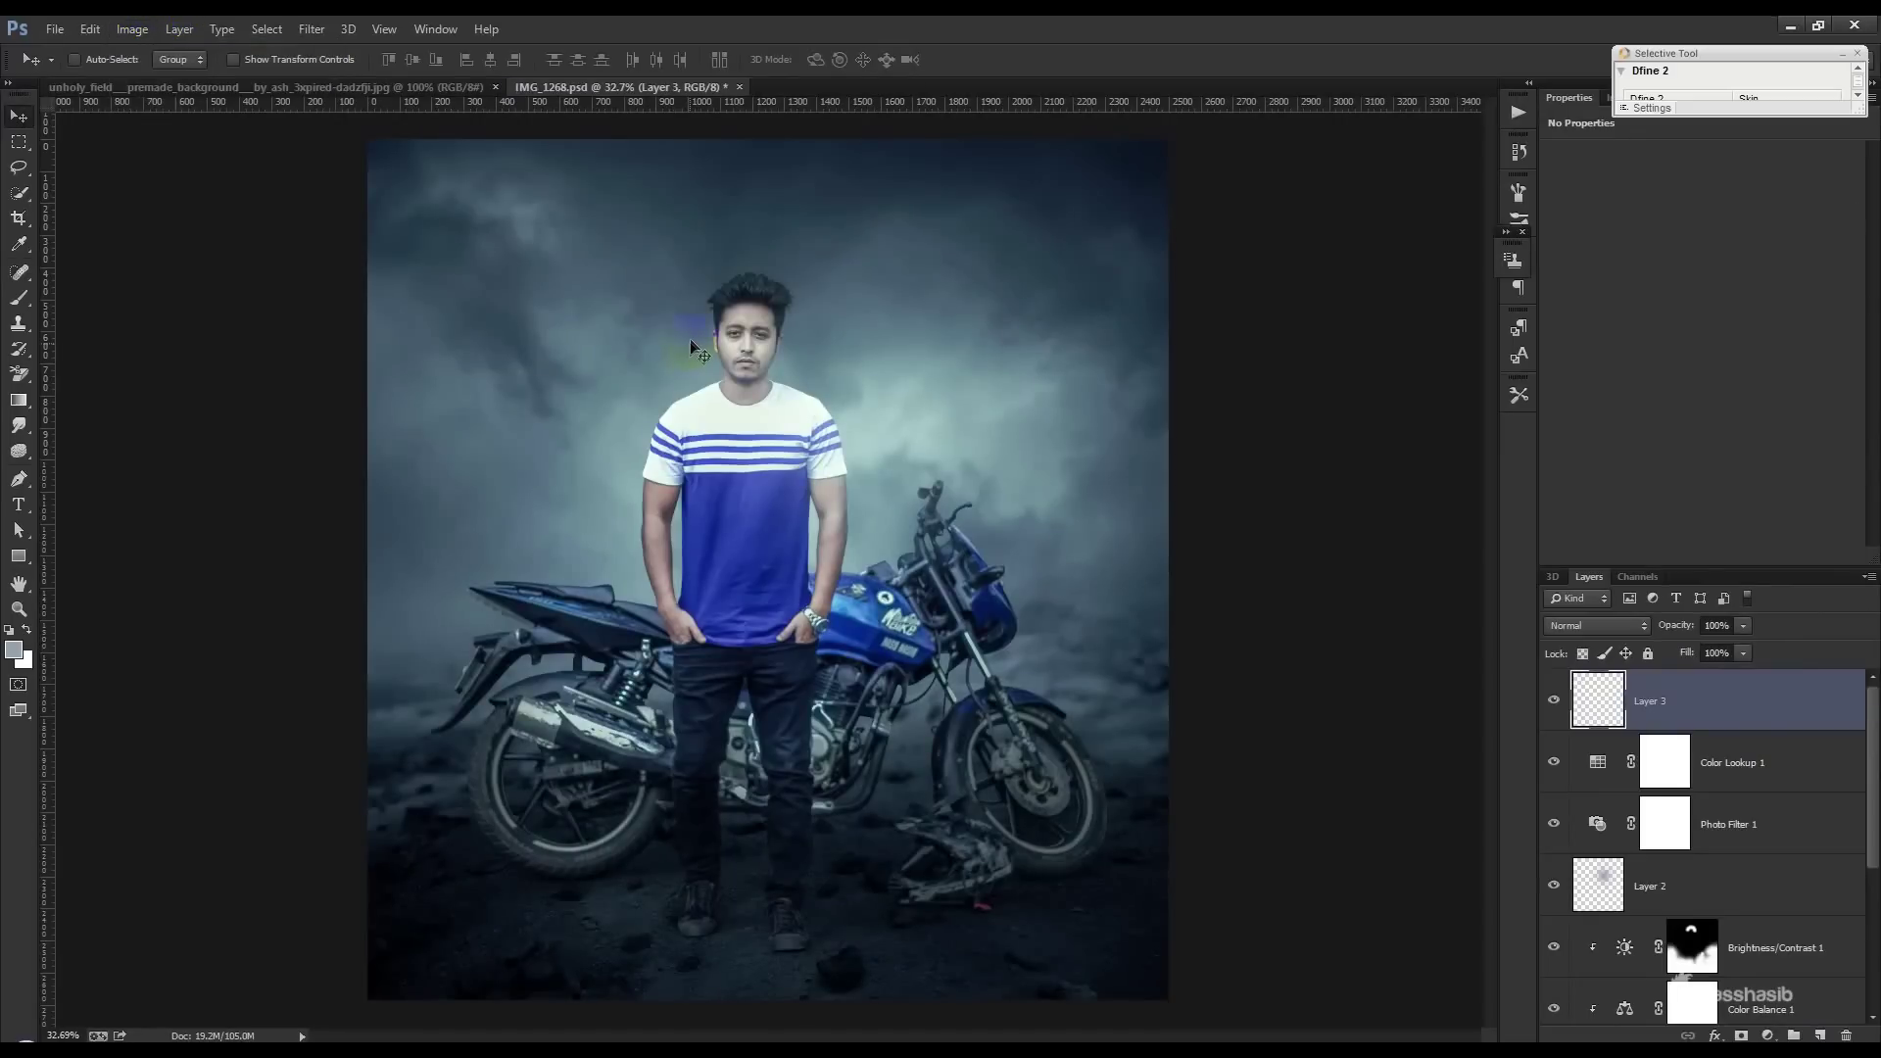
left_click(1661, 887)
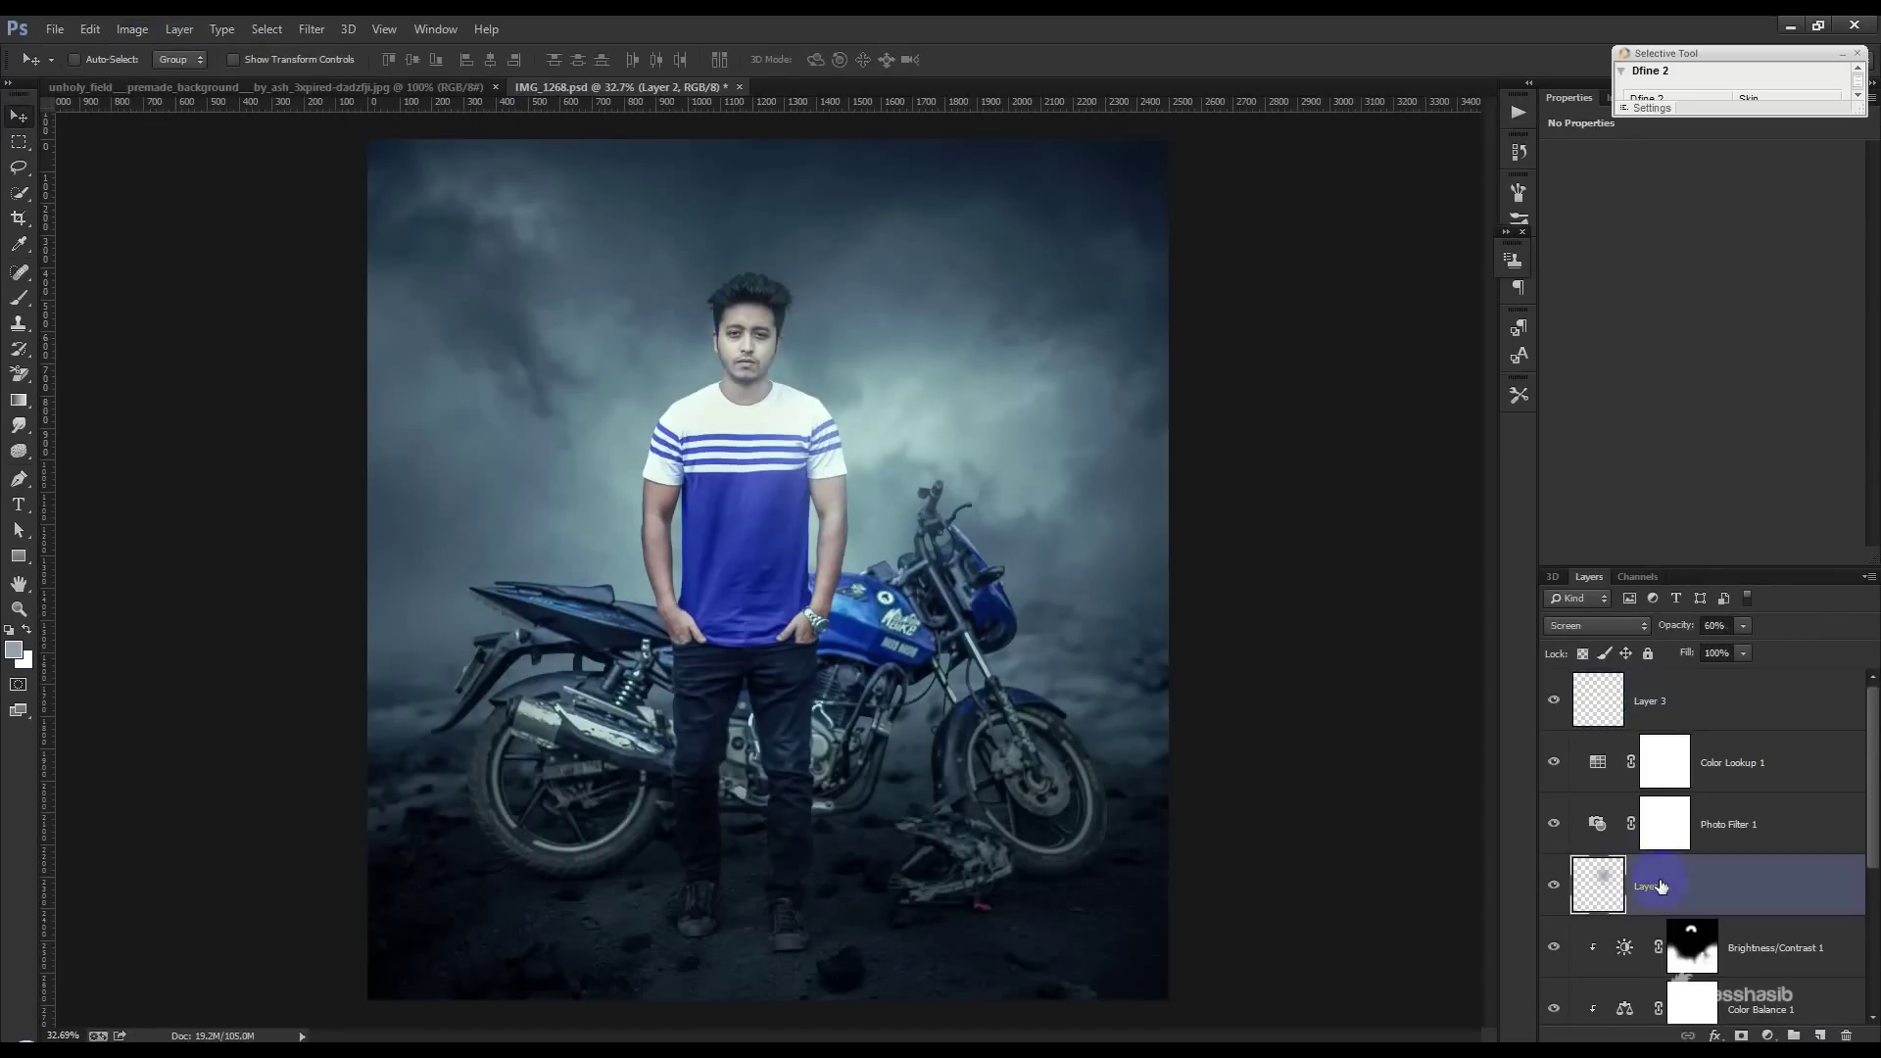
mouse_move(941, 588)
left_mouse_down()
mouse_move(845, 627)
mouse_move(743, 458)
mouse_move(1100, 568)
left_mouse_up()
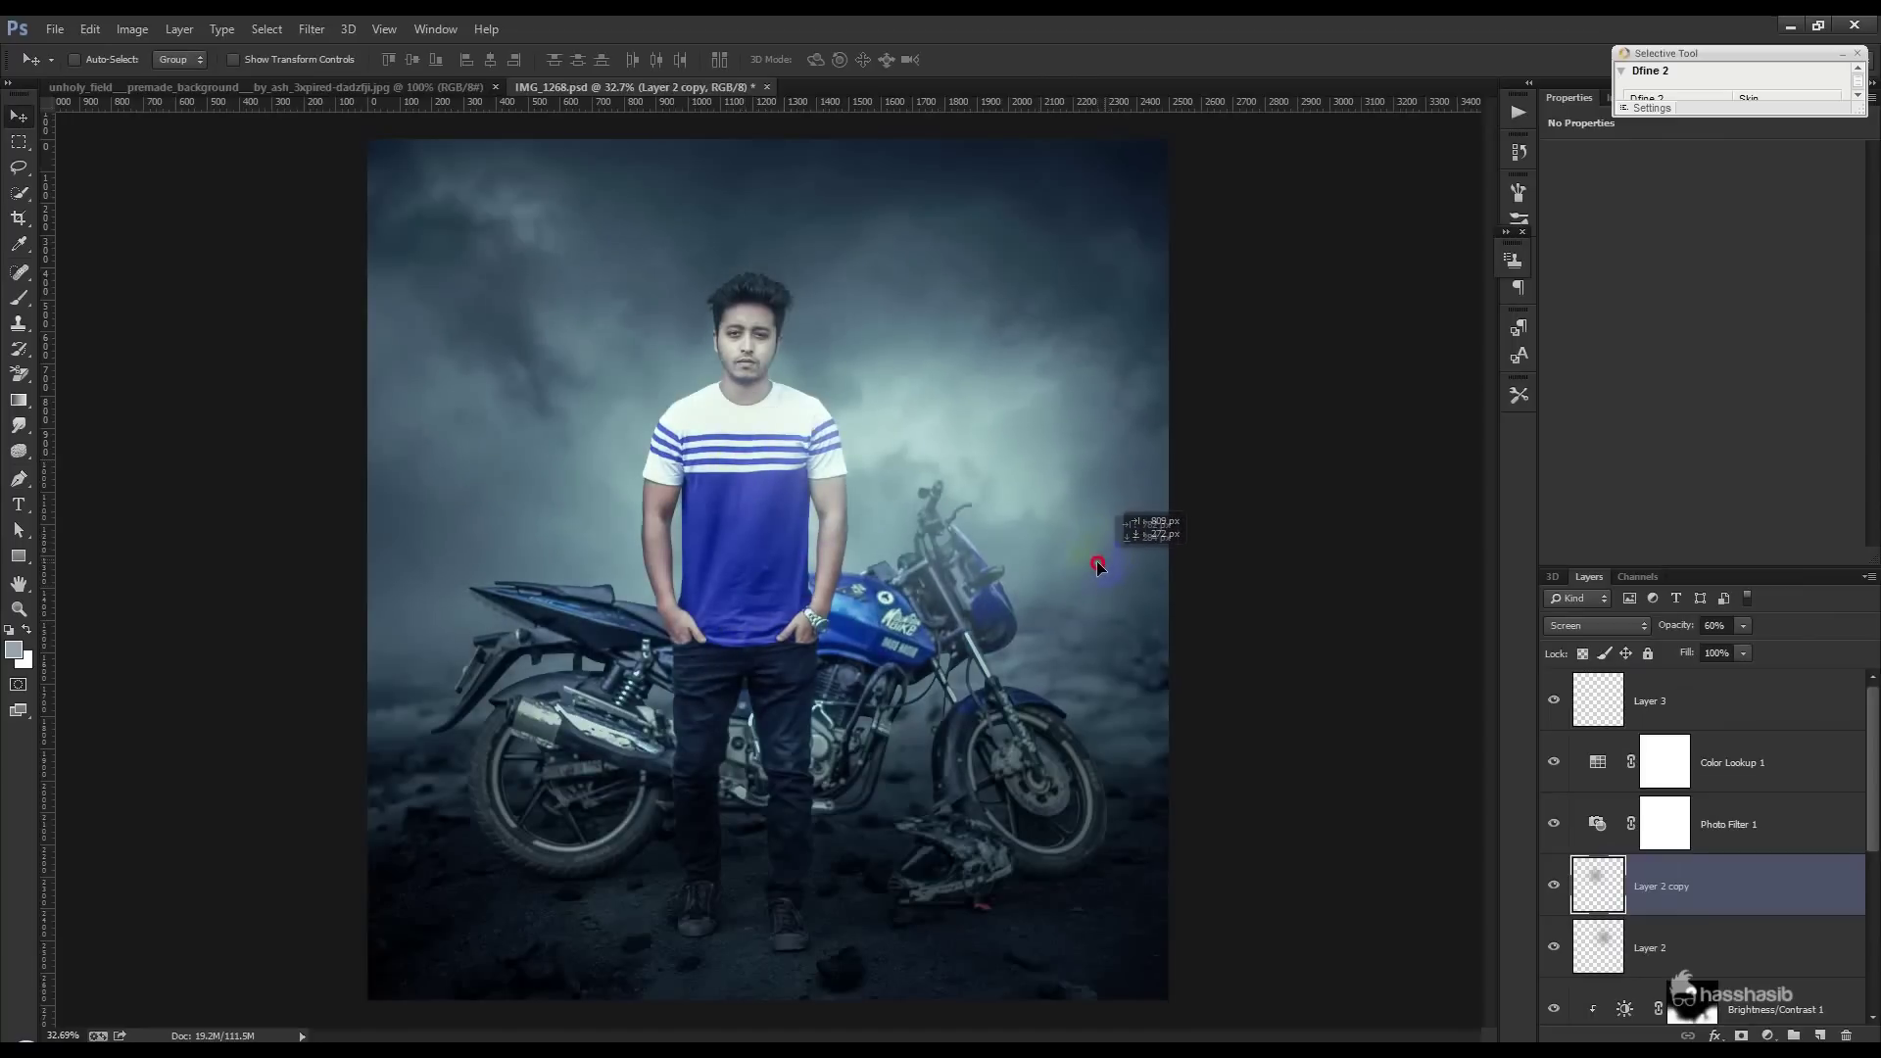
- Stamp the merged image into the new Layer 3 with Image > Apply Image
left_click(1744, 700)
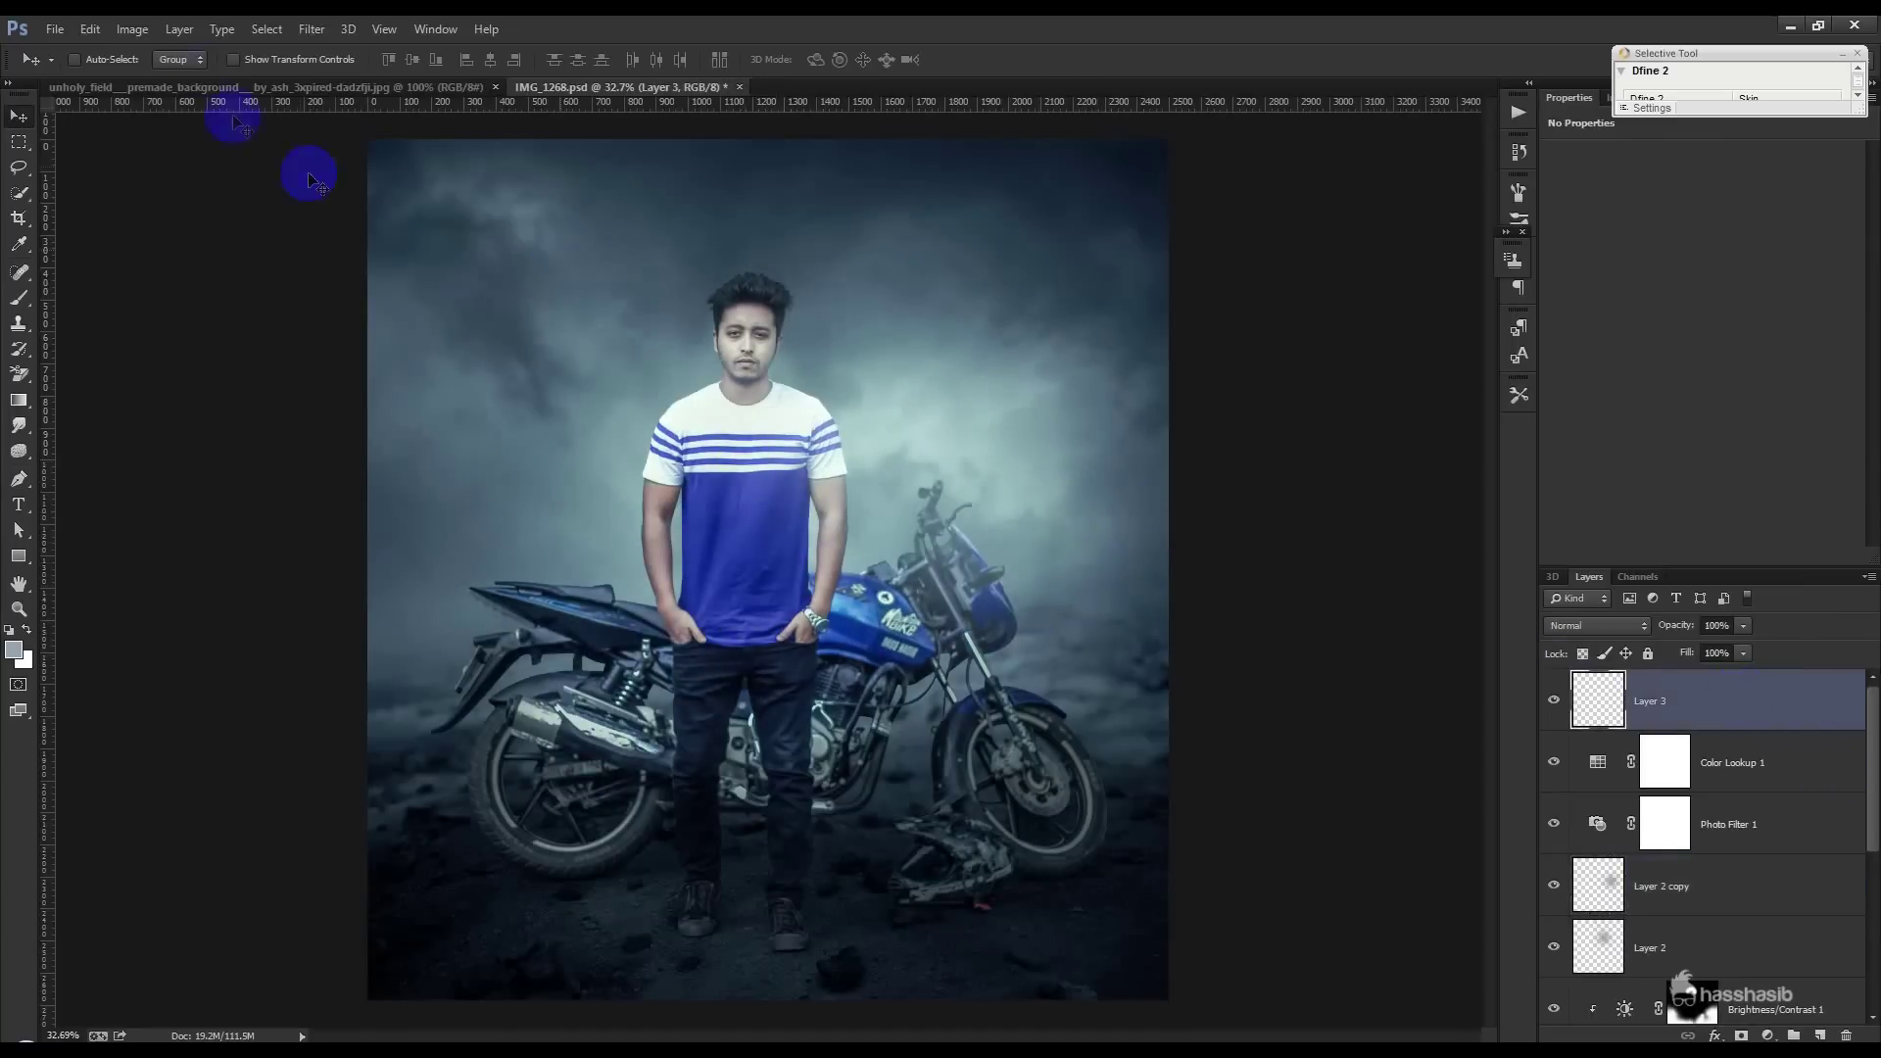
left_click(147, 29)
left_click(186, 321)
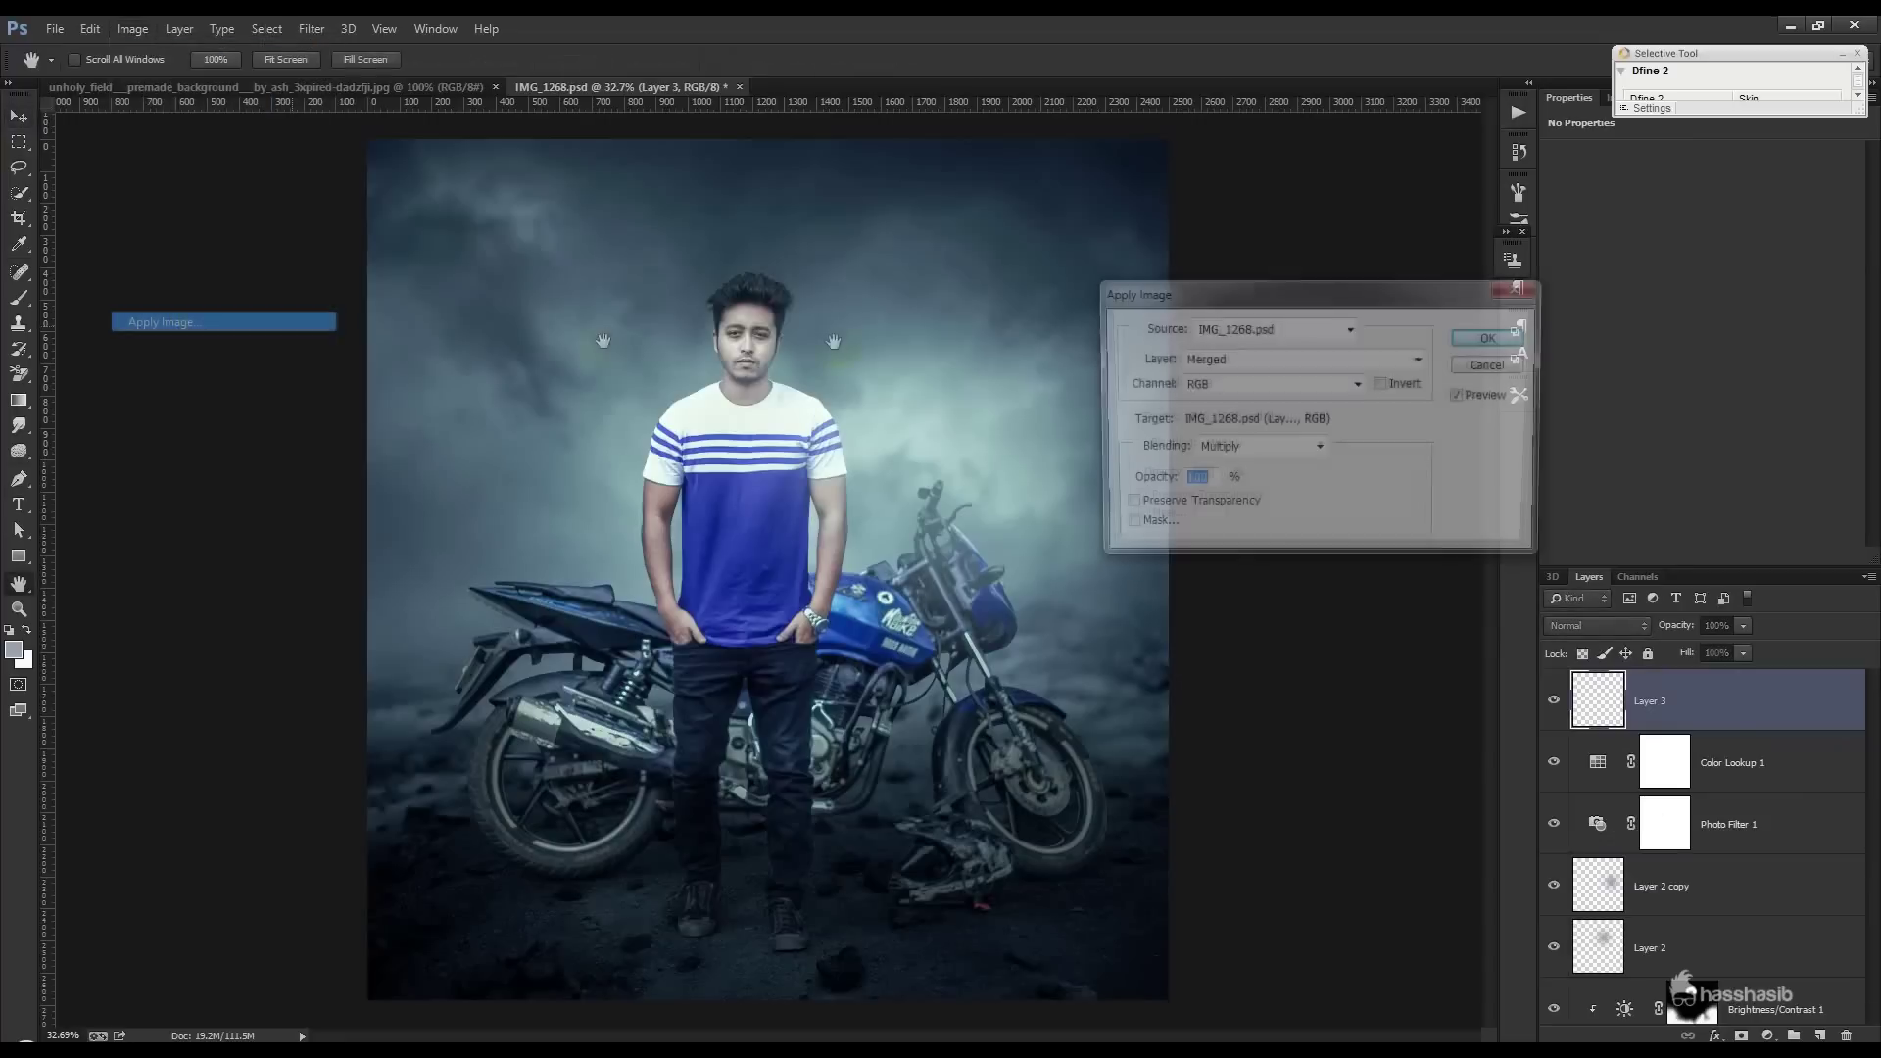
left_click(1469, 345)
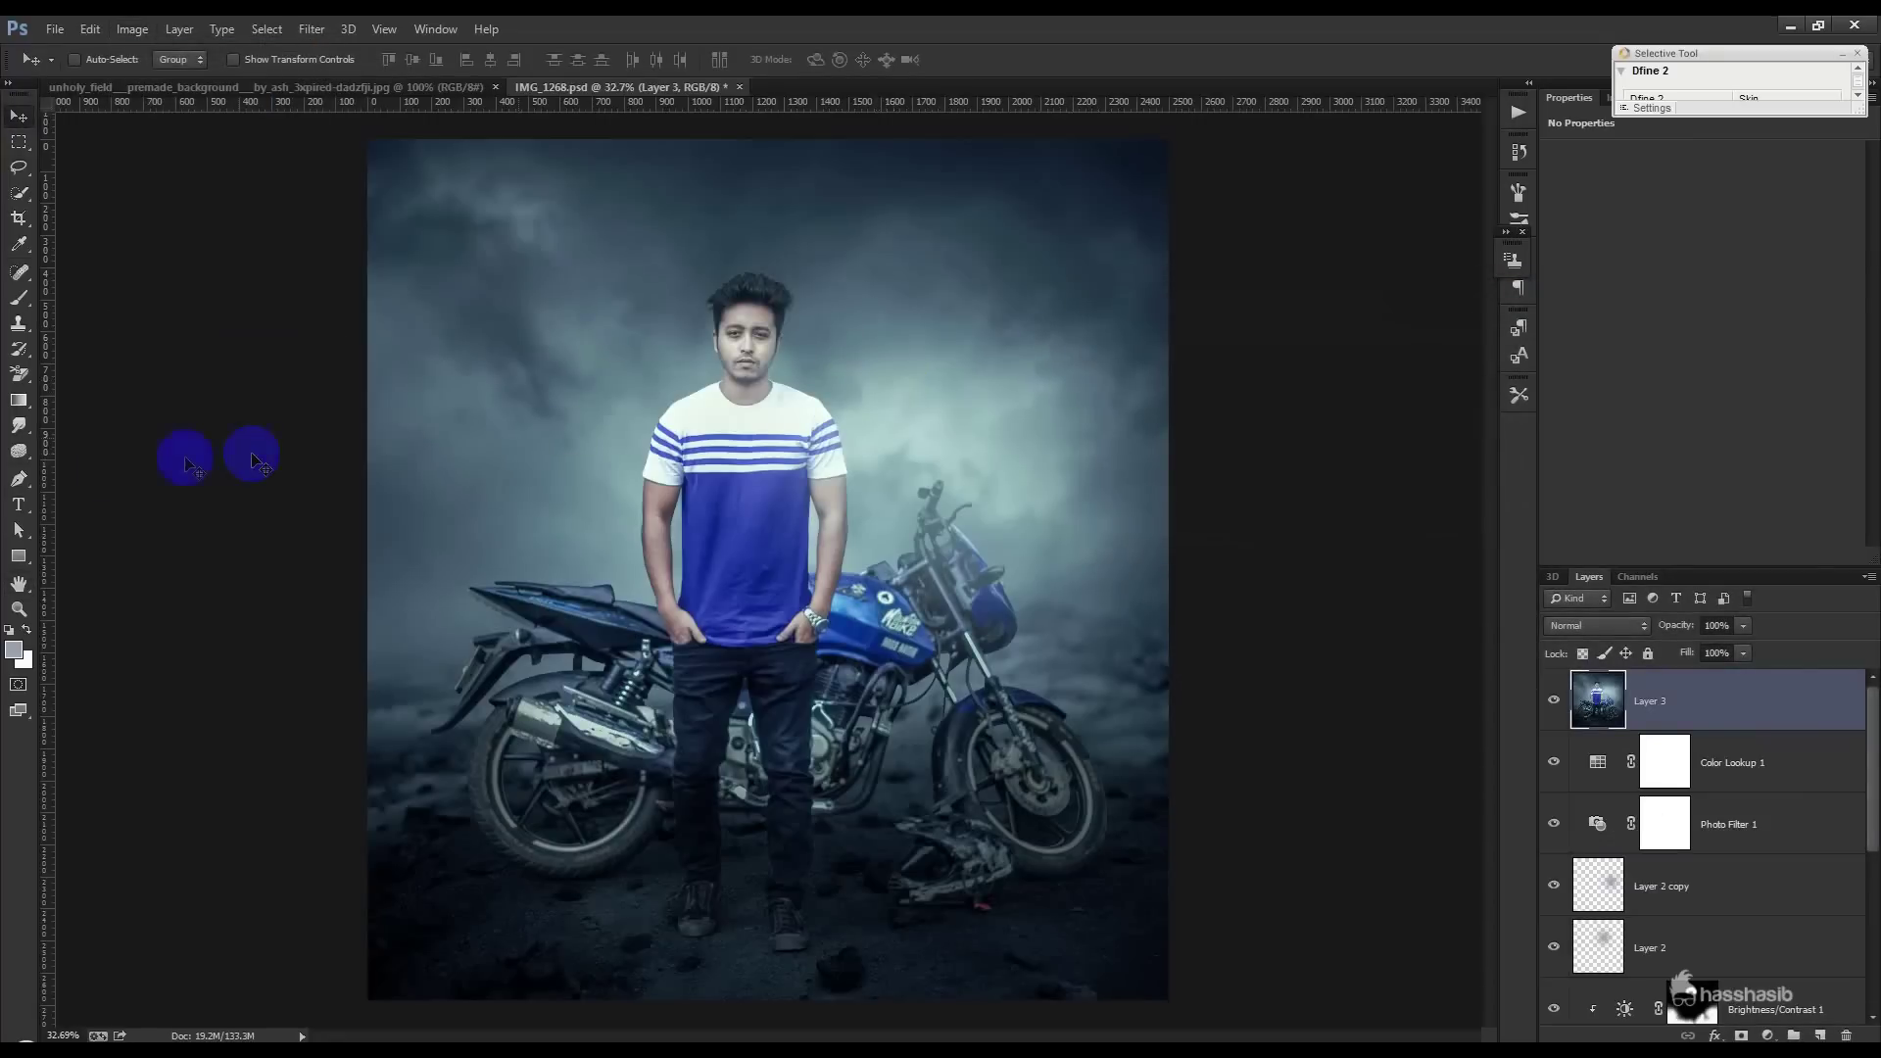
left_click(19, 504)
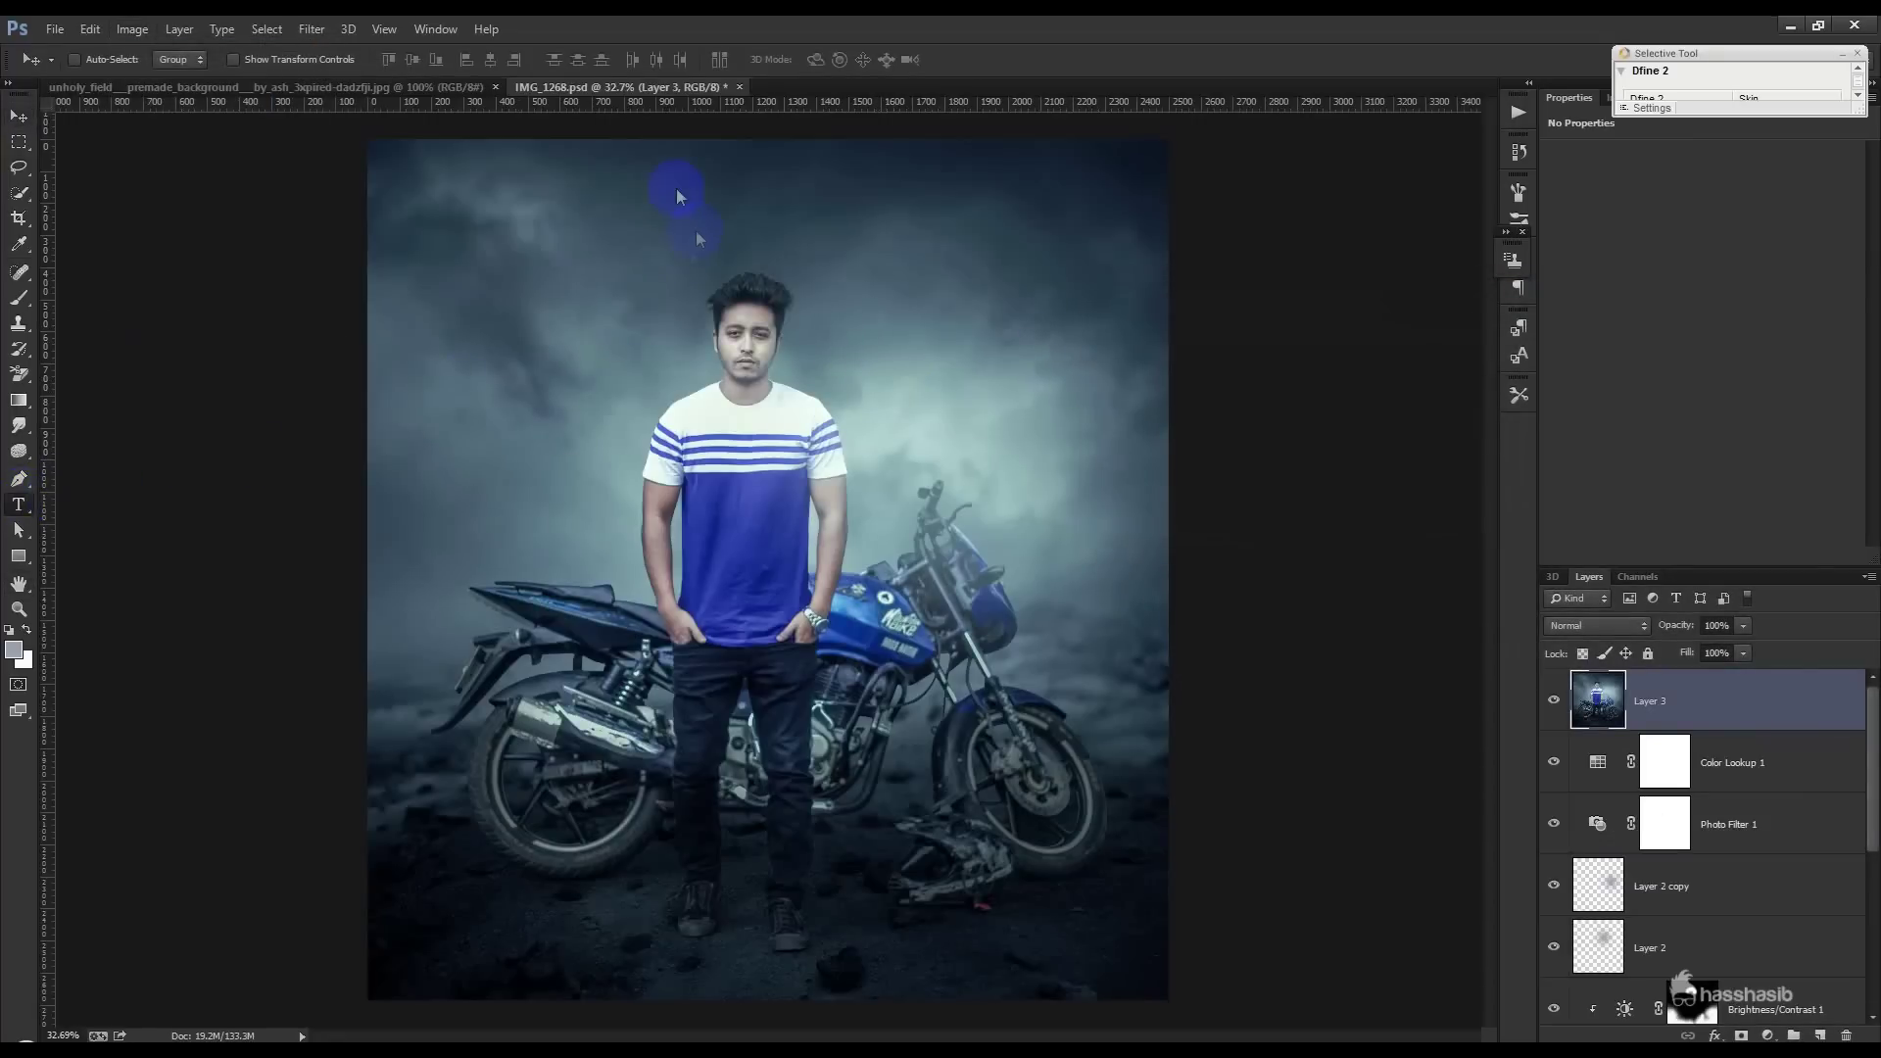
- Finish typing the EDIT TUTORIAL heading above the man's head and size it to 30 pt
left_click(621, 198)
type("HASSHASIBEDIT T")
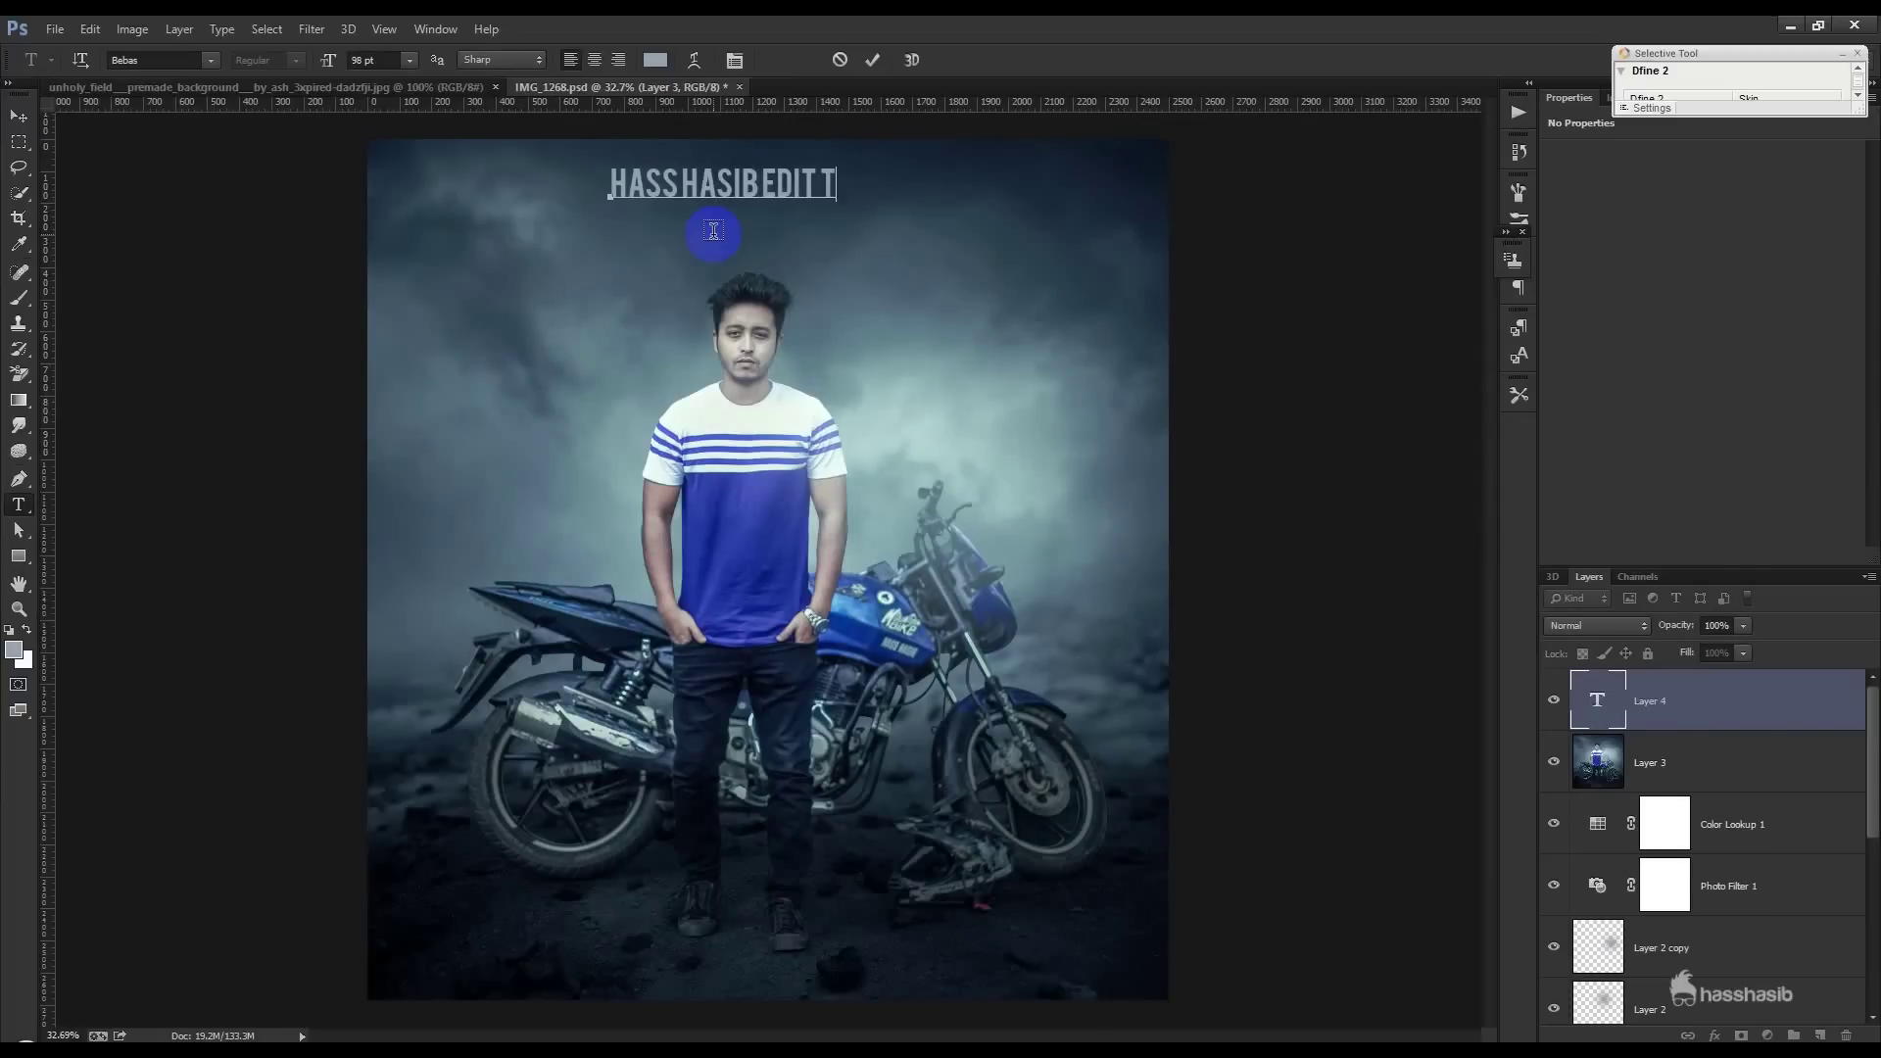
type("UTORIAL")
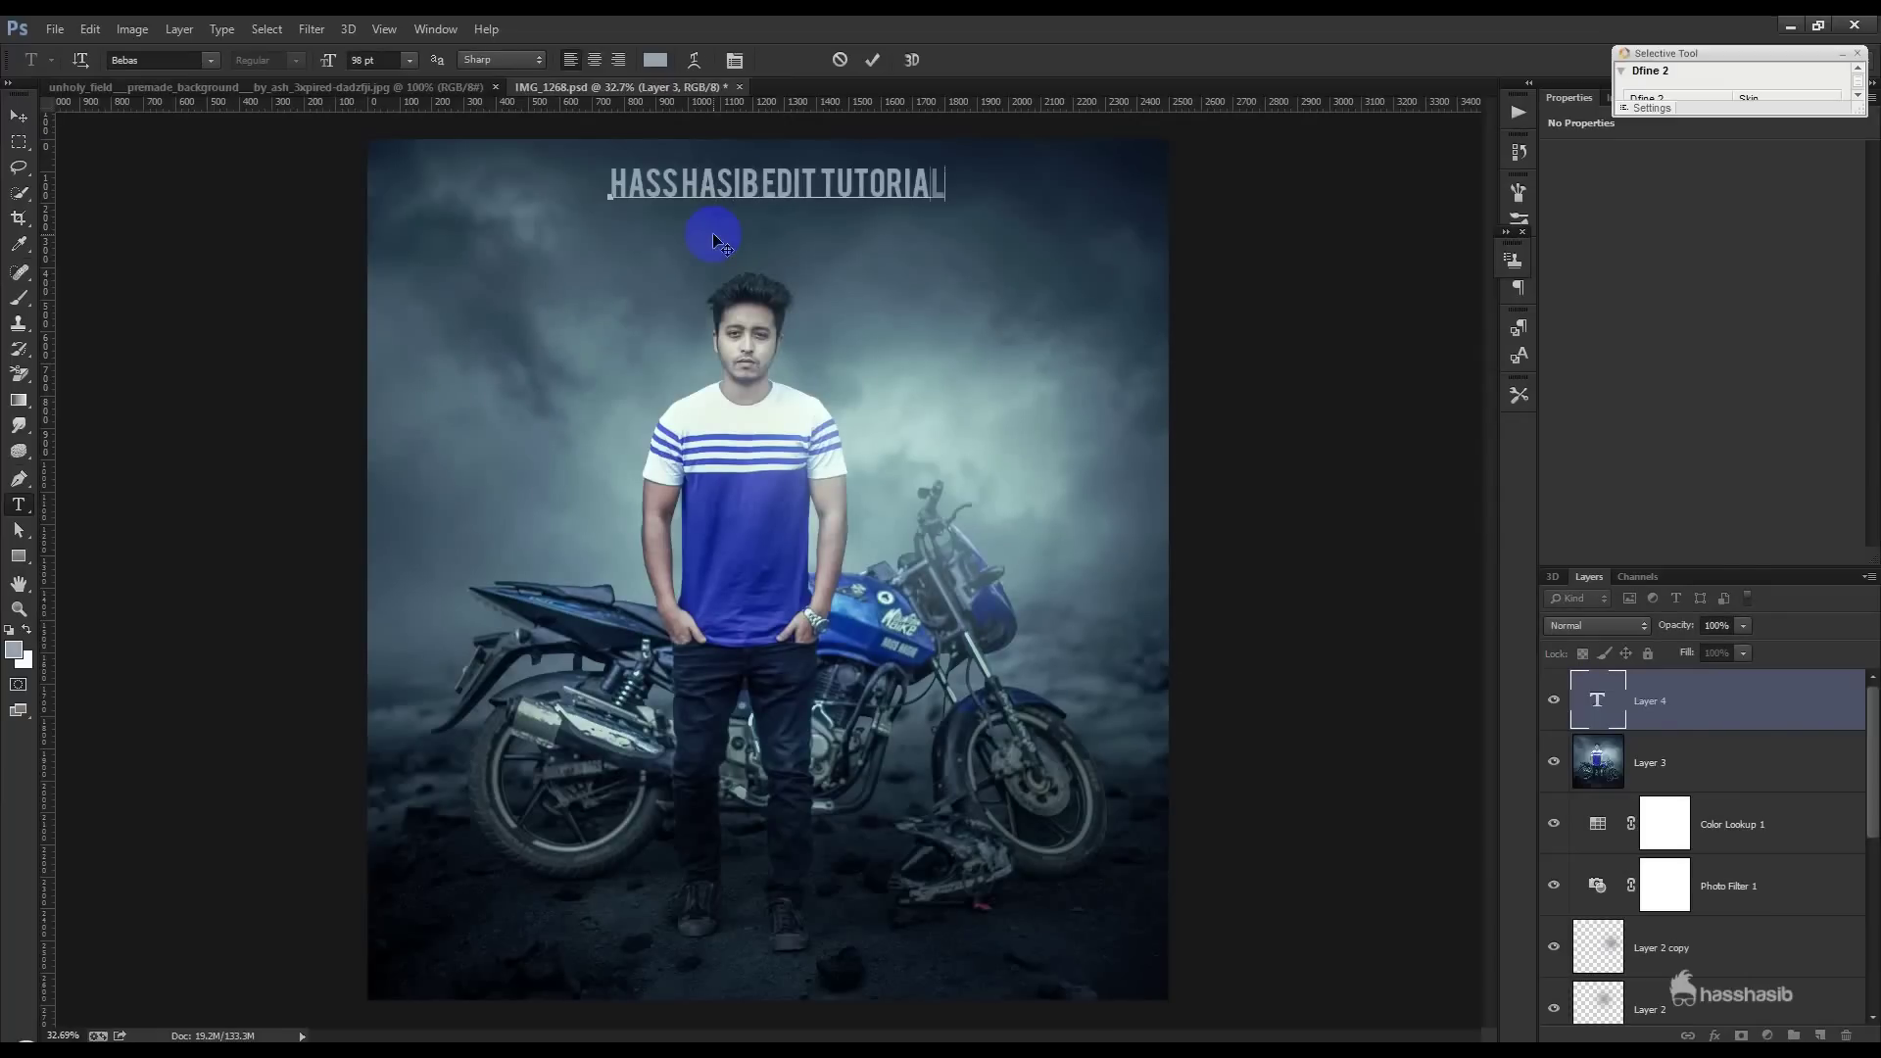
key("ctrl+a")
left_click(410, 60)
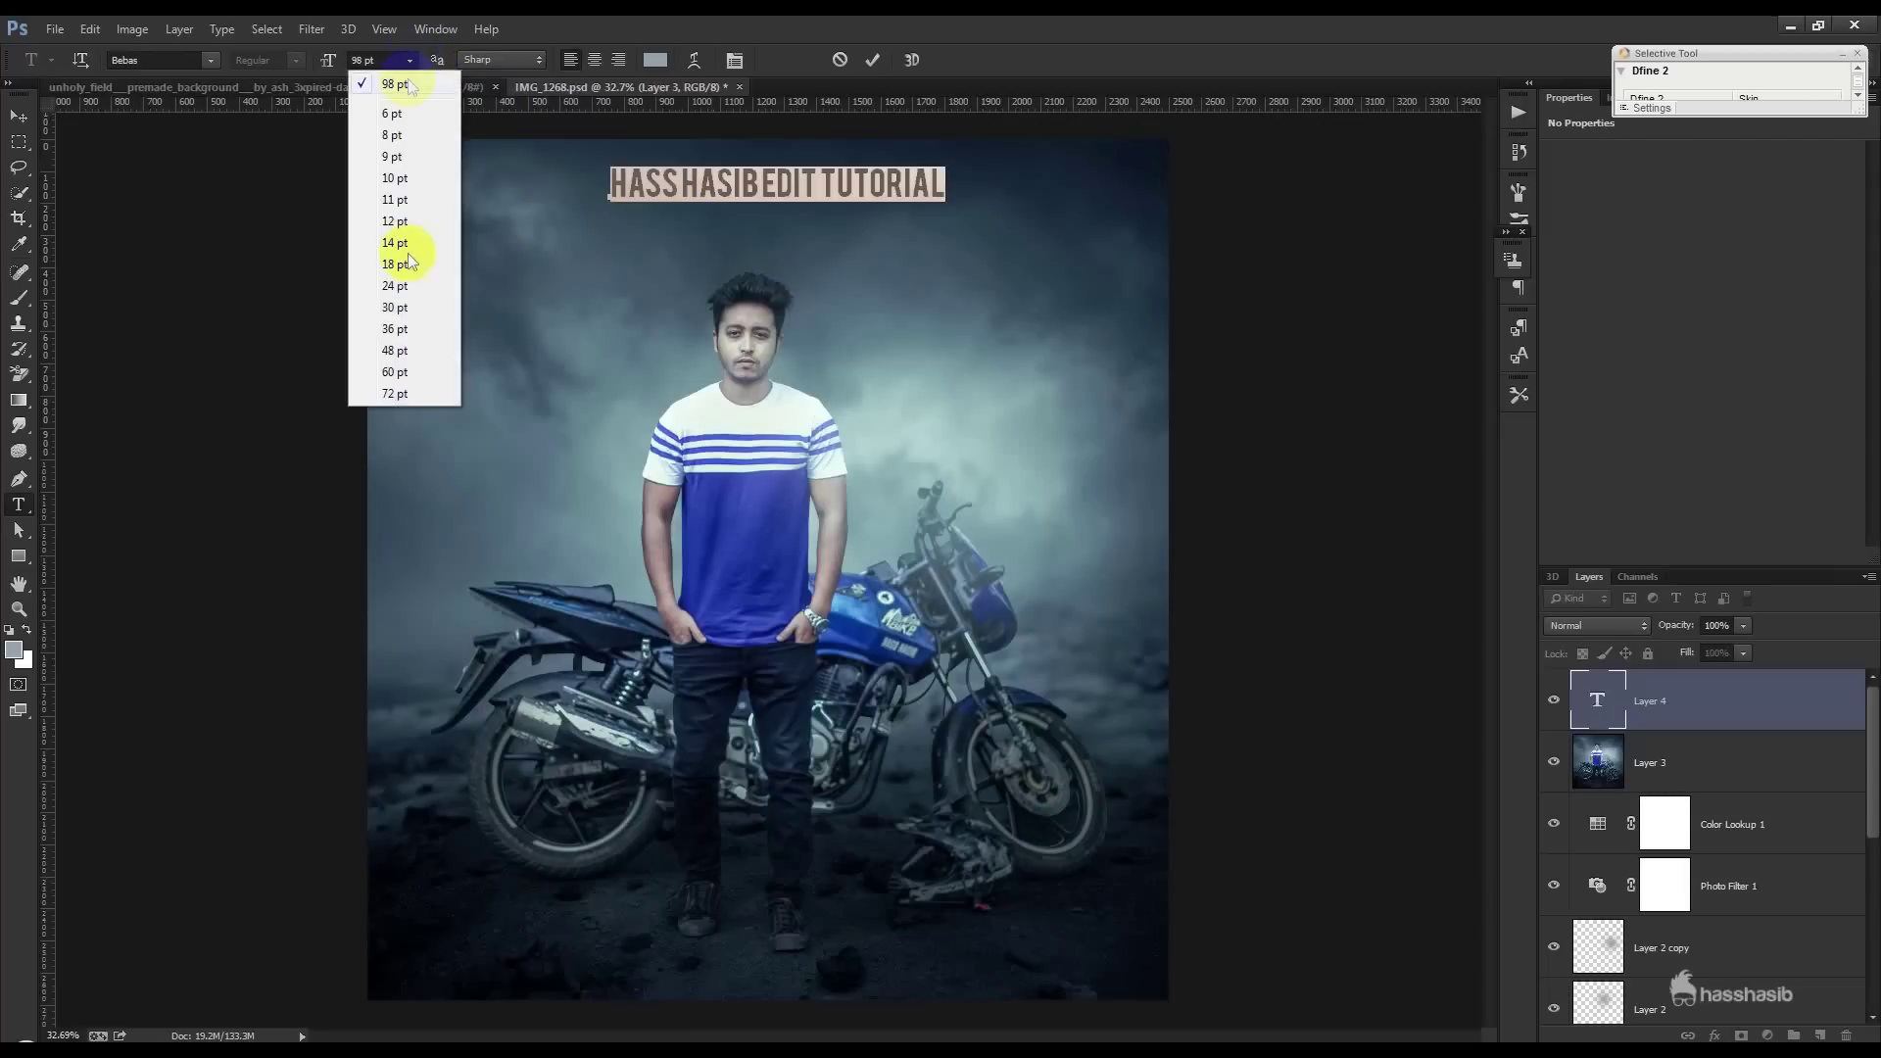
left_click(395, 351)
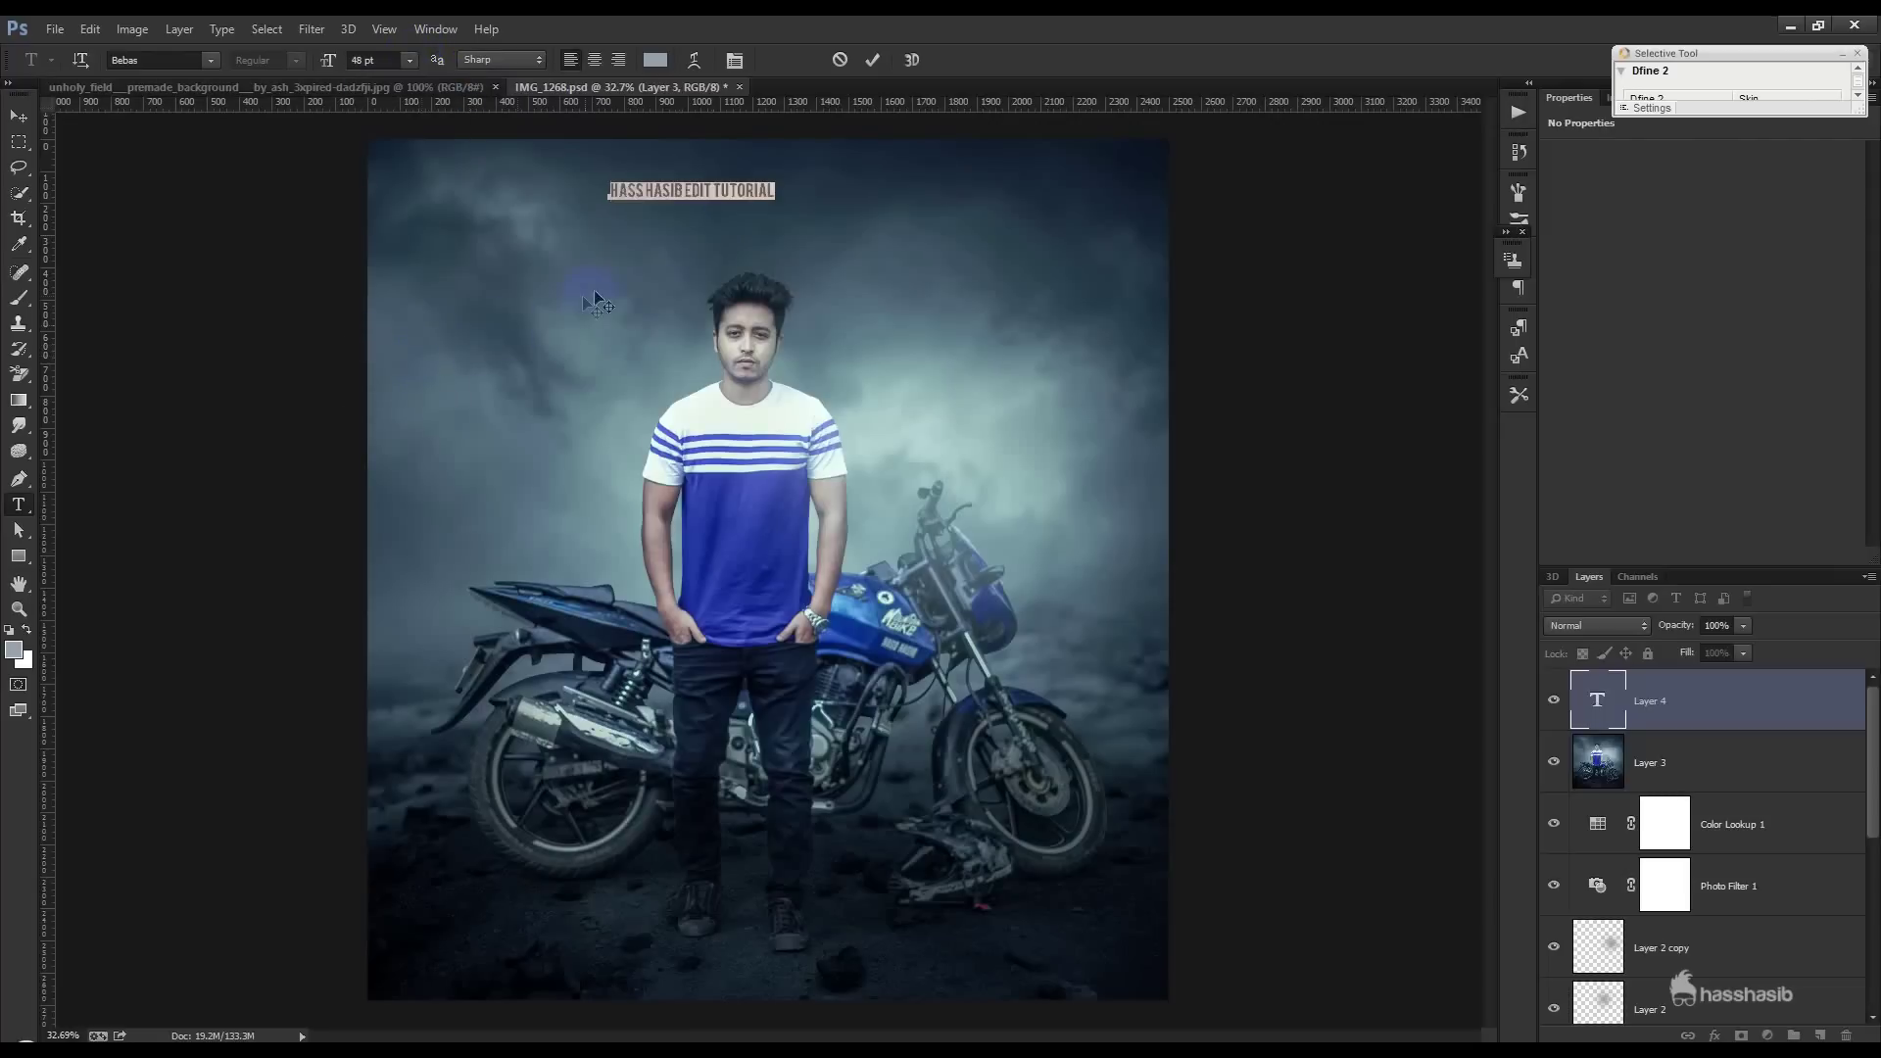
left_click(409, 59)
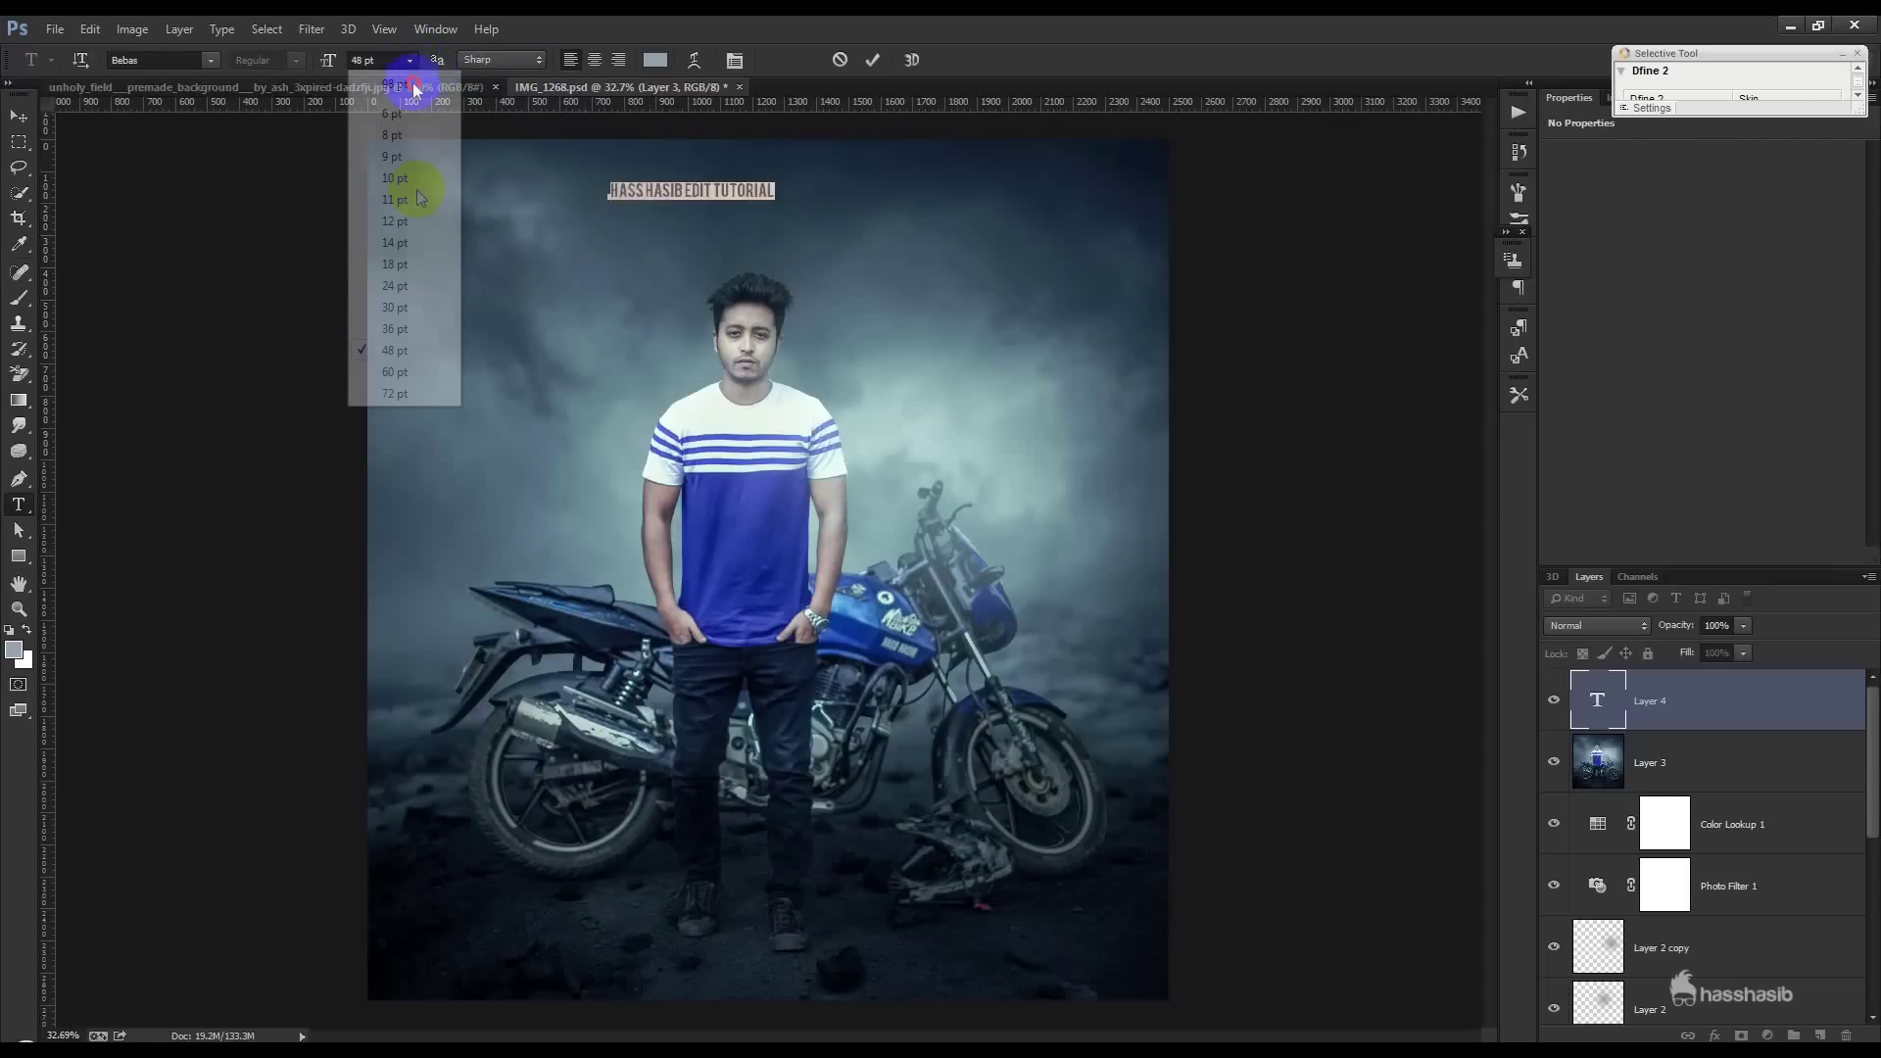
left_click(402, 307)
- Set the heading's tracking to 900 in the Character panel and commit the text
left_click_drag(1517, 241, 1519, 436)
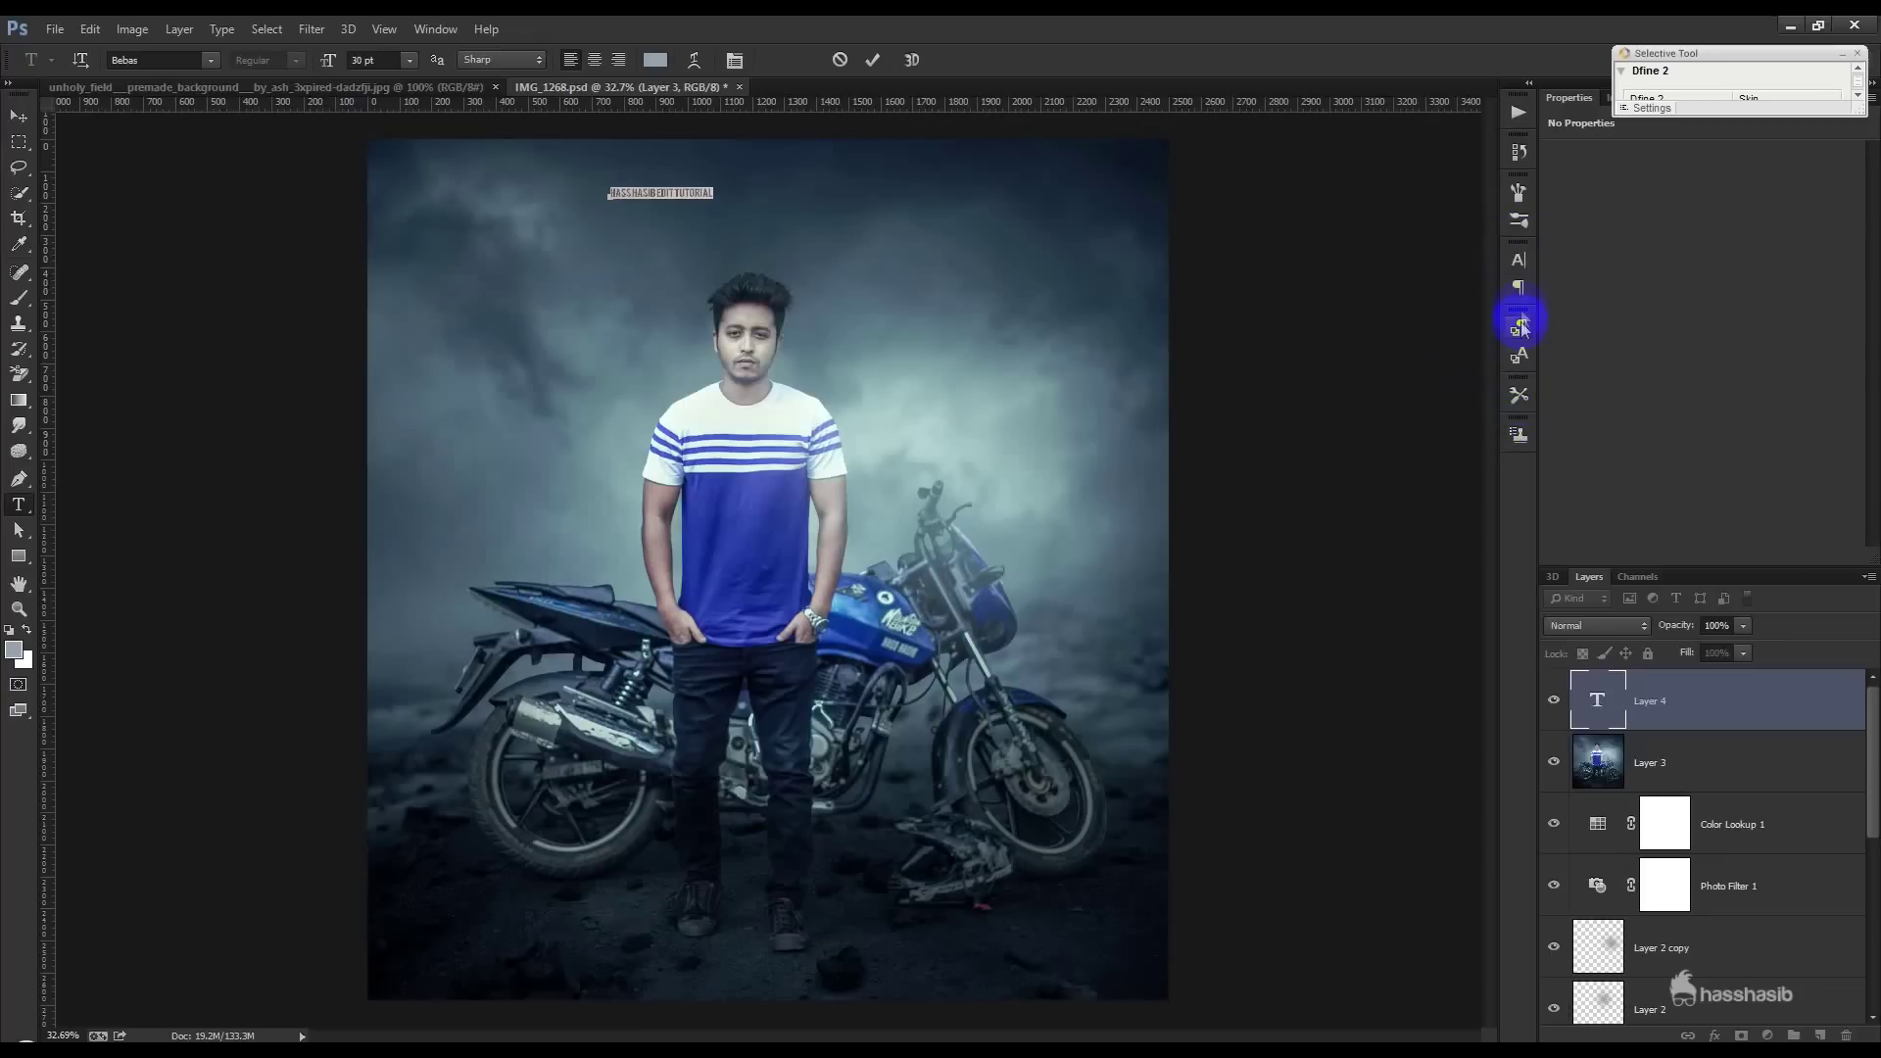
left_click(1518, 259)
left_click(1457, 323)
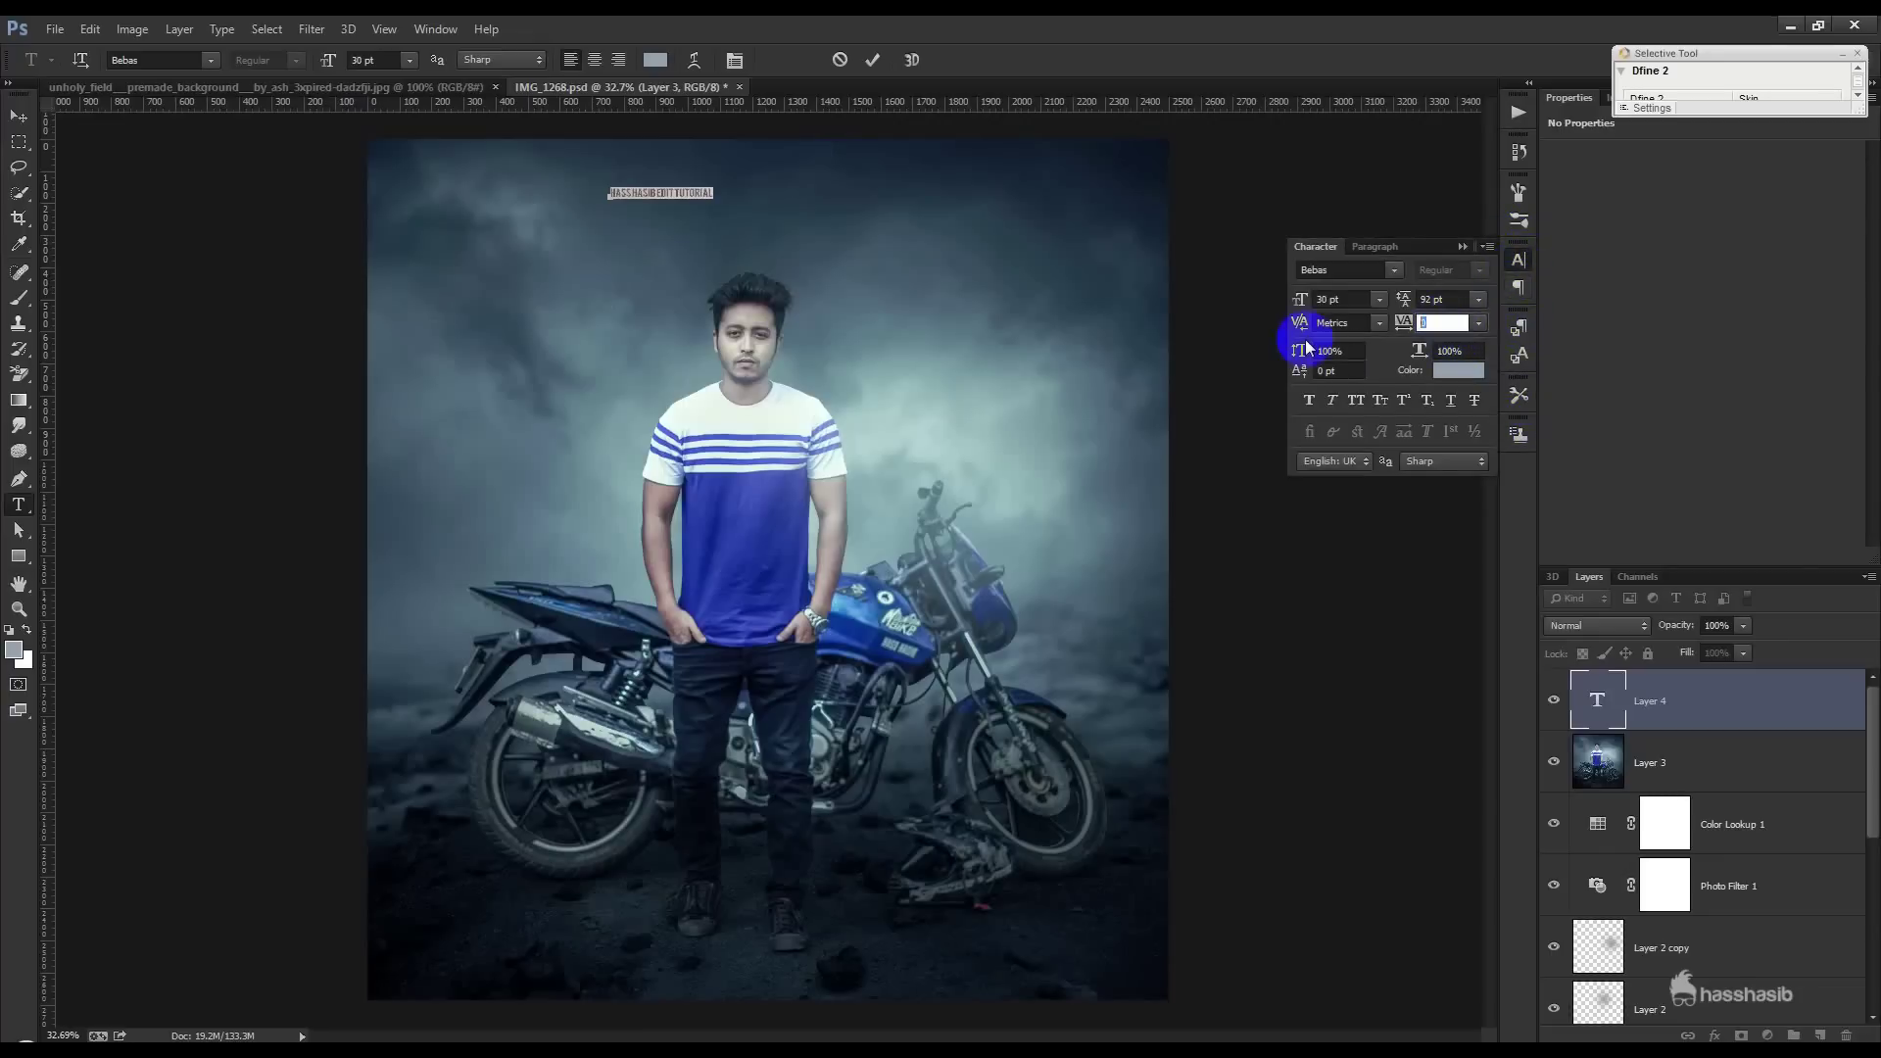
type("200")
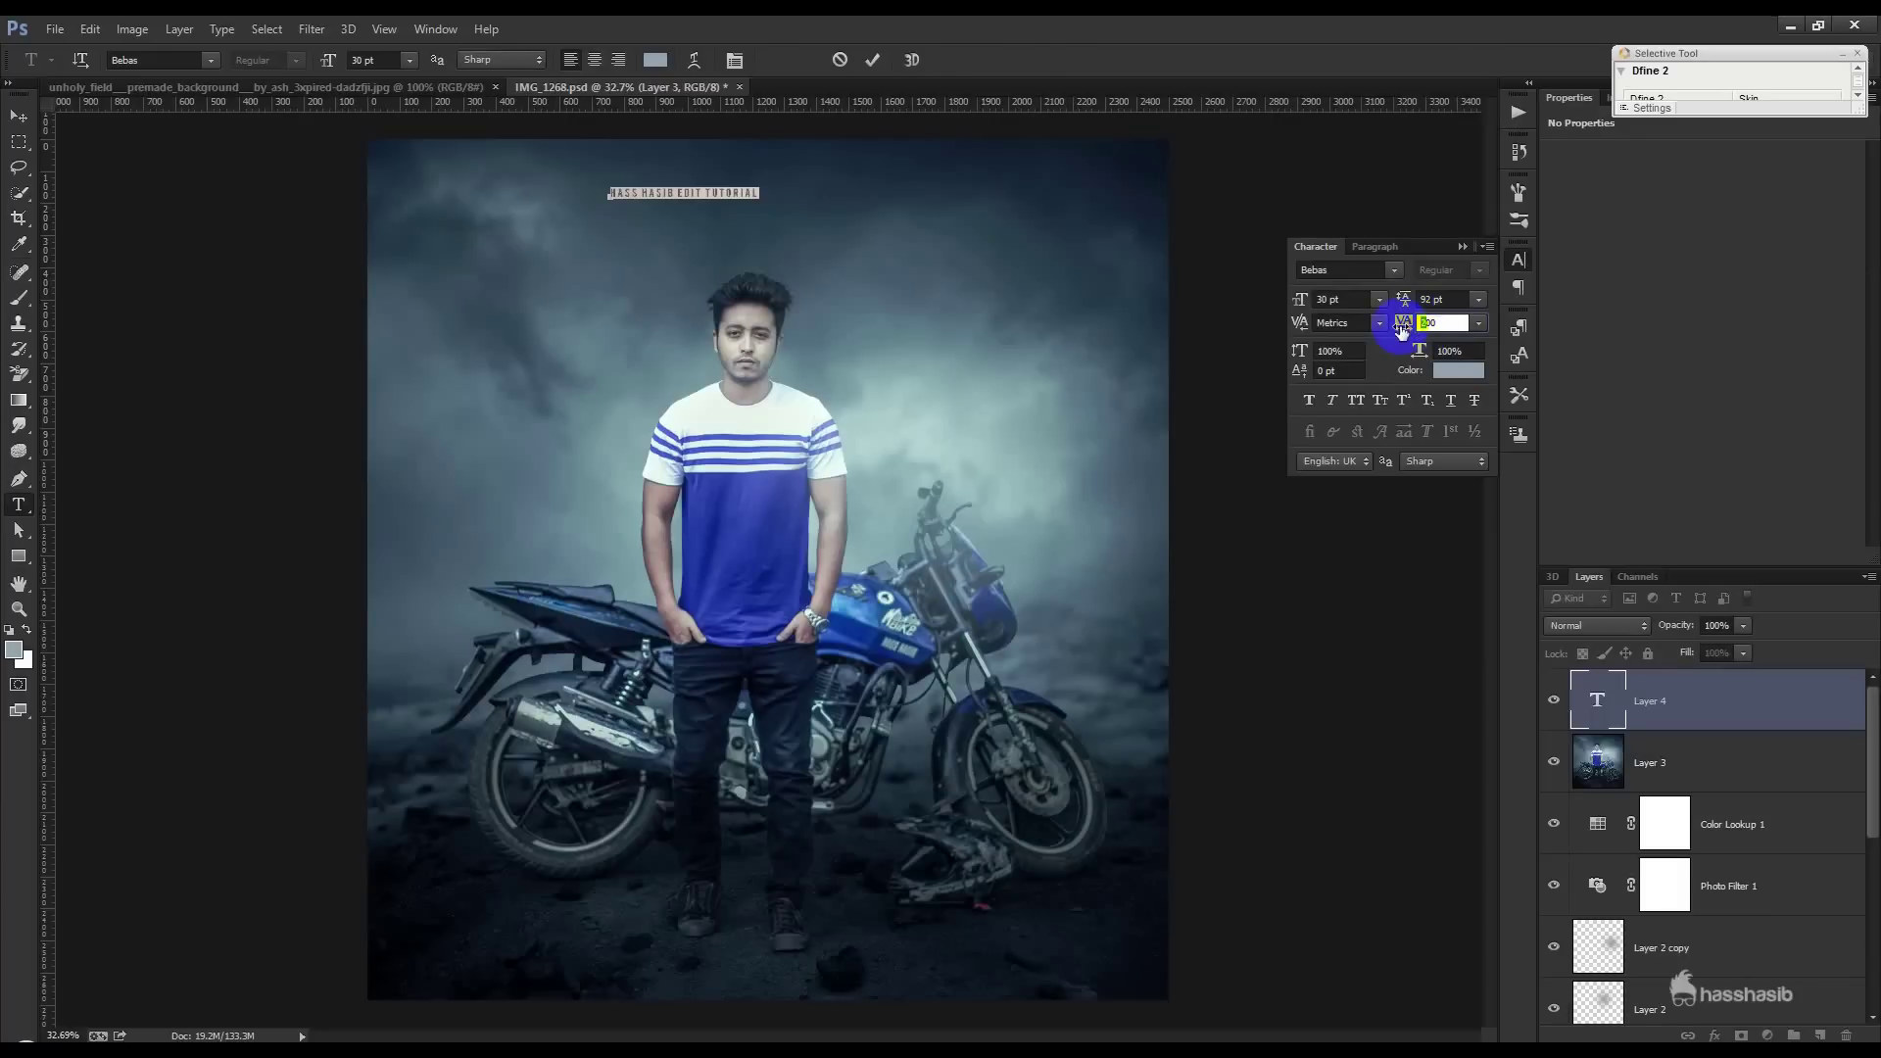
type("9")
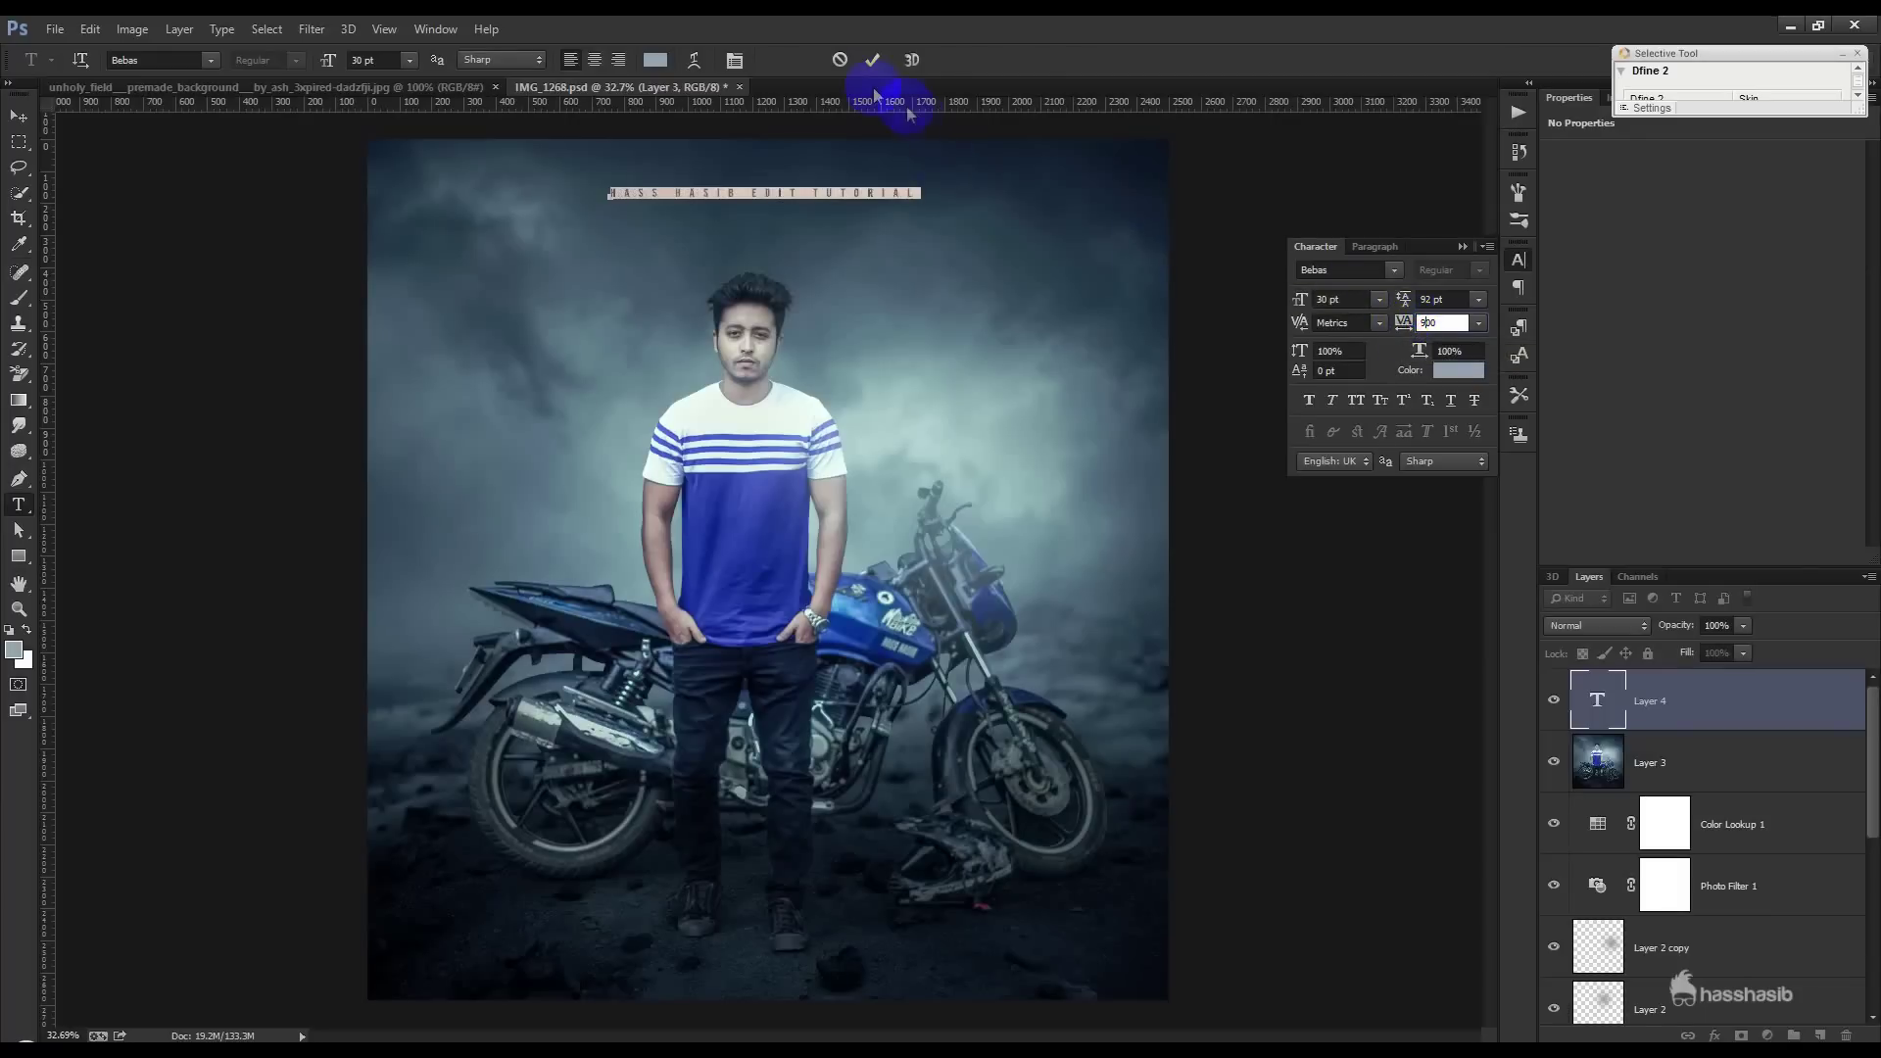
left_click(872, 61)
- Centre the heading horizontally near the top of the canvas
left_click(19, 114)
left_click_drag(894, 219, 890, 215)
key("ctrl+a")
left_click(490, 60)
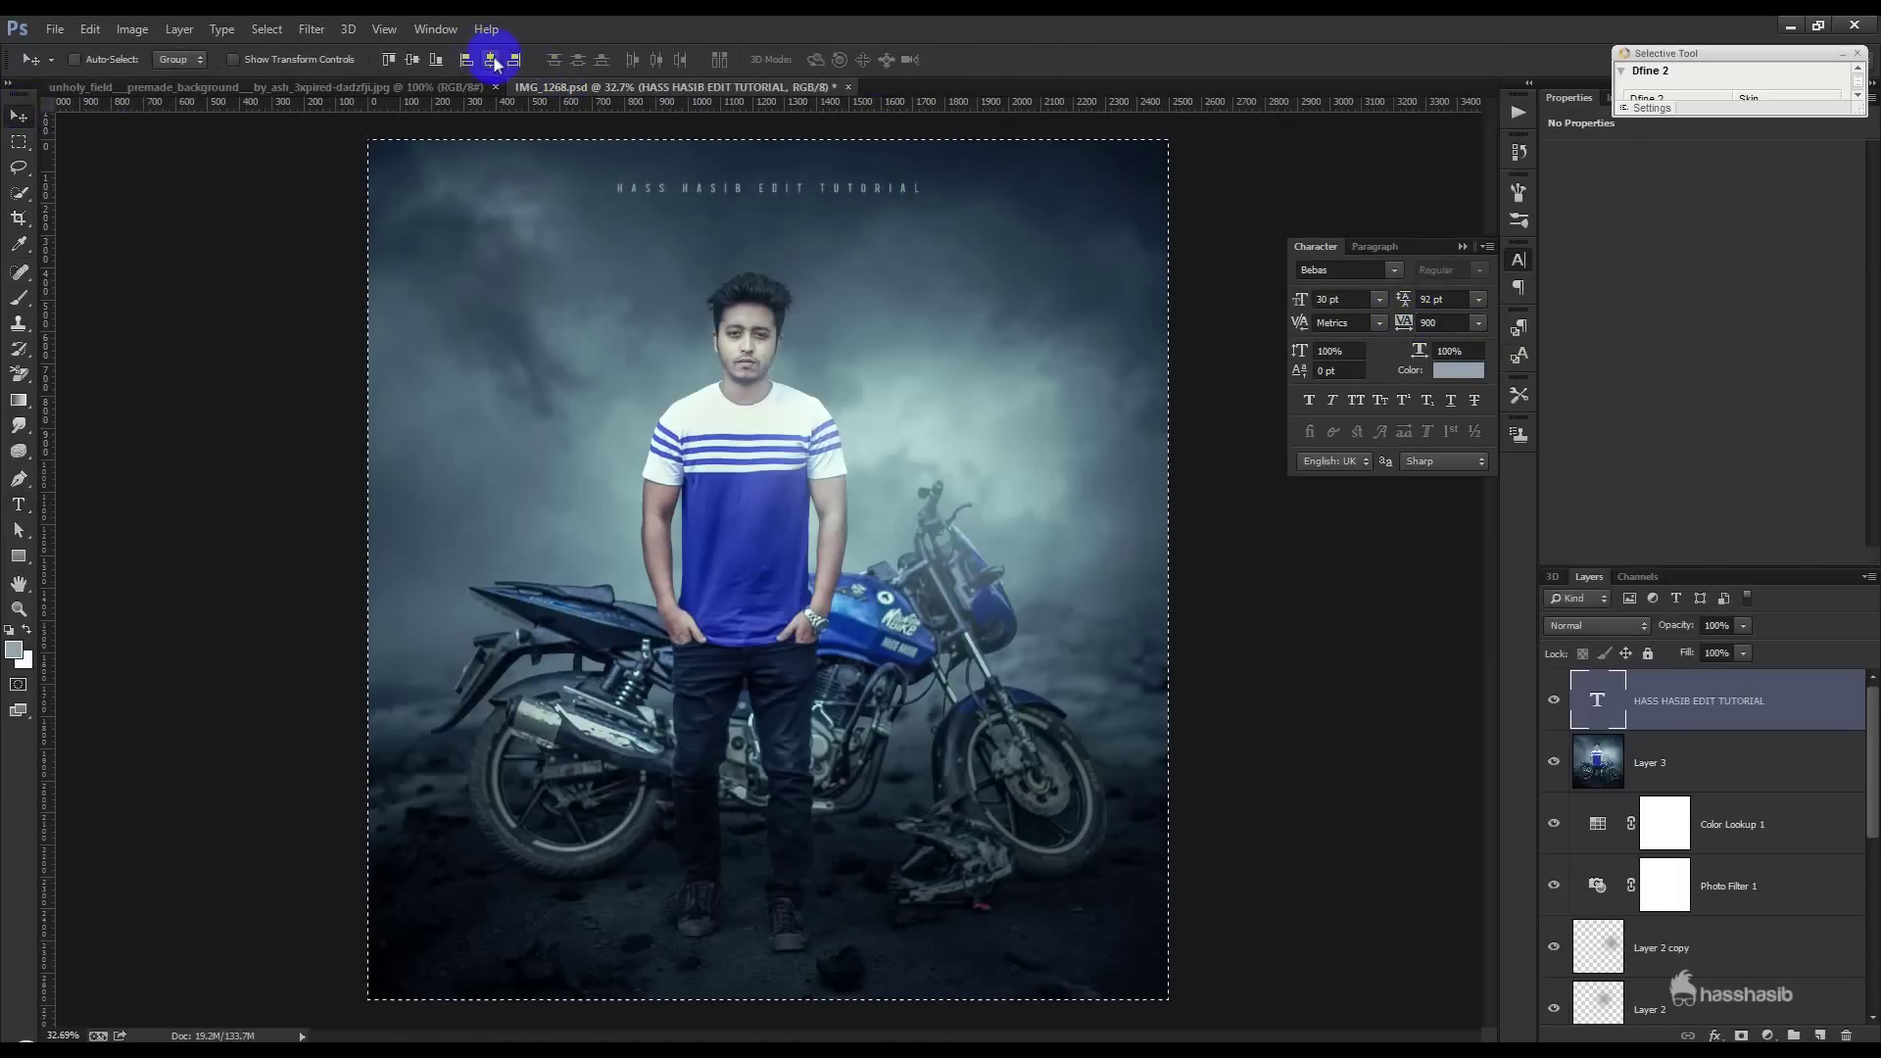
key("ctrl+d")
- Delete Layer 3 from the layer stack
left_click(1683, 743)
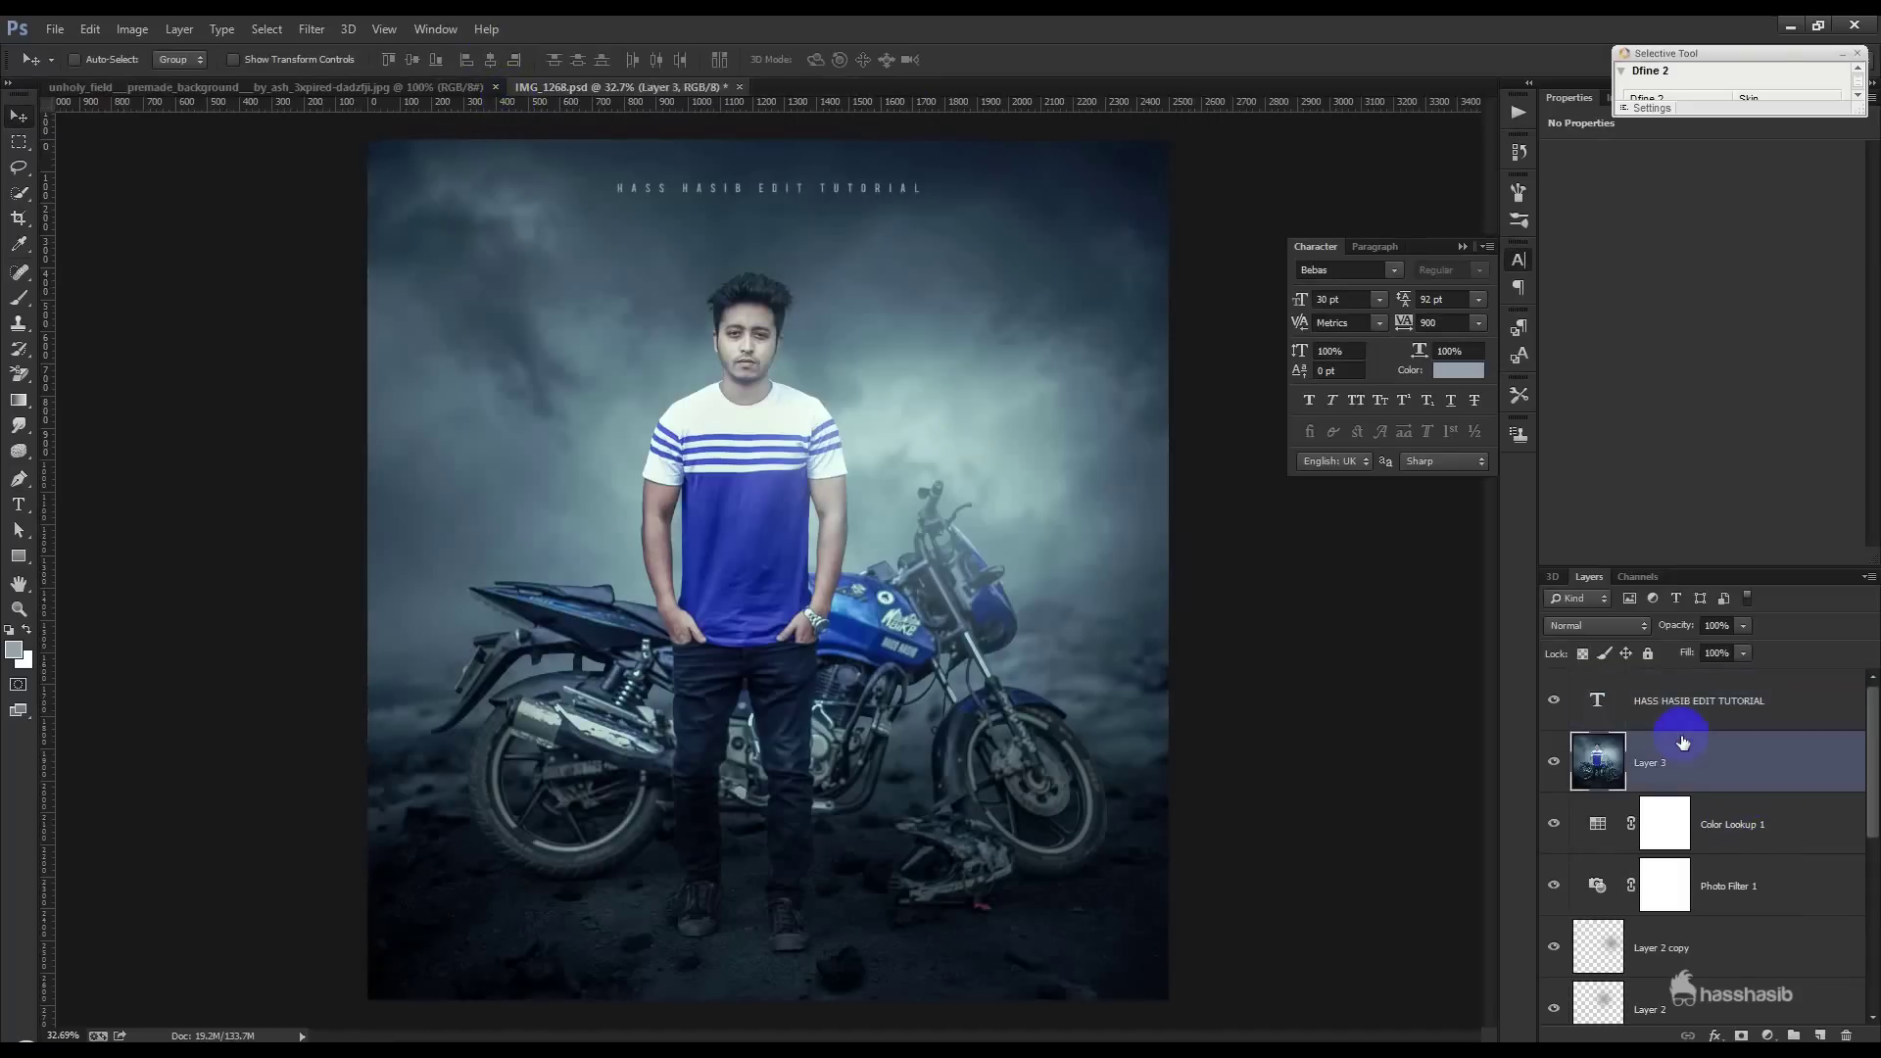
key("Delete")
left_click(1686, 708)
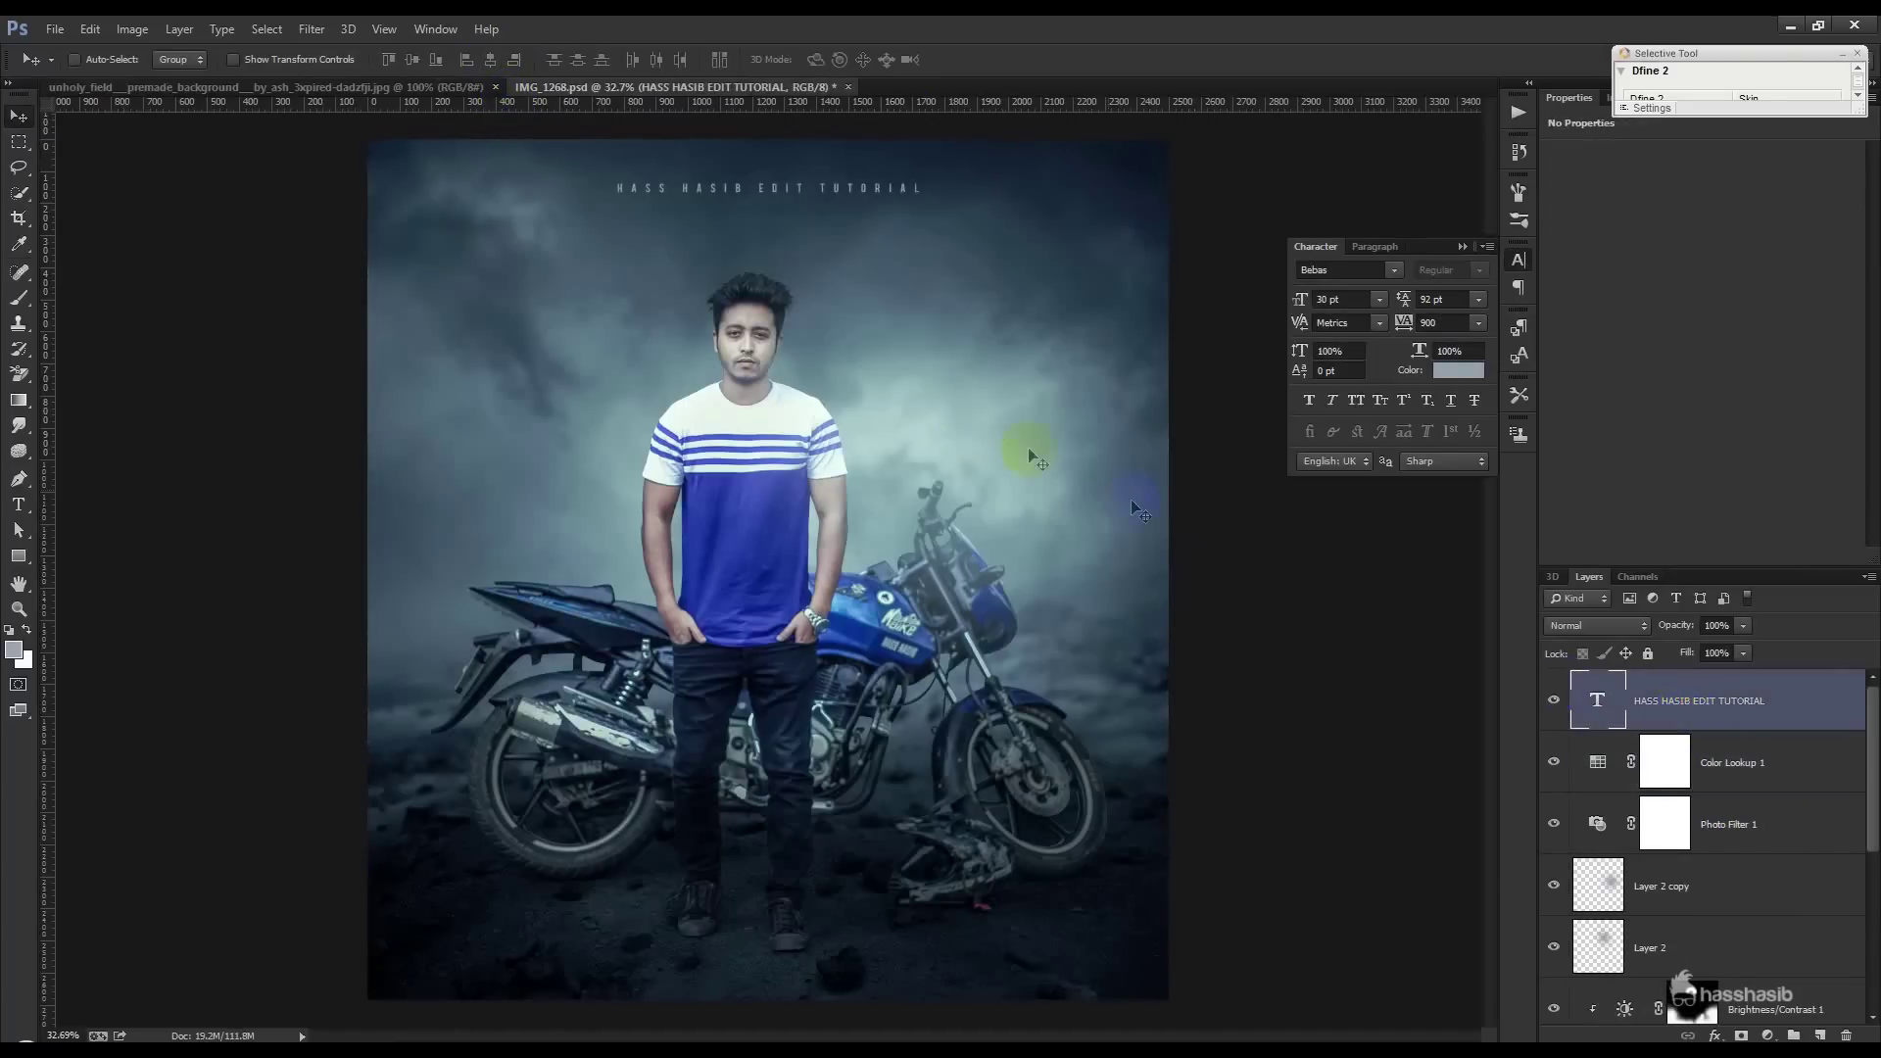
- Copy the heading to the image bottom and retype it as the website address at 24 pt
left_click_drag(889, 228, 959, 1001)
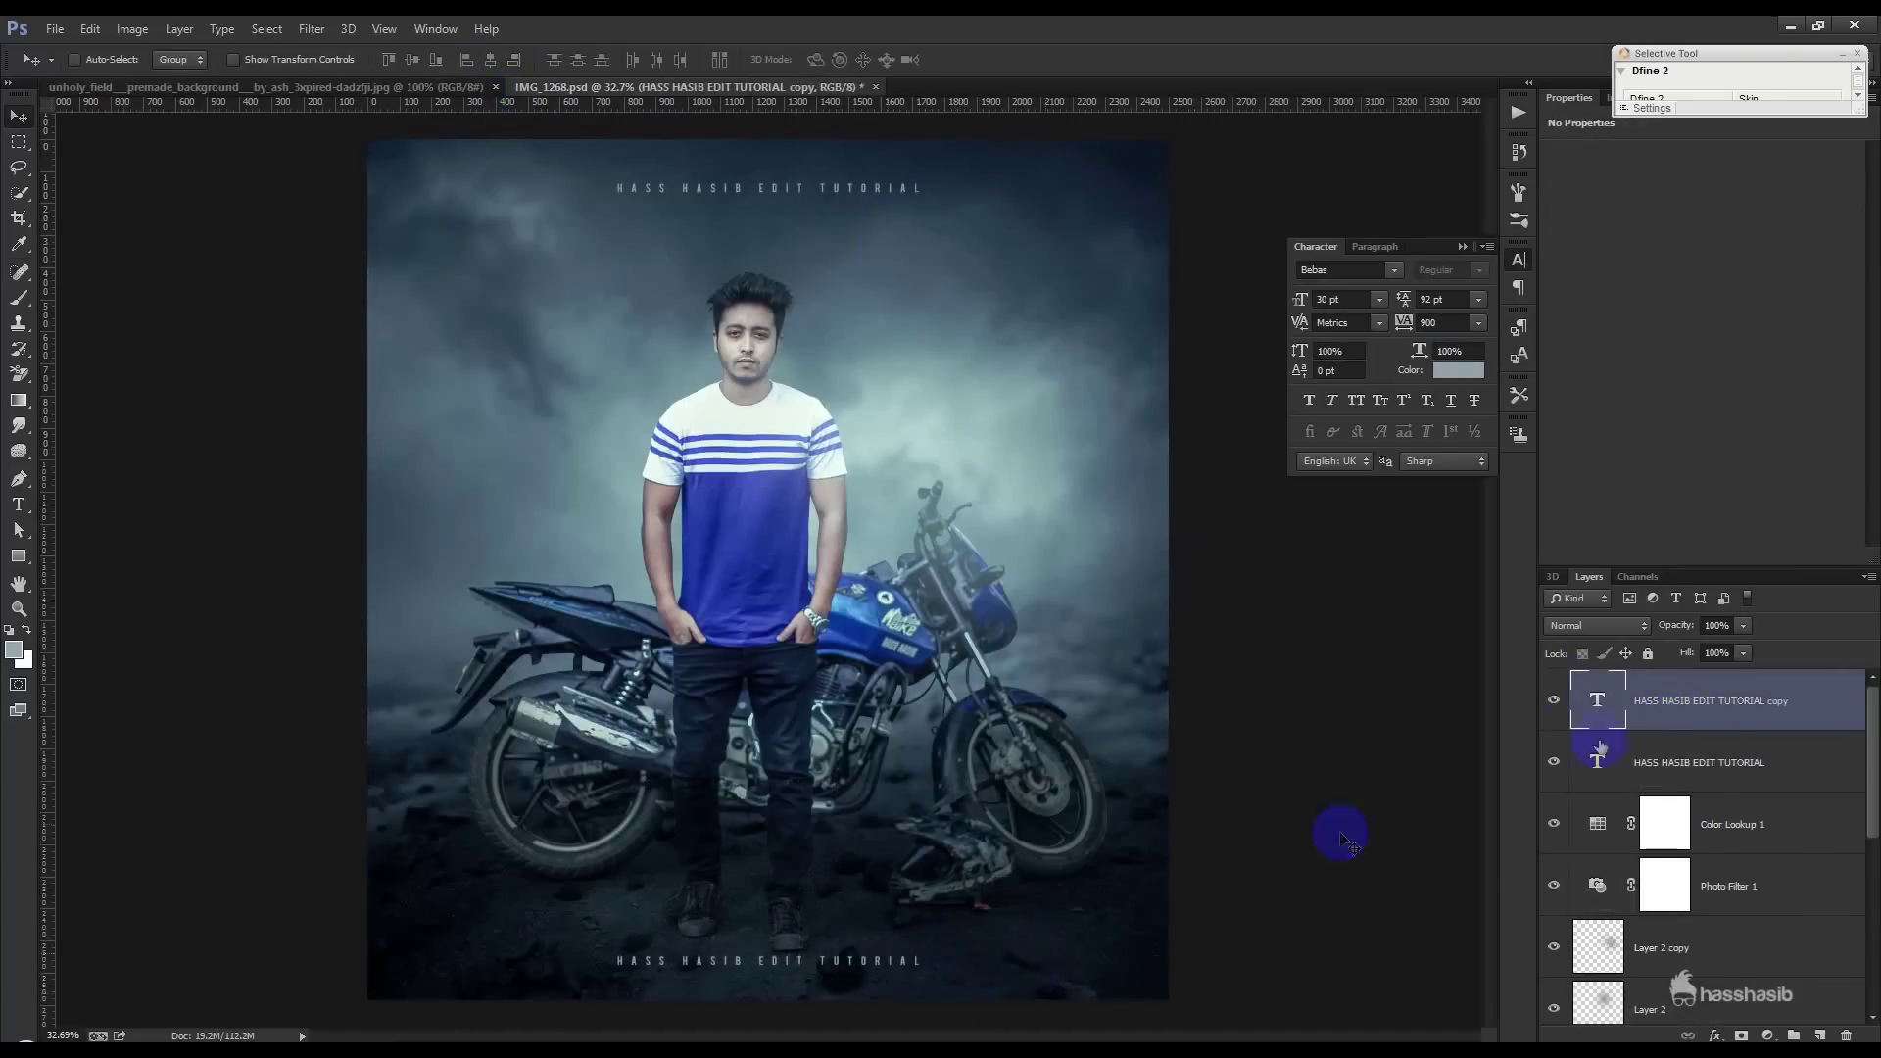
double_click(1599, 701)
type("www")
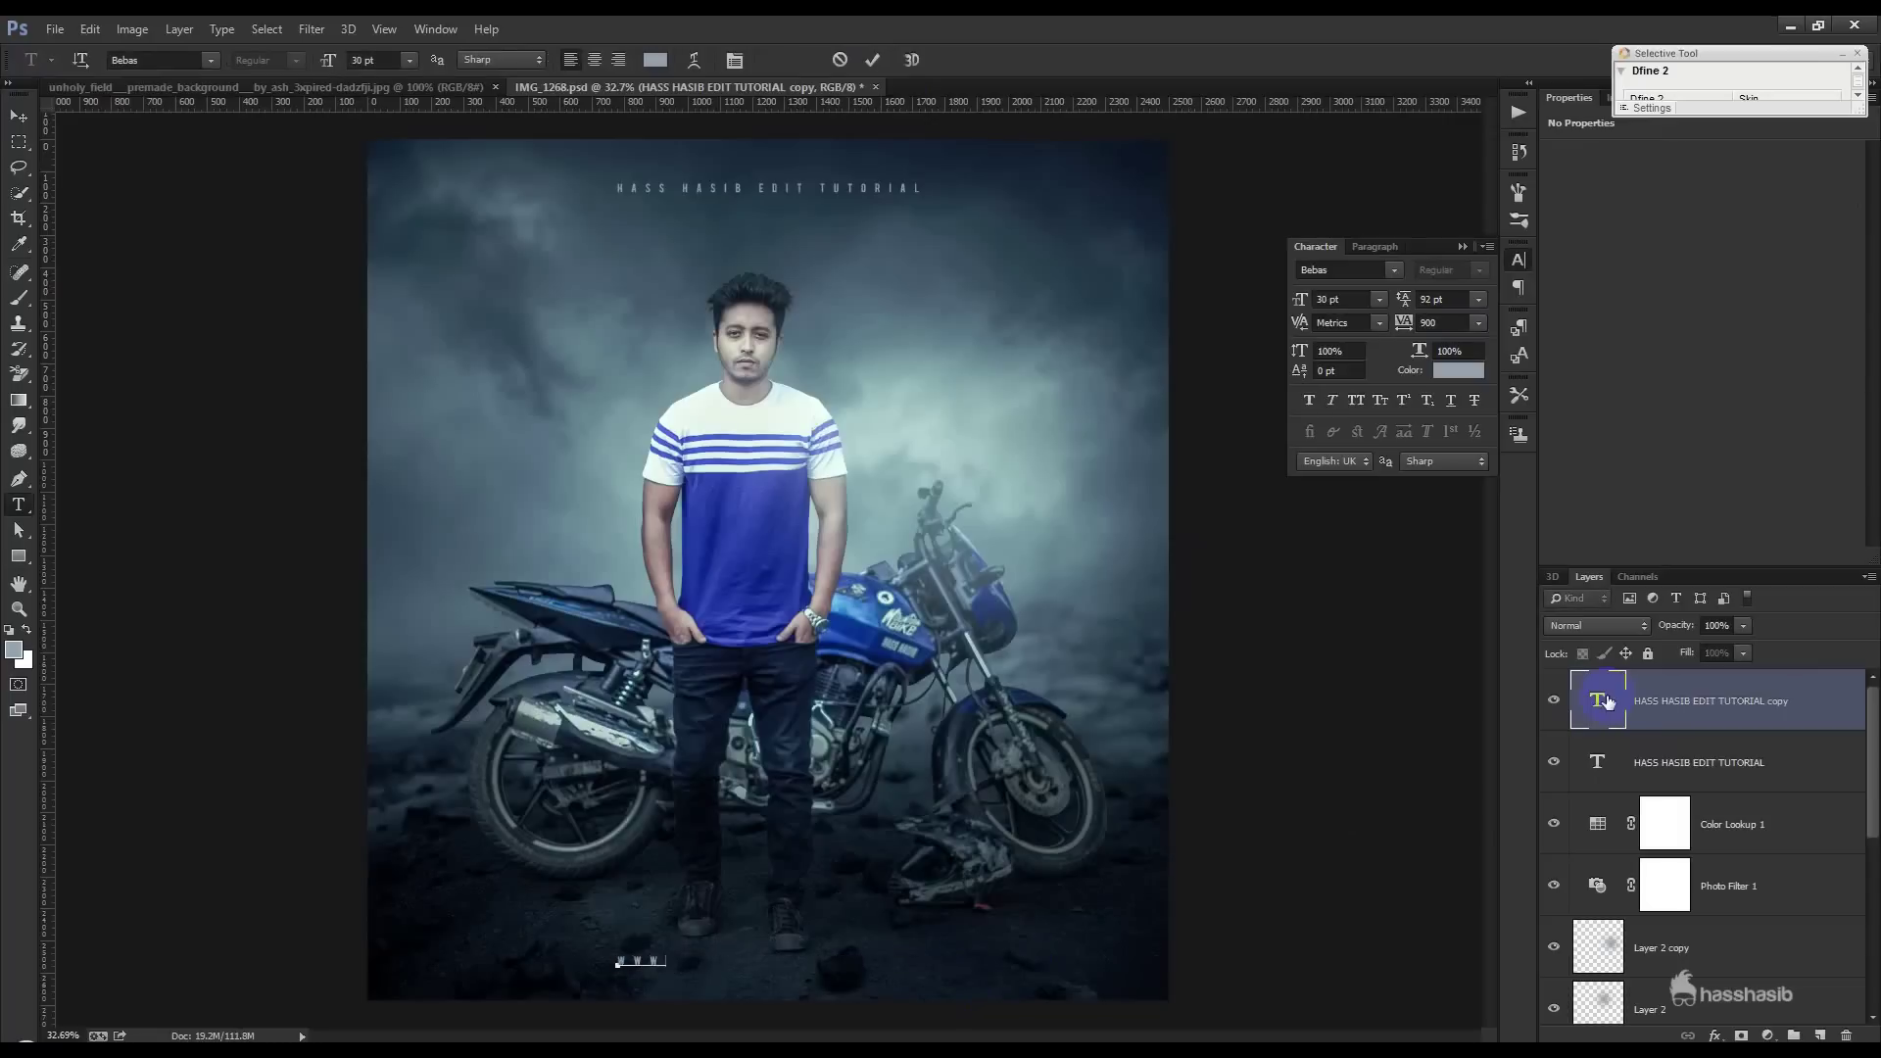
type("s")
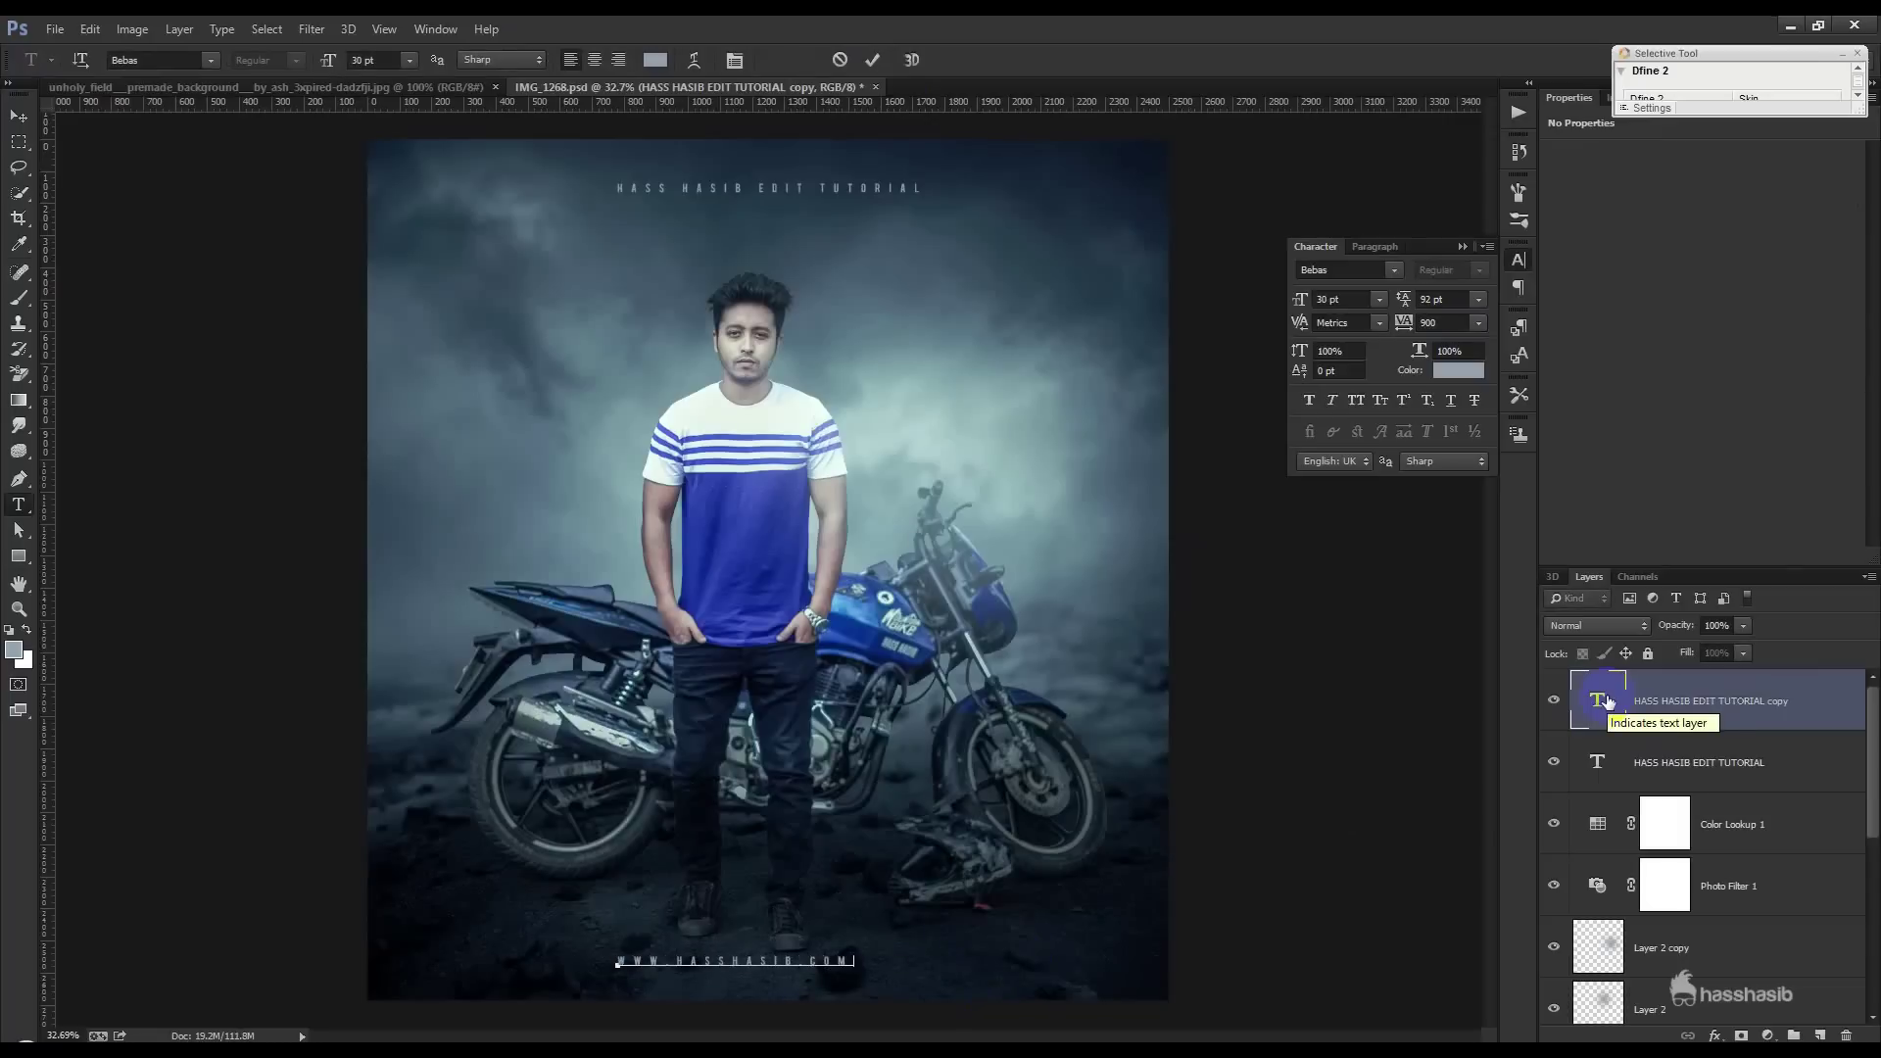
key("ctrl+a")
left_click(407, 59)
left_click(423, 257)
- Give the website line tracking 1500, position it near the bottom, and open its colour picker
left_click(1450, 324)
type("1500")
left_click(869, 60)
key("v")
left_click_drag(853, 576, 853, 592)
key("t")
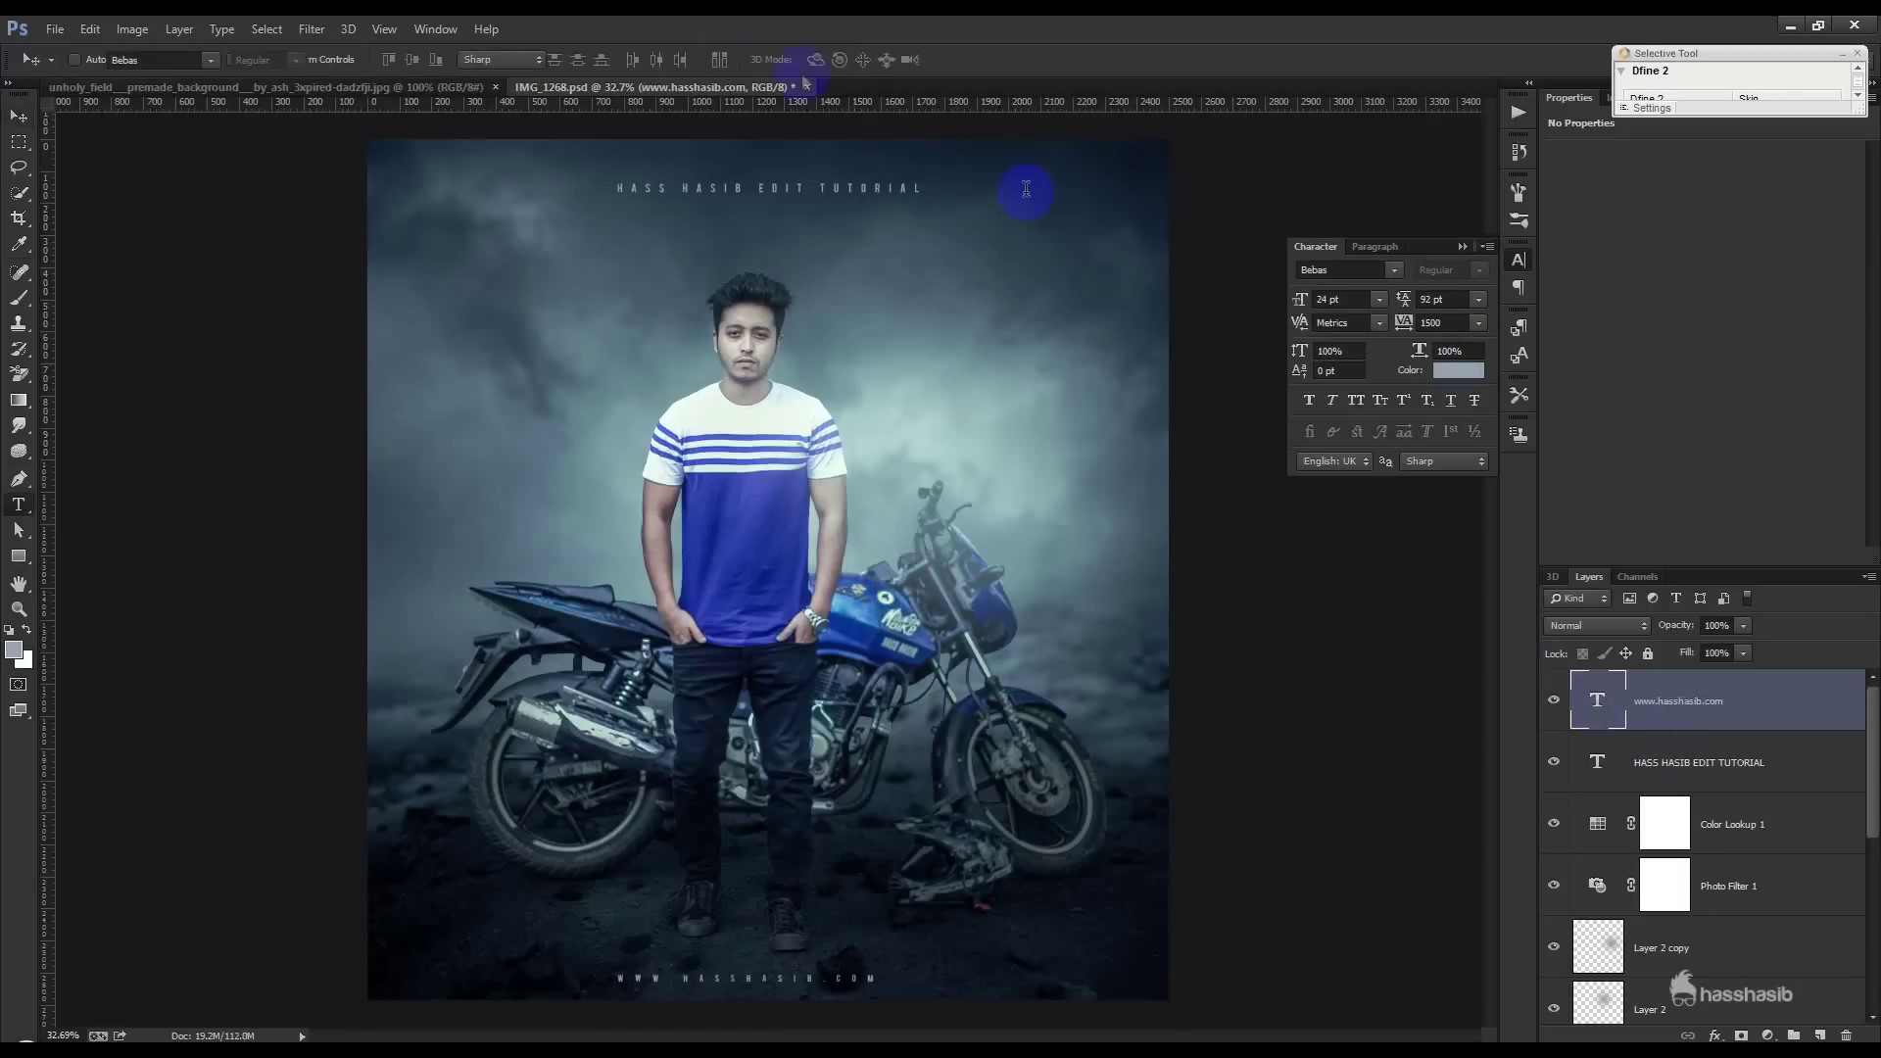
left_click(648, 60)
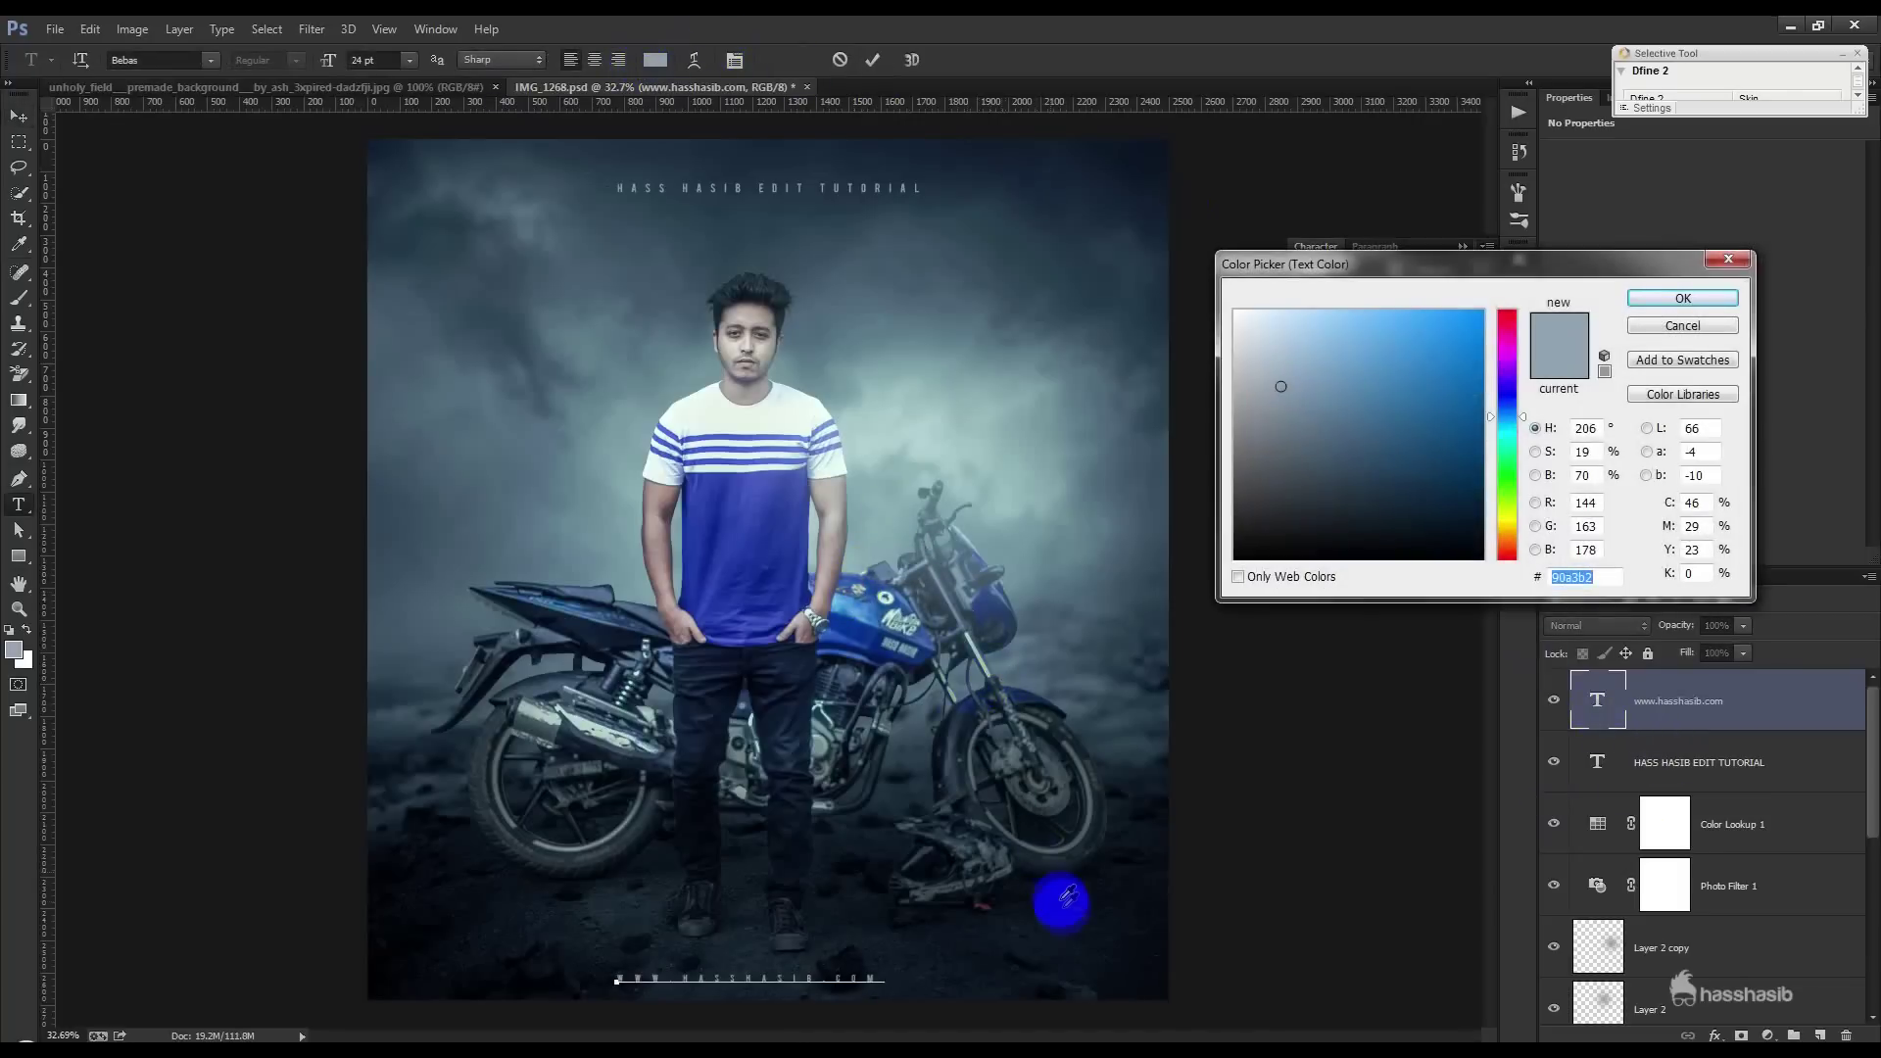
- Colour the website text with a grey-cyan sampled from the fog
left_click_drag(1068, 896, 801, 714)
left_click_drag(943, 494, 1136, 588)
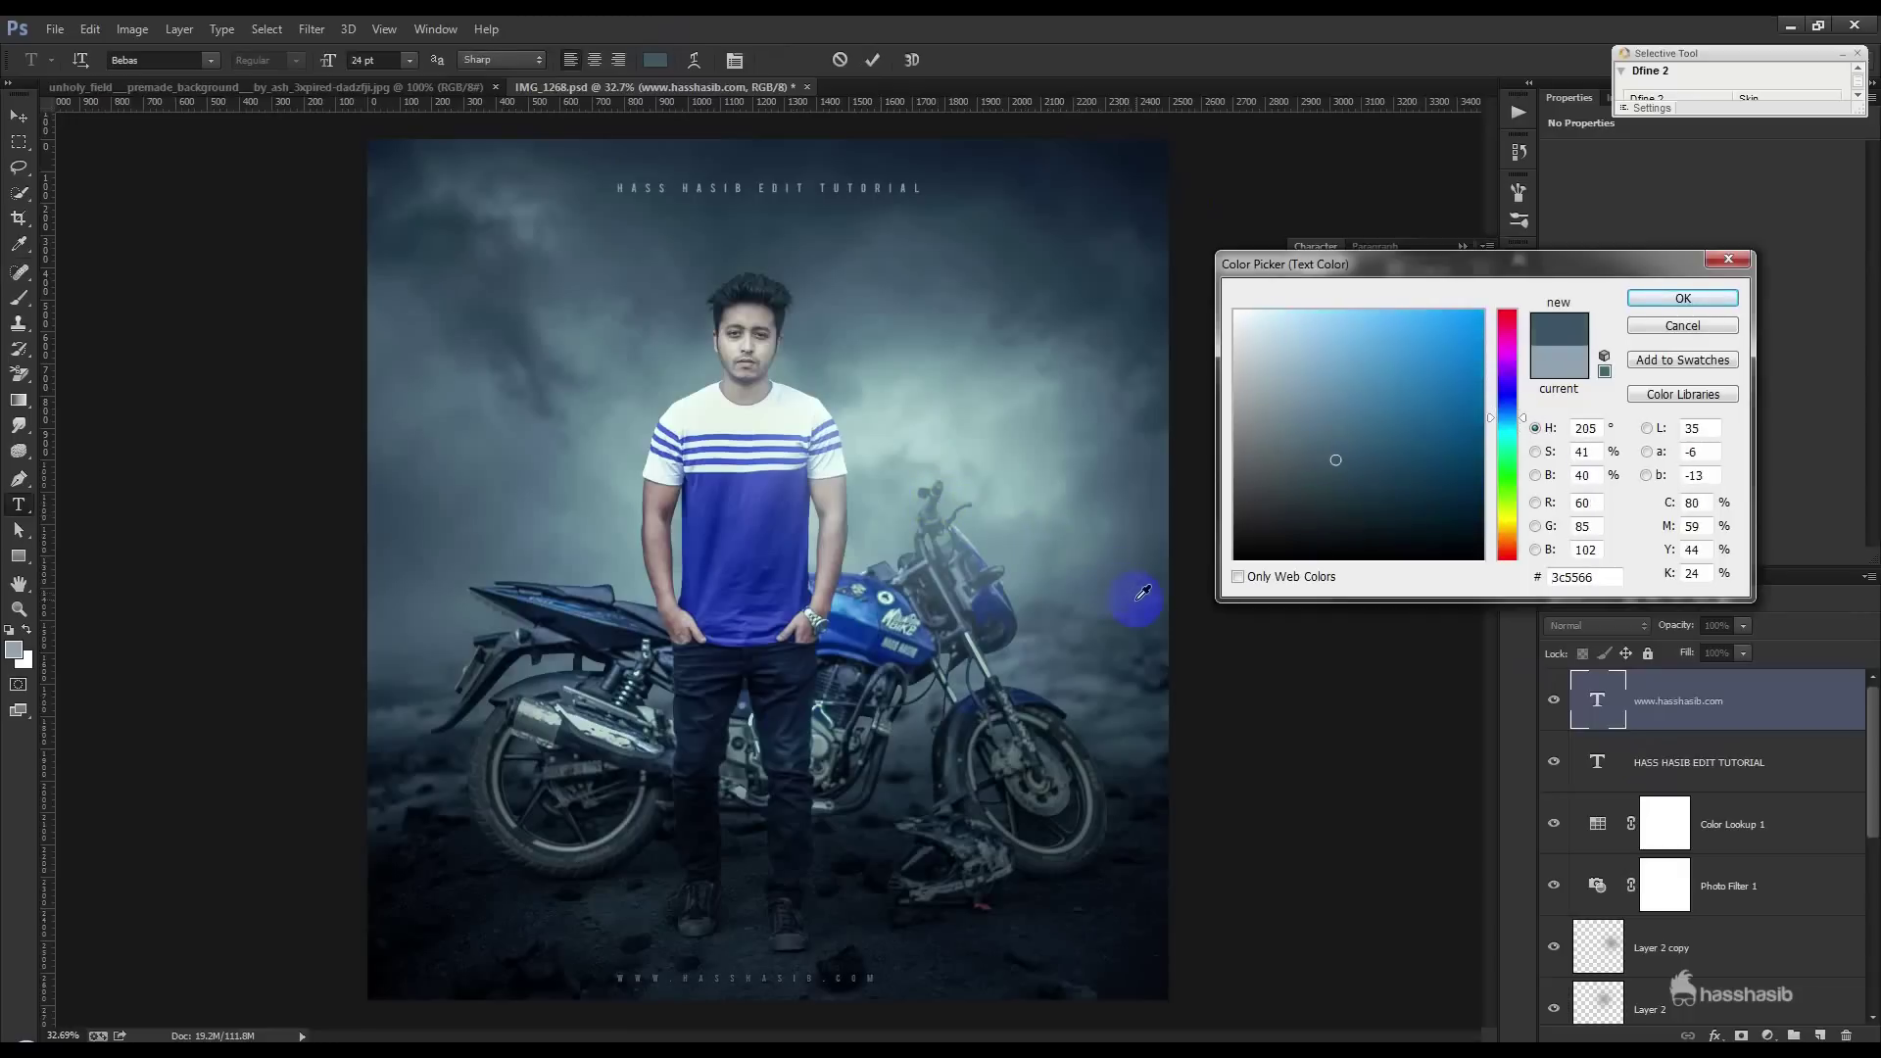
left_click(1665, 298)
left_click(872, 60)
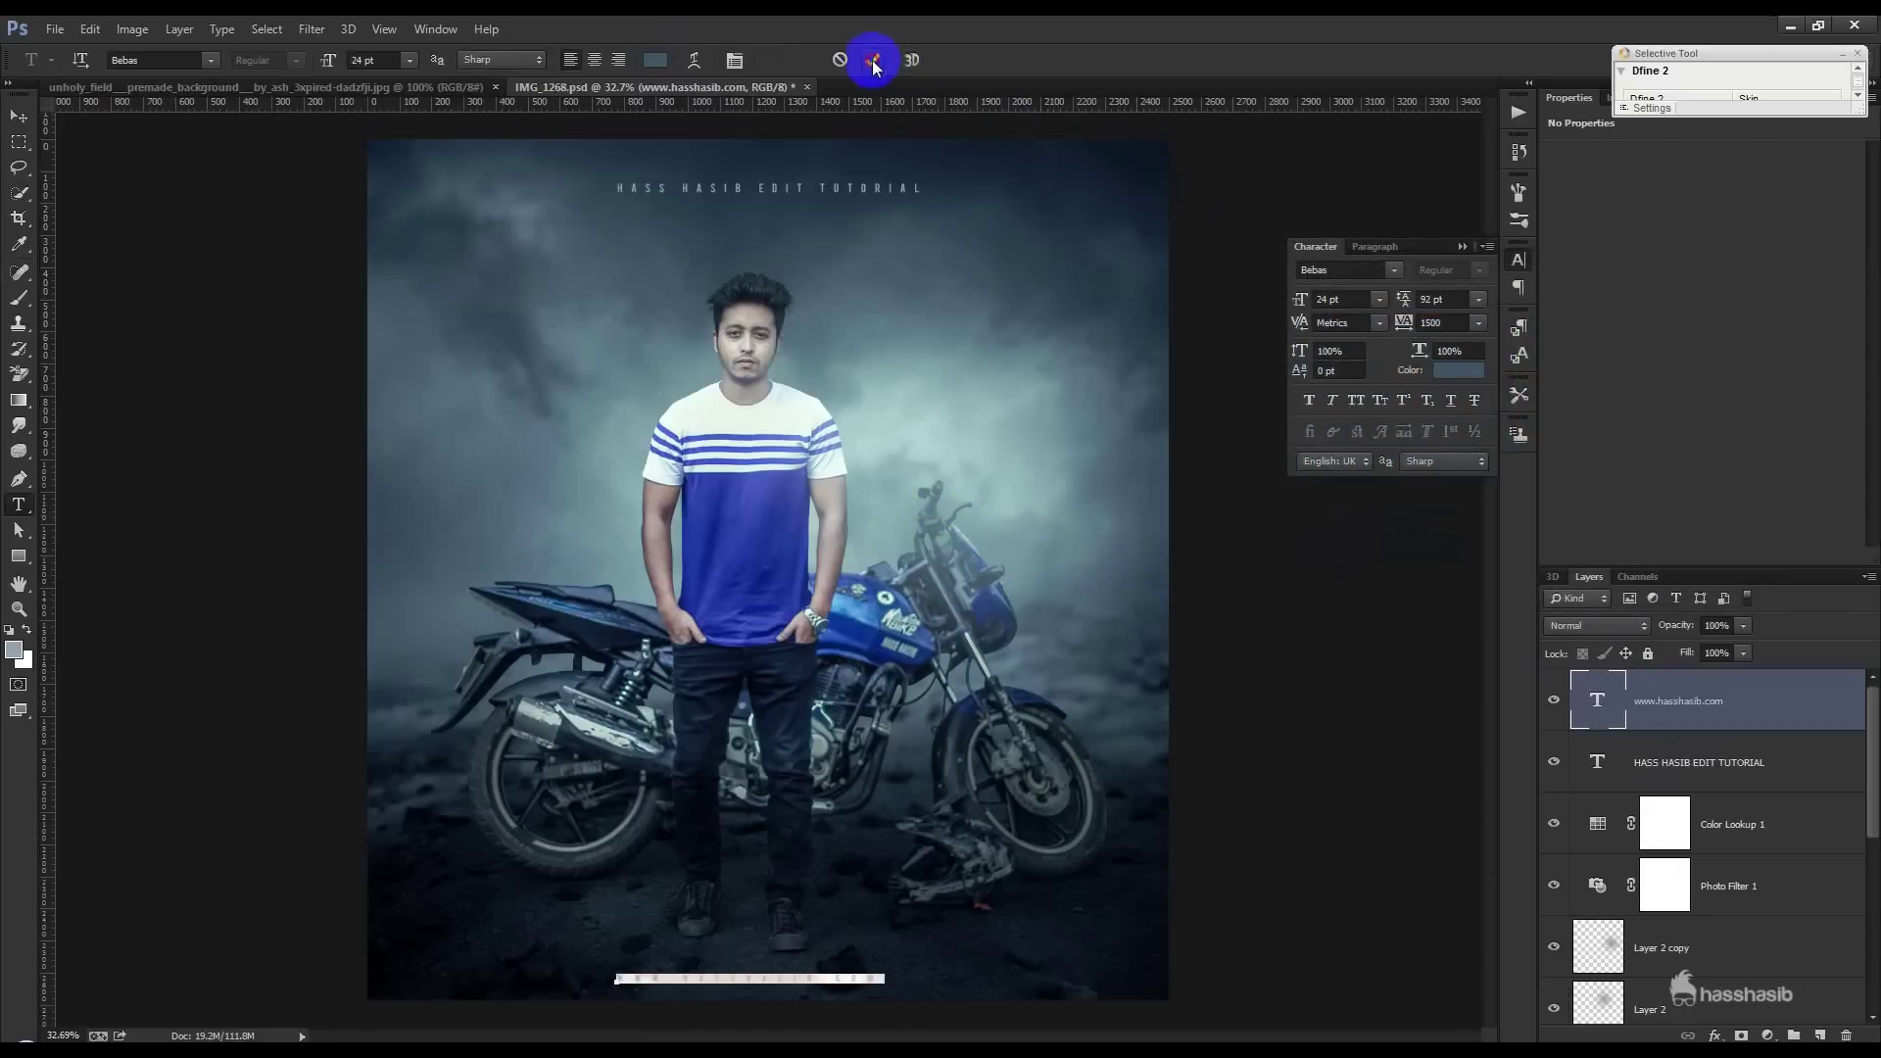
- Centre the website text horizontally and move it up just under the title
key("v")
key("ctrl+a")
left_click(490, 60)
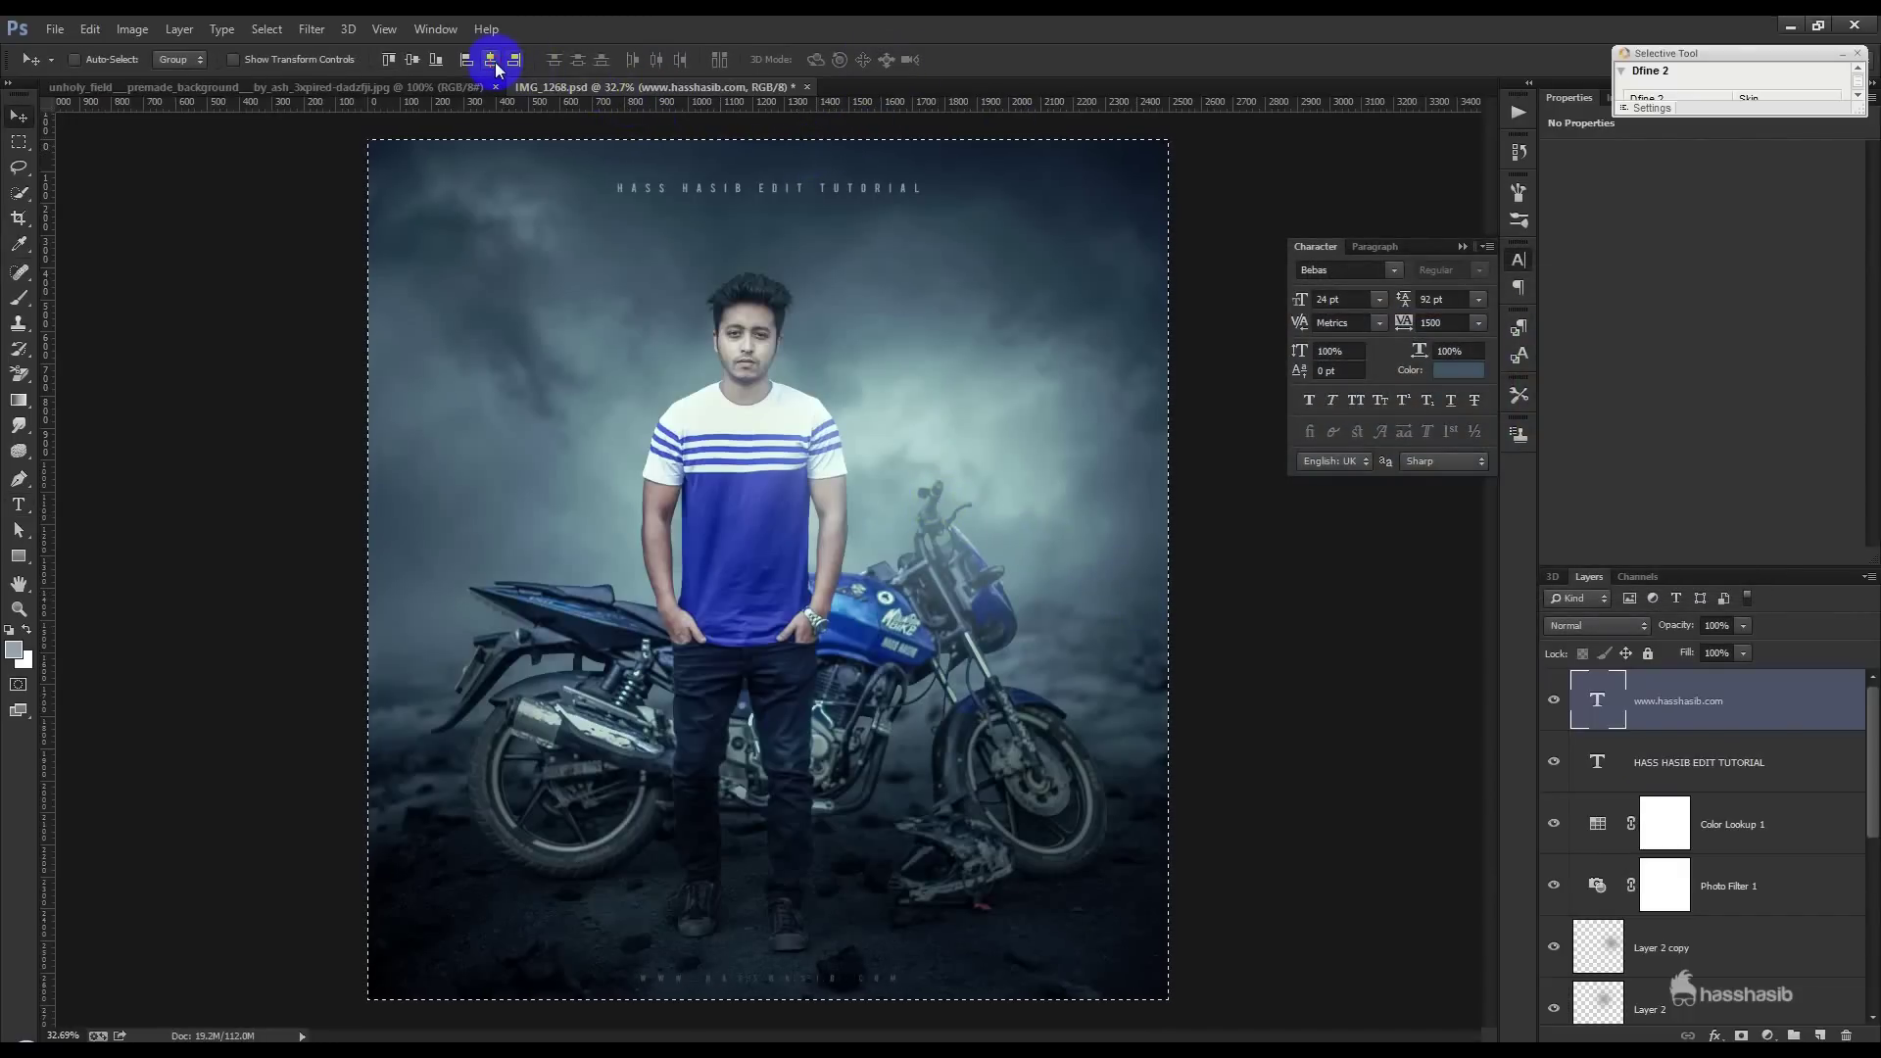
key("ctrl+d")
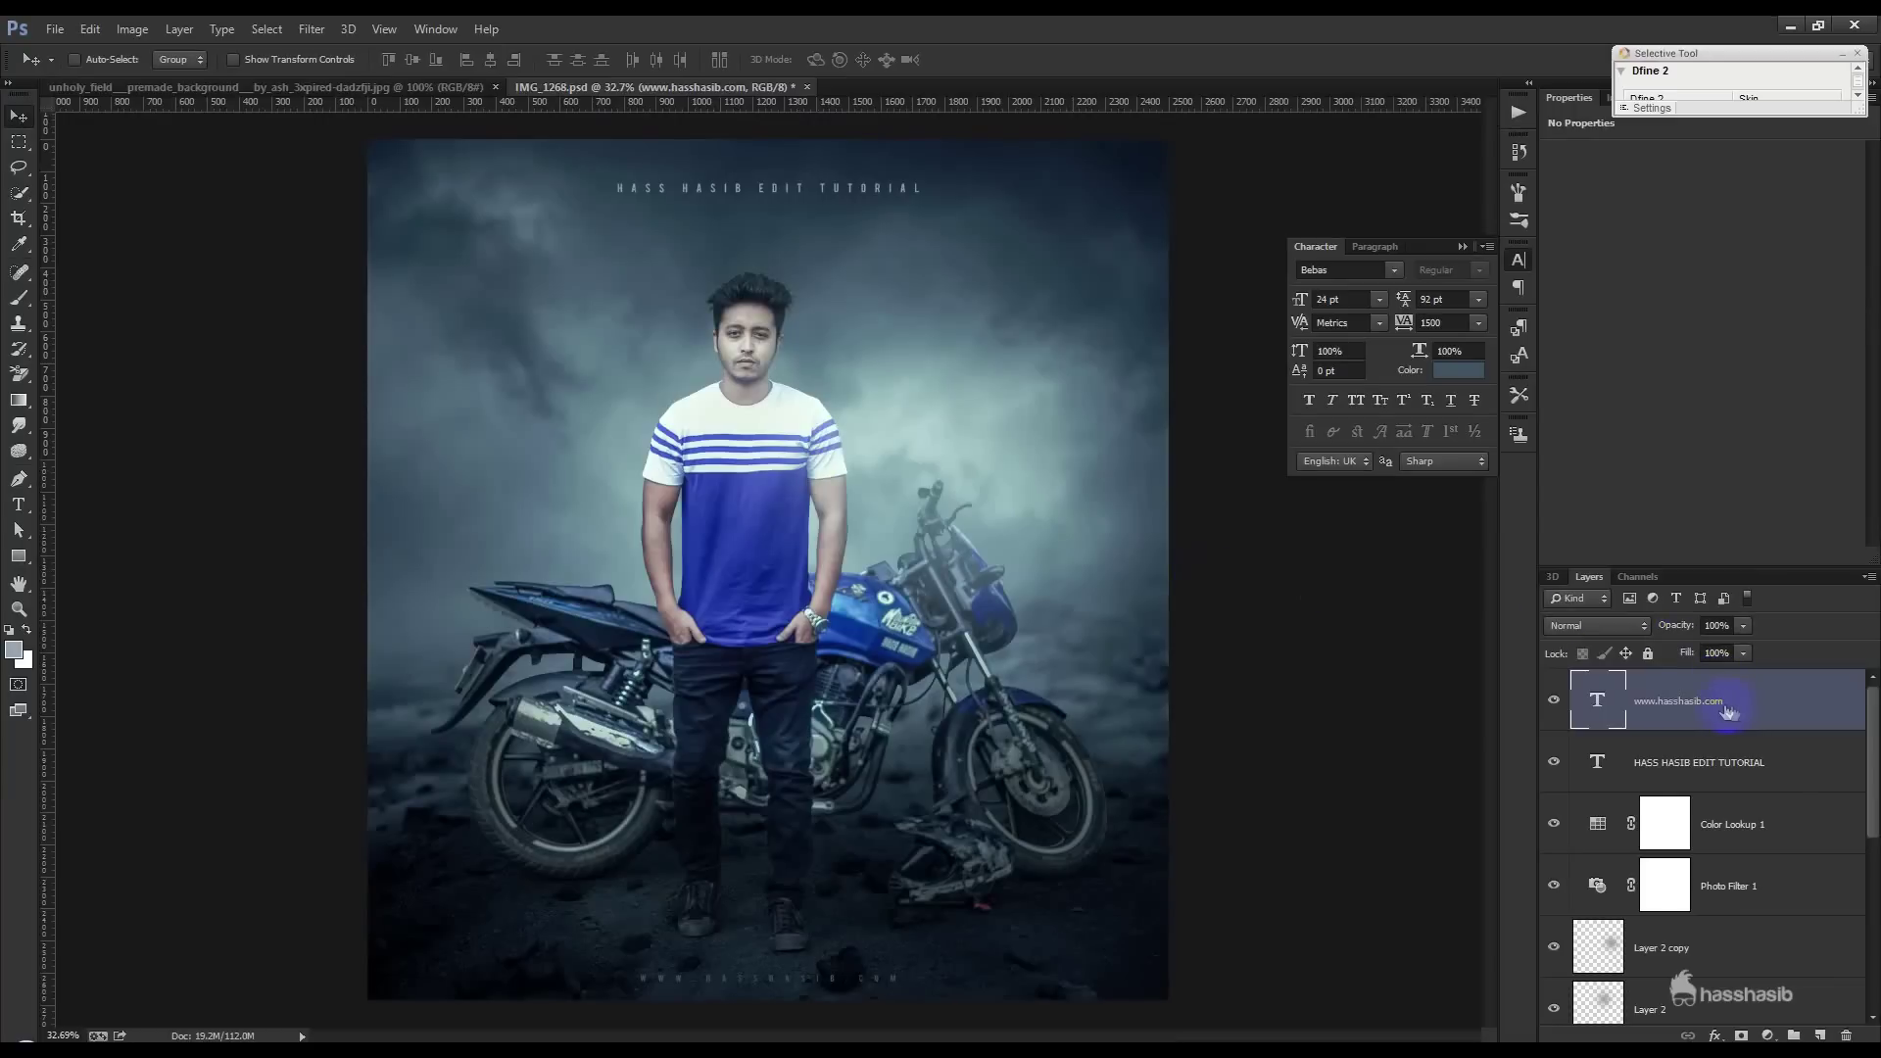
left_click_drag(984, 270, 984, 98)
- Reduce the website text's tracking to 500 and recentre it under the title
double_click(1599, 708)
double_click(1432, 322)
type("500")
key("Return")
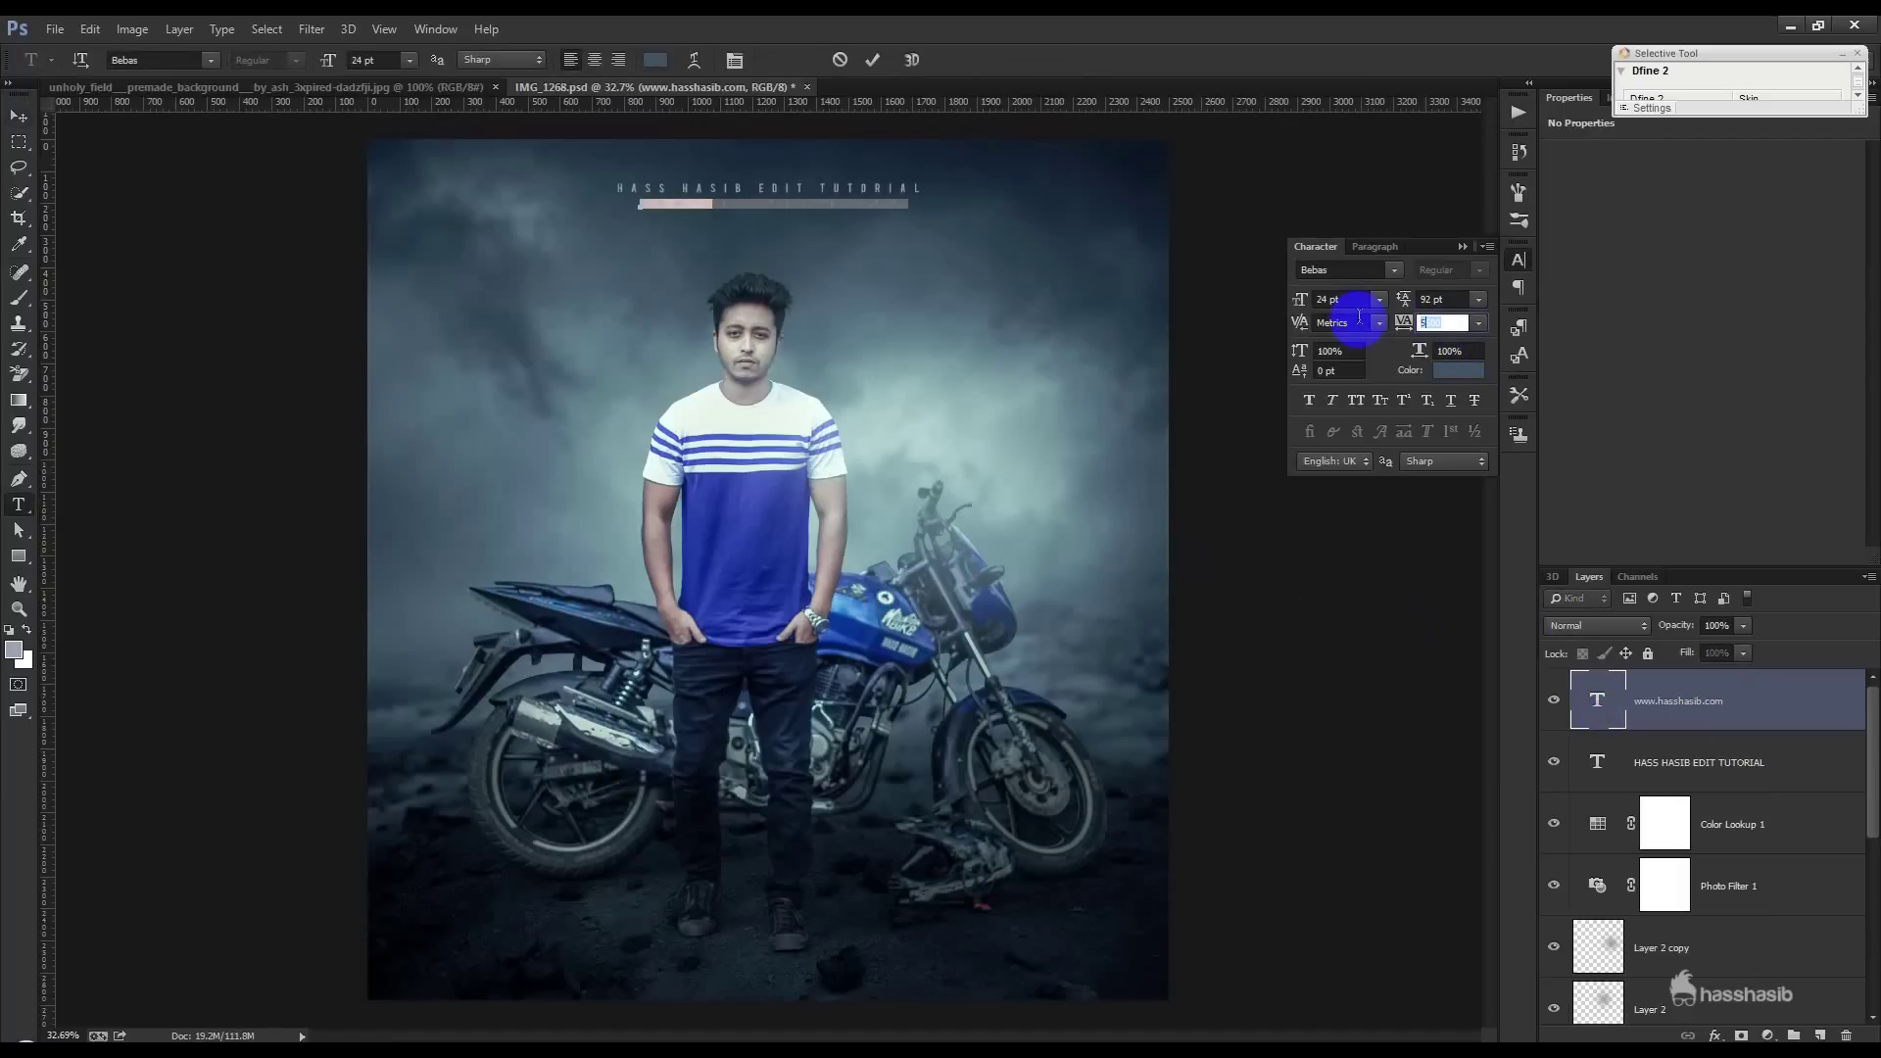
left_click(873, 60)
key("v")
key("ctrl+a")
left_click(516, 60)
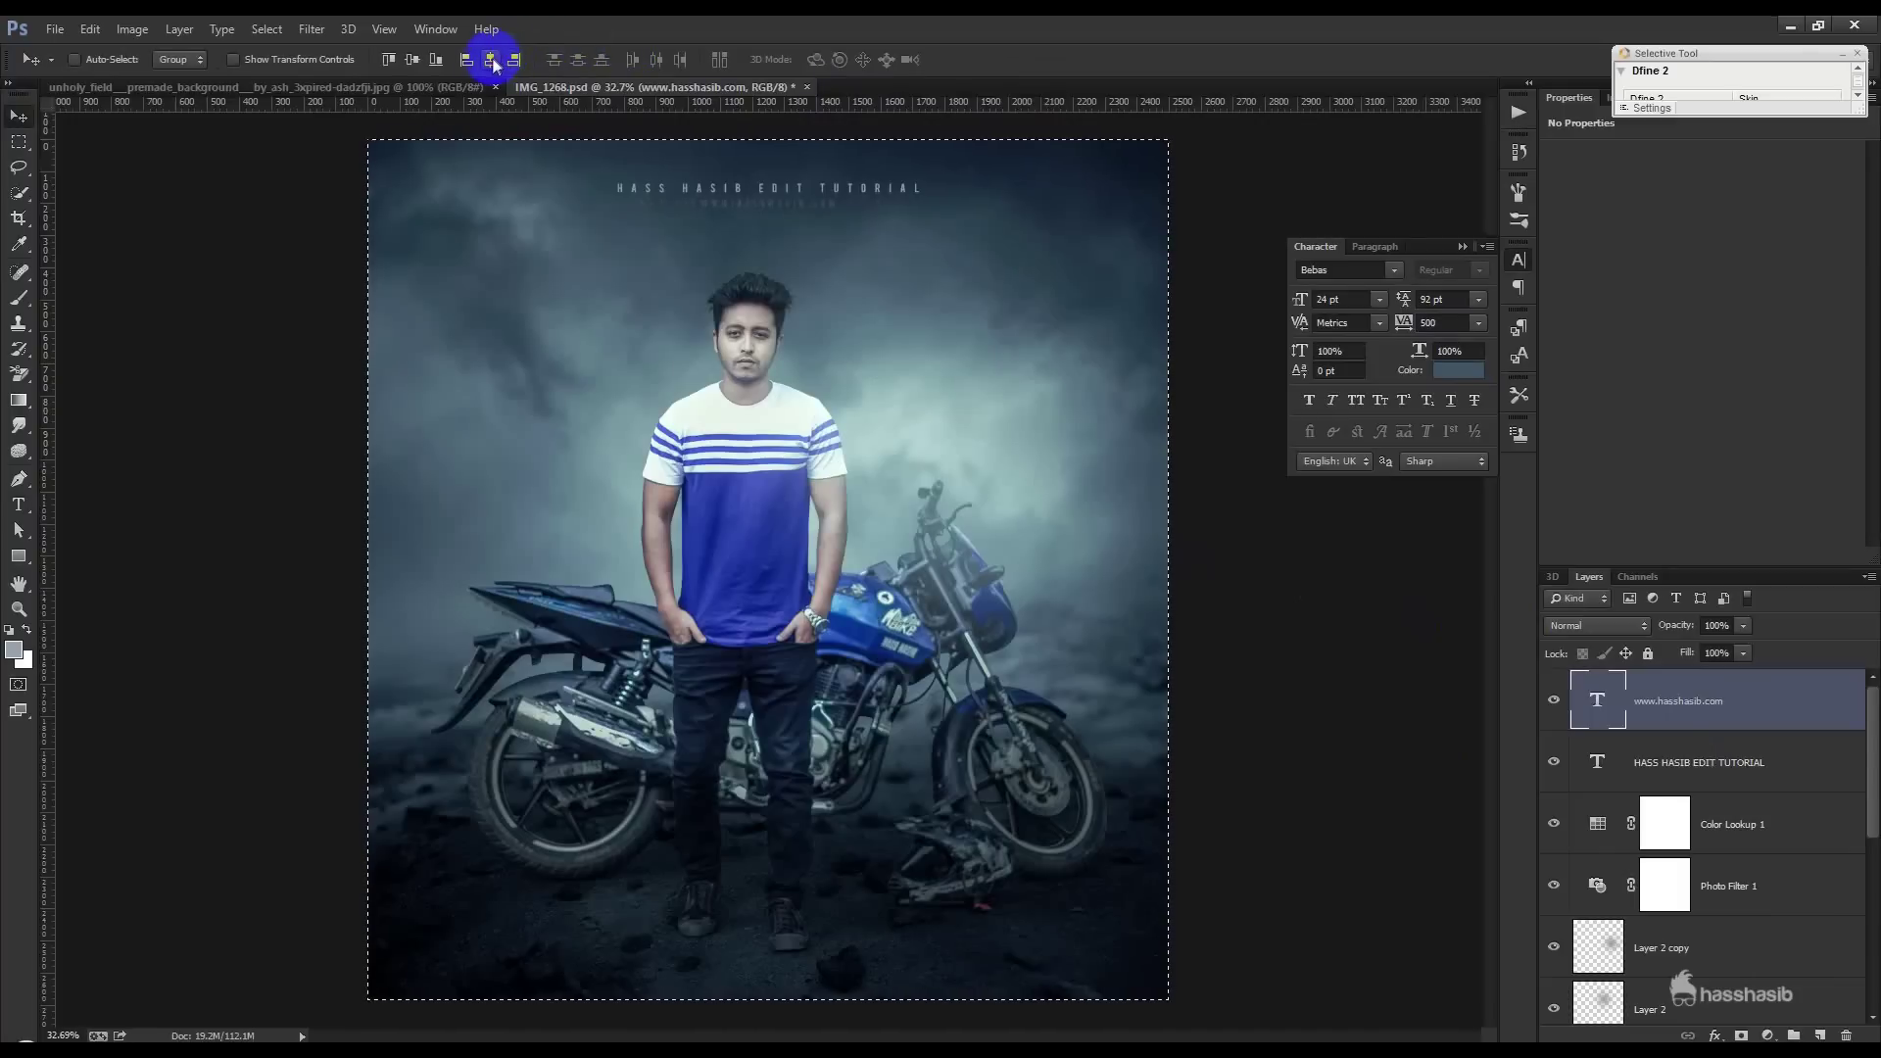
- Recolour the website text with a grey-blue sampled from the image
double_click(1598, 699)
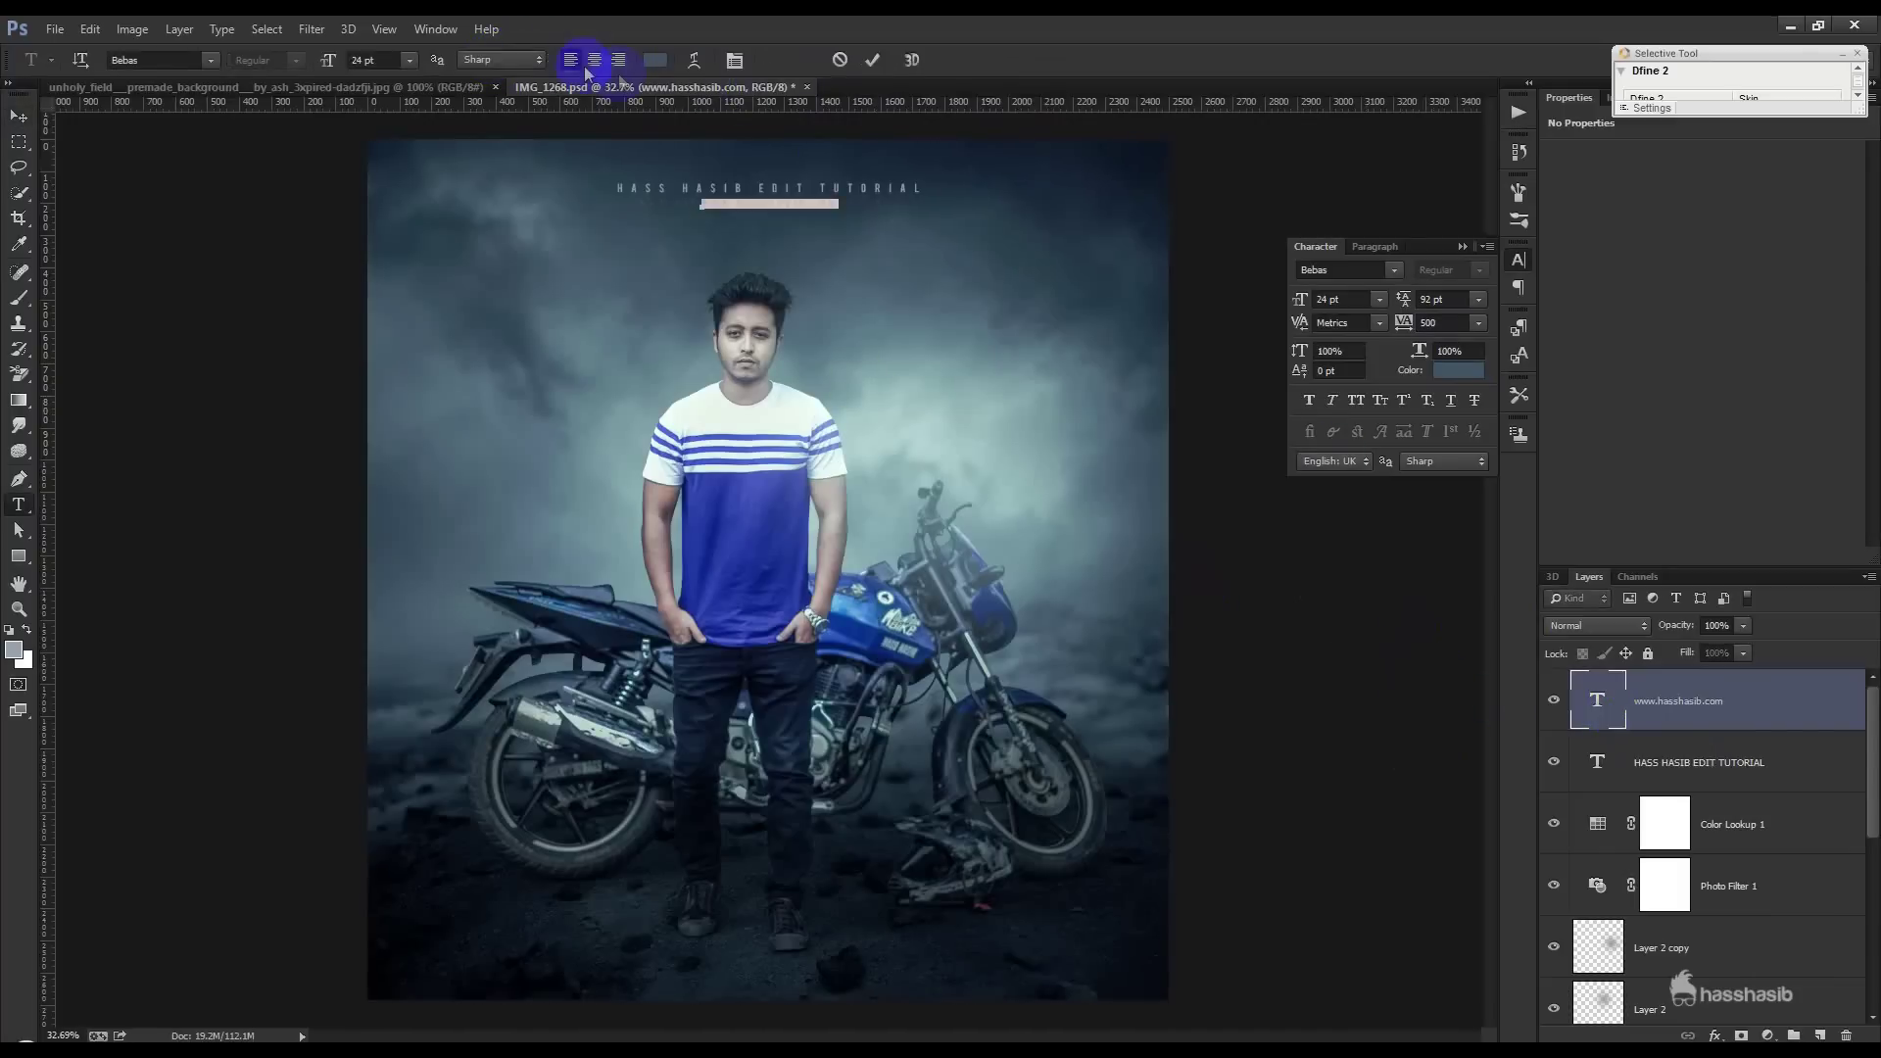
left_click(645, 63)
left_click(869, 367)
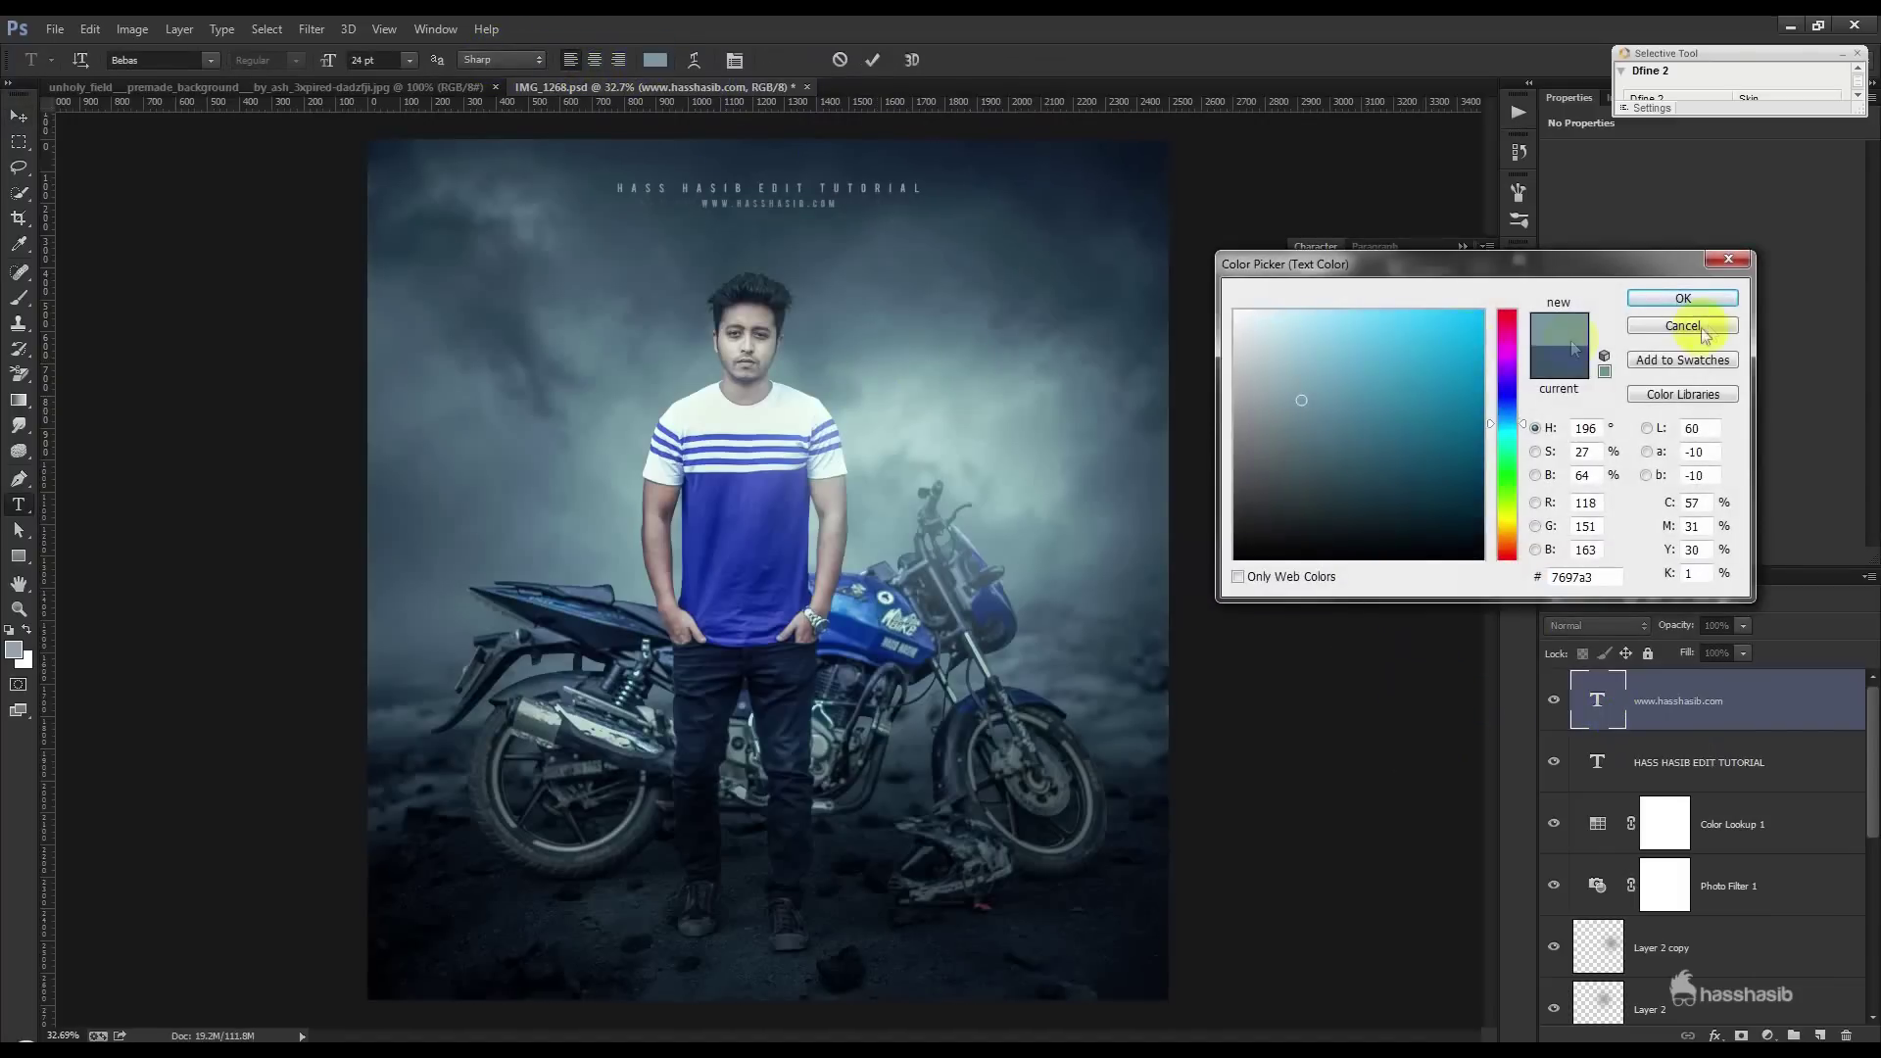
left_click(1696, 297)
left_click(875, 63)
- Nudge both text lines down slightly and stamp all visible layers into Layer 3
key("v")
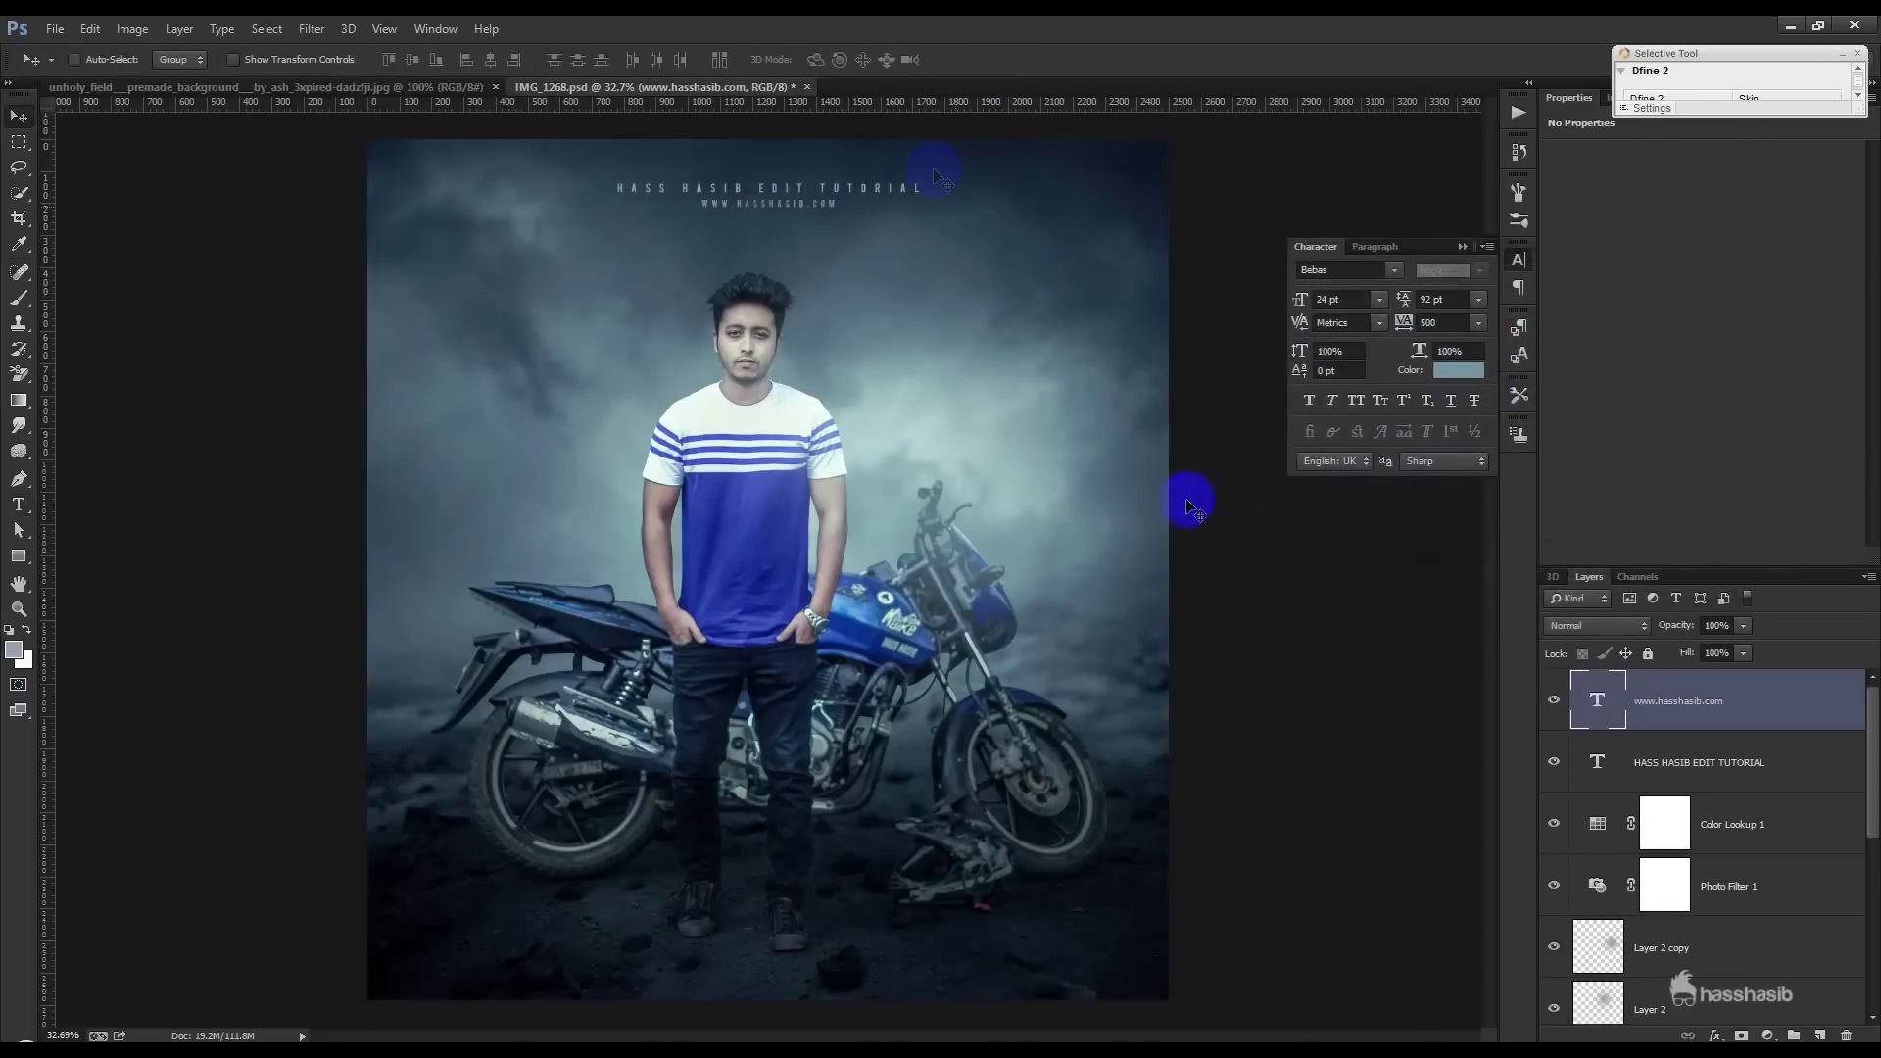
left_click(1686, 762, "shift")
left_click_drag(1012, 378, 1010, 389)
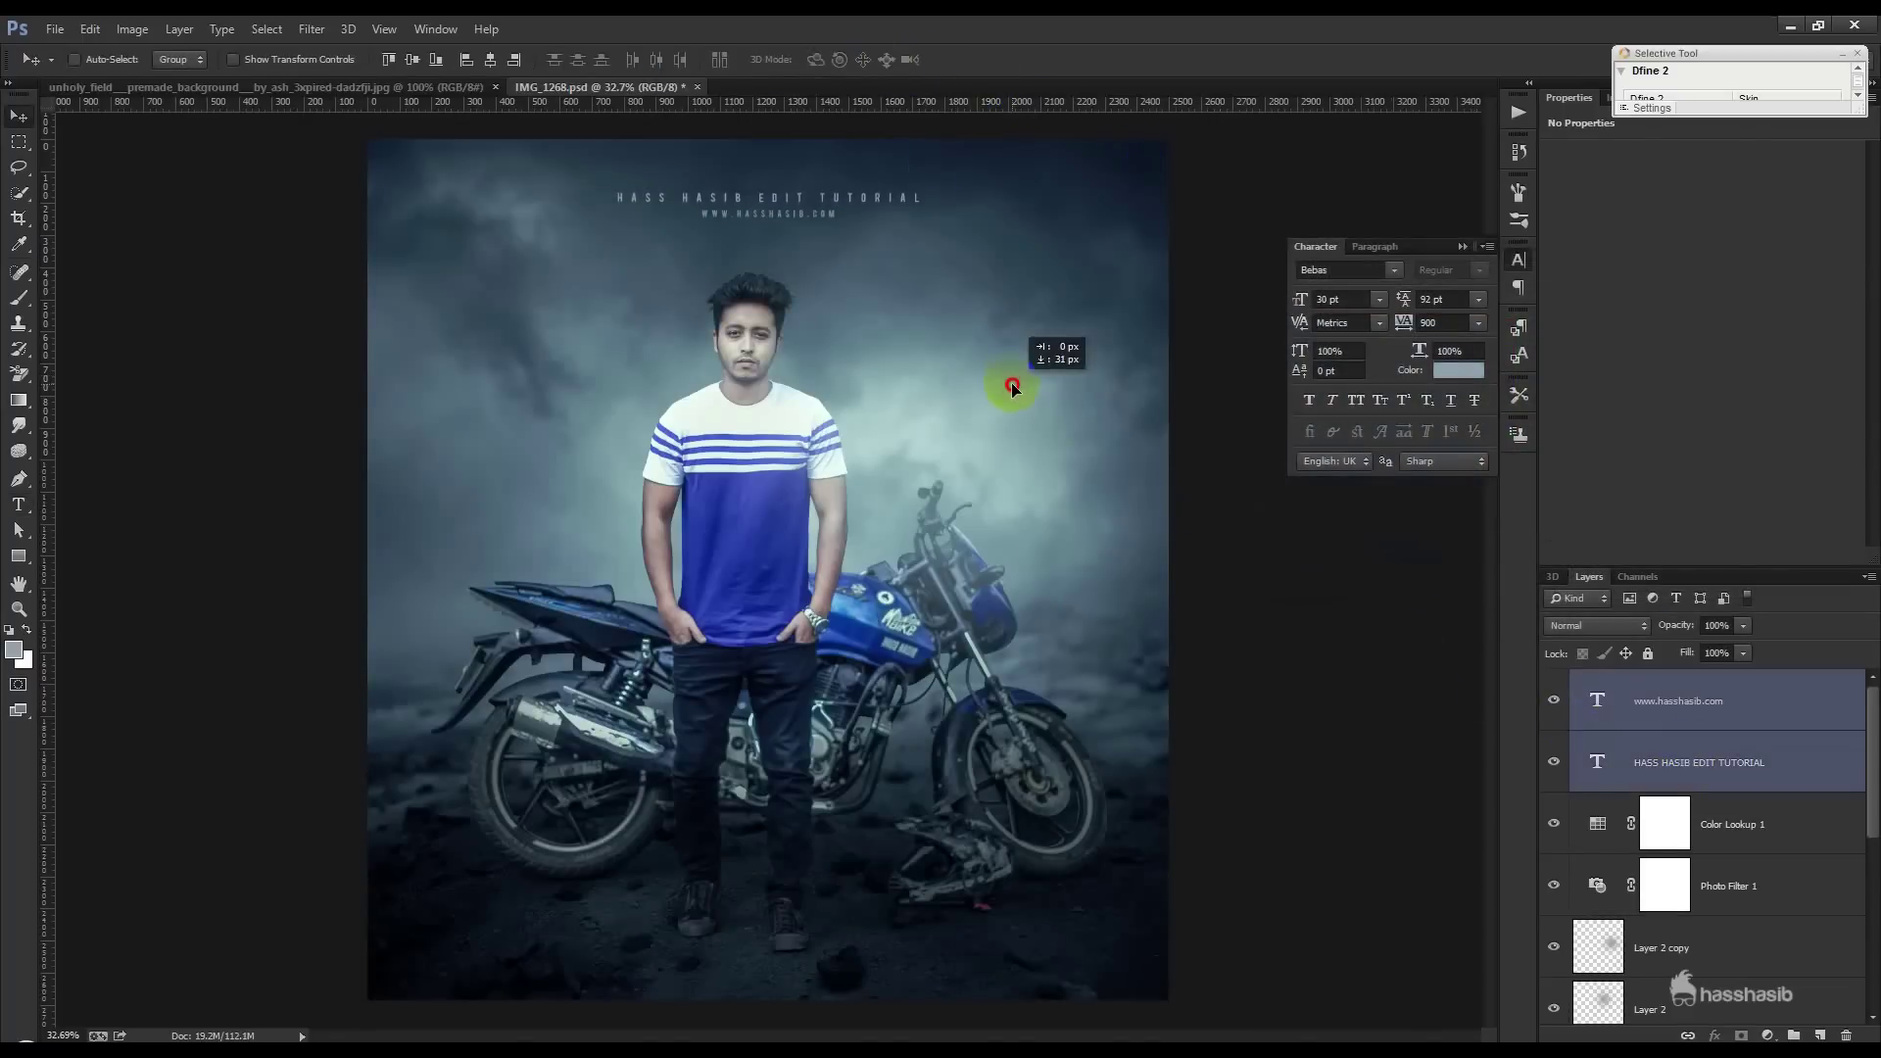
left_click(1645, 696)
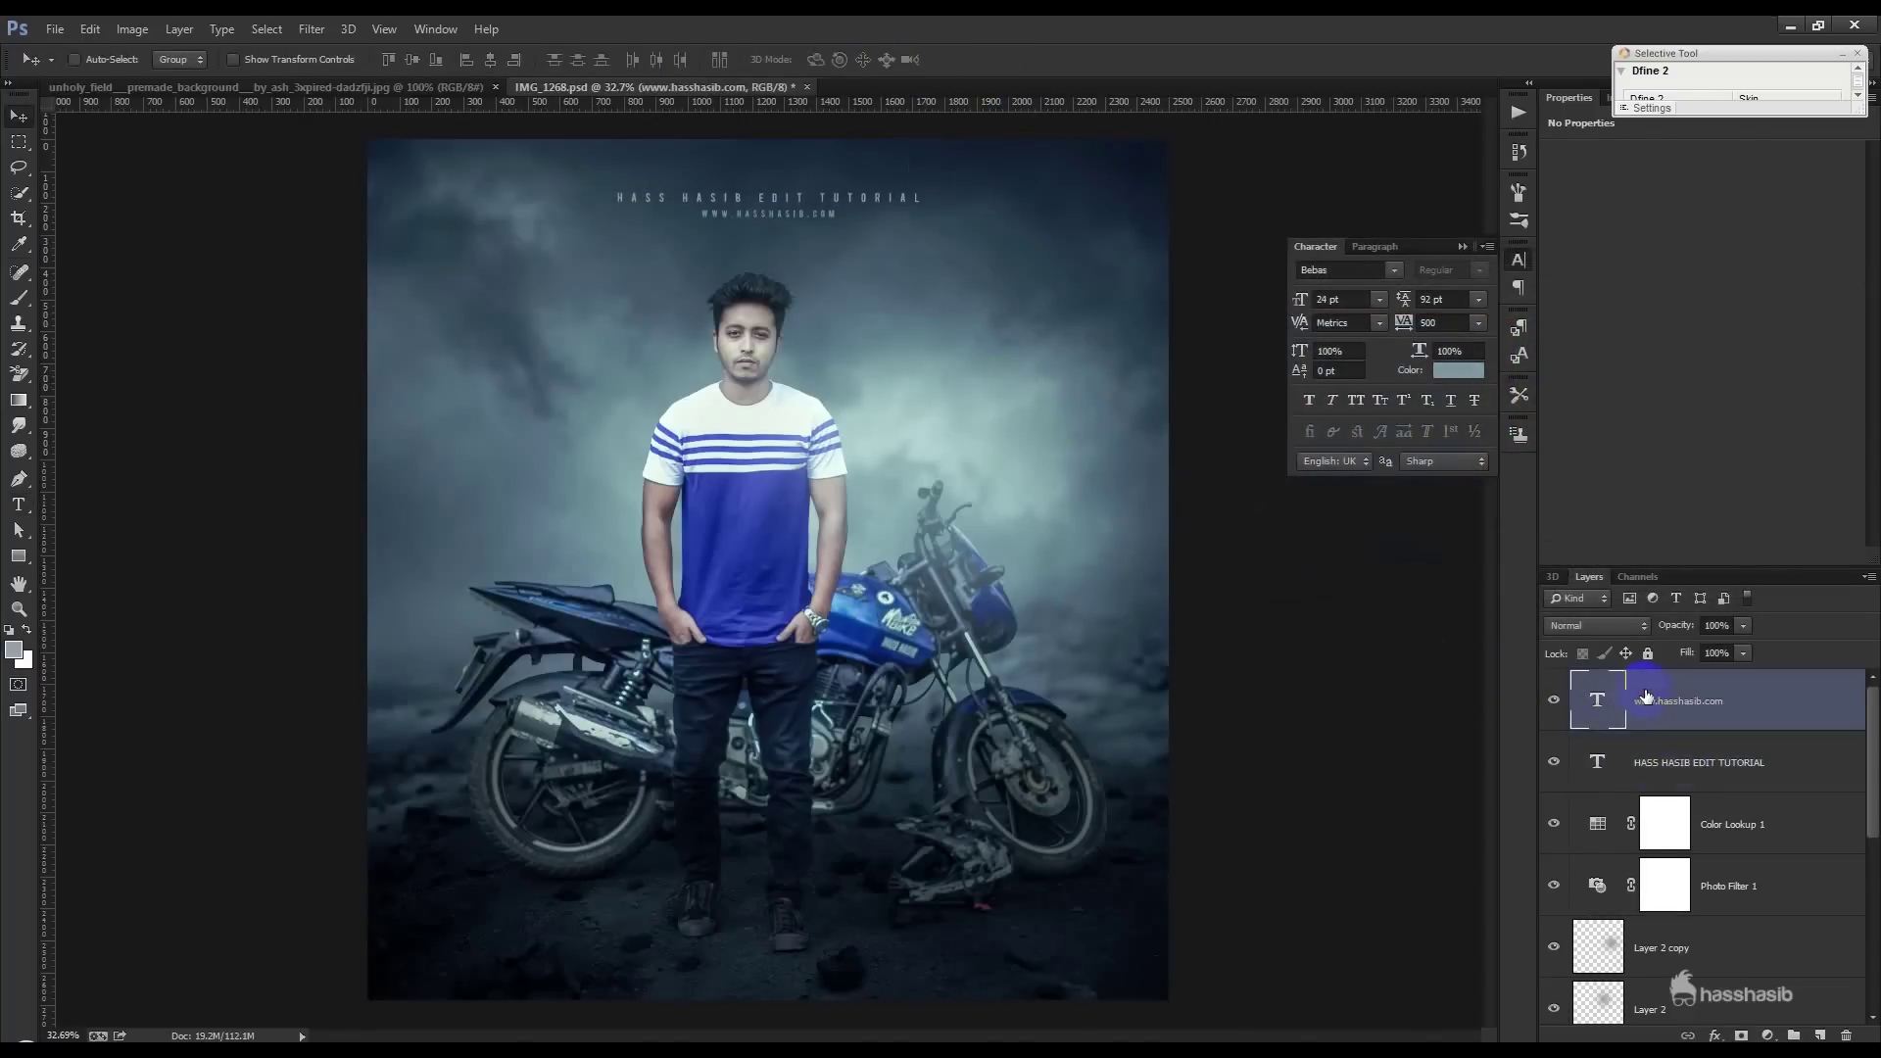
key("ctrl+shift+alt+e")
left_click(311, 28)
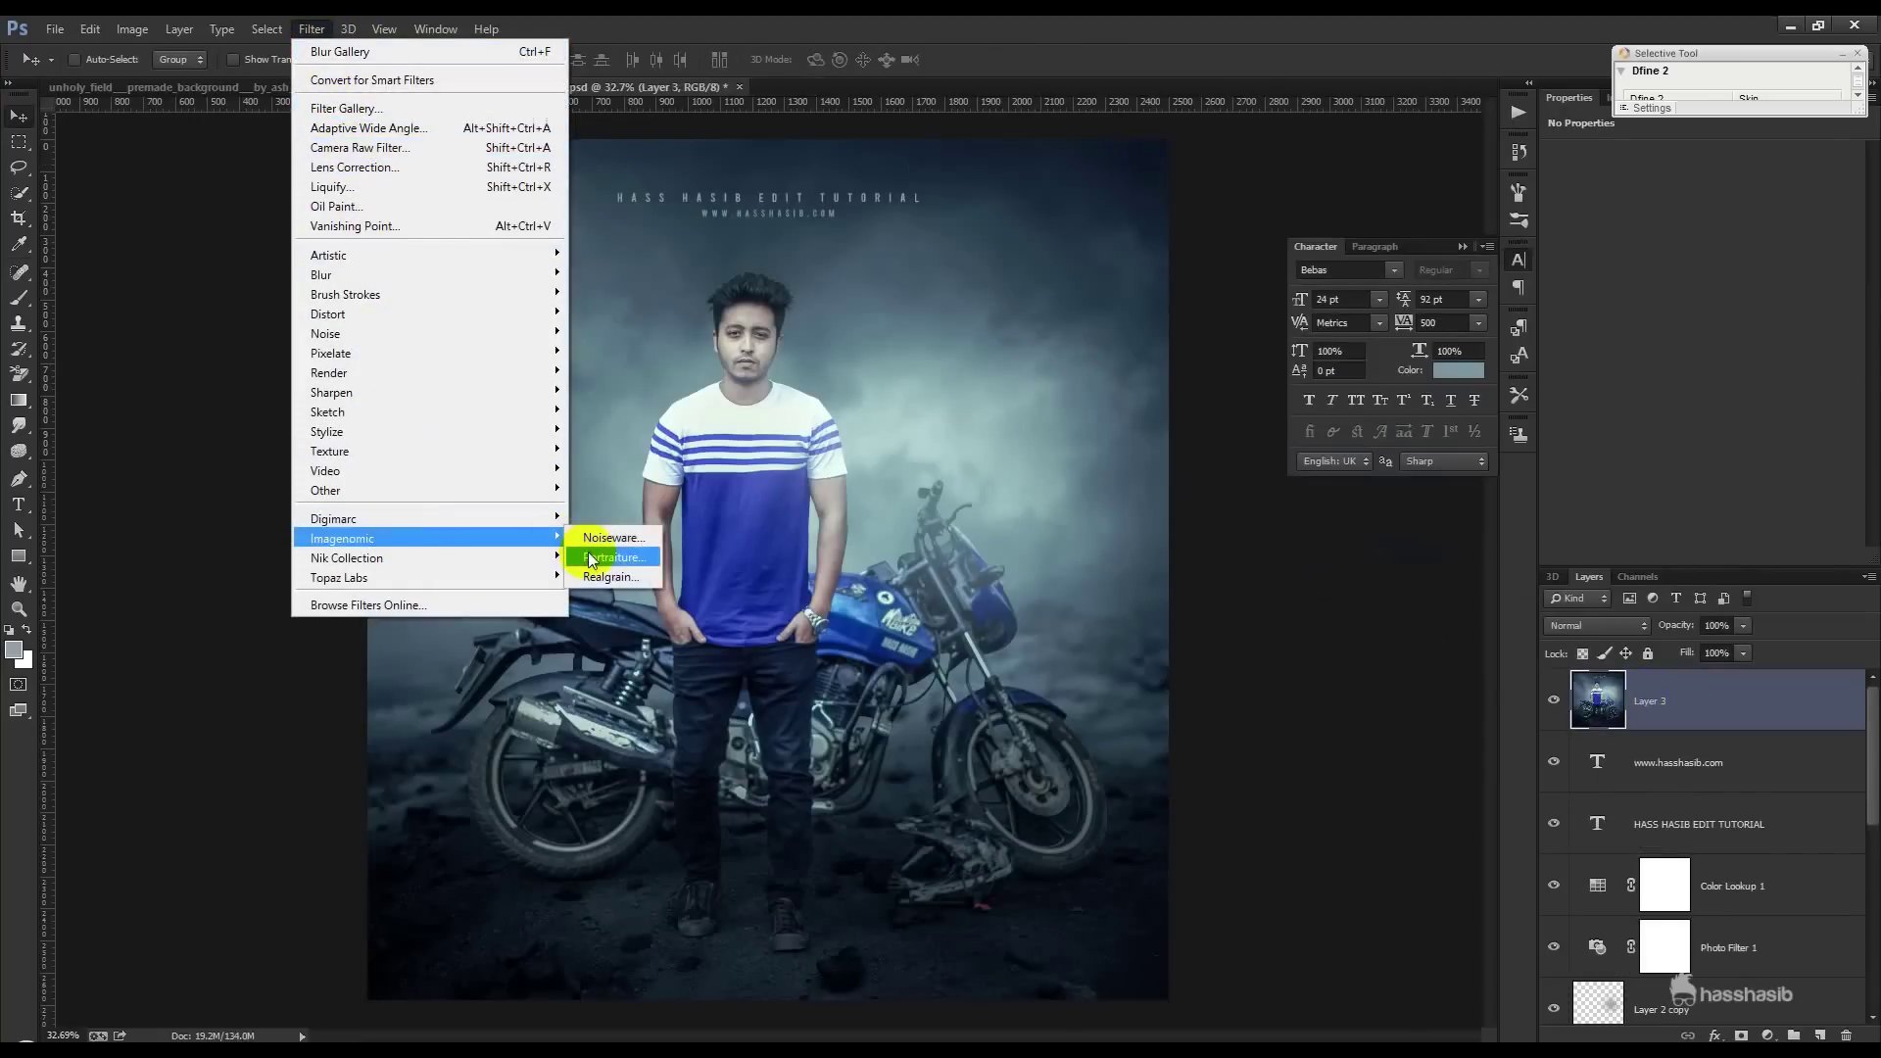
- Apply Portraiture's Smoothing: Medium preset to the merged Layer 3
left_click(601, 557)
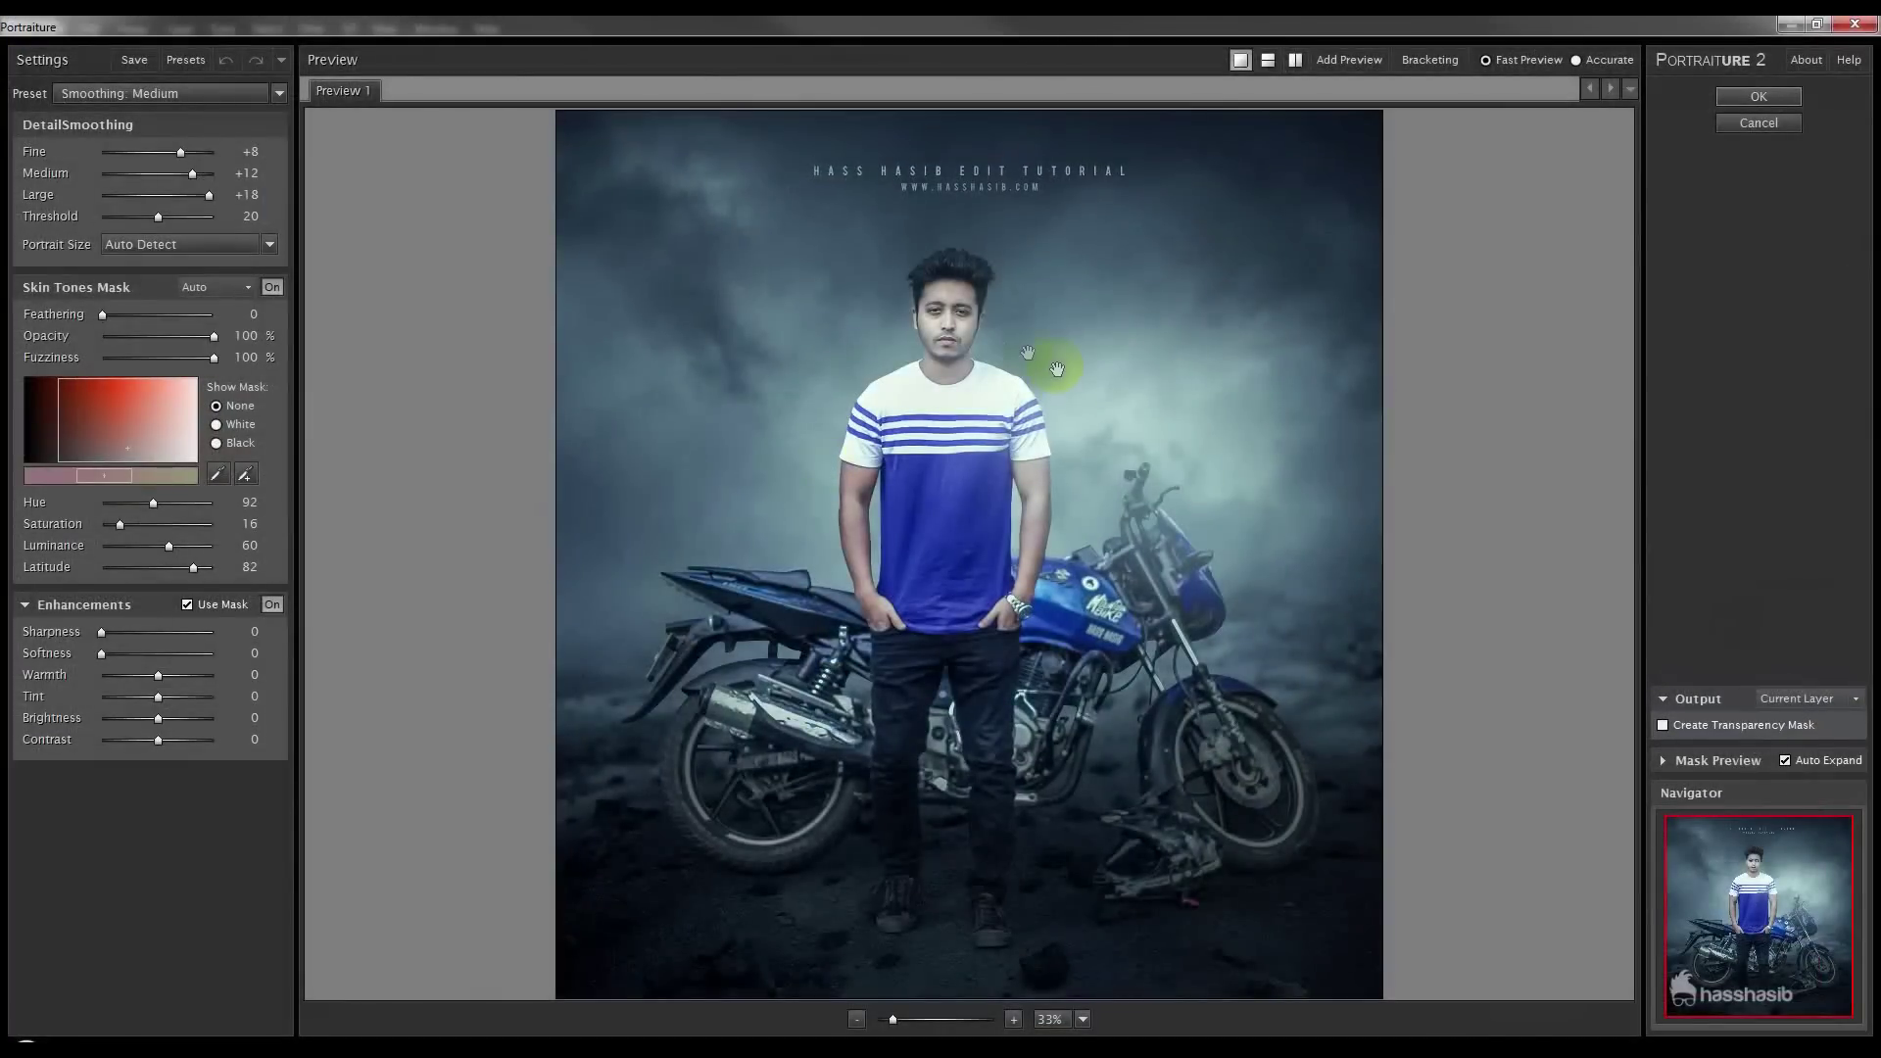
left_click(1759, 96)
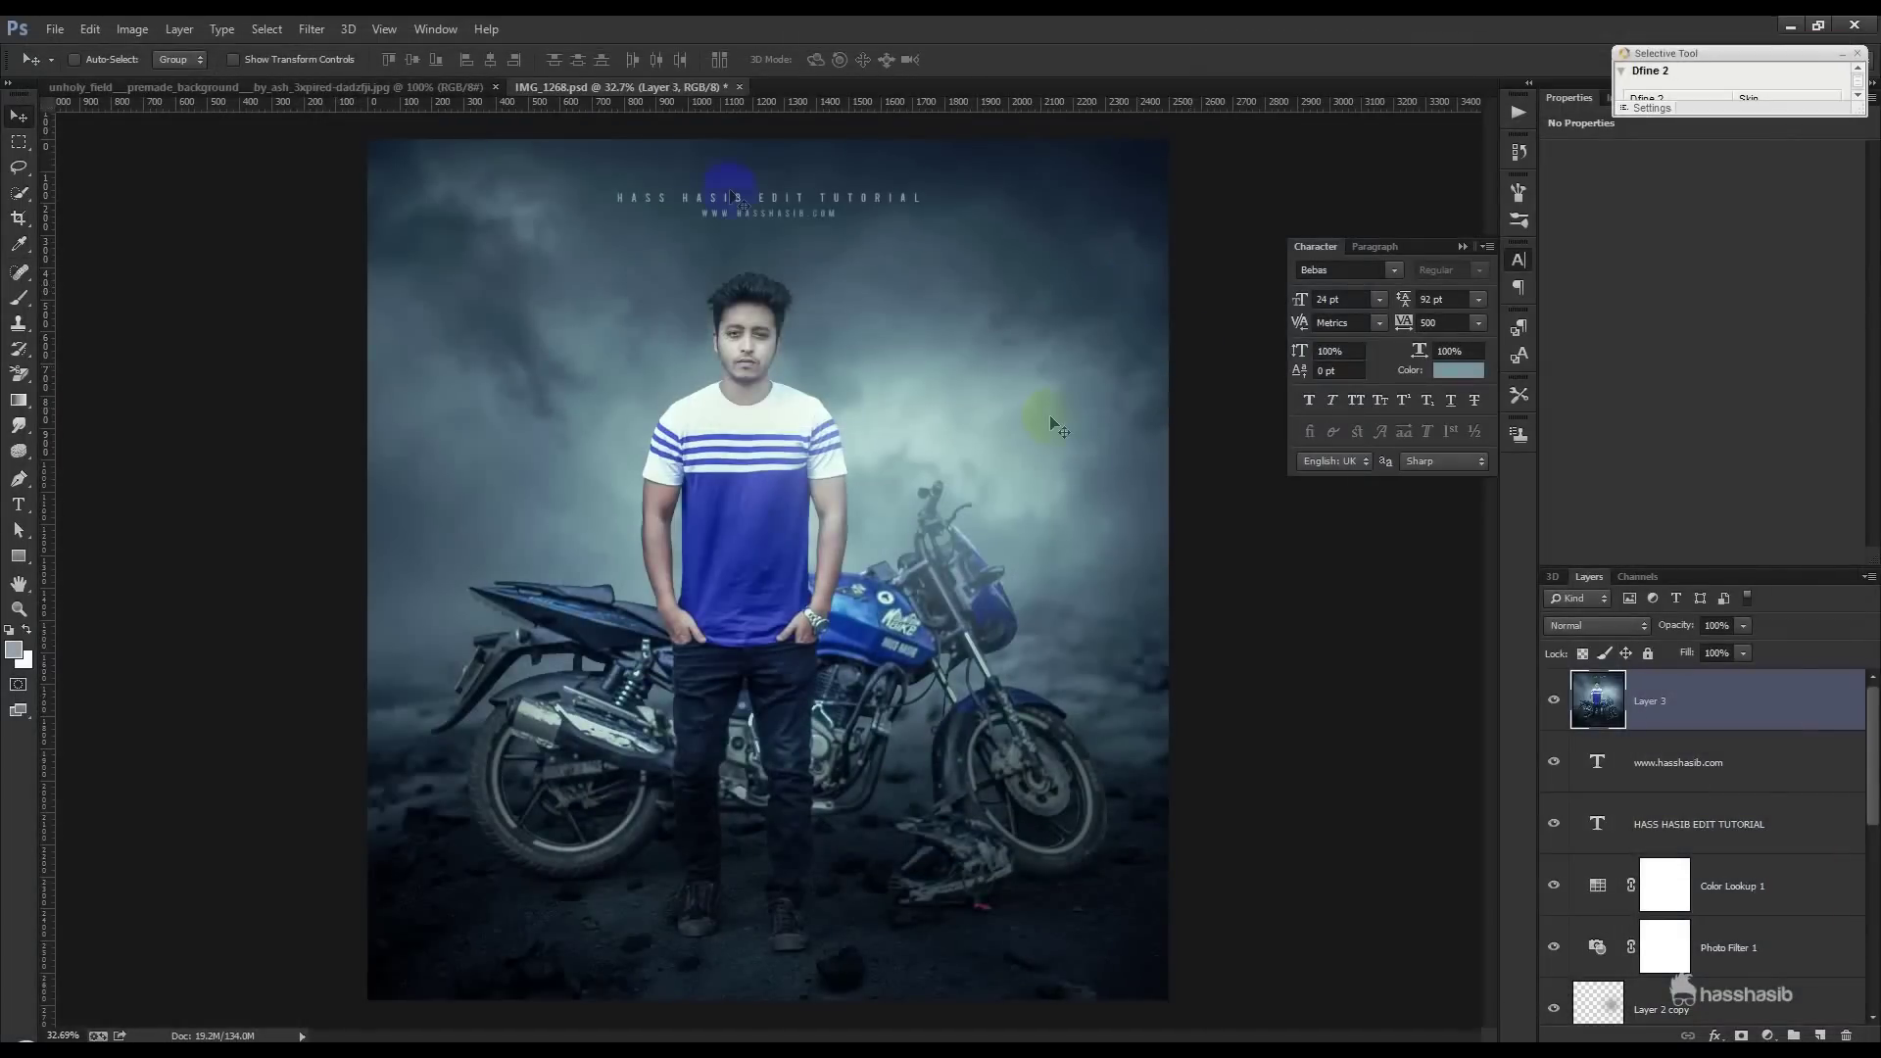
left_click(329, 22)
mouse_move(349, 559)
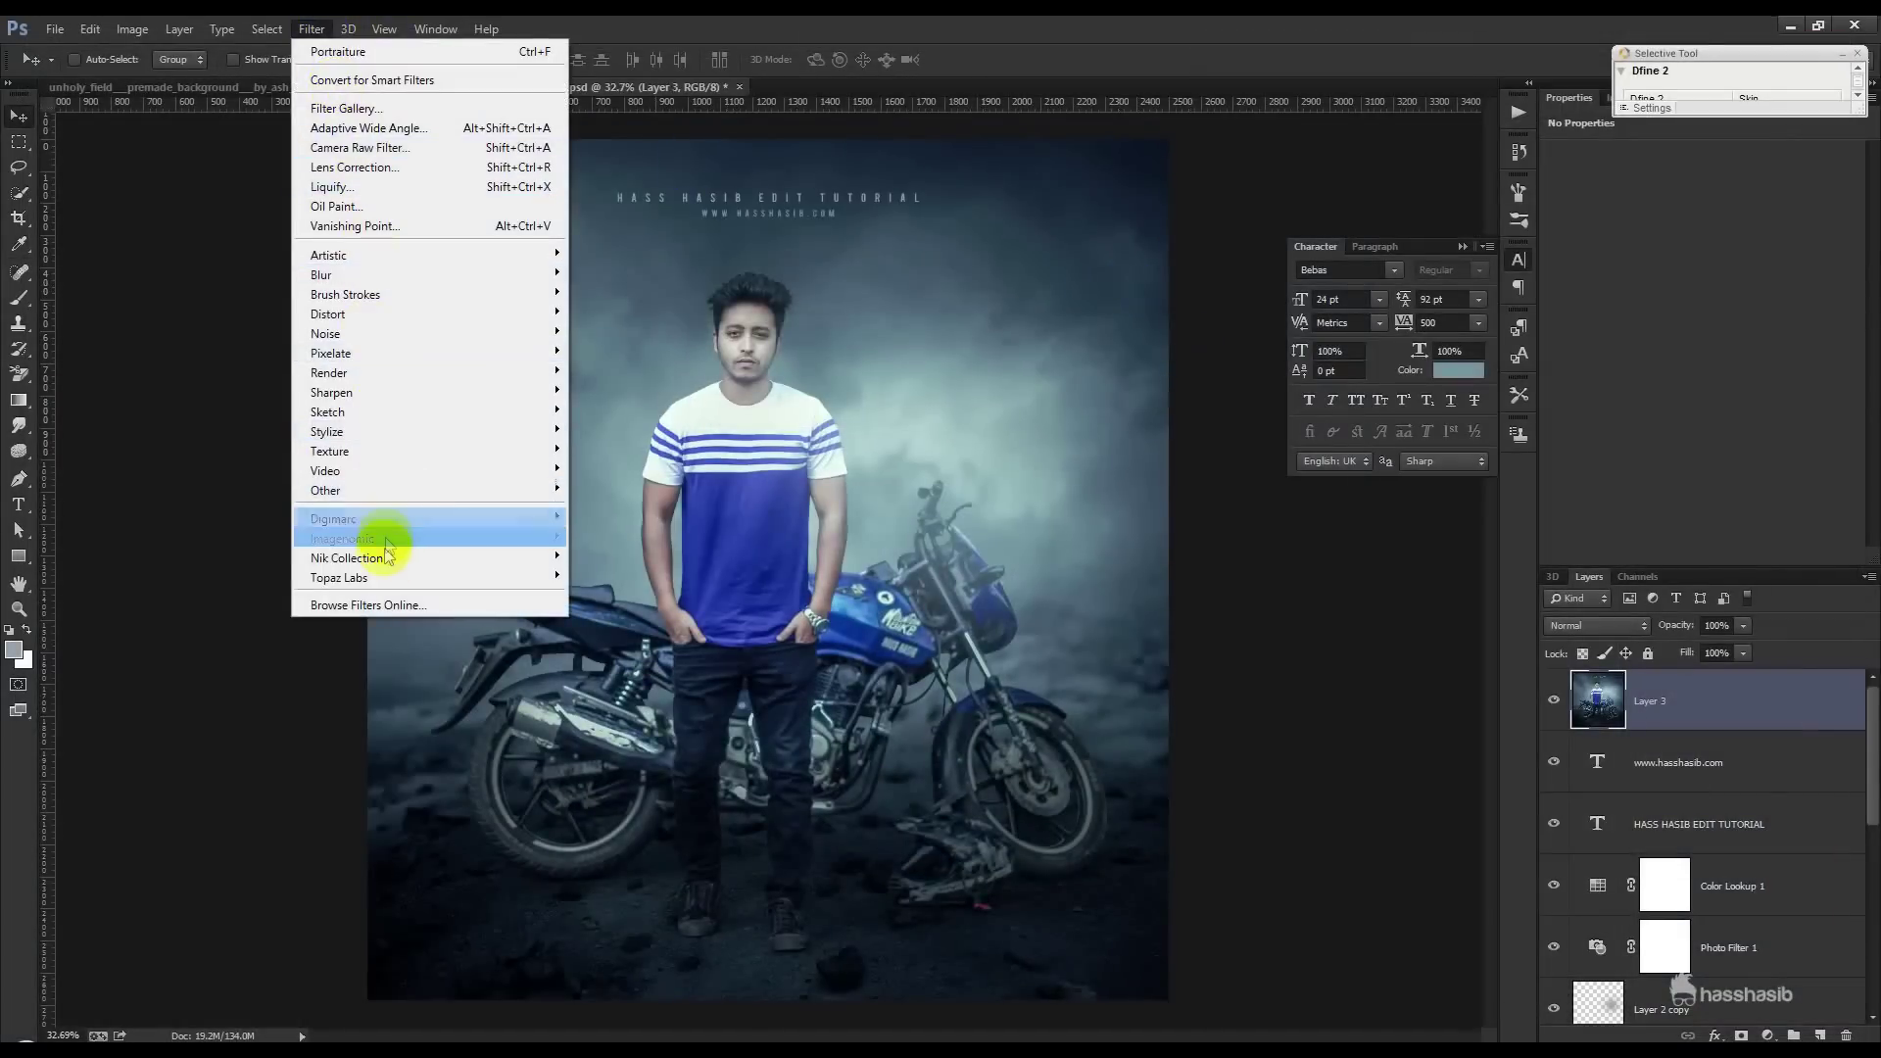
- In a new Color Efex Pro 4 slot, preview Bi-Color through Cross Balance, ending on Cross Processing
left_click(623, 578)
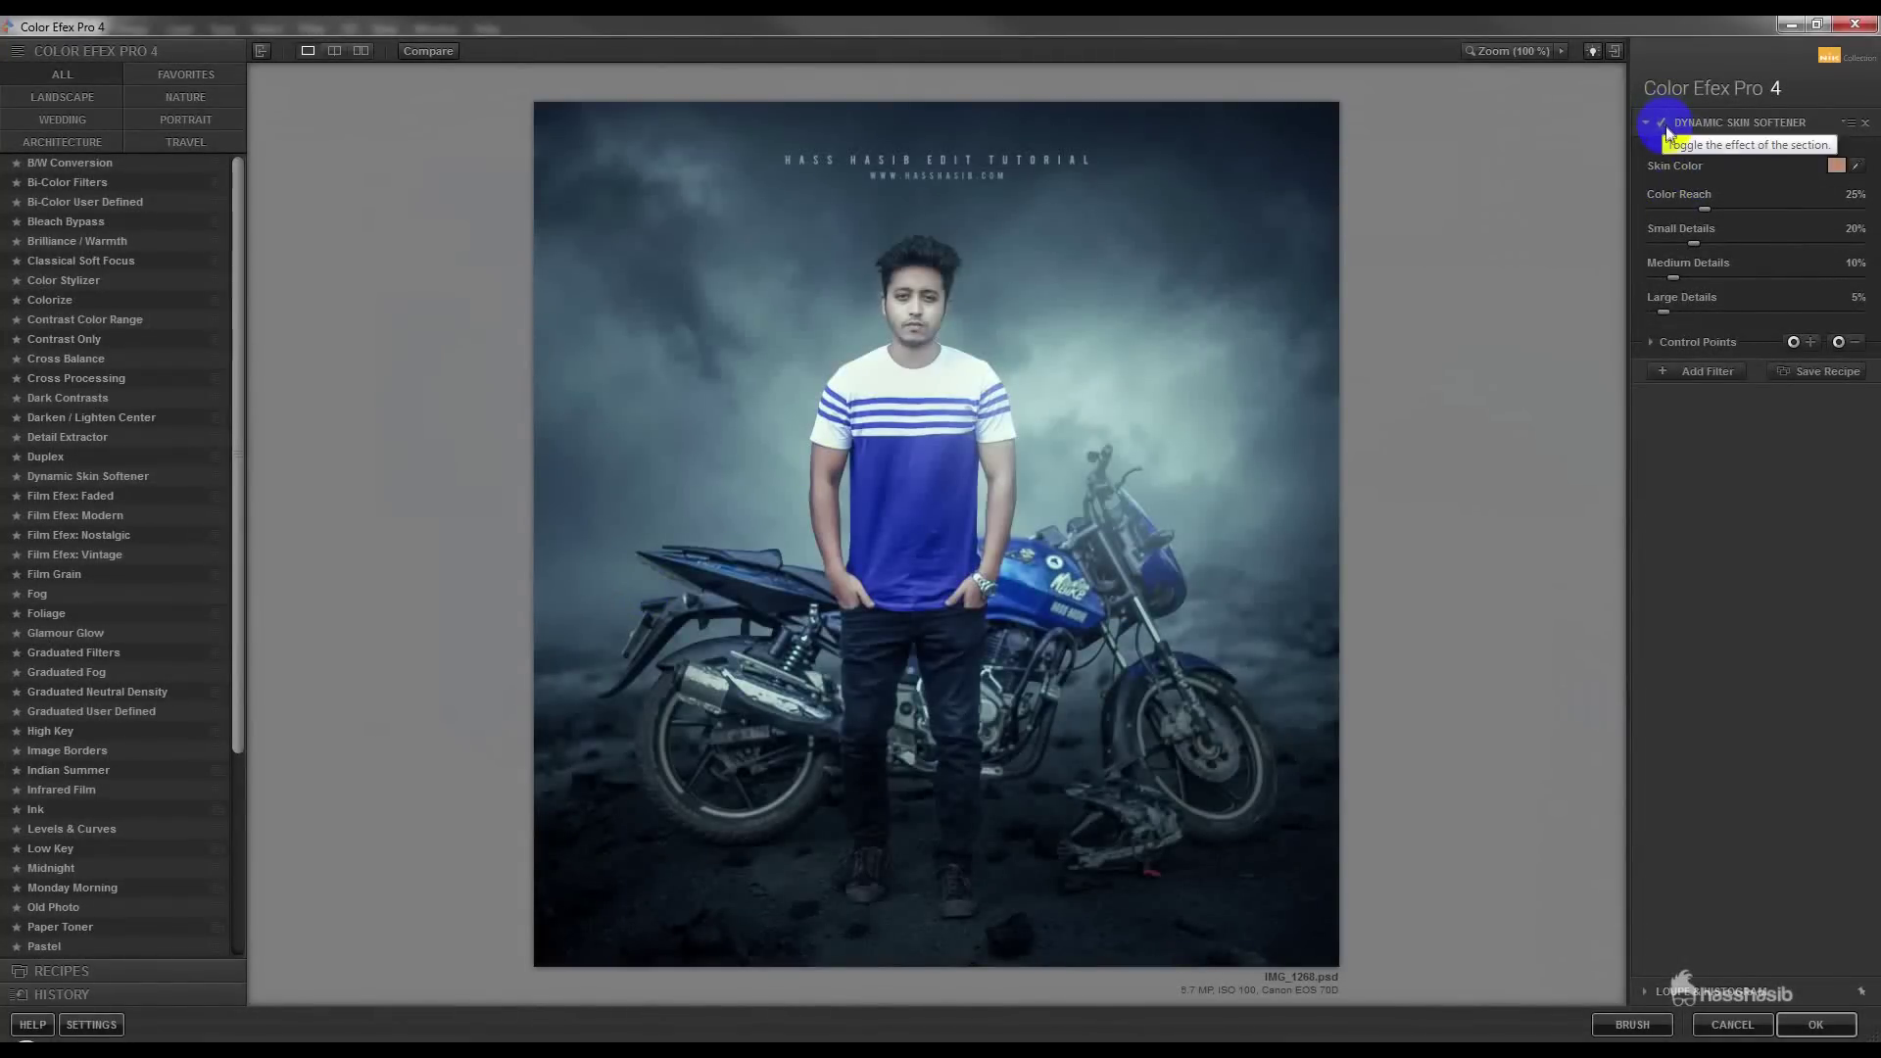
left_click(1720, 374)
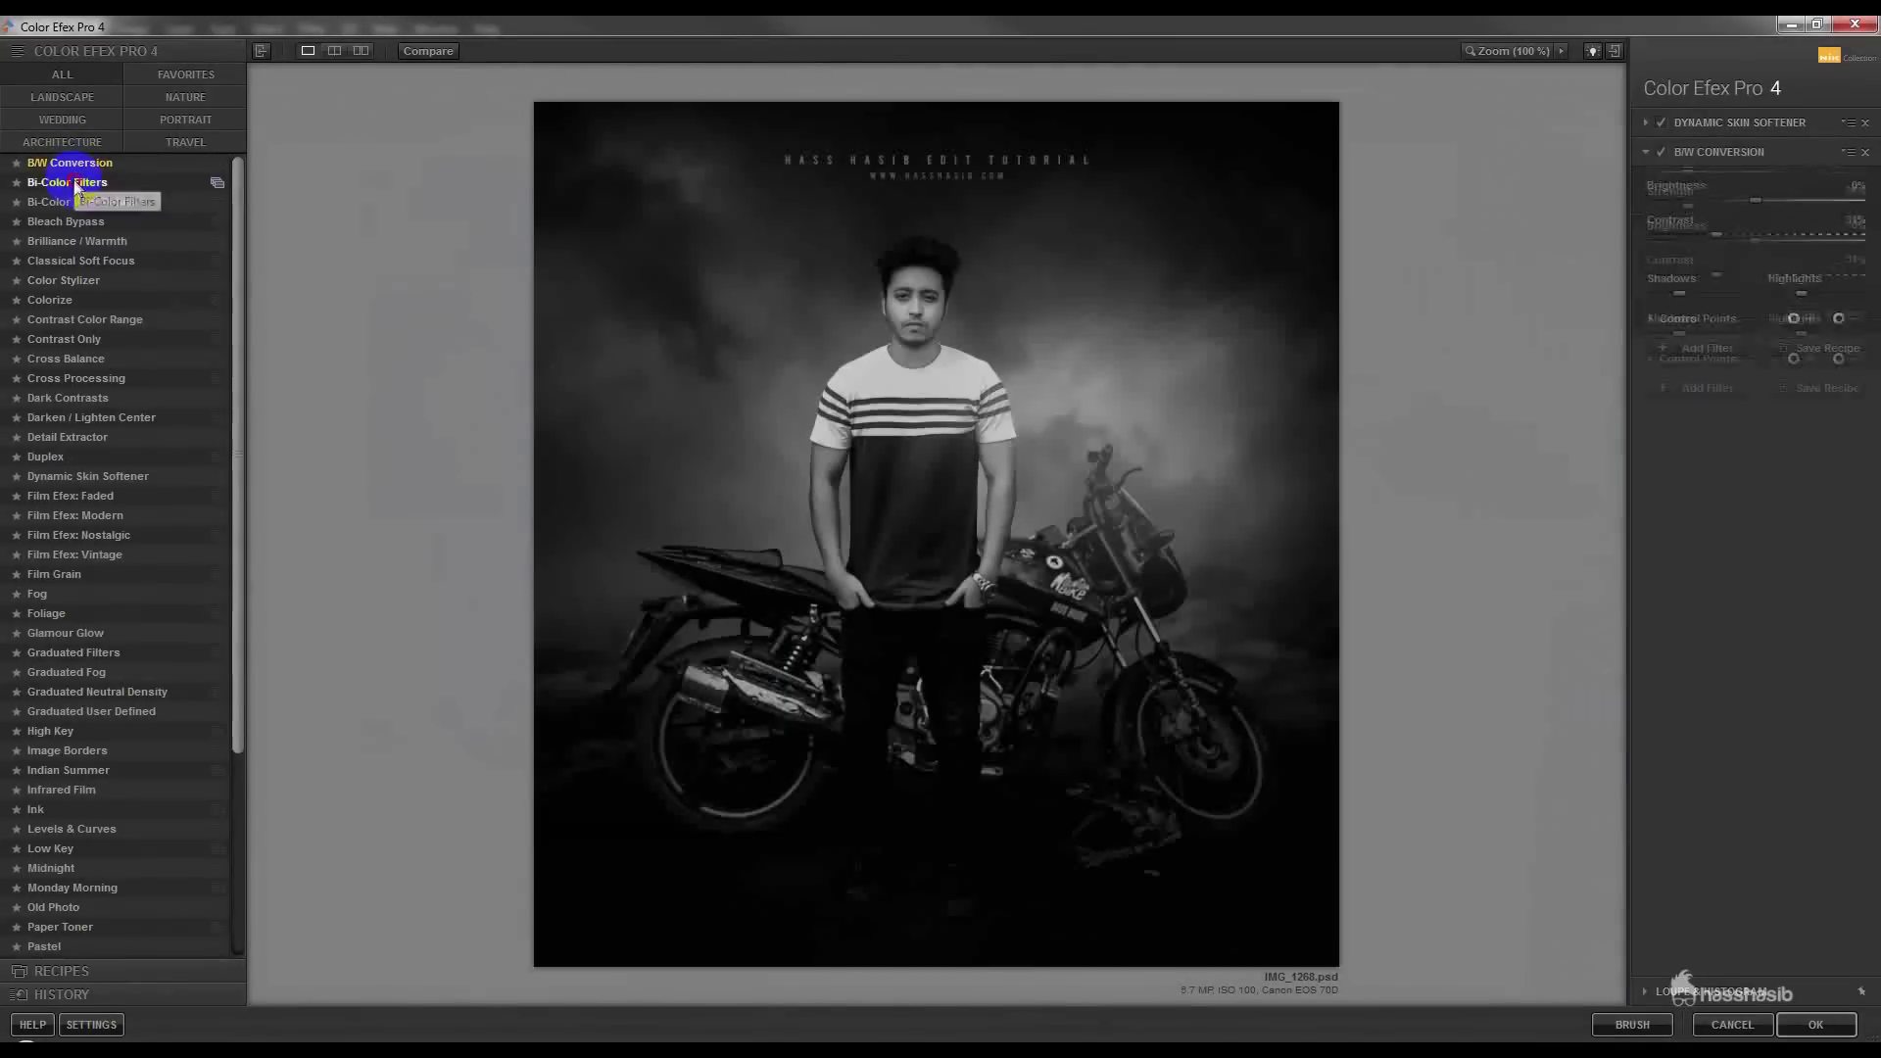
left_click(75, 184)
left_click(74, 202)
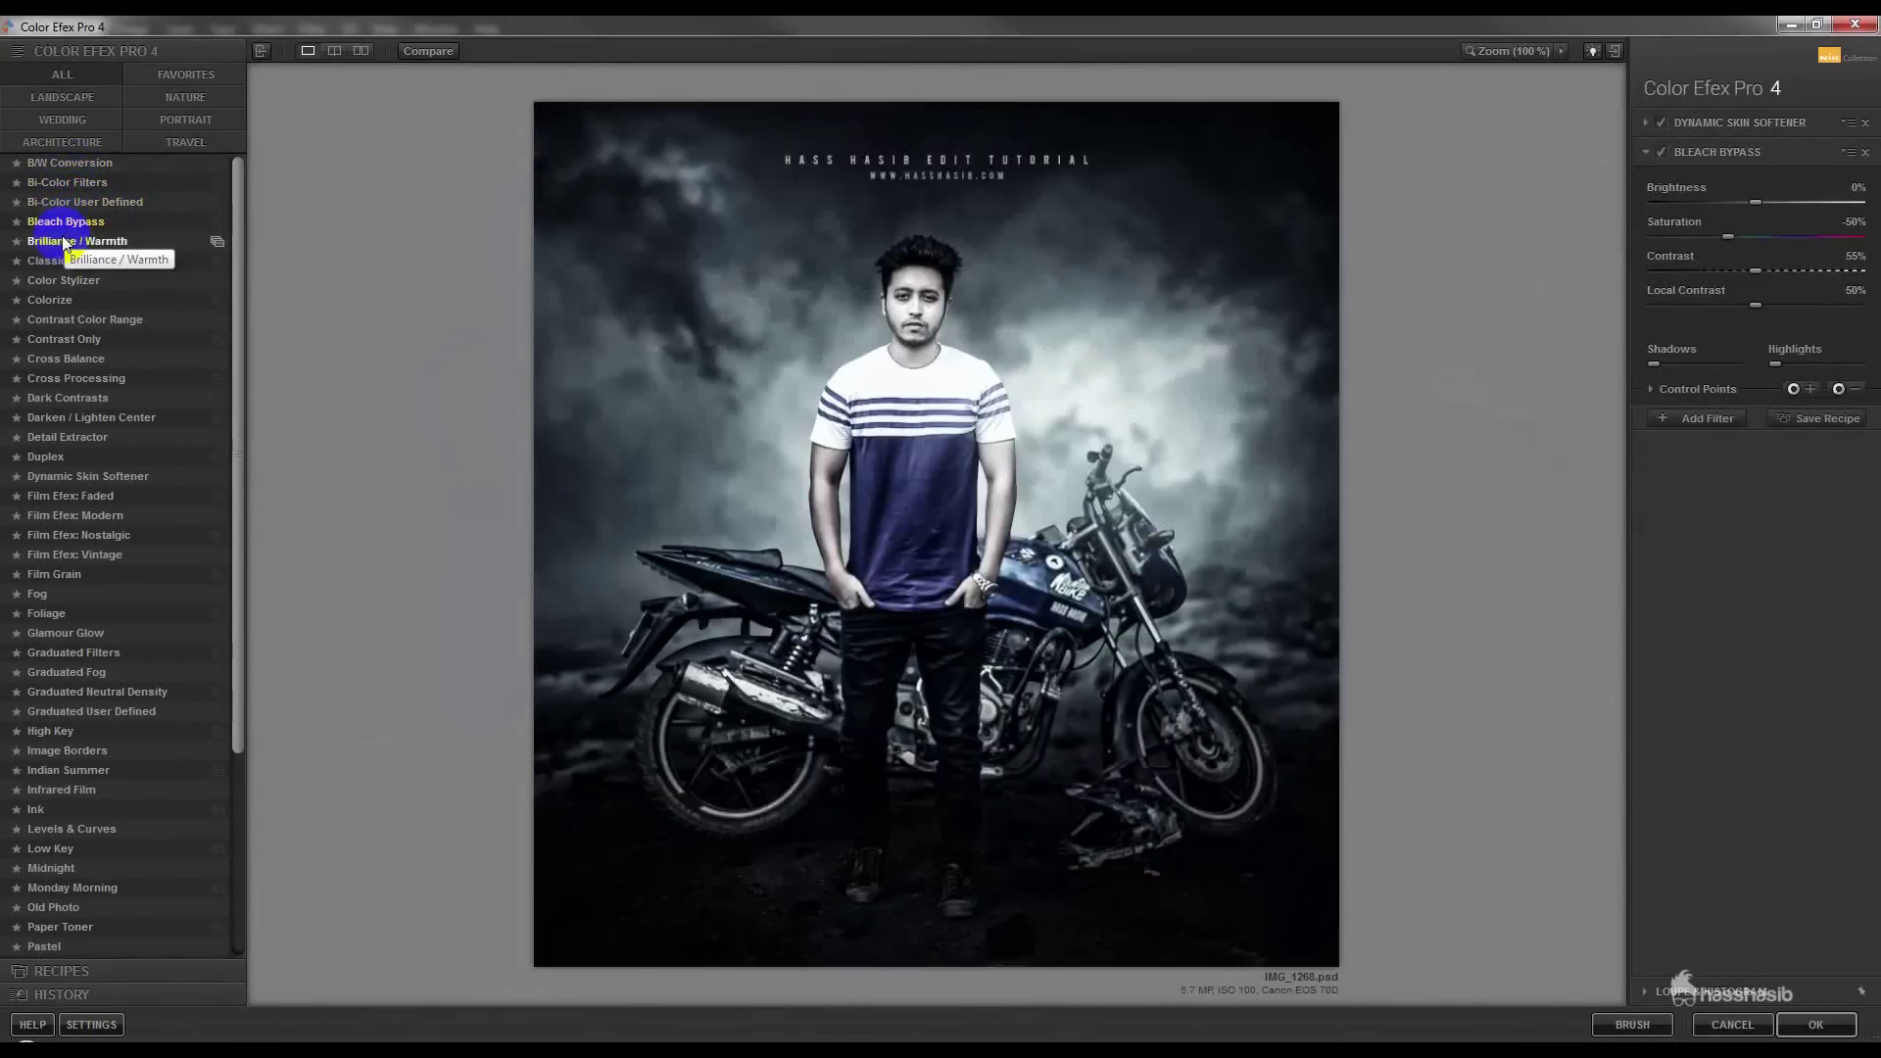
left_click(58, 262)
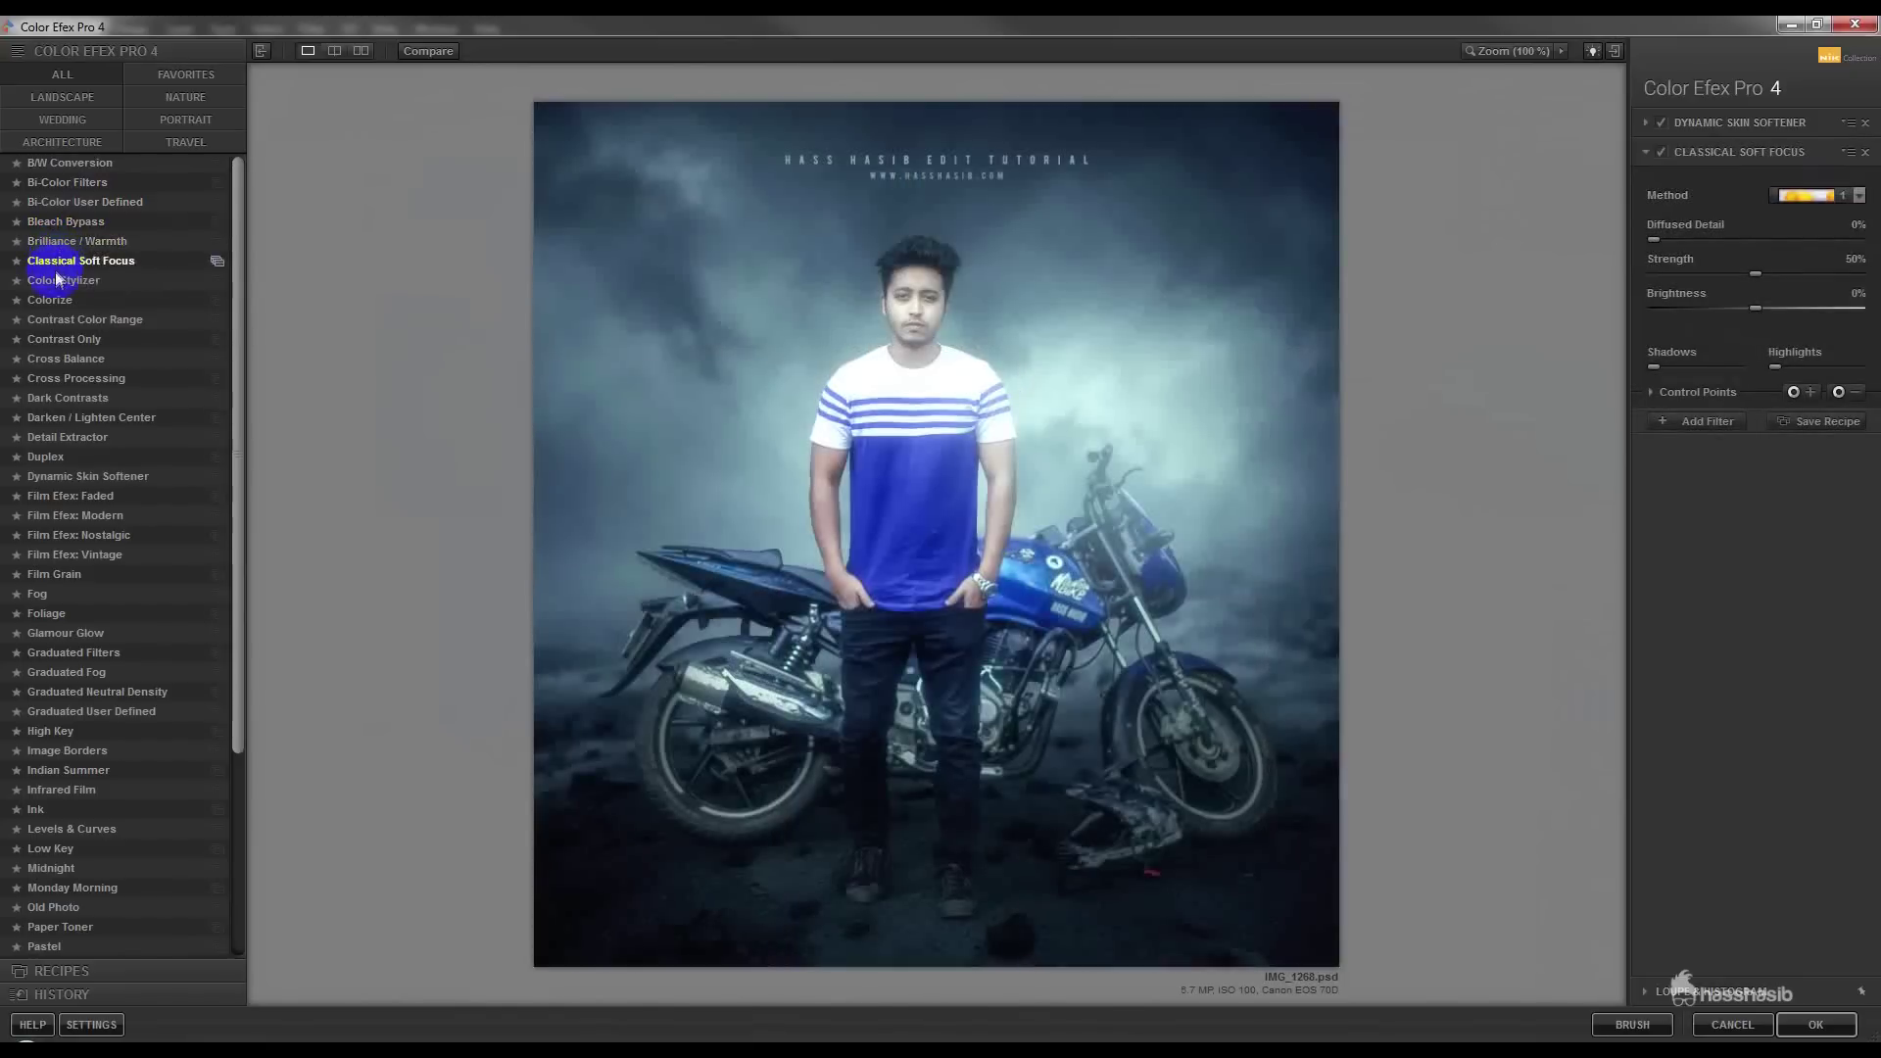
left_click(59, 280)
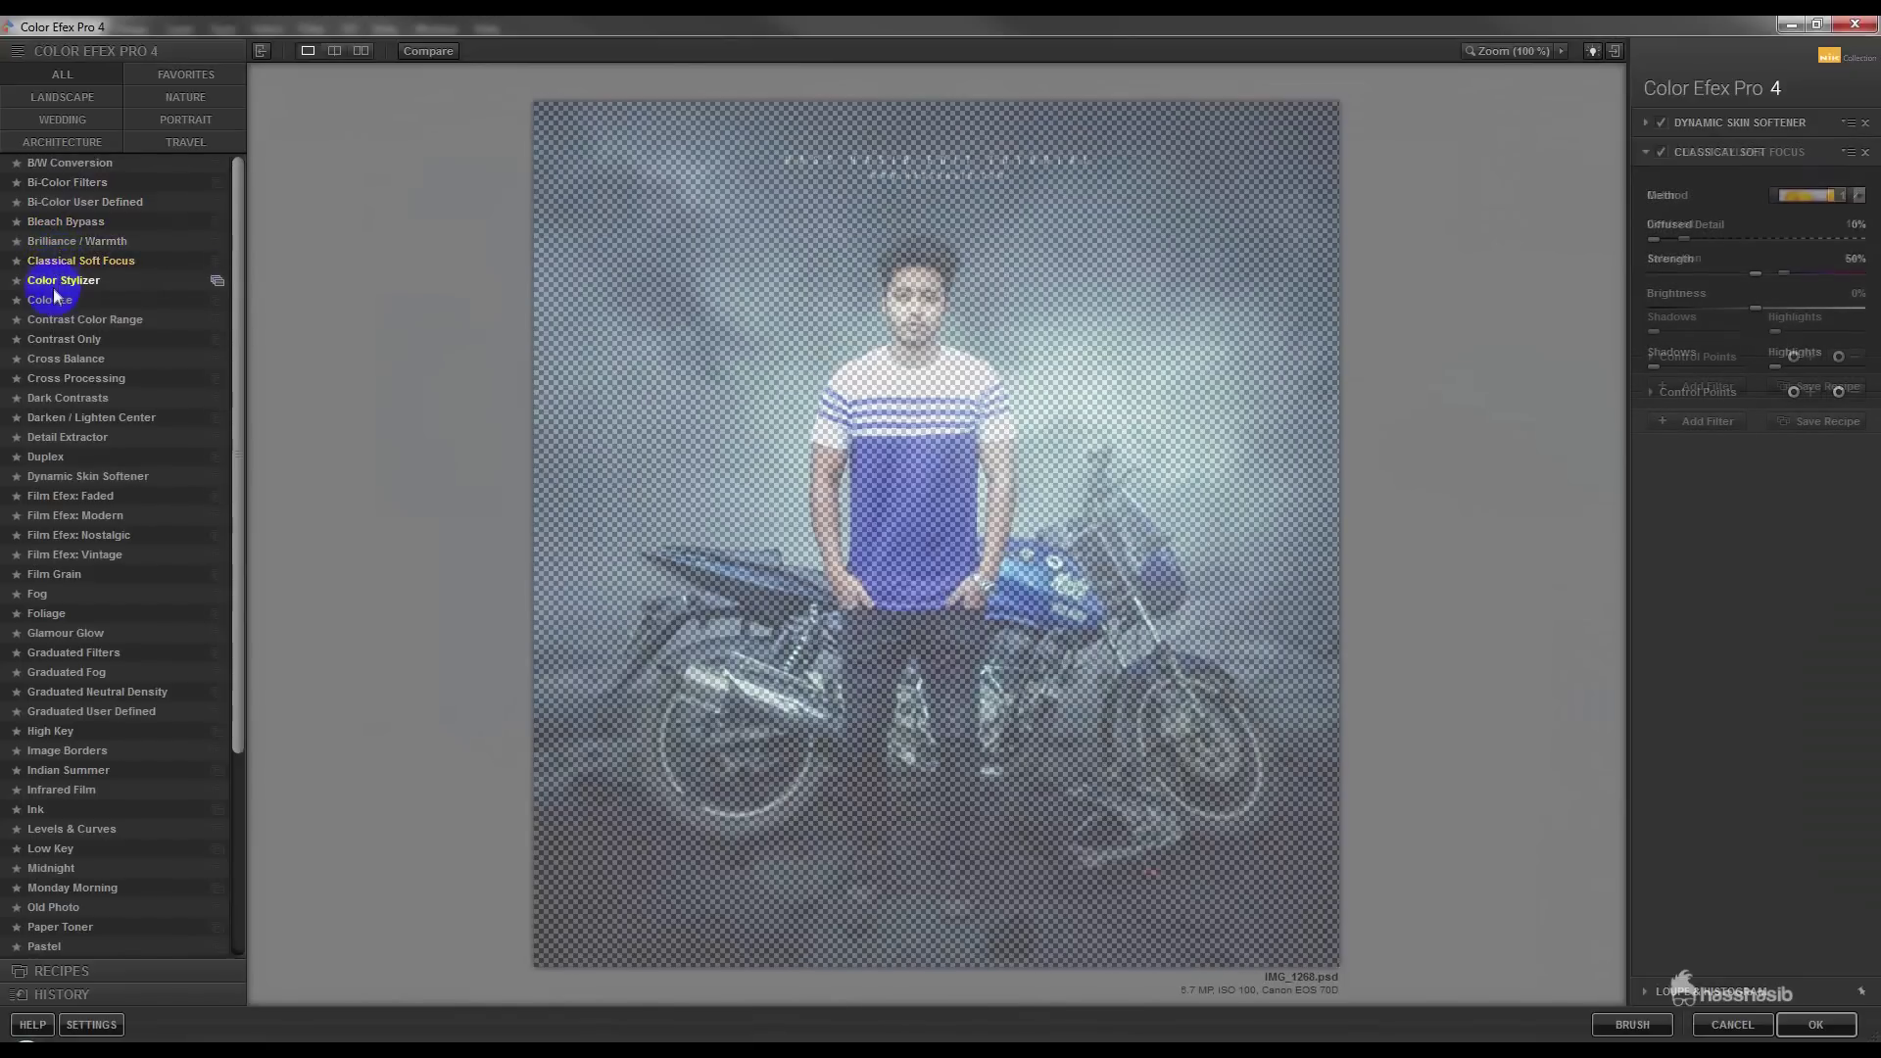
left_click(51, 298)
left_click(62, 324)
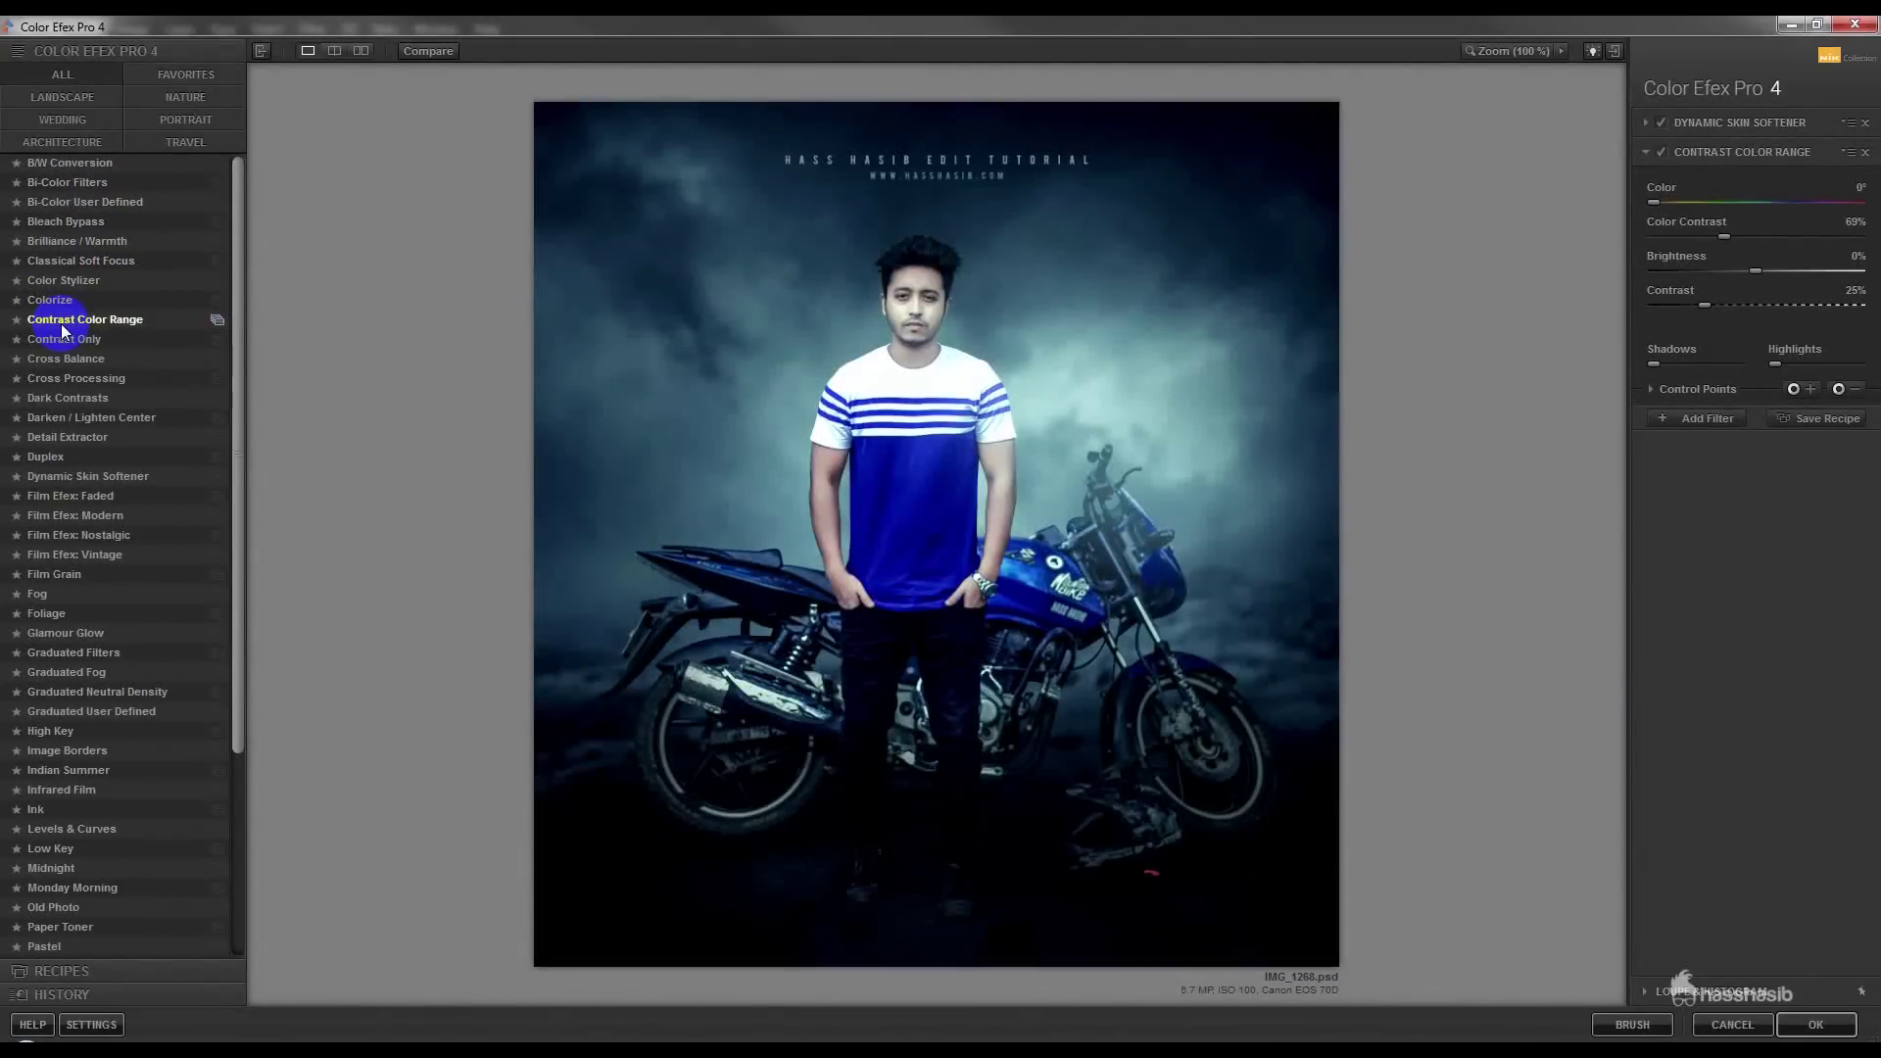
left_click(62, 339)
left_click(59, 359)
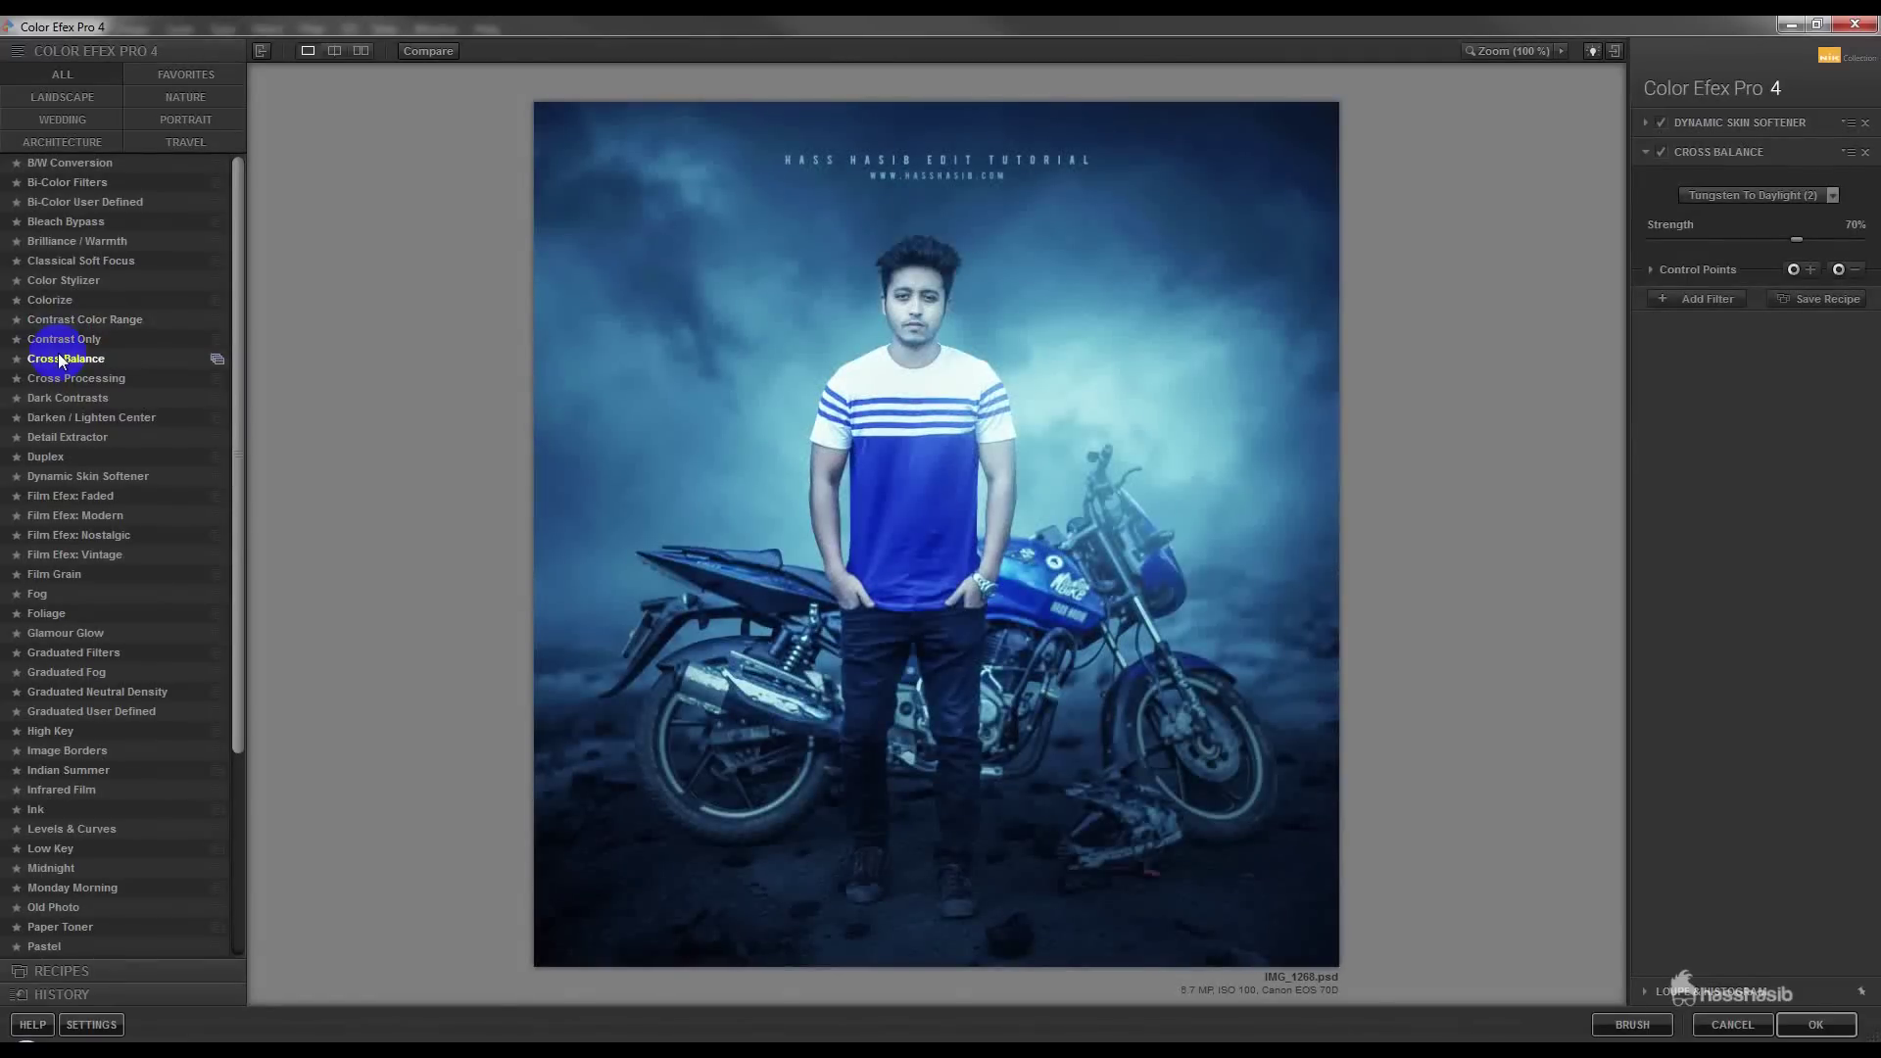
left_click(61, 378)
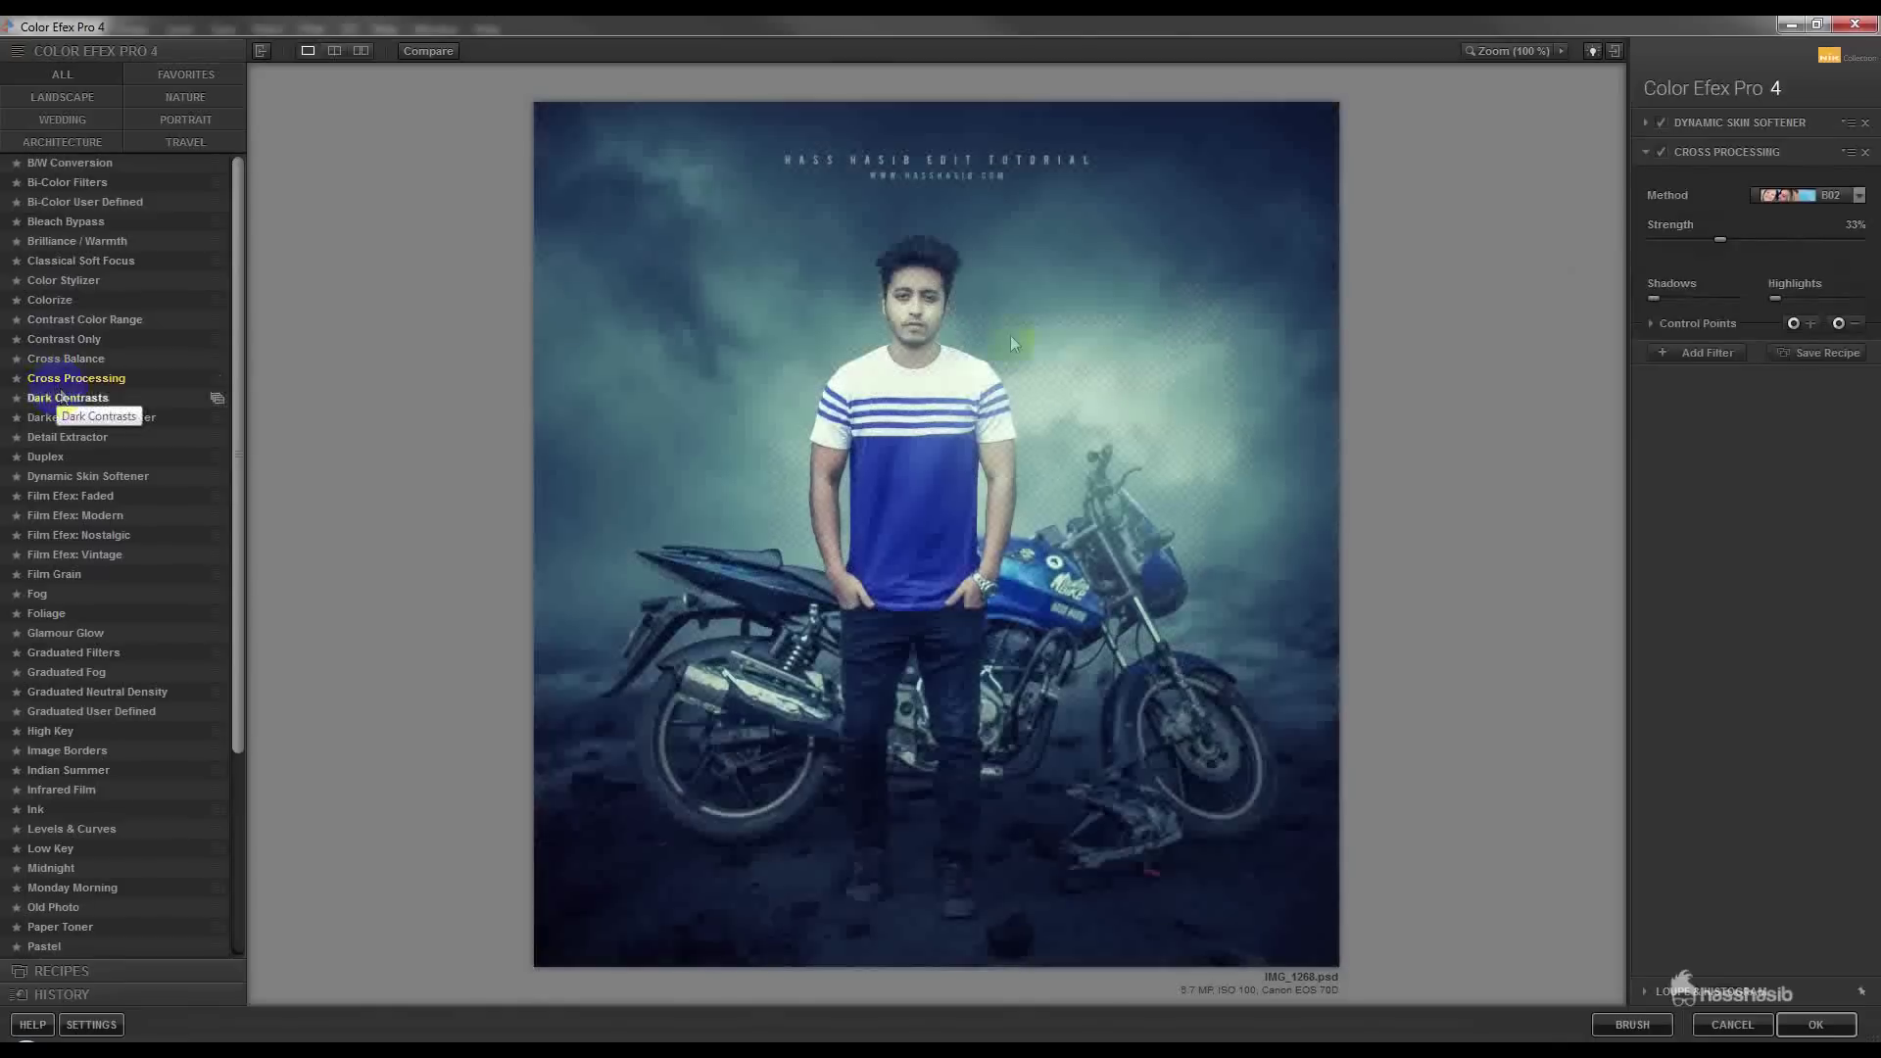
- Set Cross Processing to method L05, compare on/off, lower its strength, and add an empty filter slot
left_click(1832, 196)
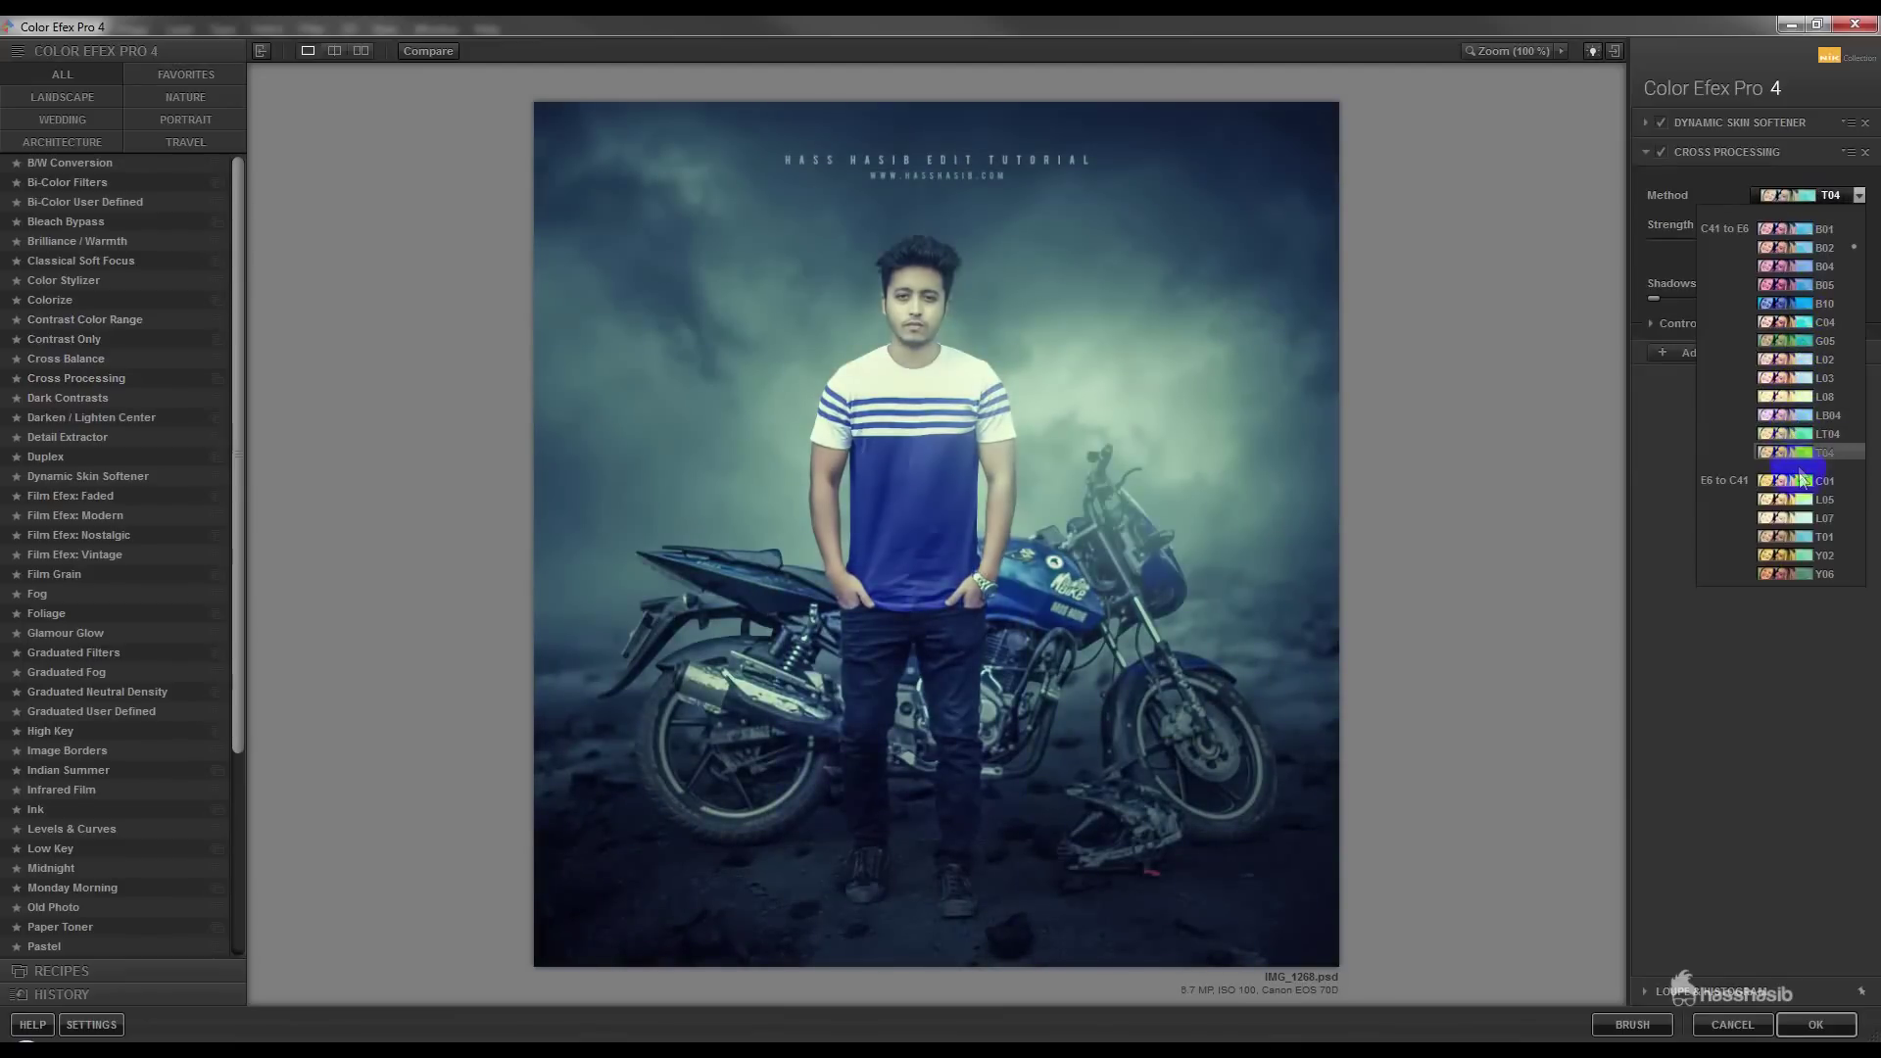
left_click(1803, 499)
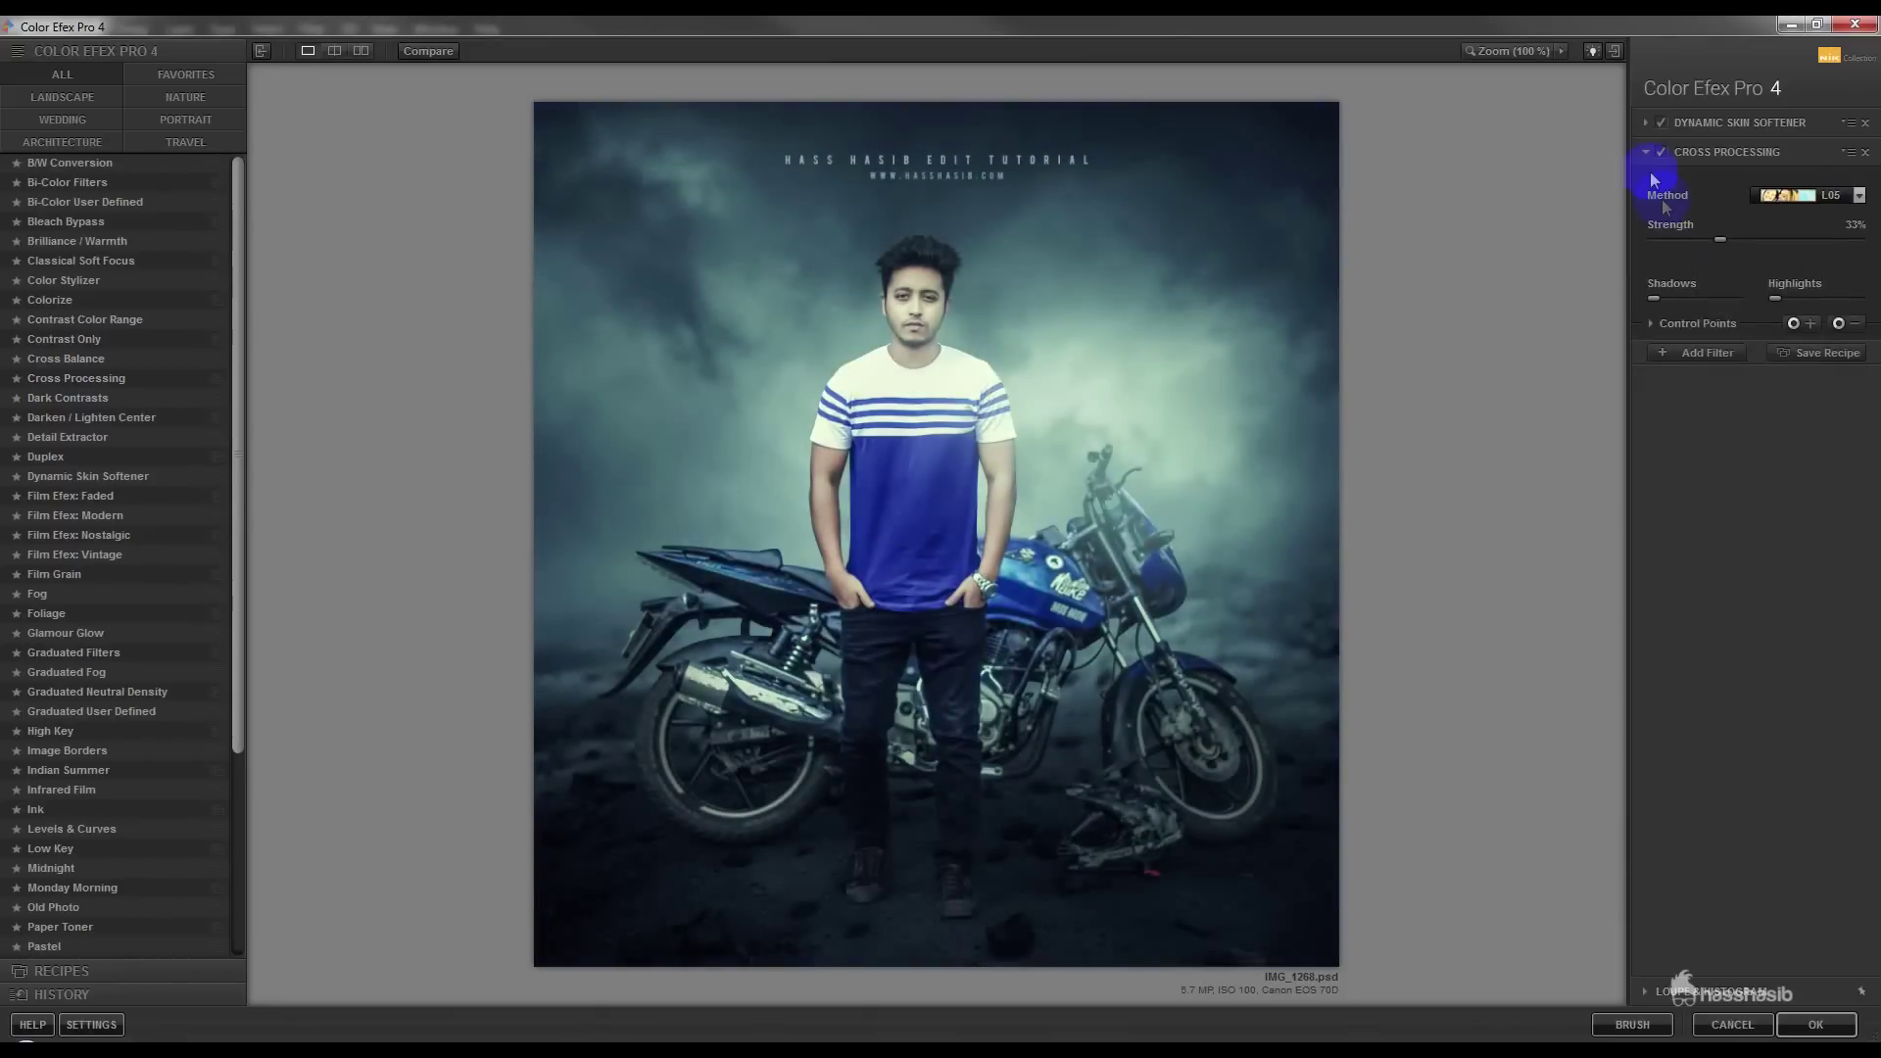
left_click(1660, 157)
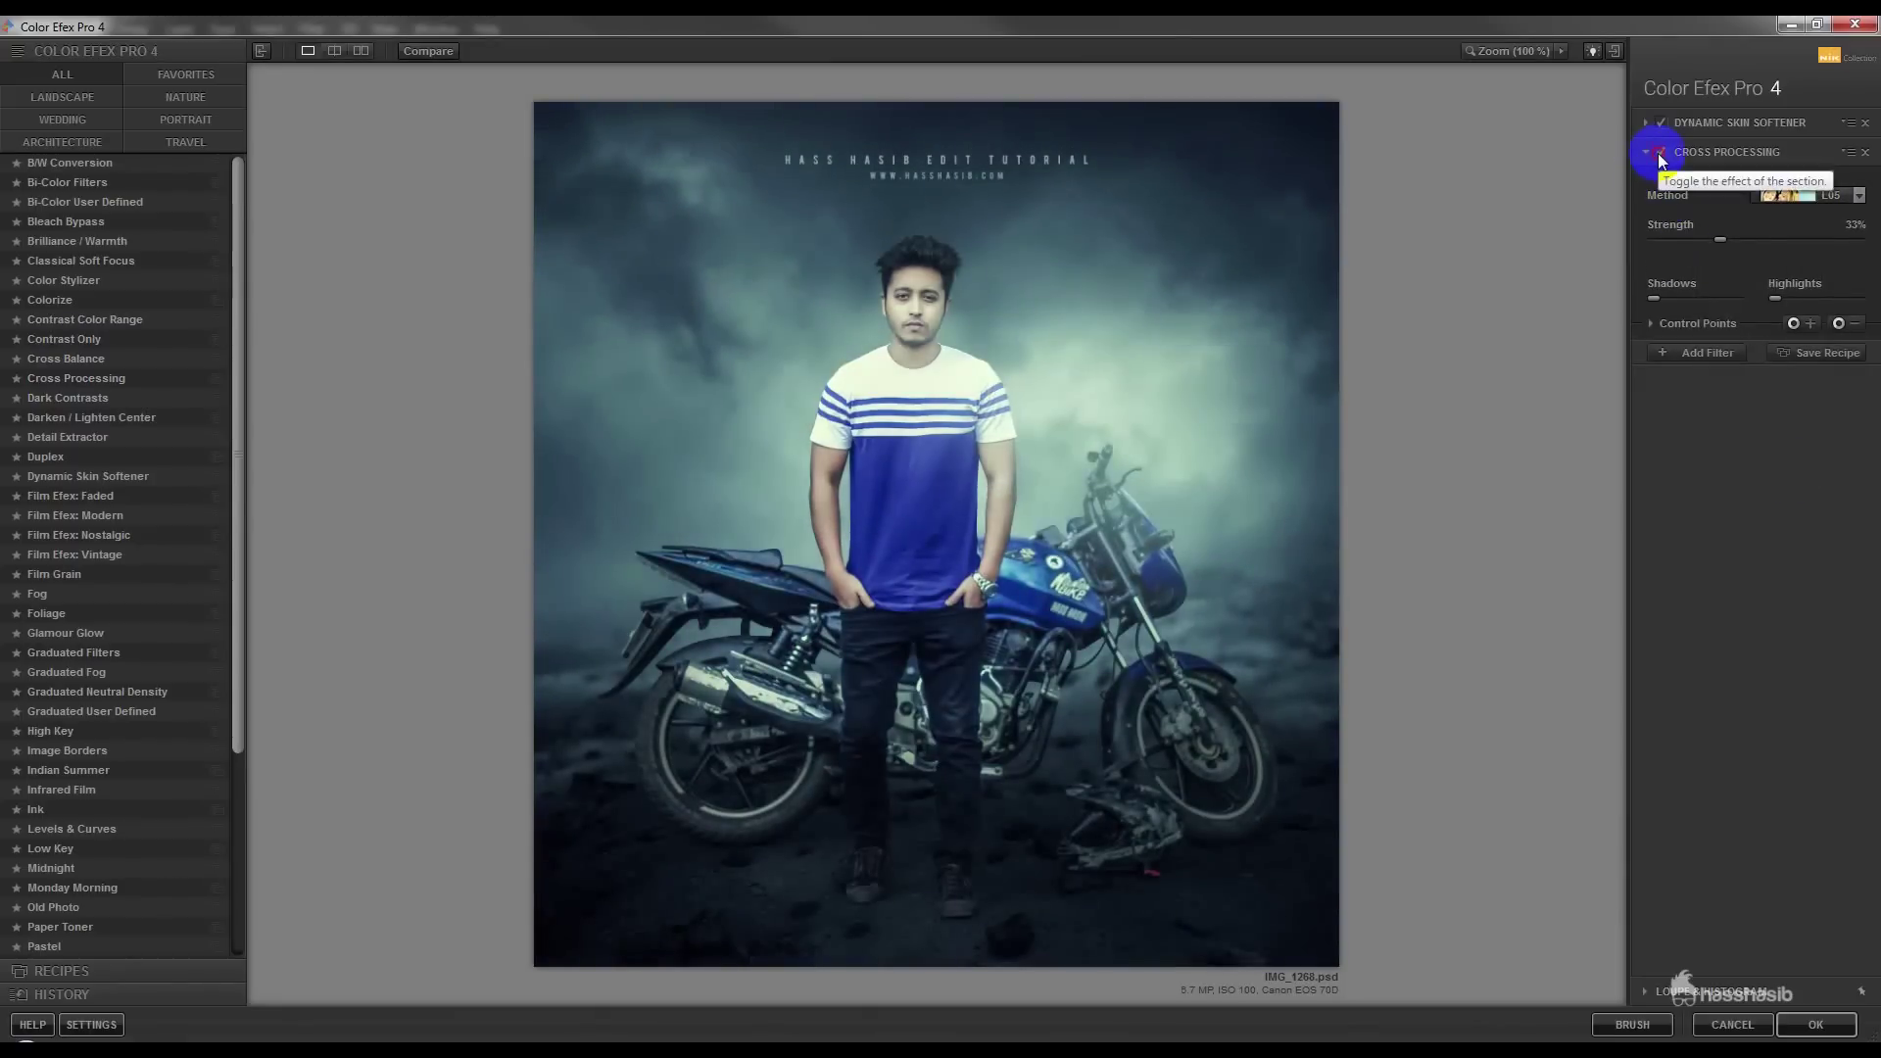
left_click(1660, 156)
left_click(1660, 155)
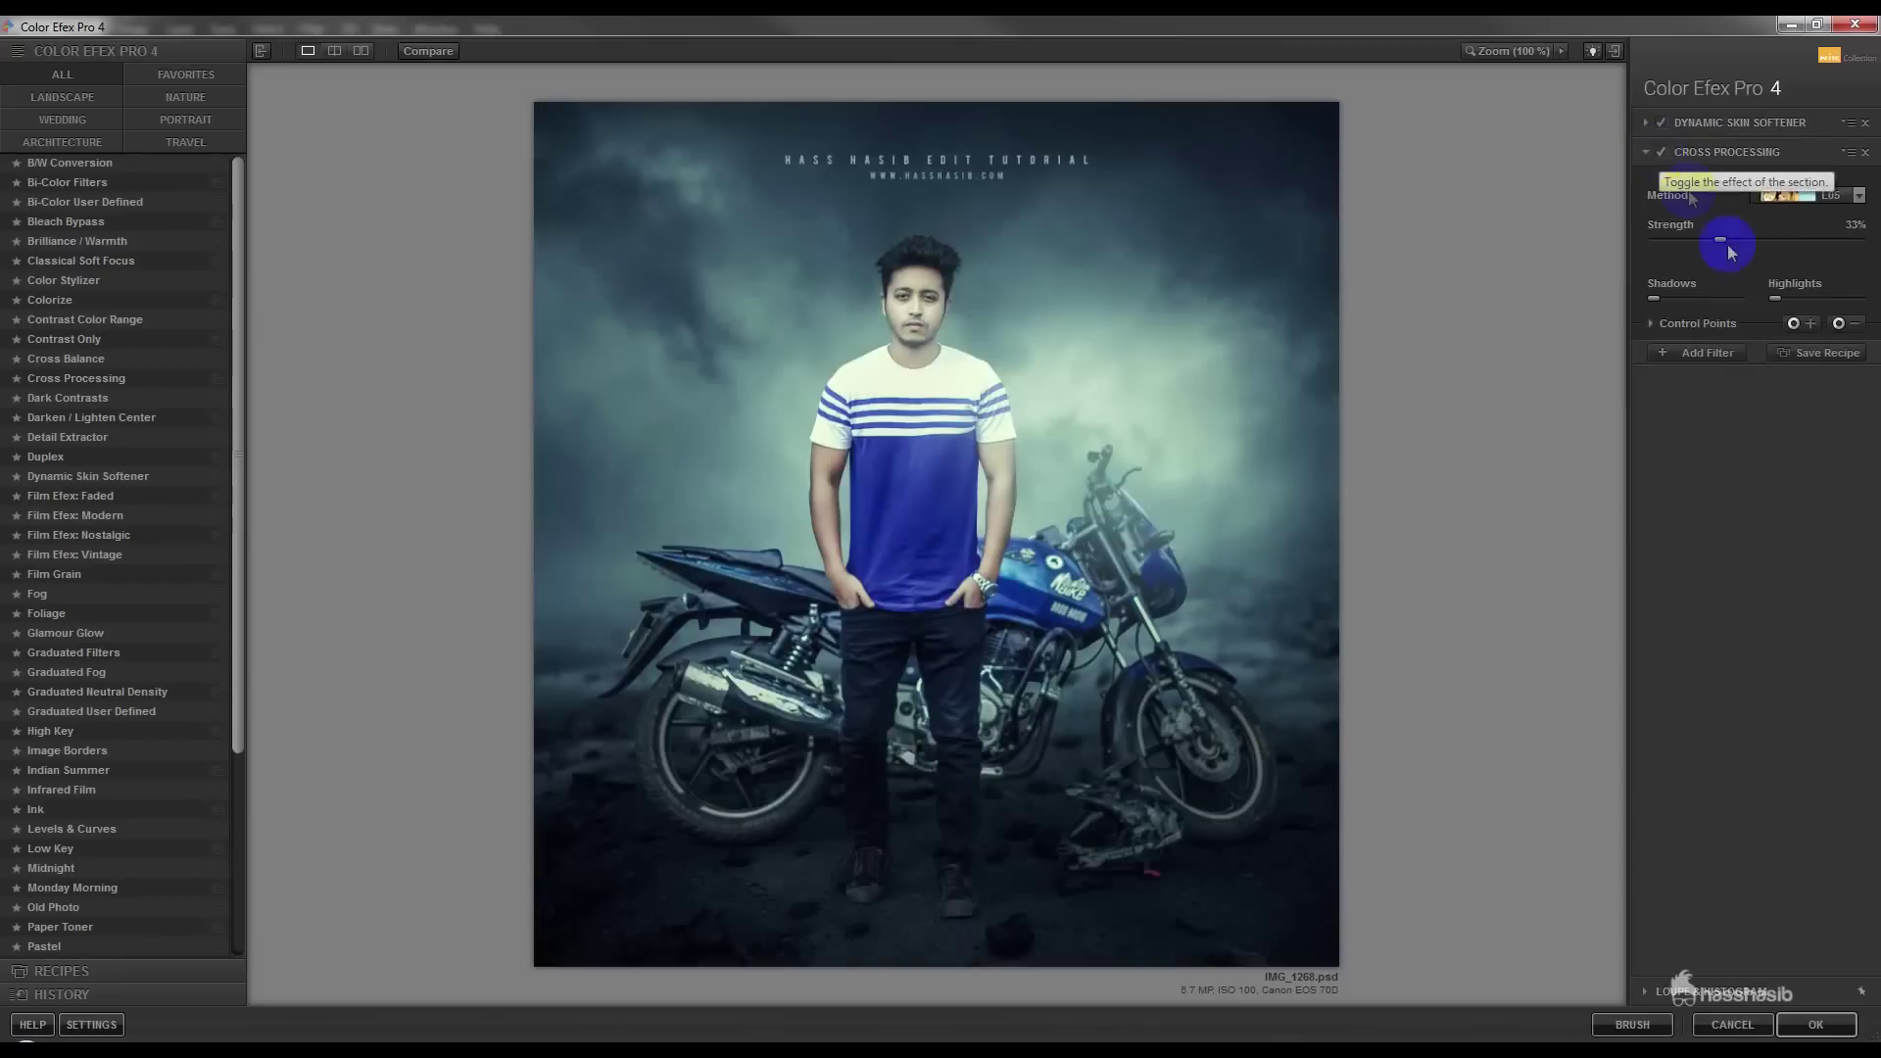
left_click_drag(1724, 239, 1695, 240)
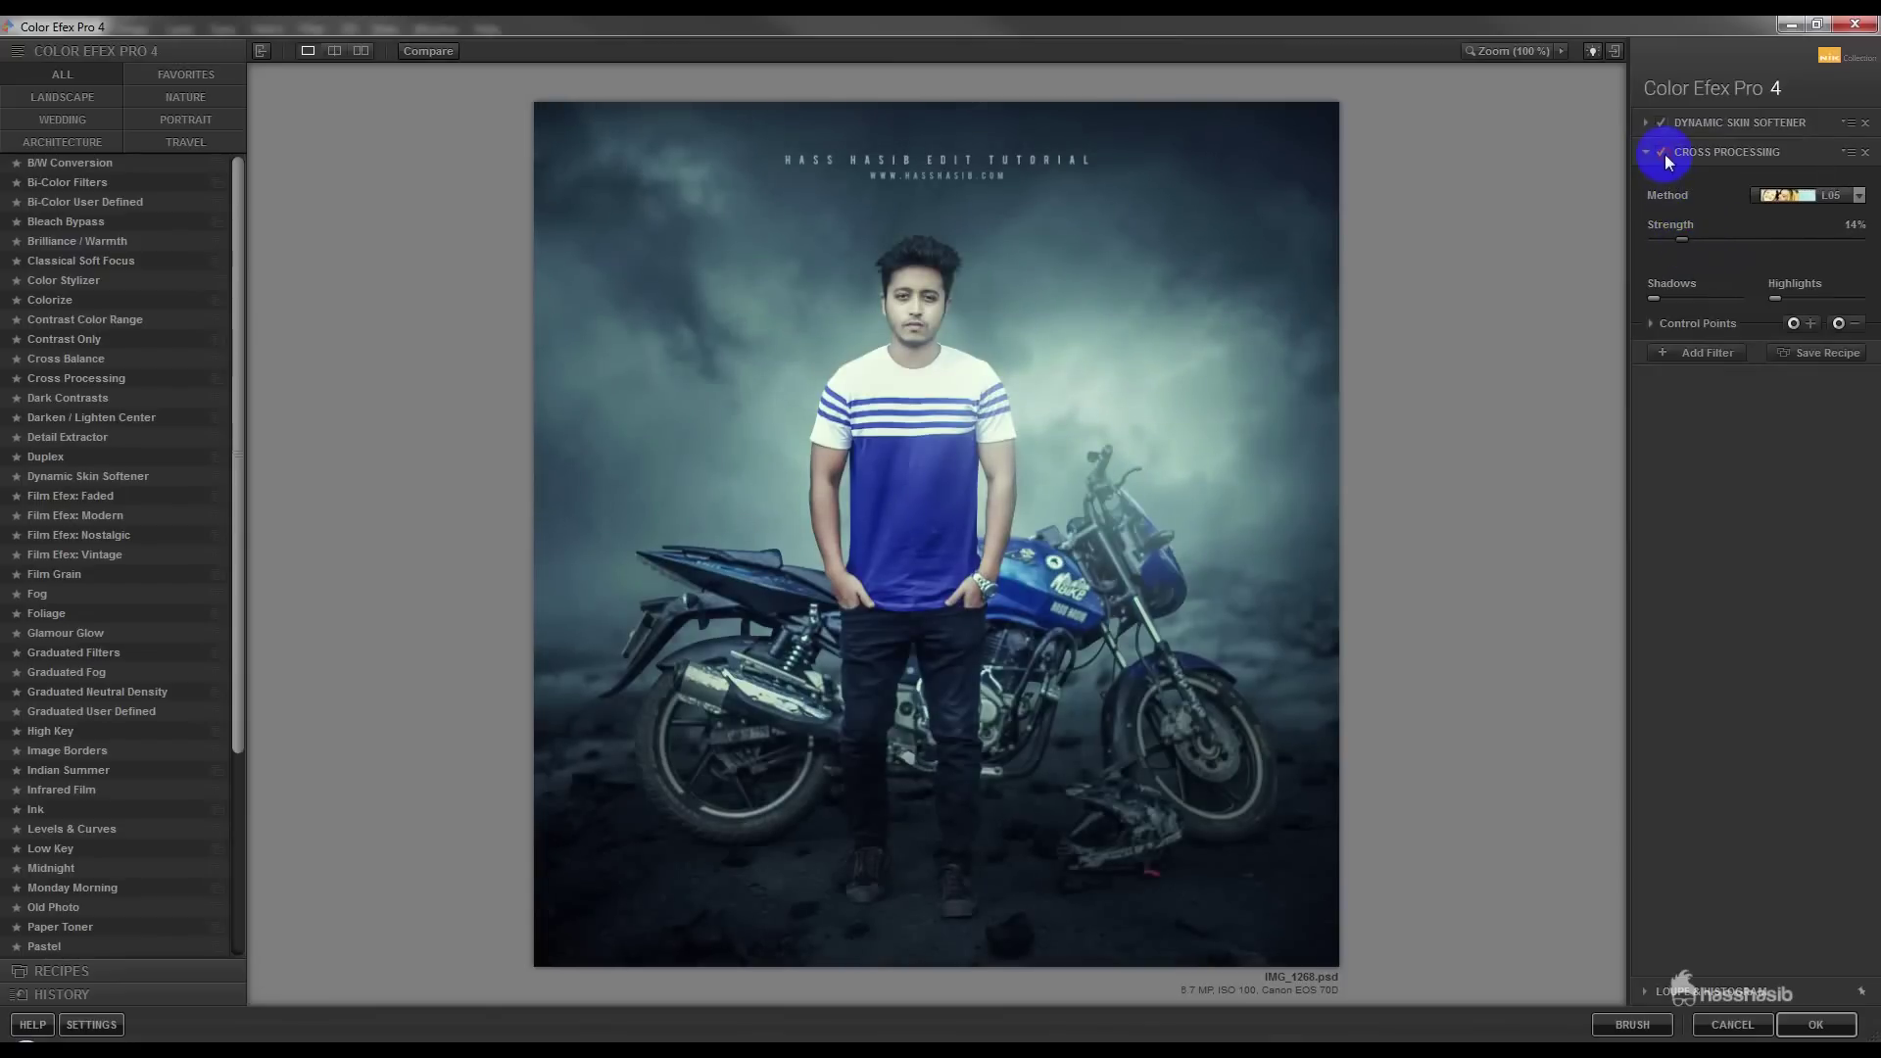
left_click(1685, 353)
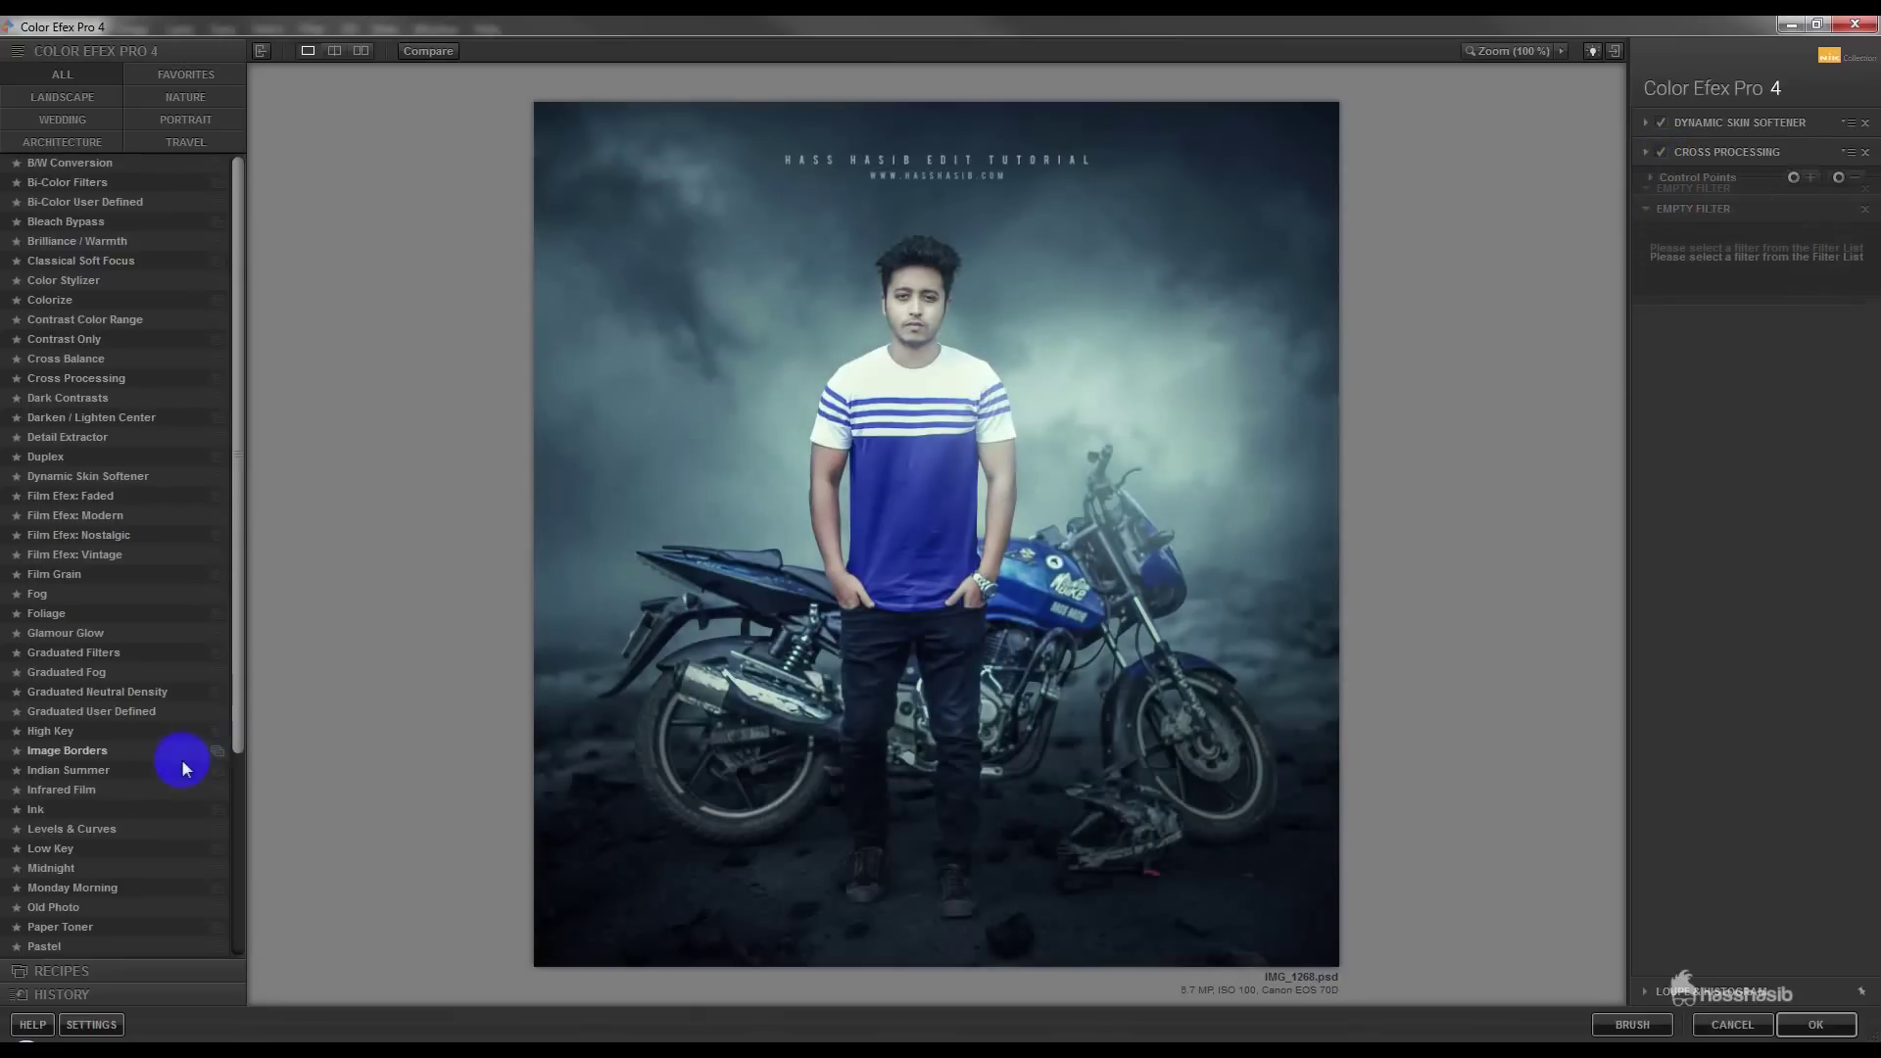
- Try Foliage, Film Efex: Vintage, White Neutralizer and Photo Stylizer in the new slot
left_click(44, 613)
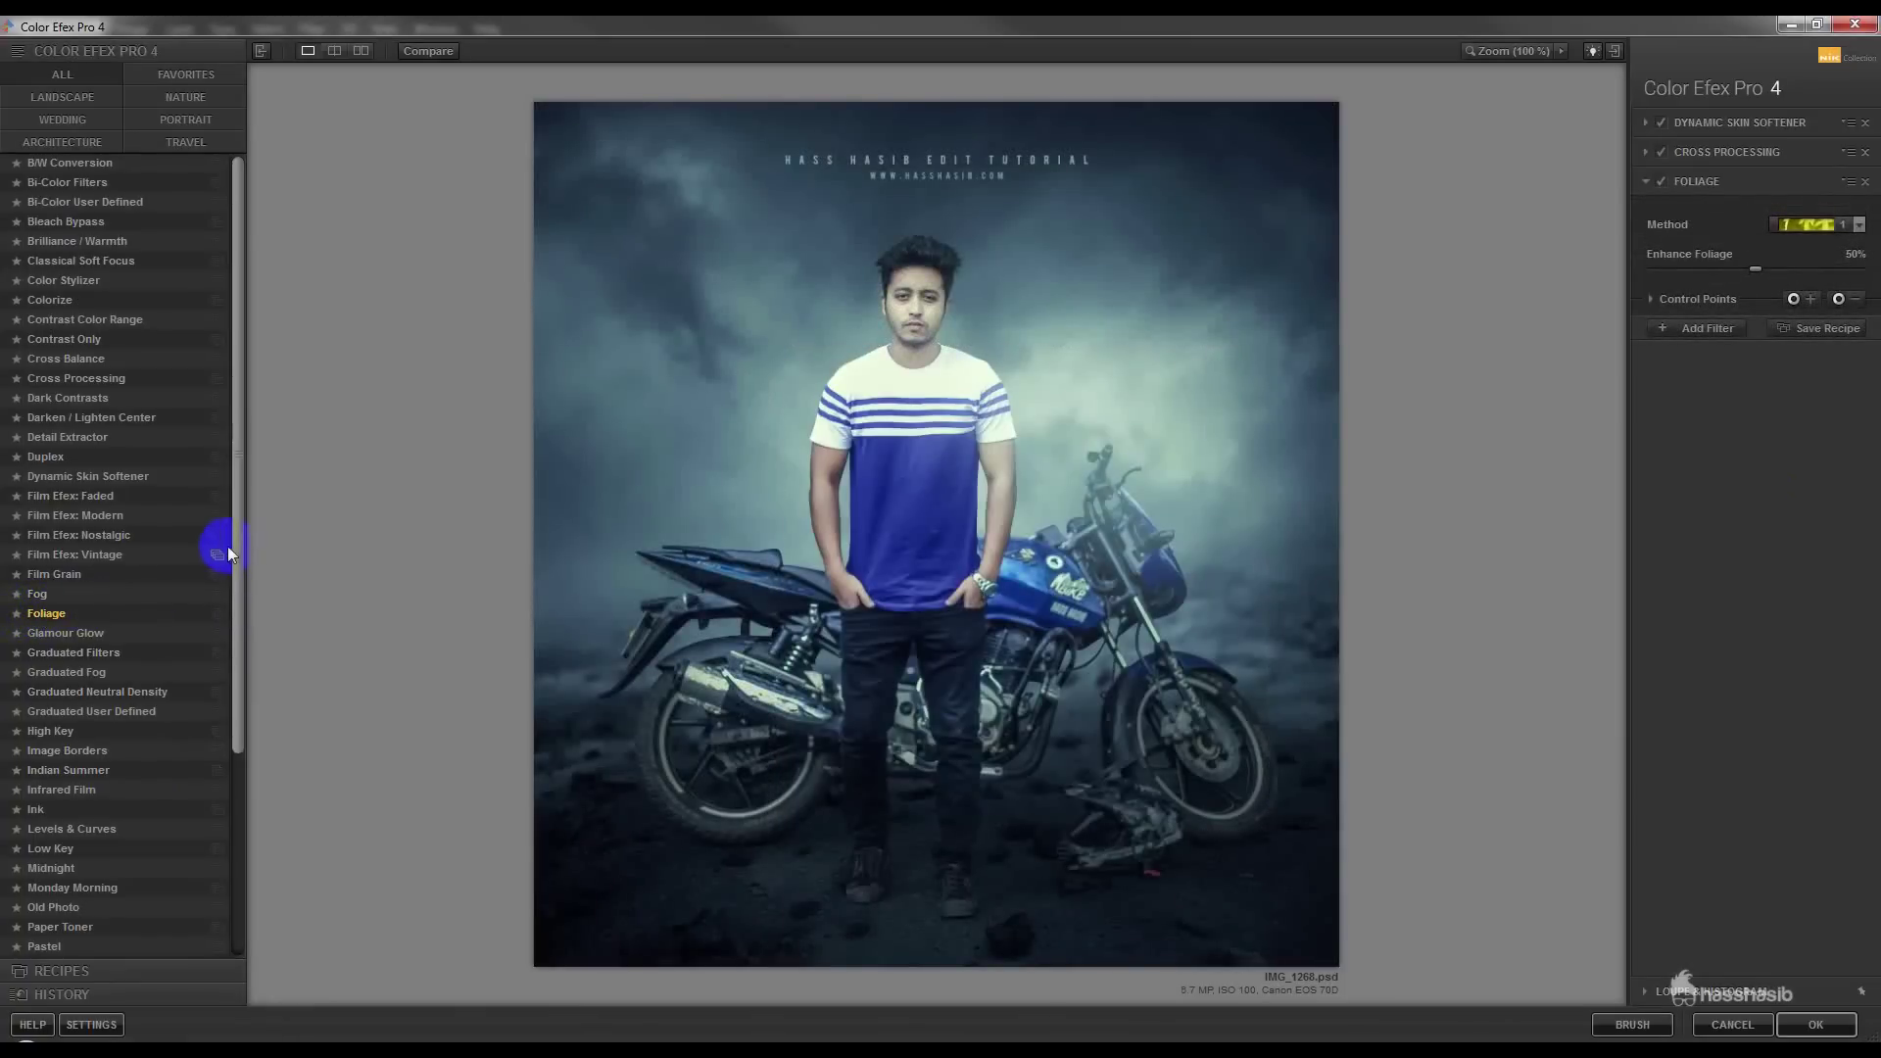
left_click(227, 554)
scroll(234, 703, "down", 3)
scroll(214, 831, "down", 2)
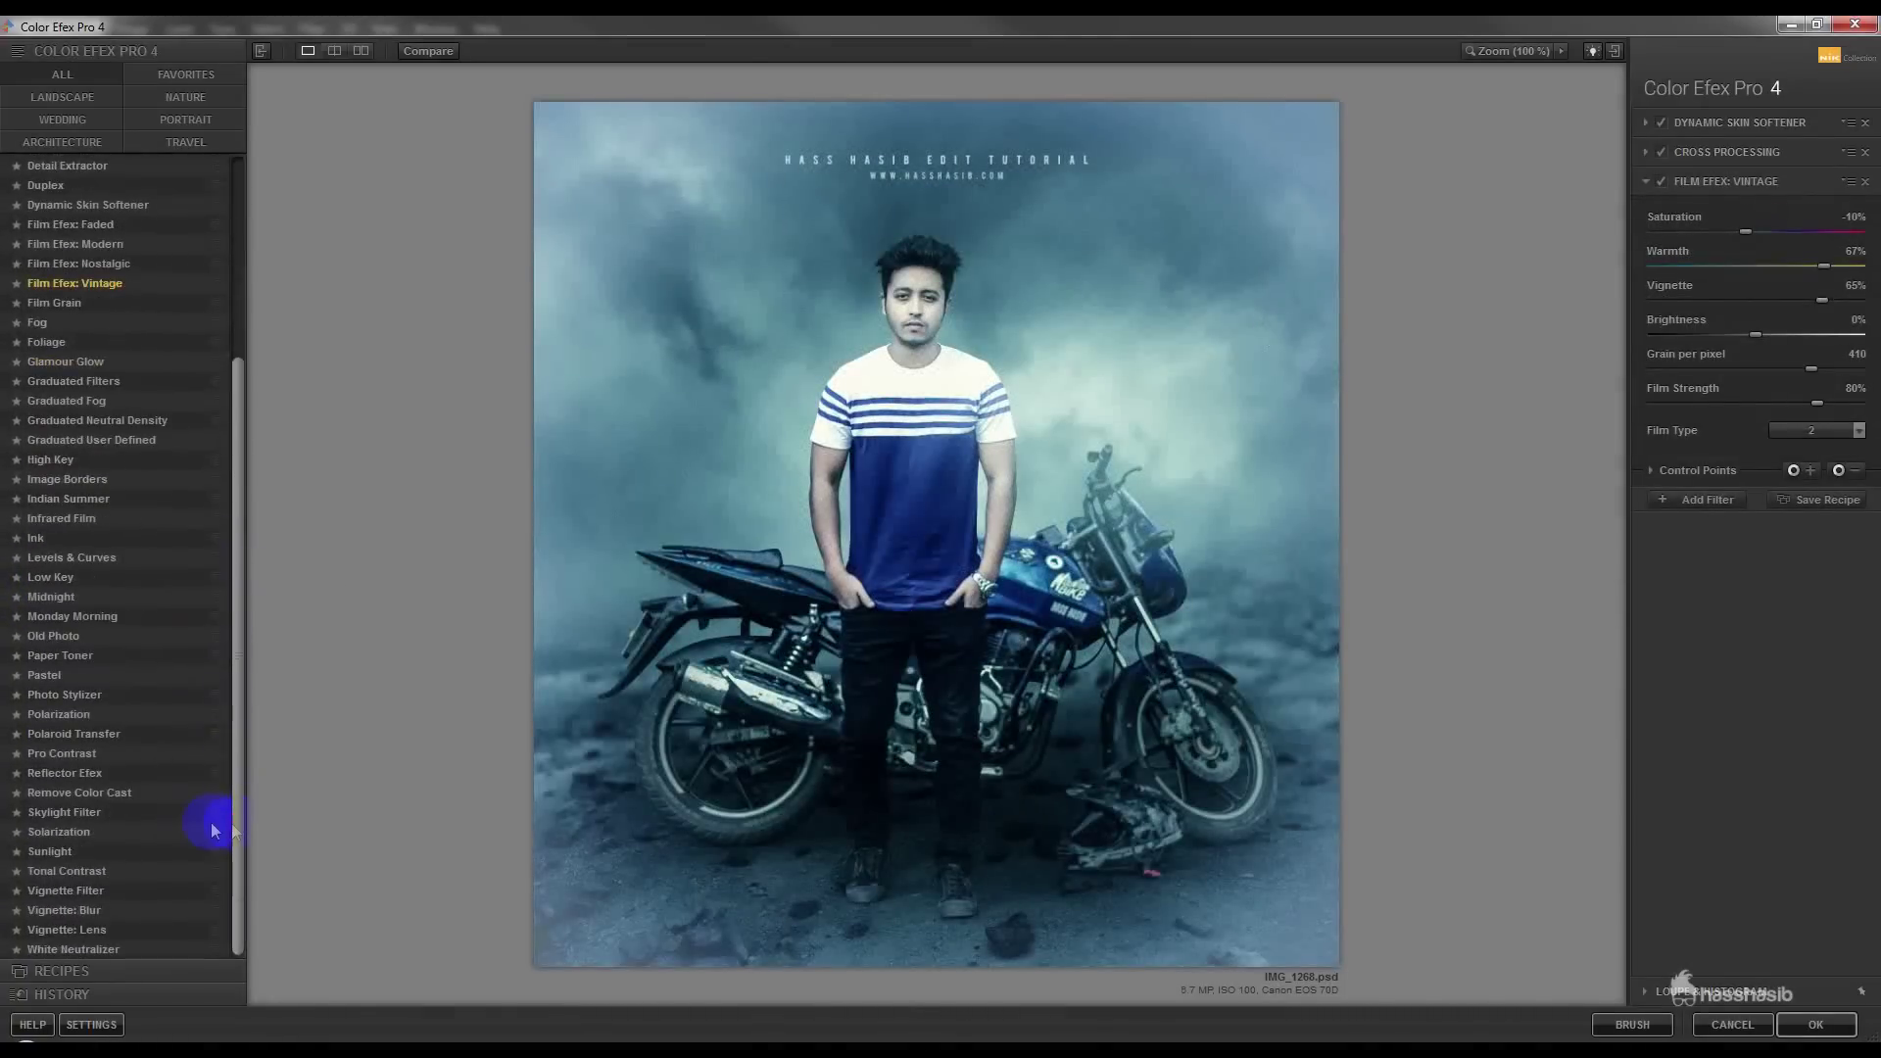
left_click(92, 951)
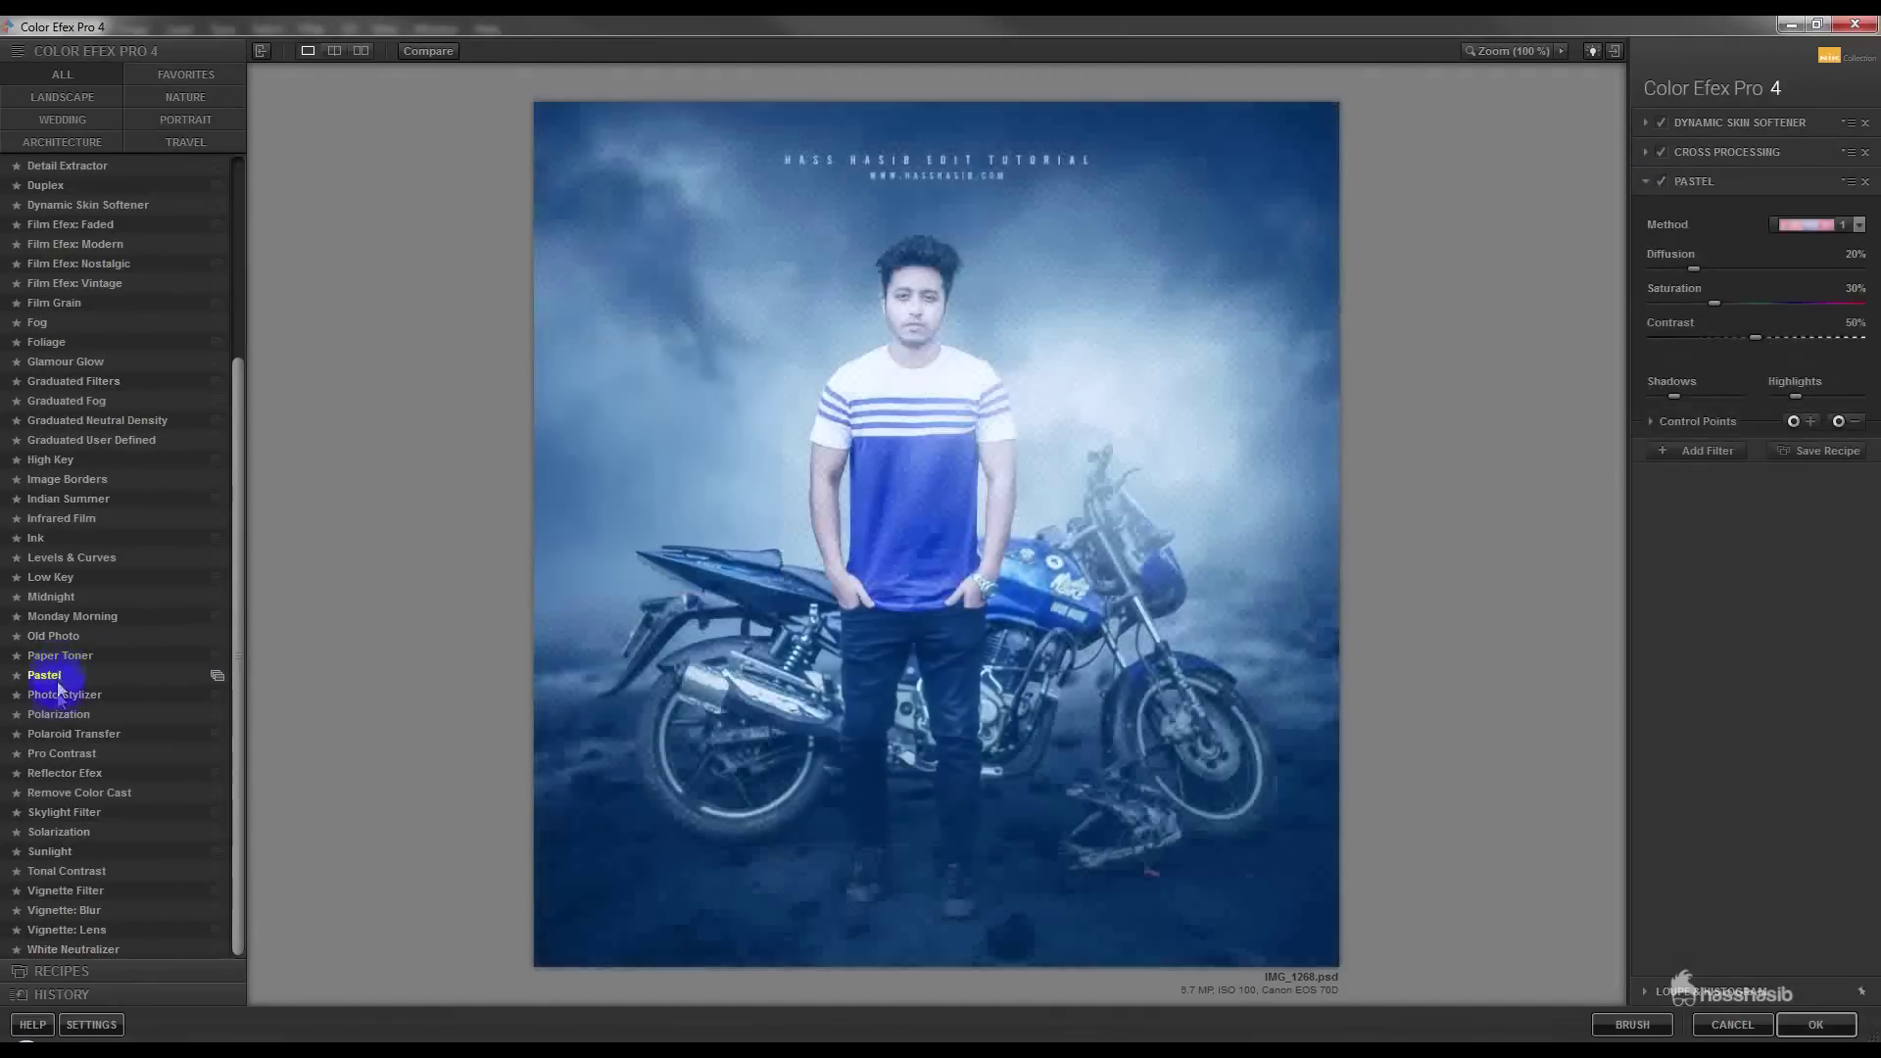
left_click(56, 695)
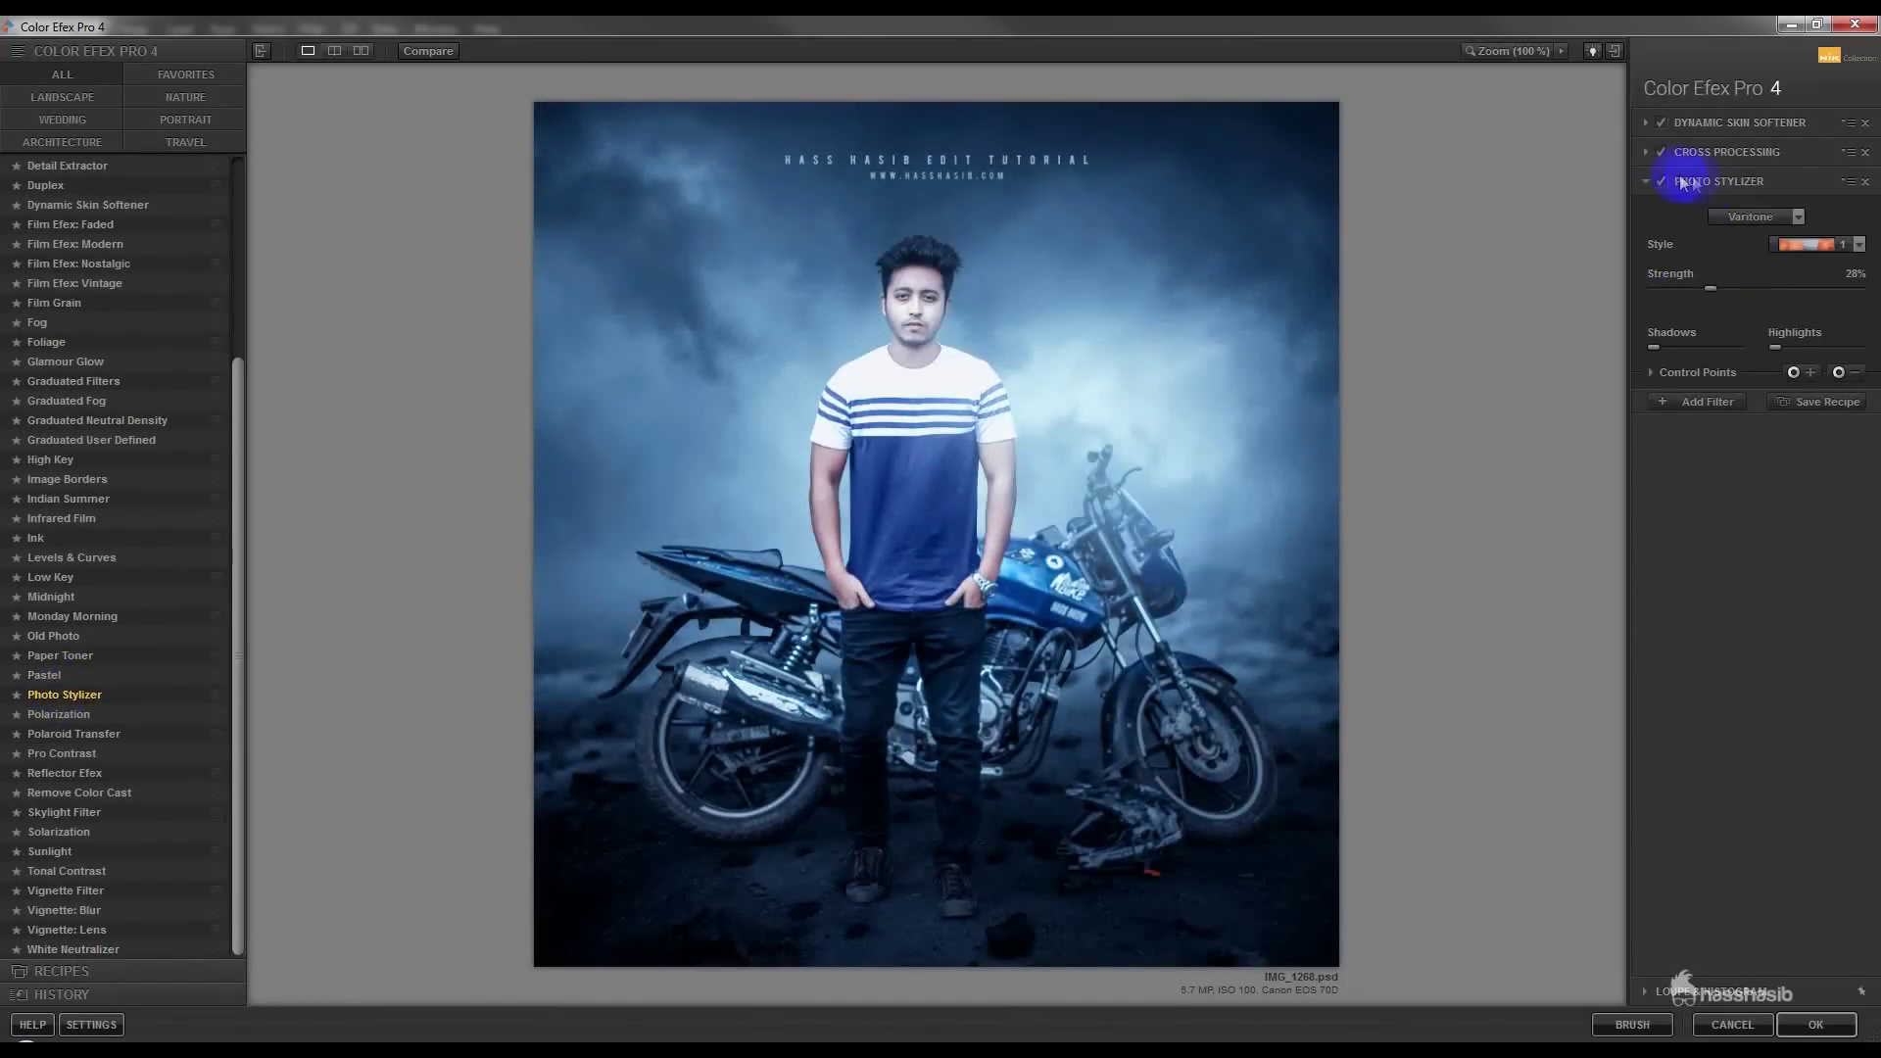
left_click(1663, 181)
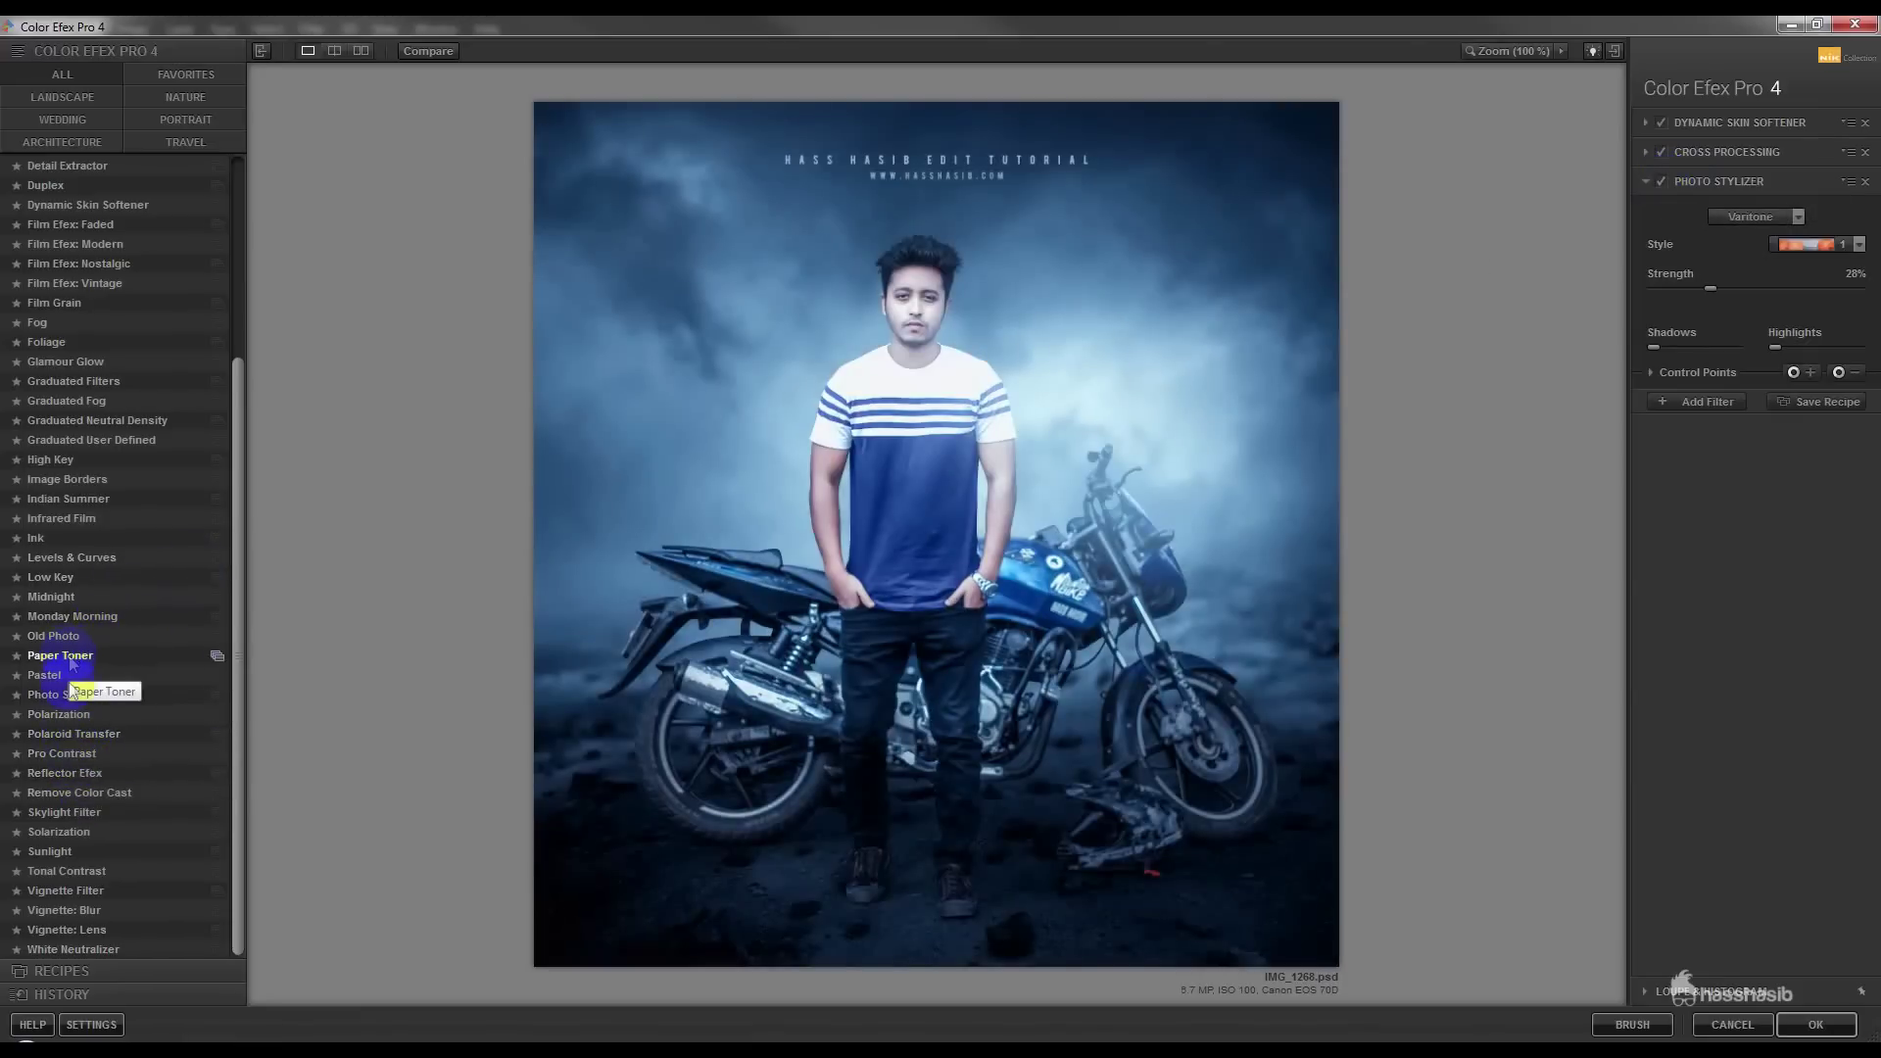
- Add Pro Contrast to the stack and compare it on and off
left_click(65, 754)
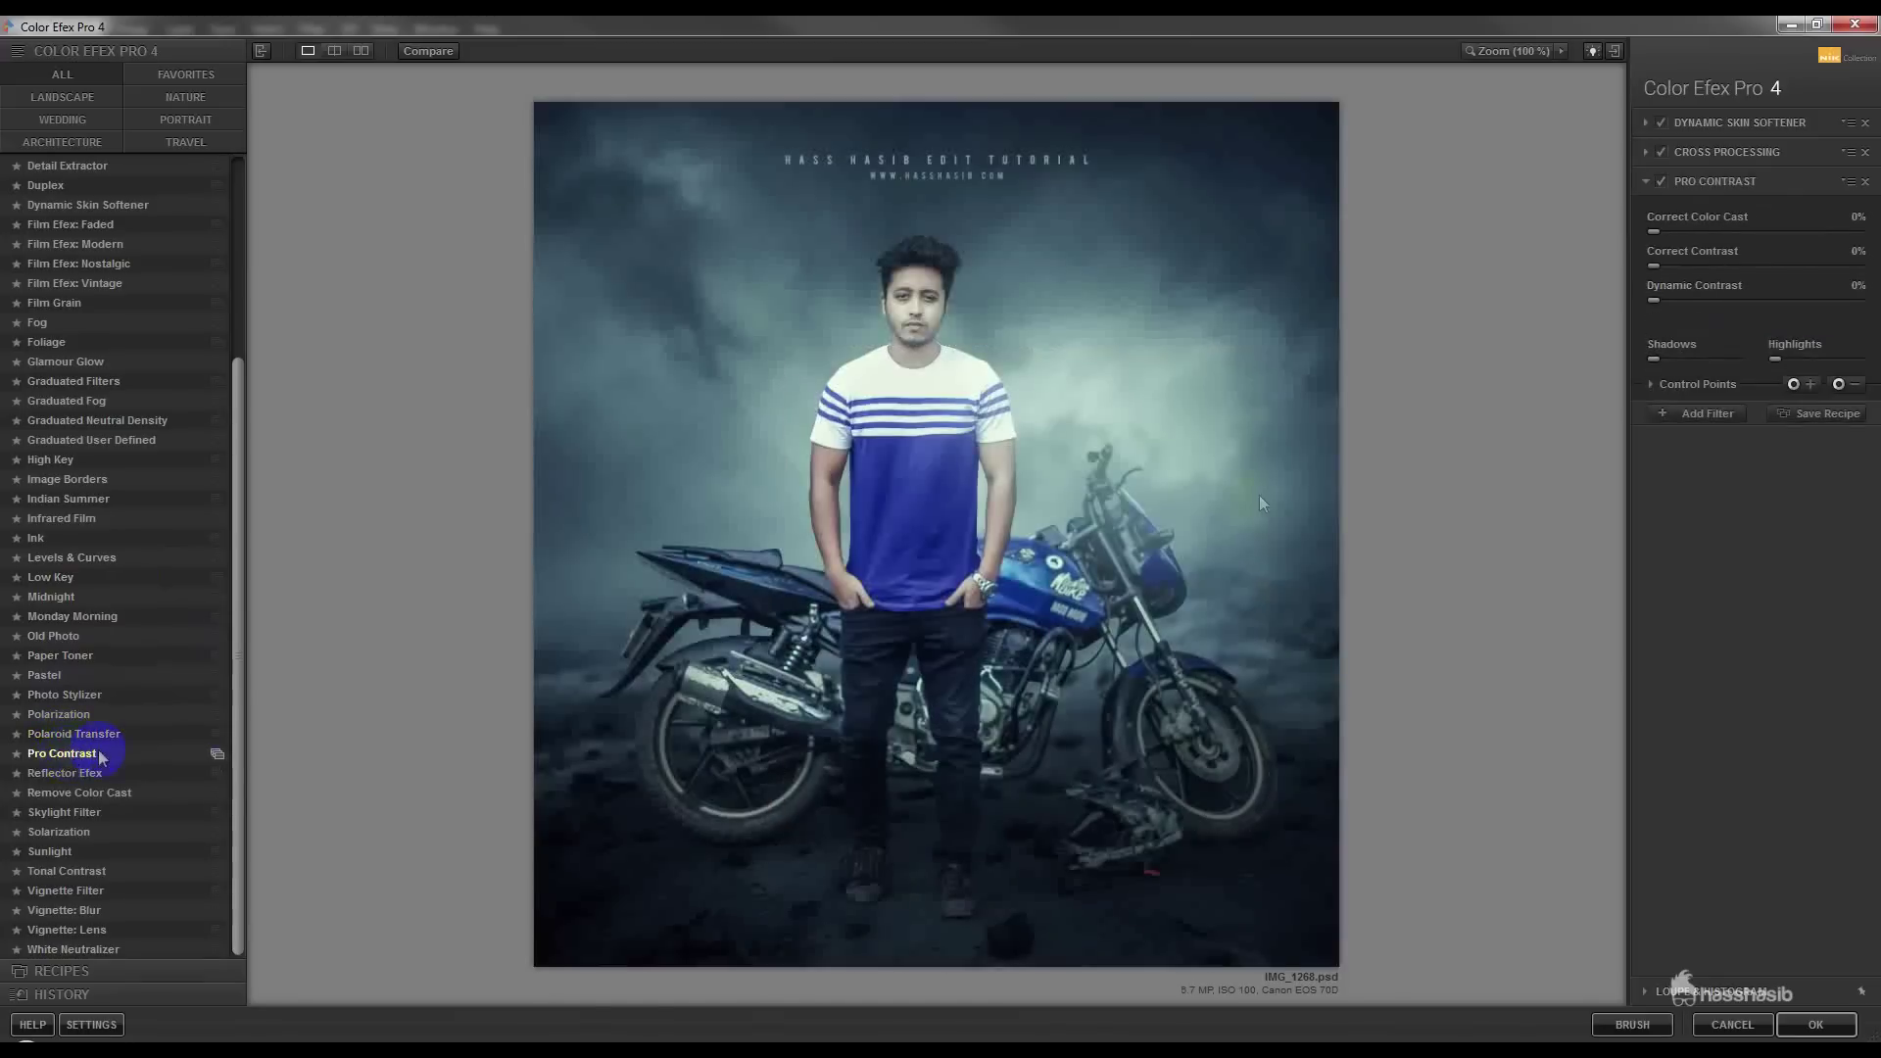
left_click(1680, 186)
left_click(1661, 183)
left_click(1705, 414)
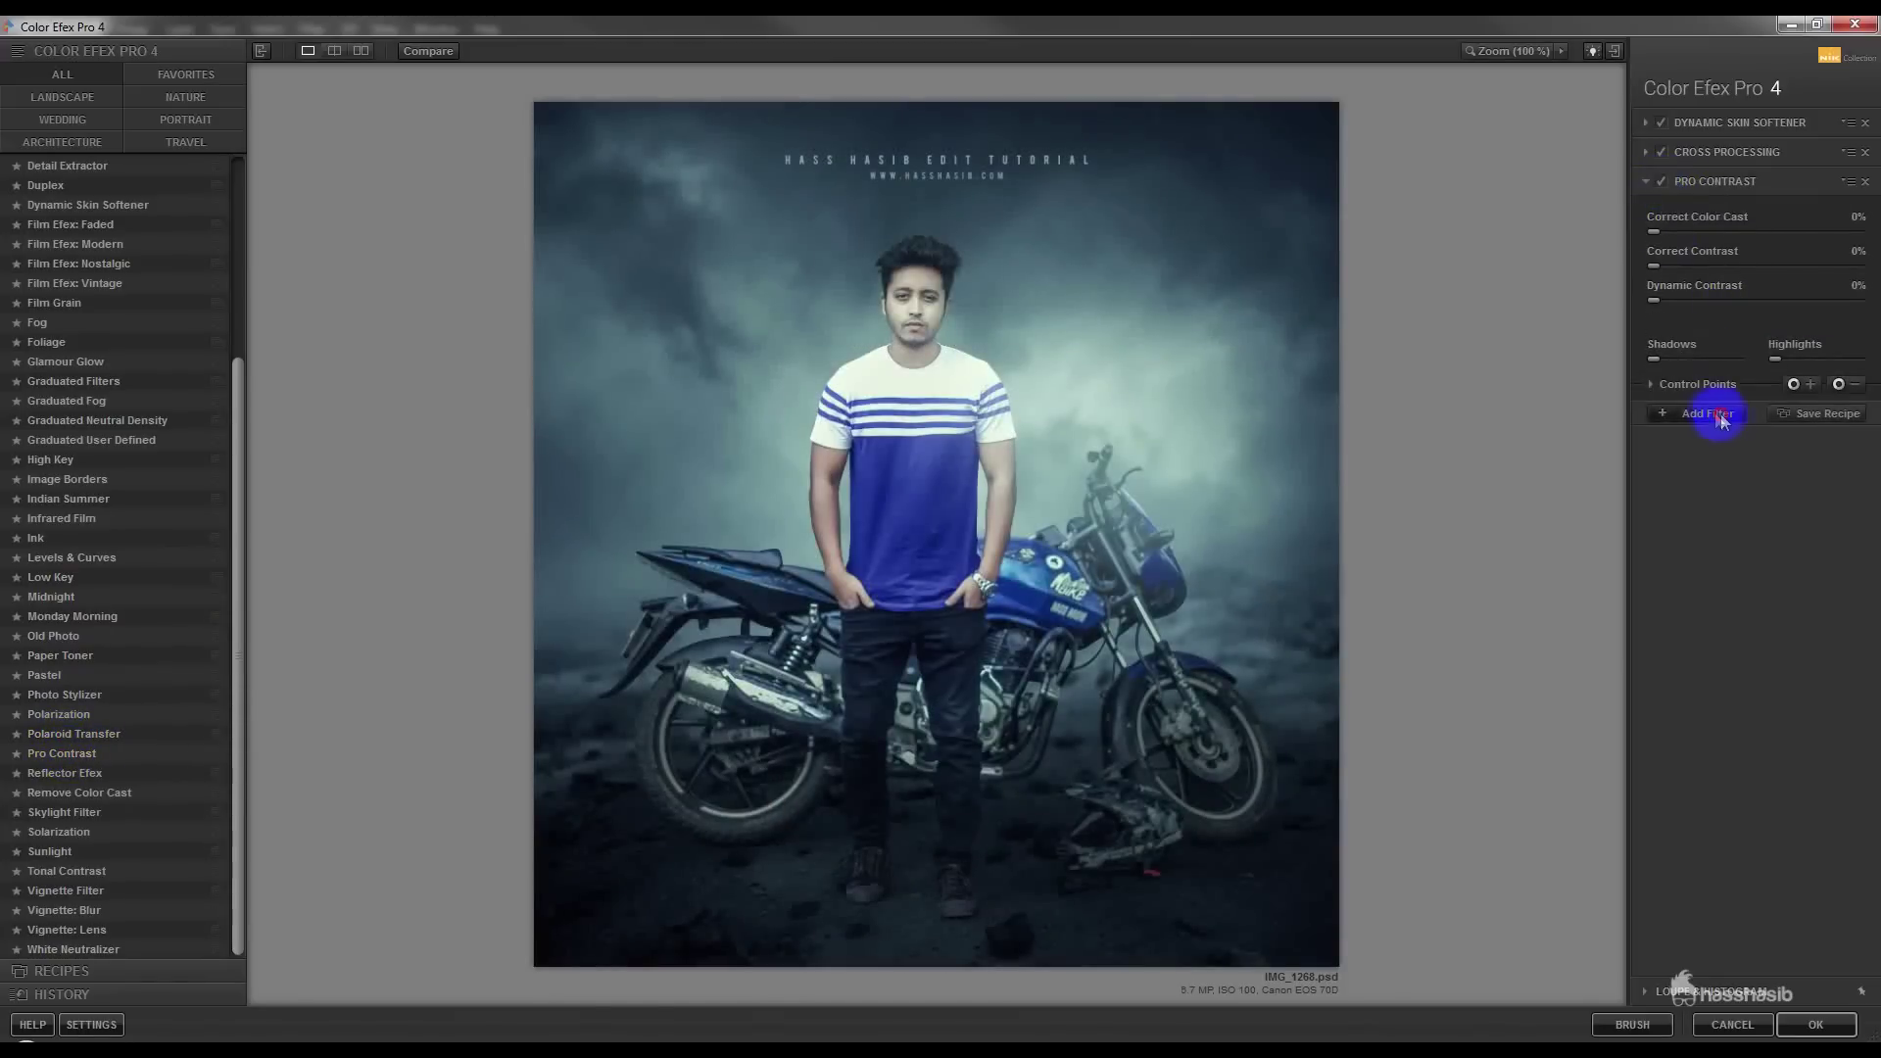
- Add Film Grain with grain raised to about 488 per pixel
left_click(235, 400)
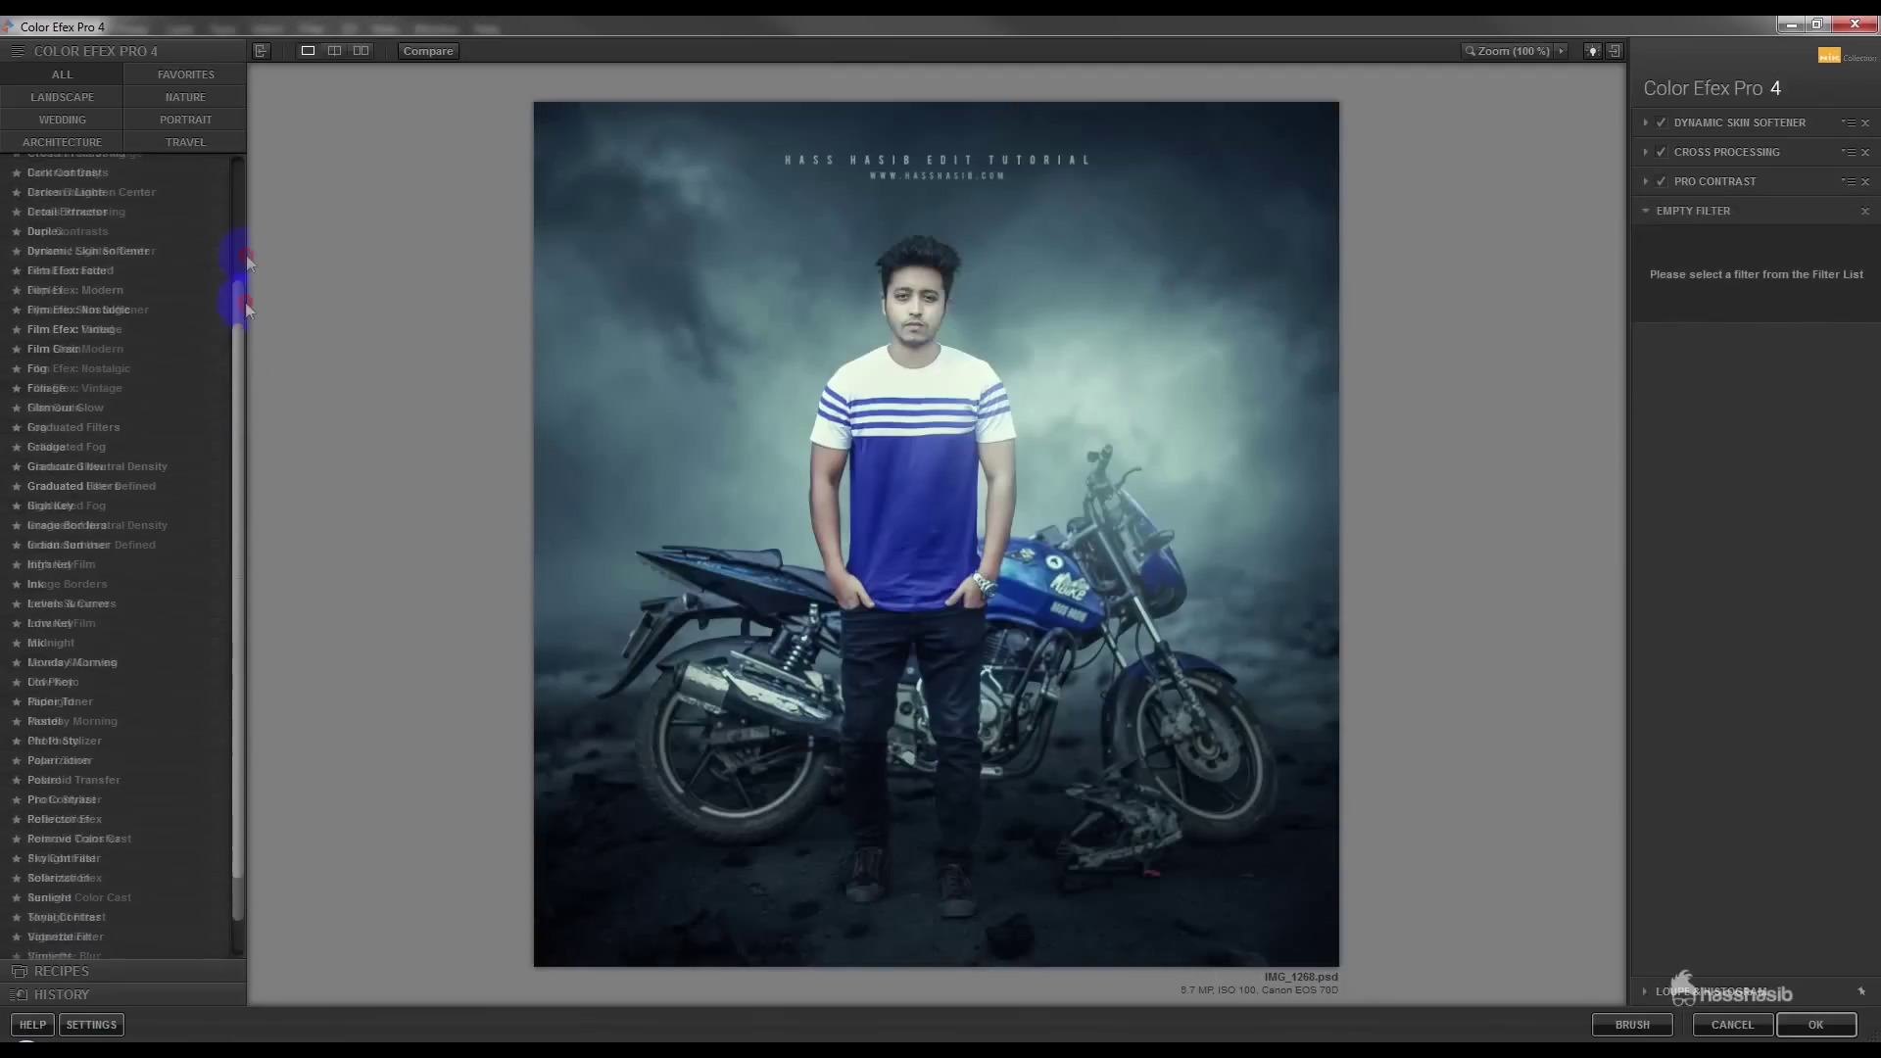
left_click_drag(243, 401, 244, 152)
left_click(80, 576)
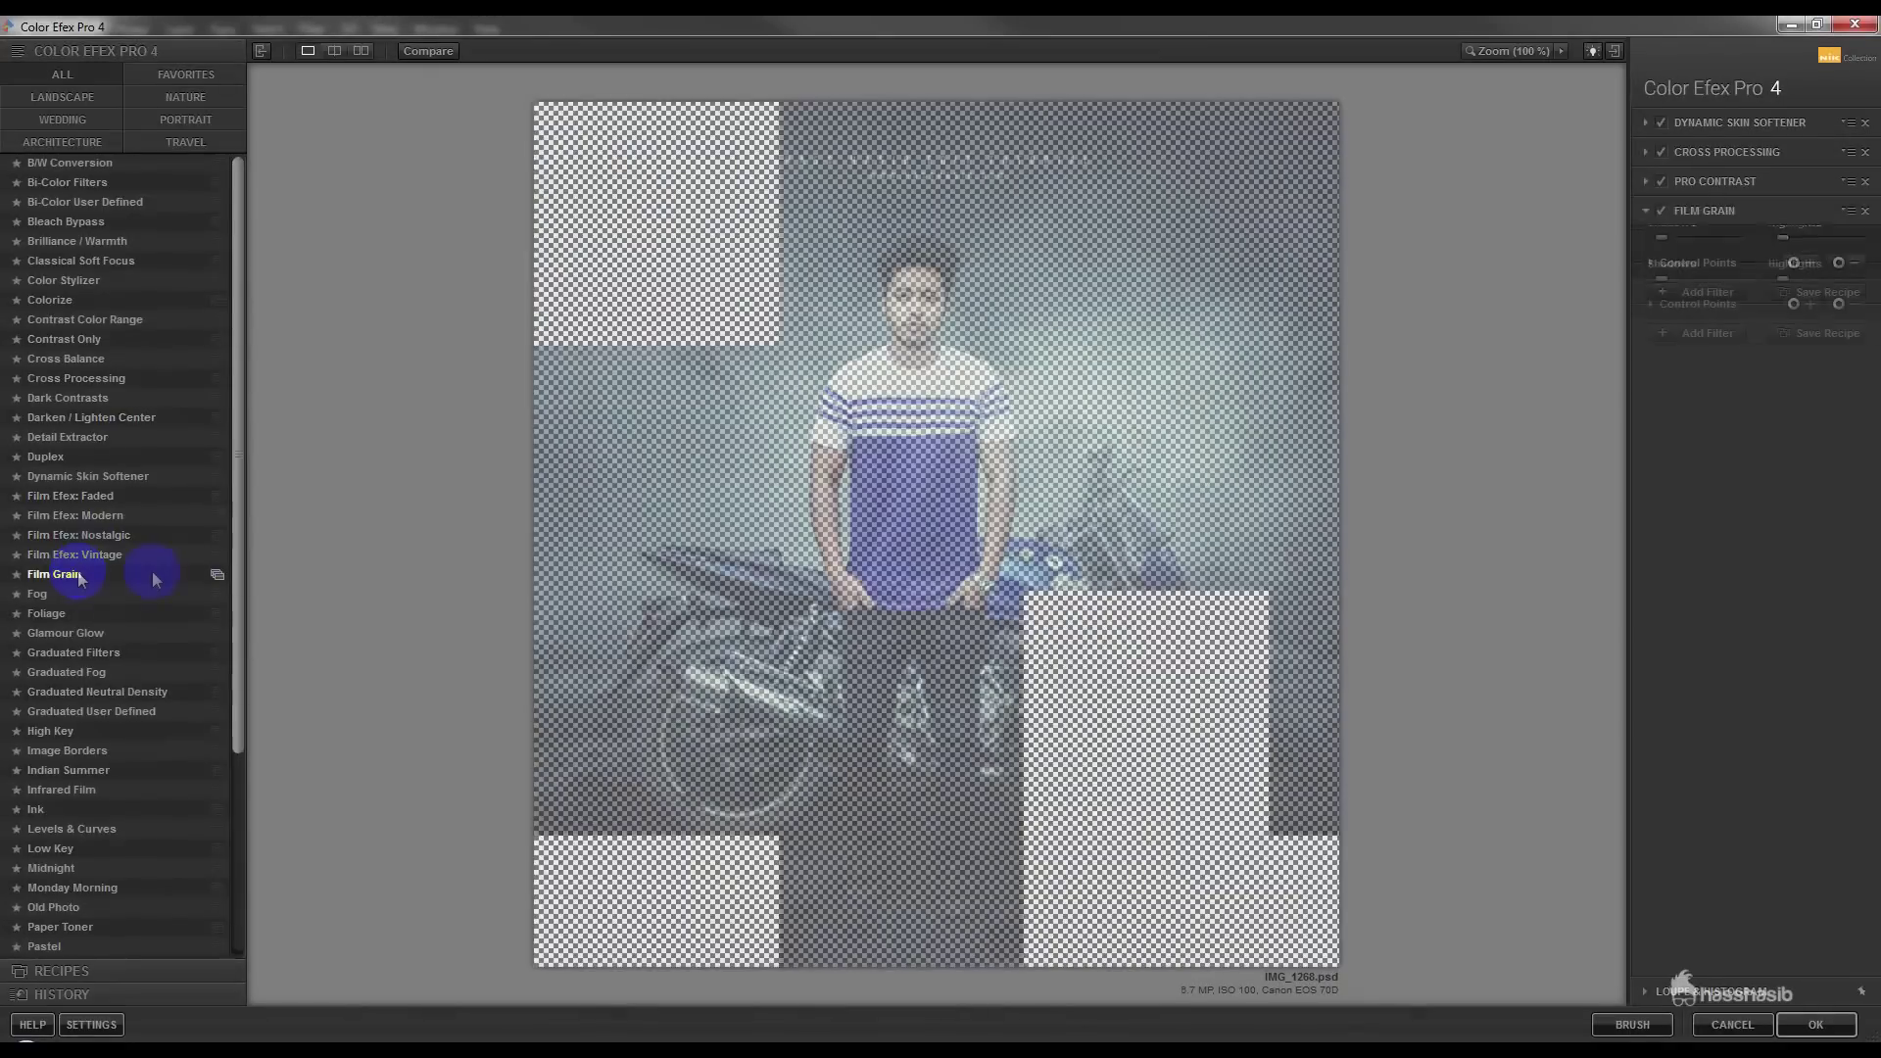
left_click_drag(1789, 260, 1848, 261)
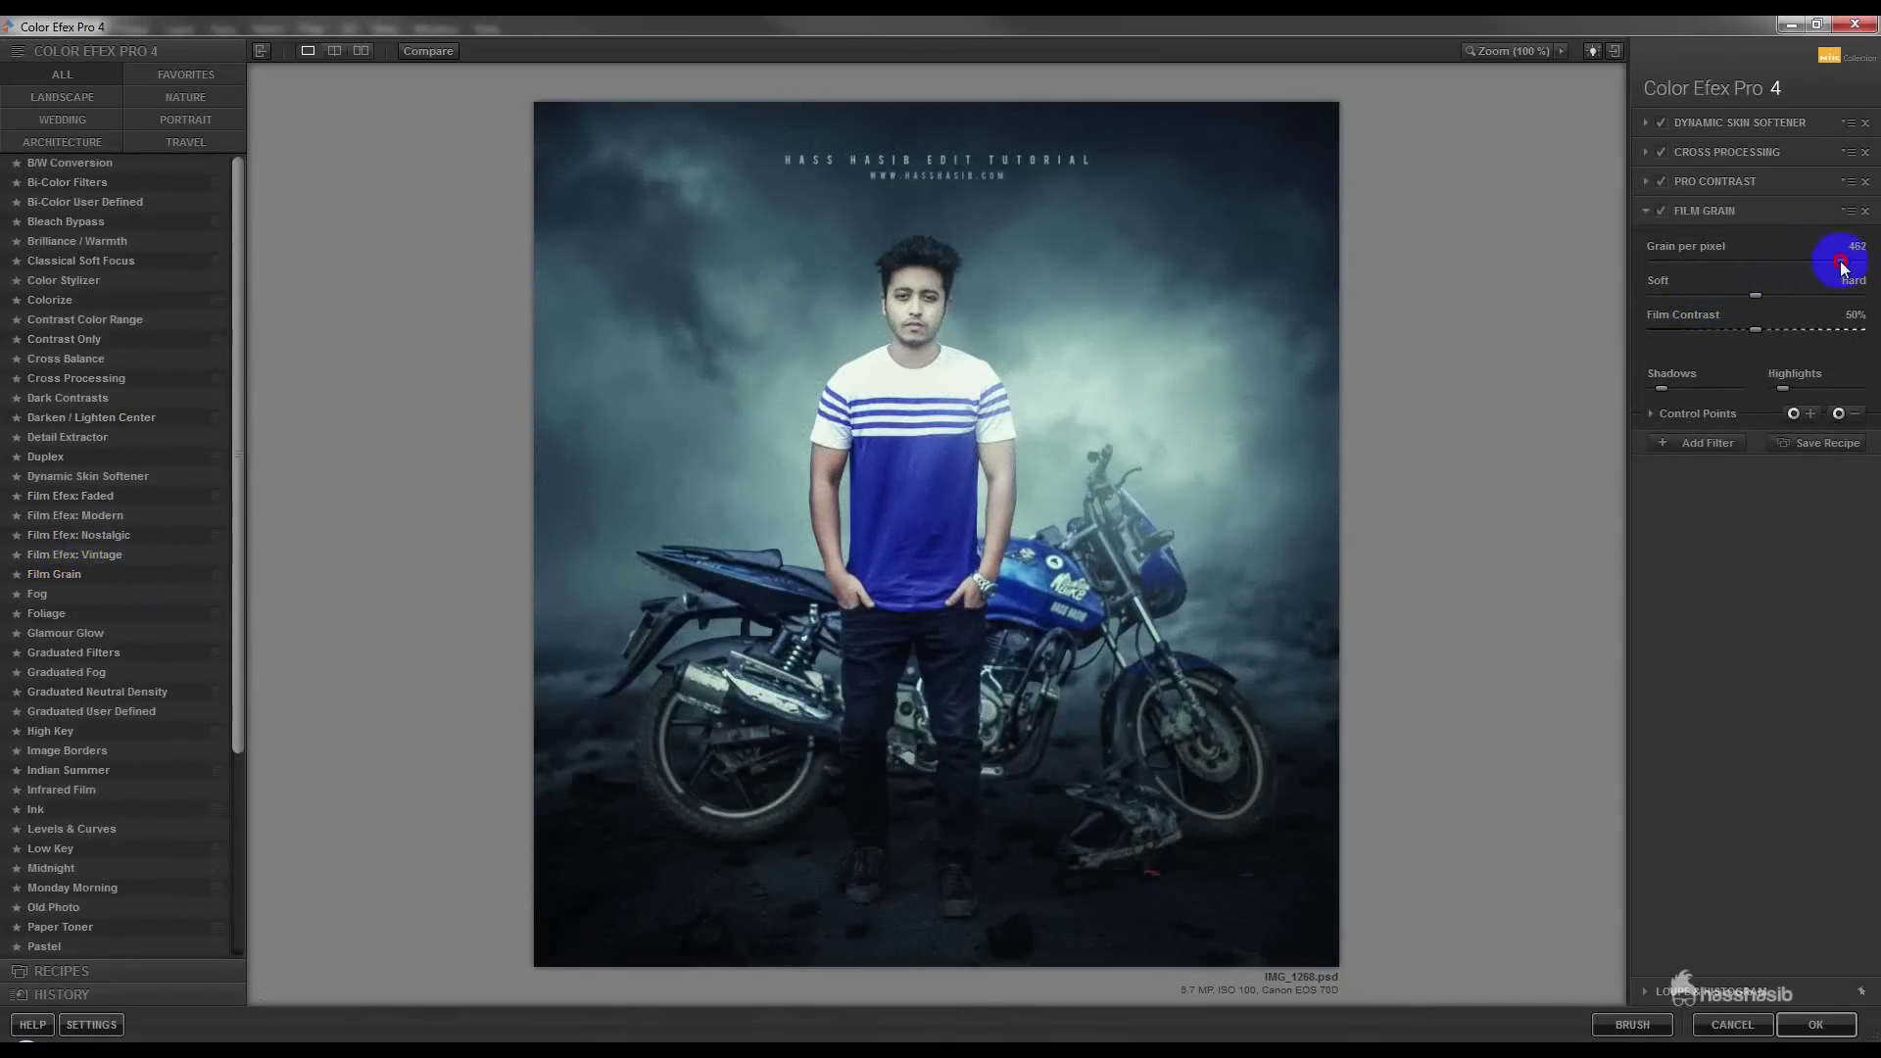
left_click(1705, 446)
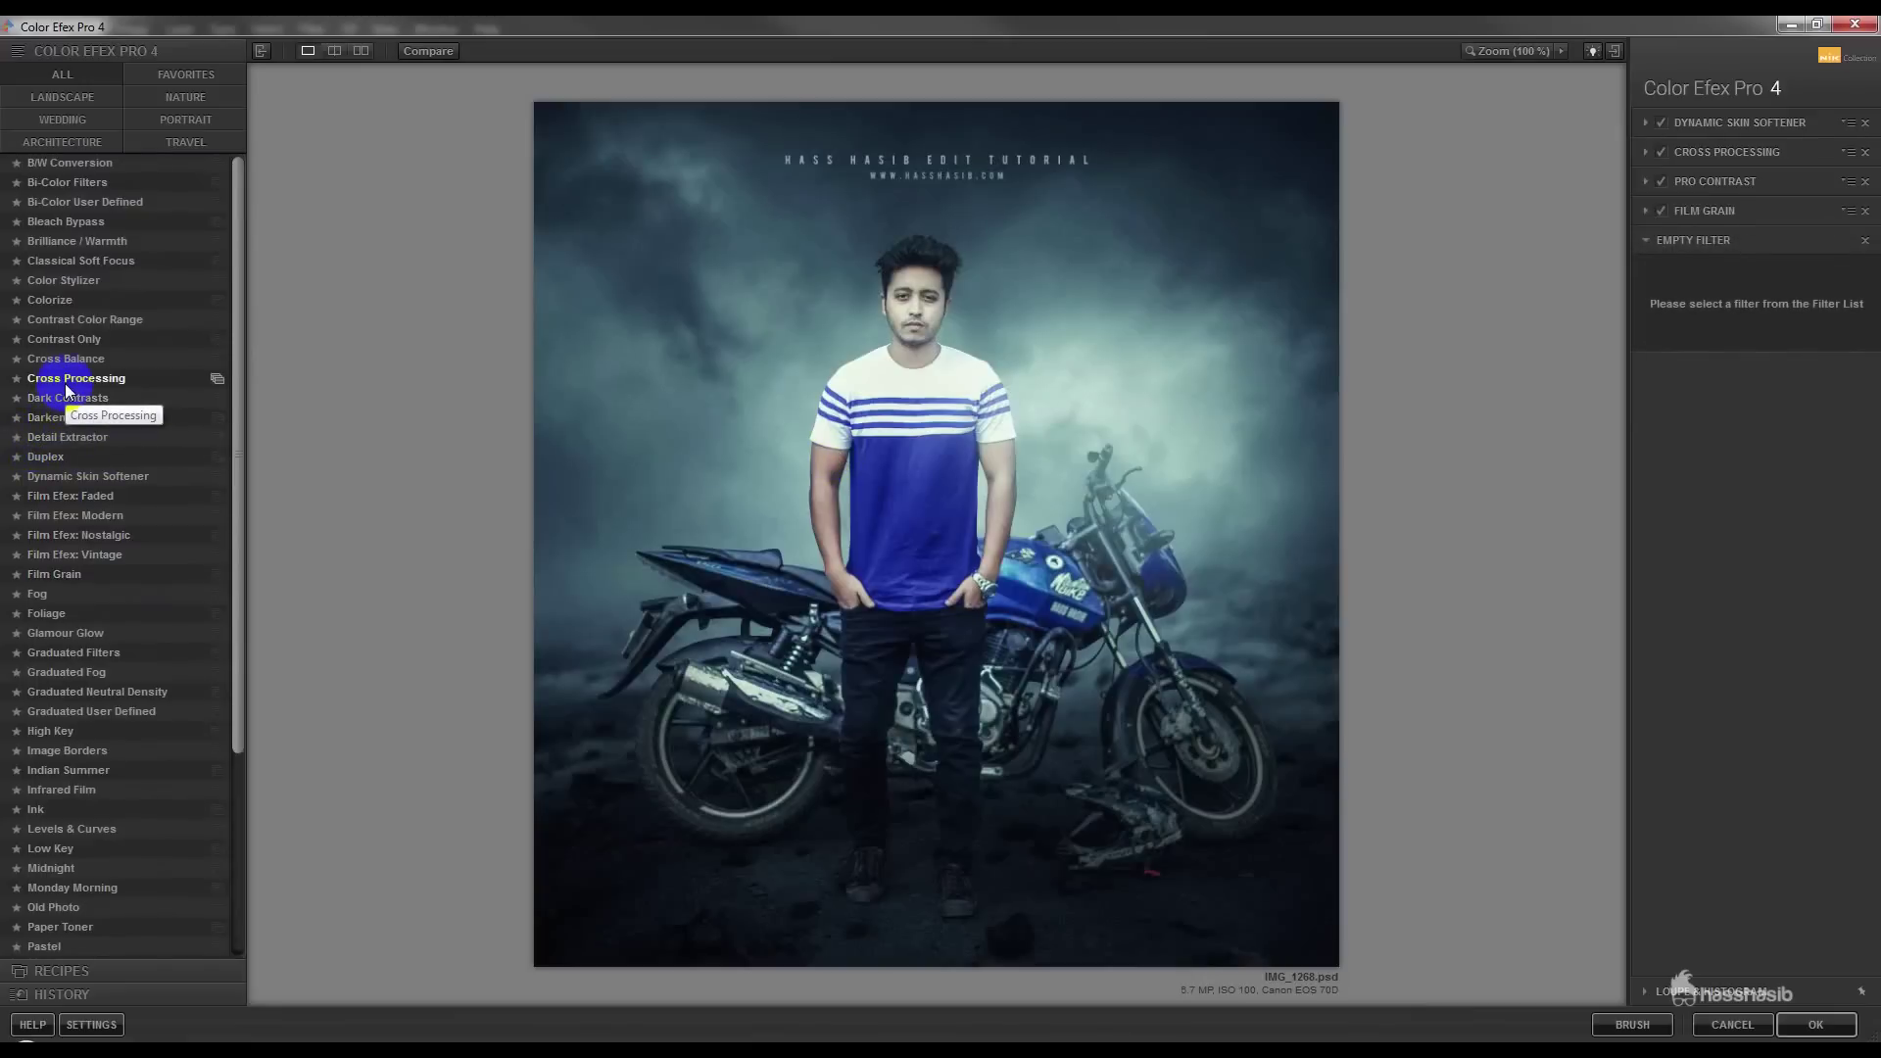
- Try Cross Processing and Darken / Lighten Center, remove the latter, and apply the stack to Photoshop
left_click(67, 390)
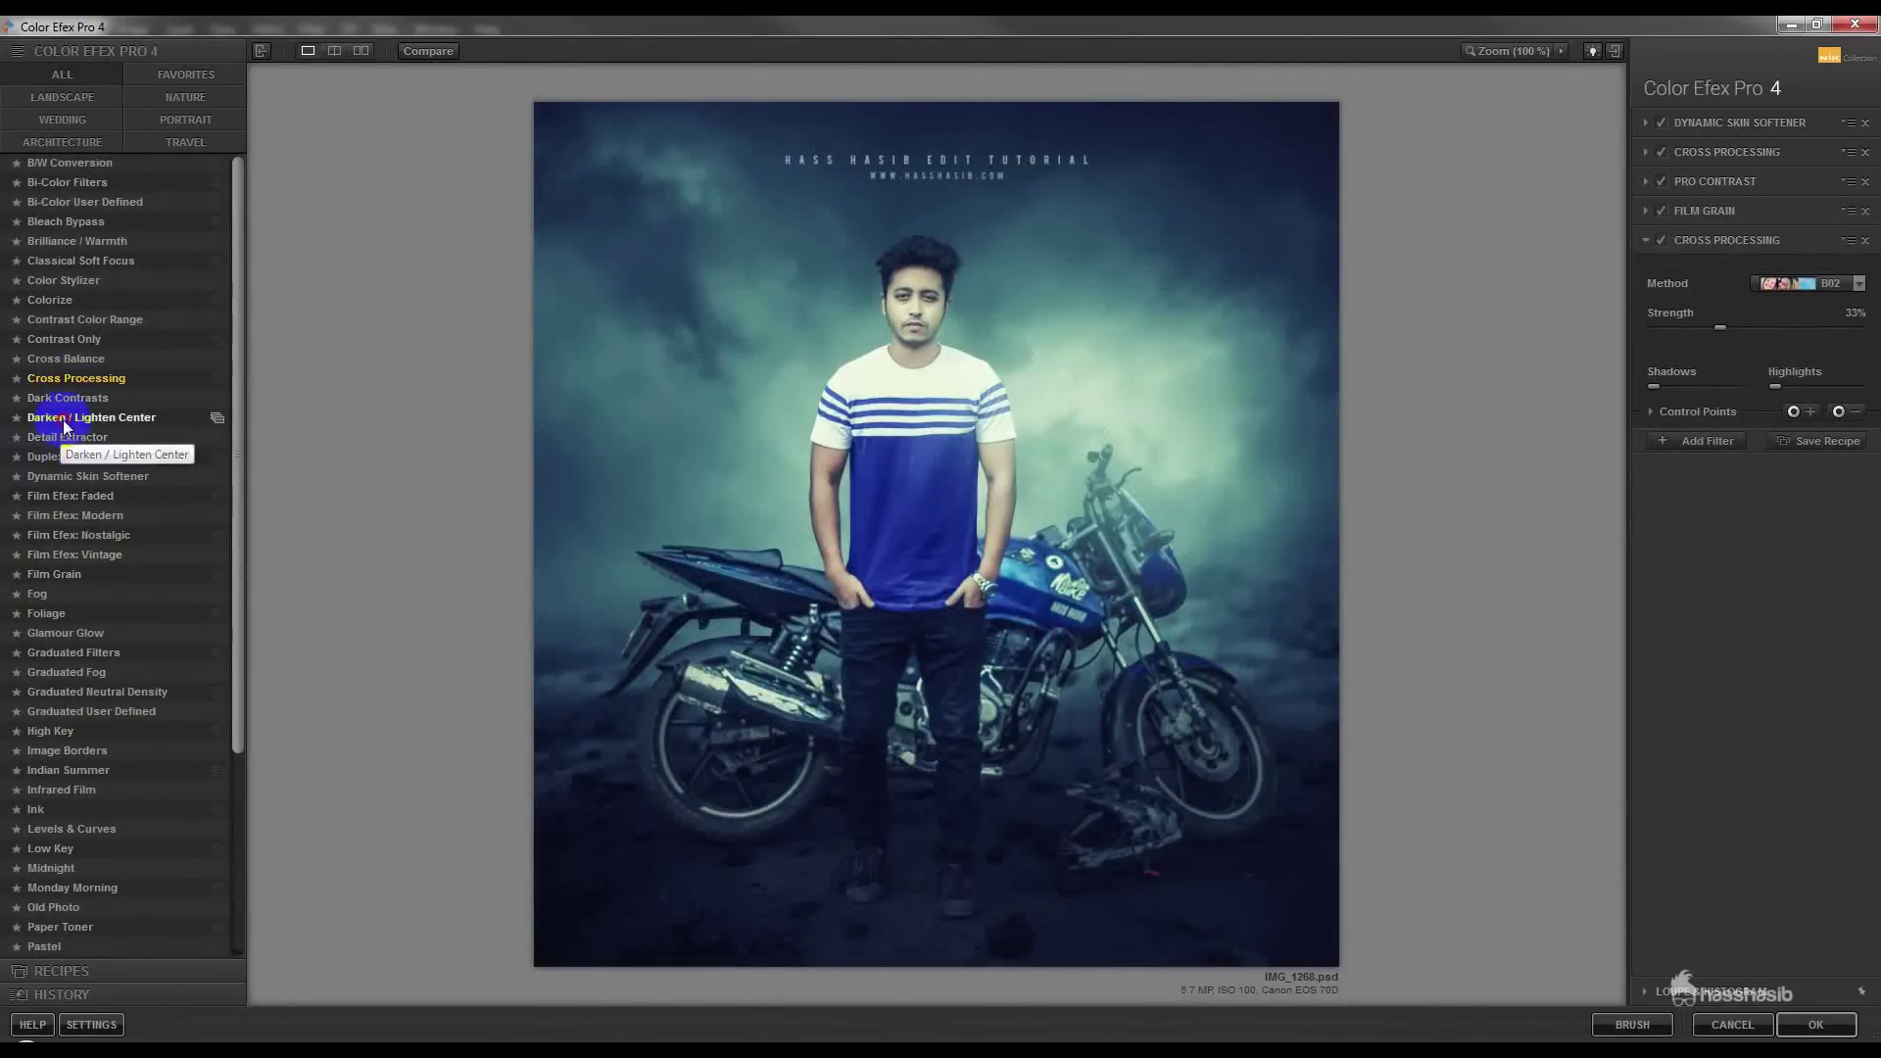
left_click(65, 419)
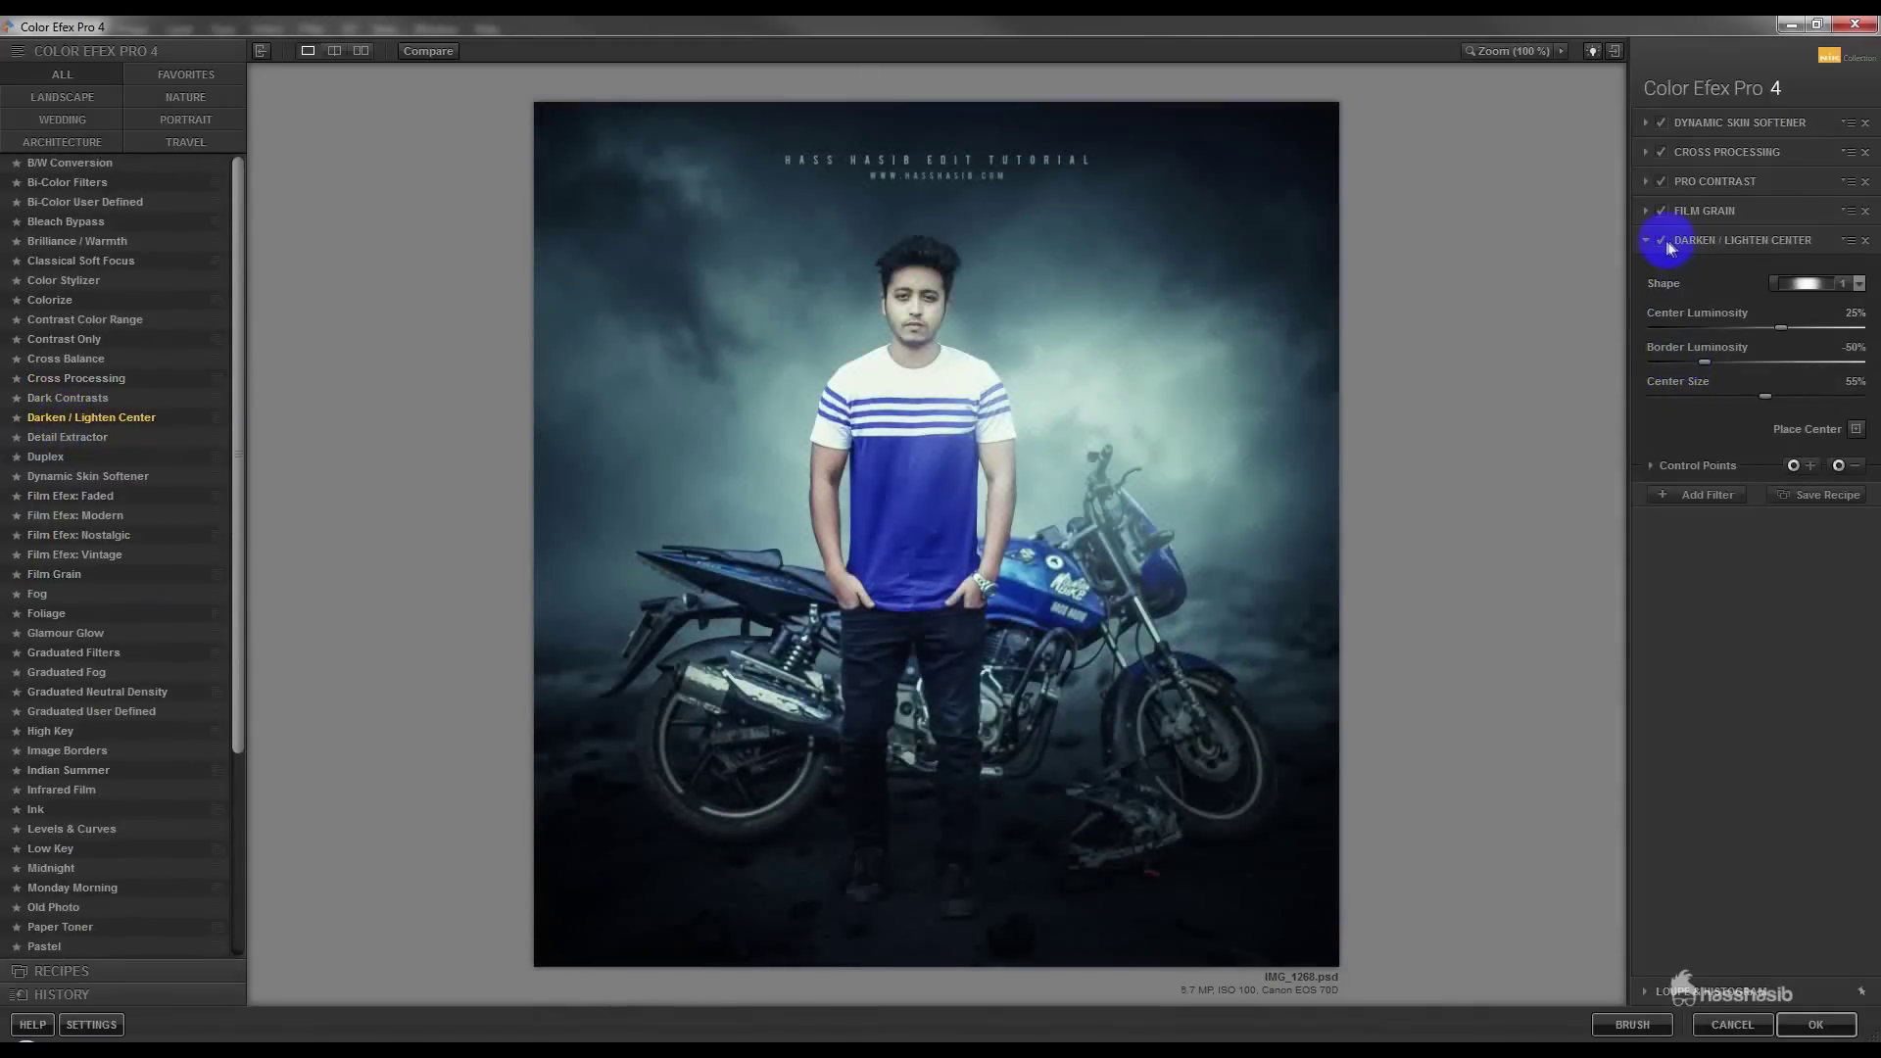
left_click(1661, 241)
left_click(1661, 241)
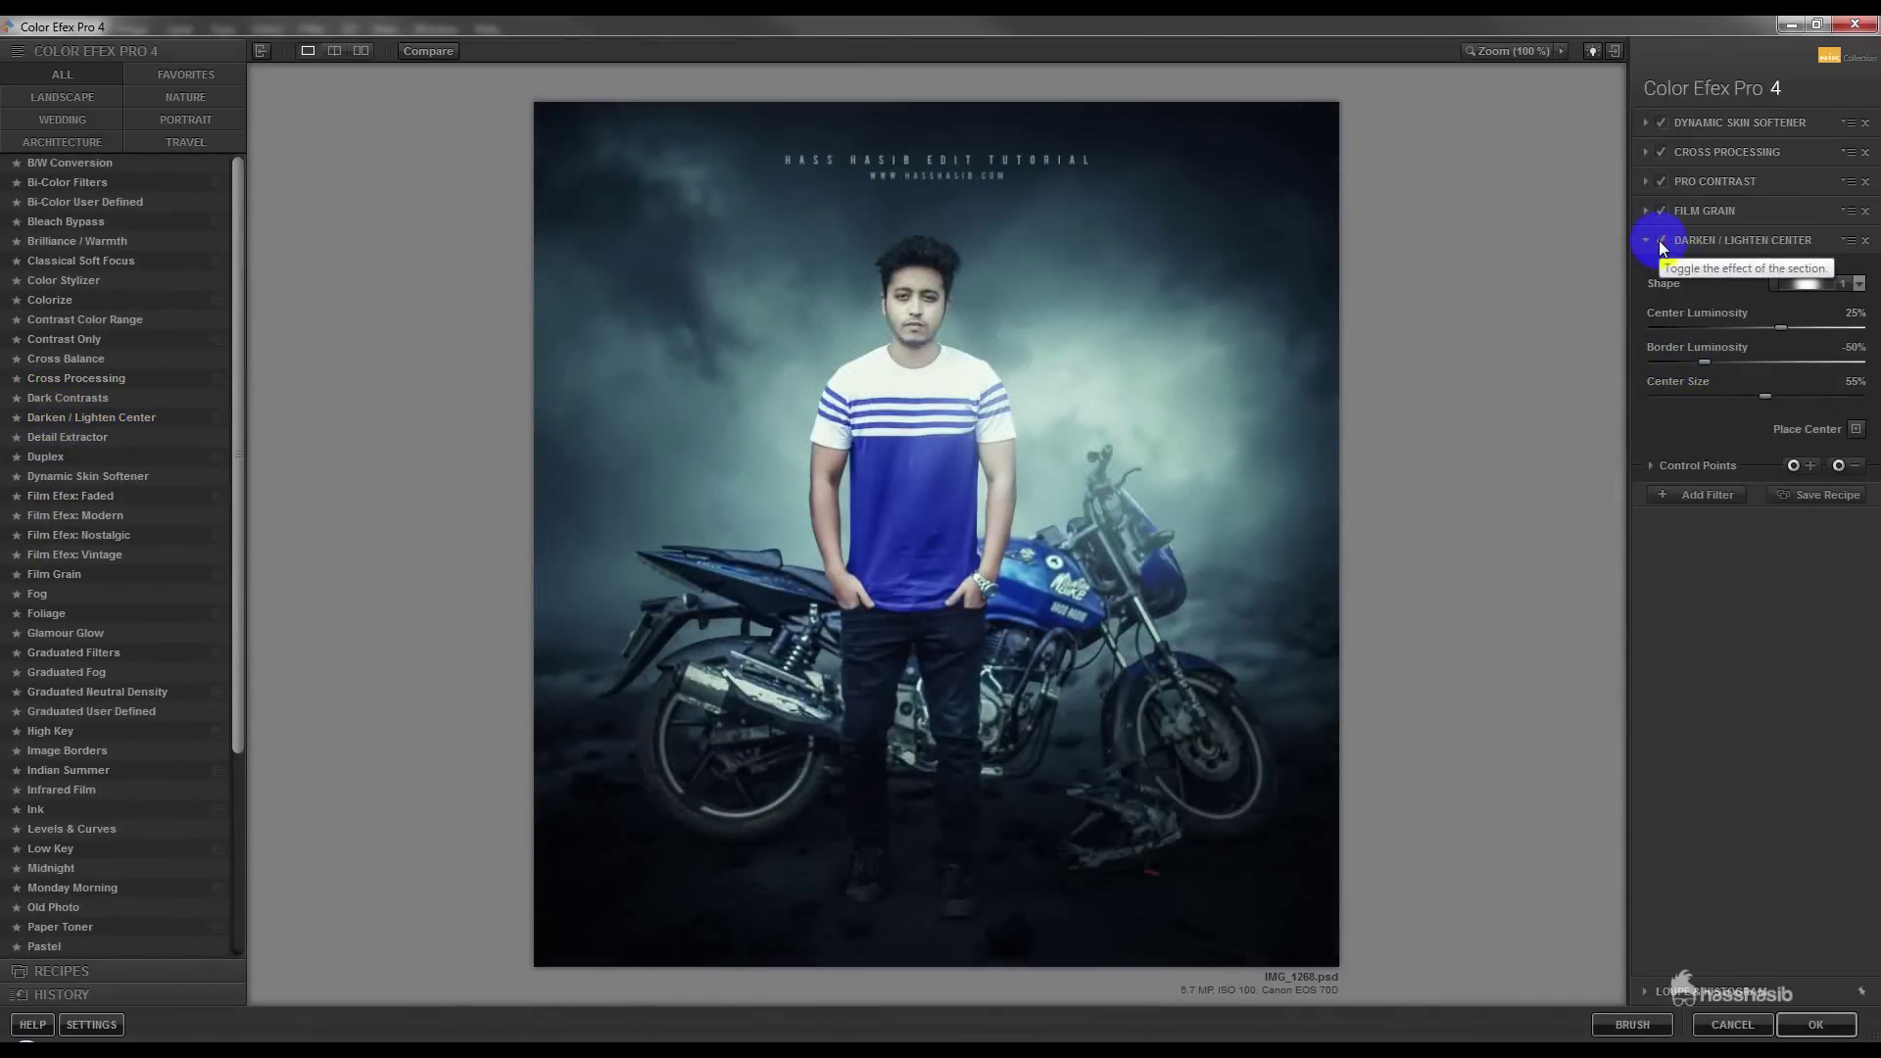
left_click(1865, 240)
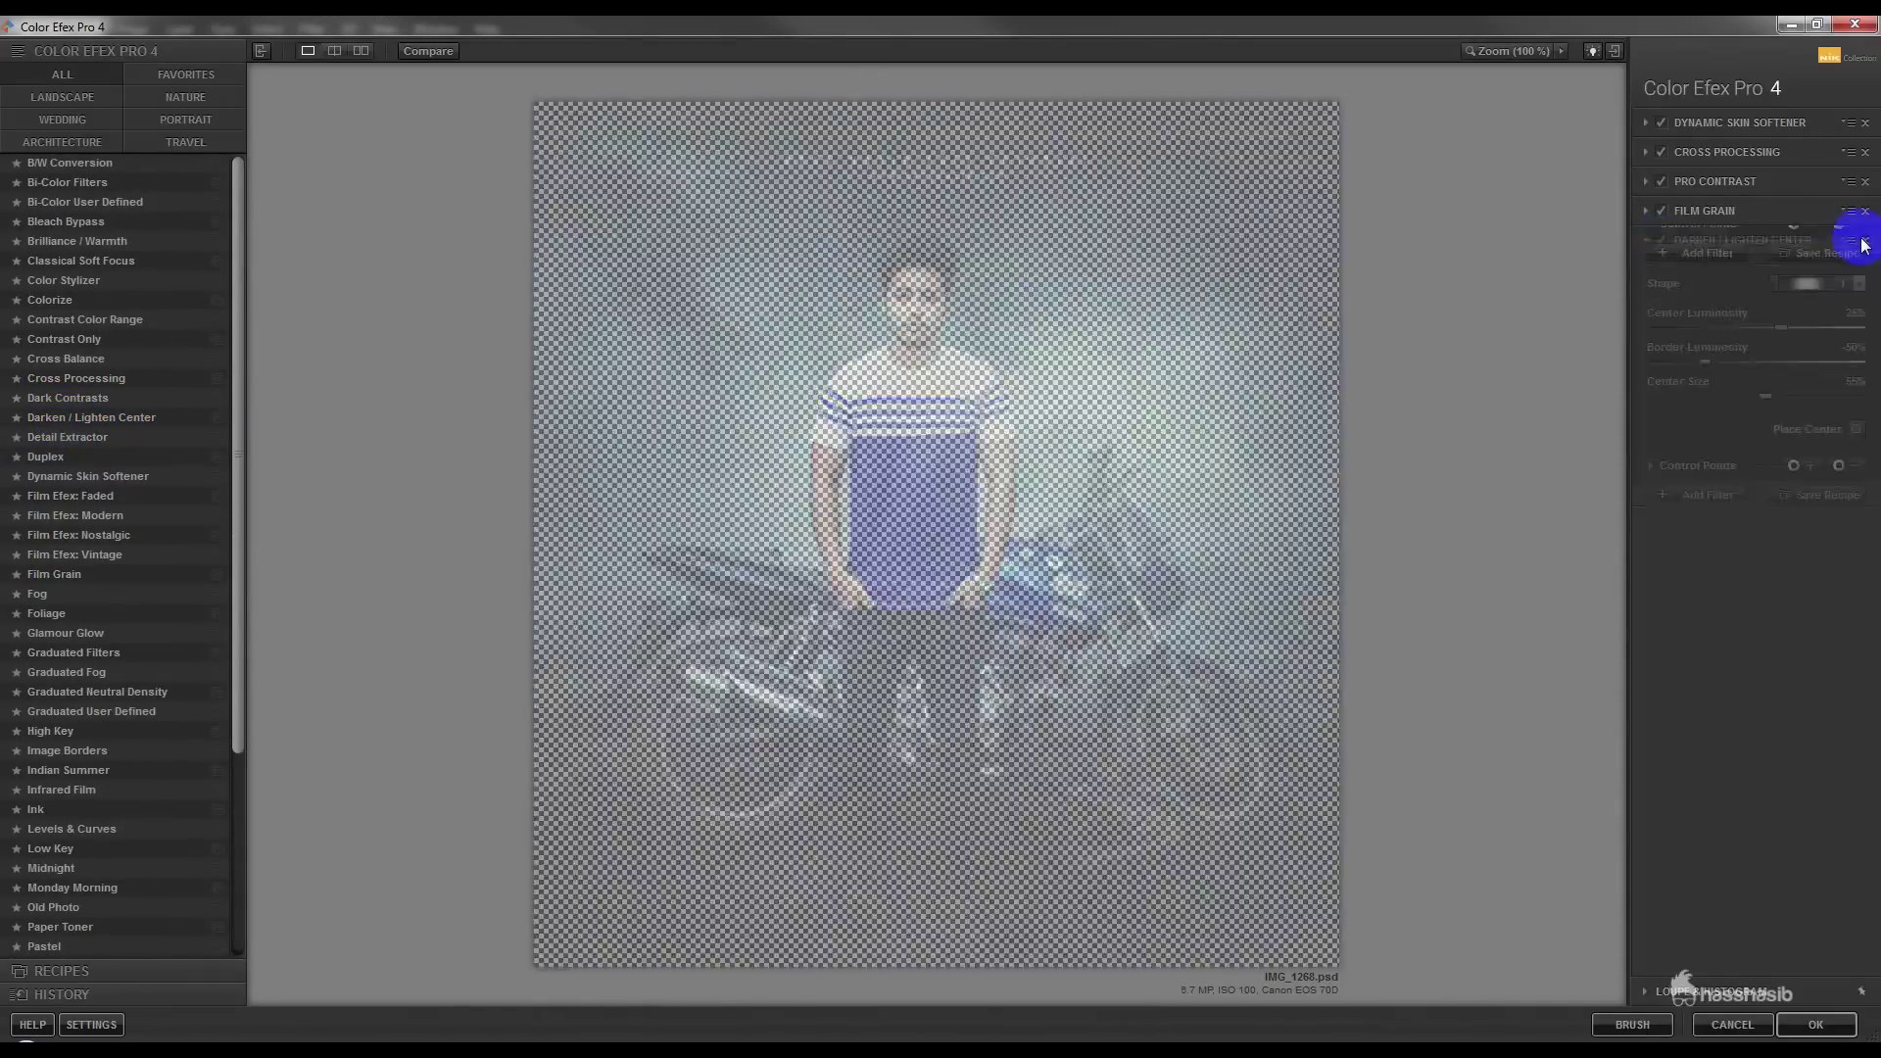
left_click(1815, 1024)
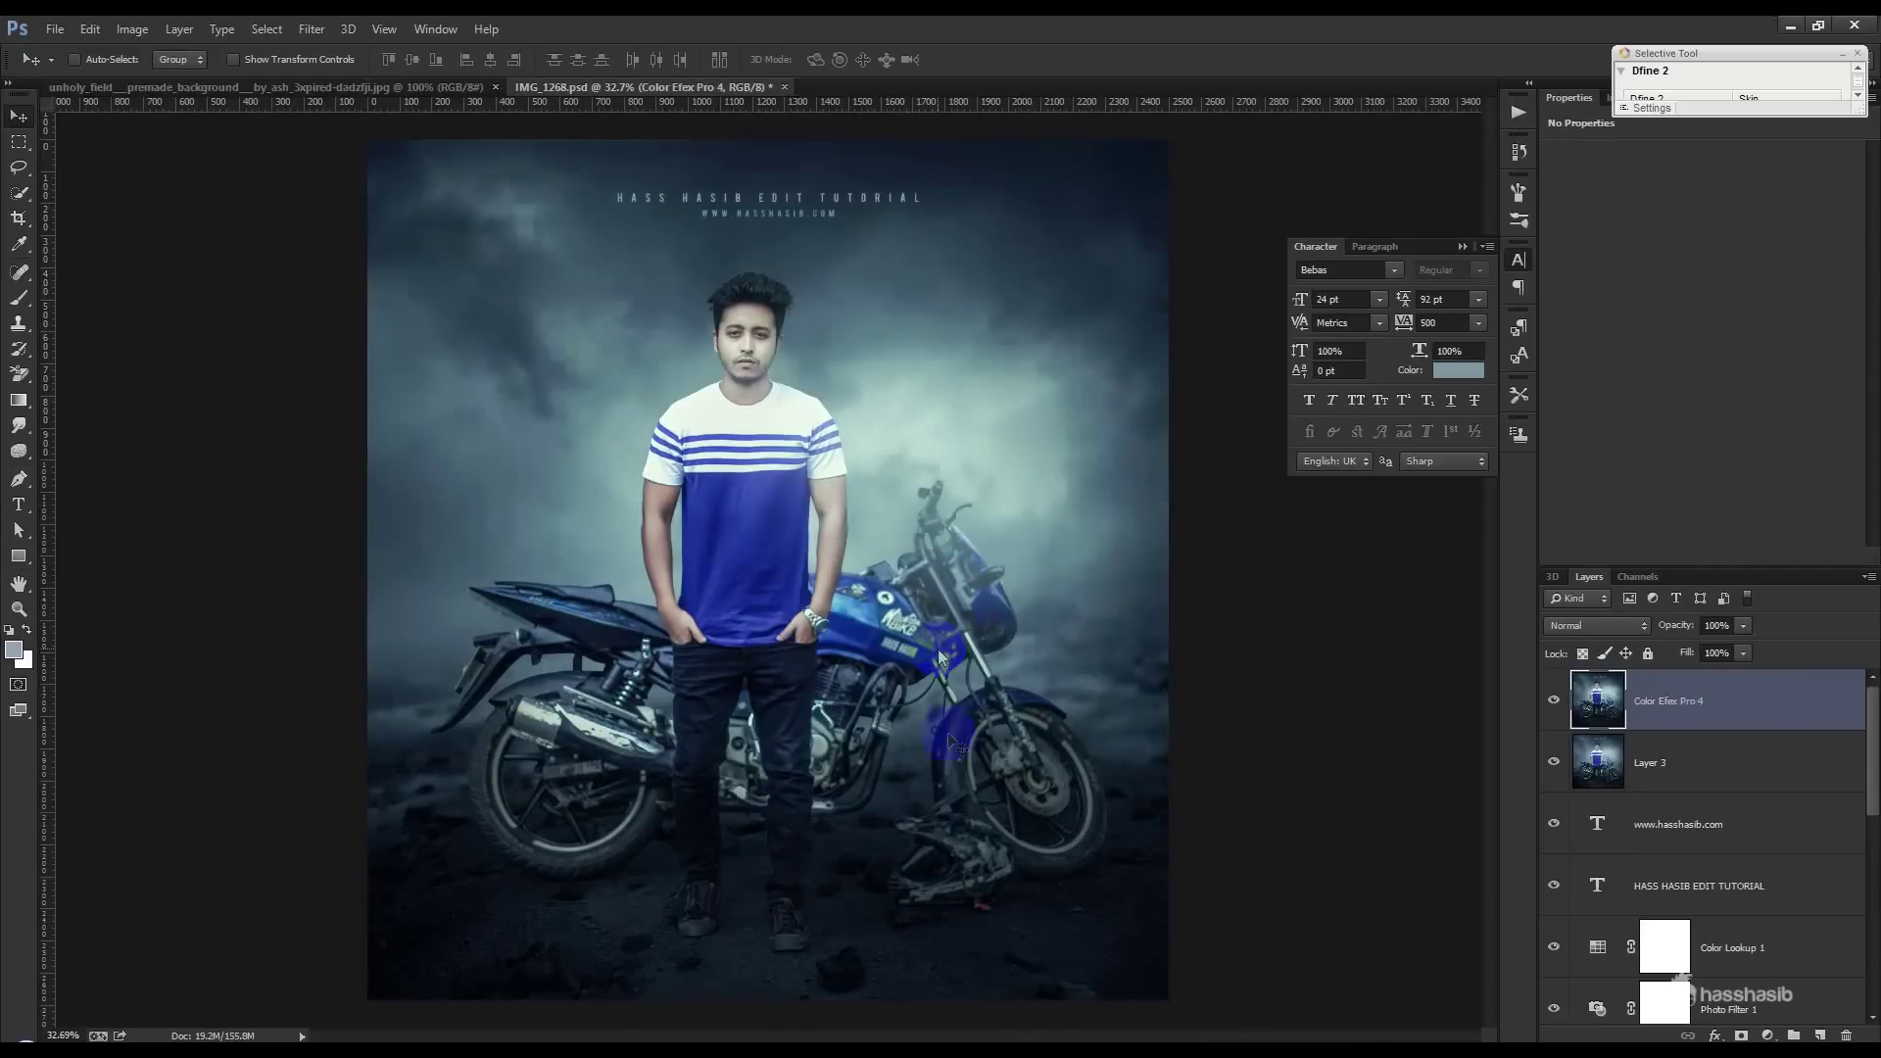
- Collapse the Character panel and close the unholy_field background document, leaving only IMG_1268.psd open
left_click(899, 453)
left_click(1462, 246)
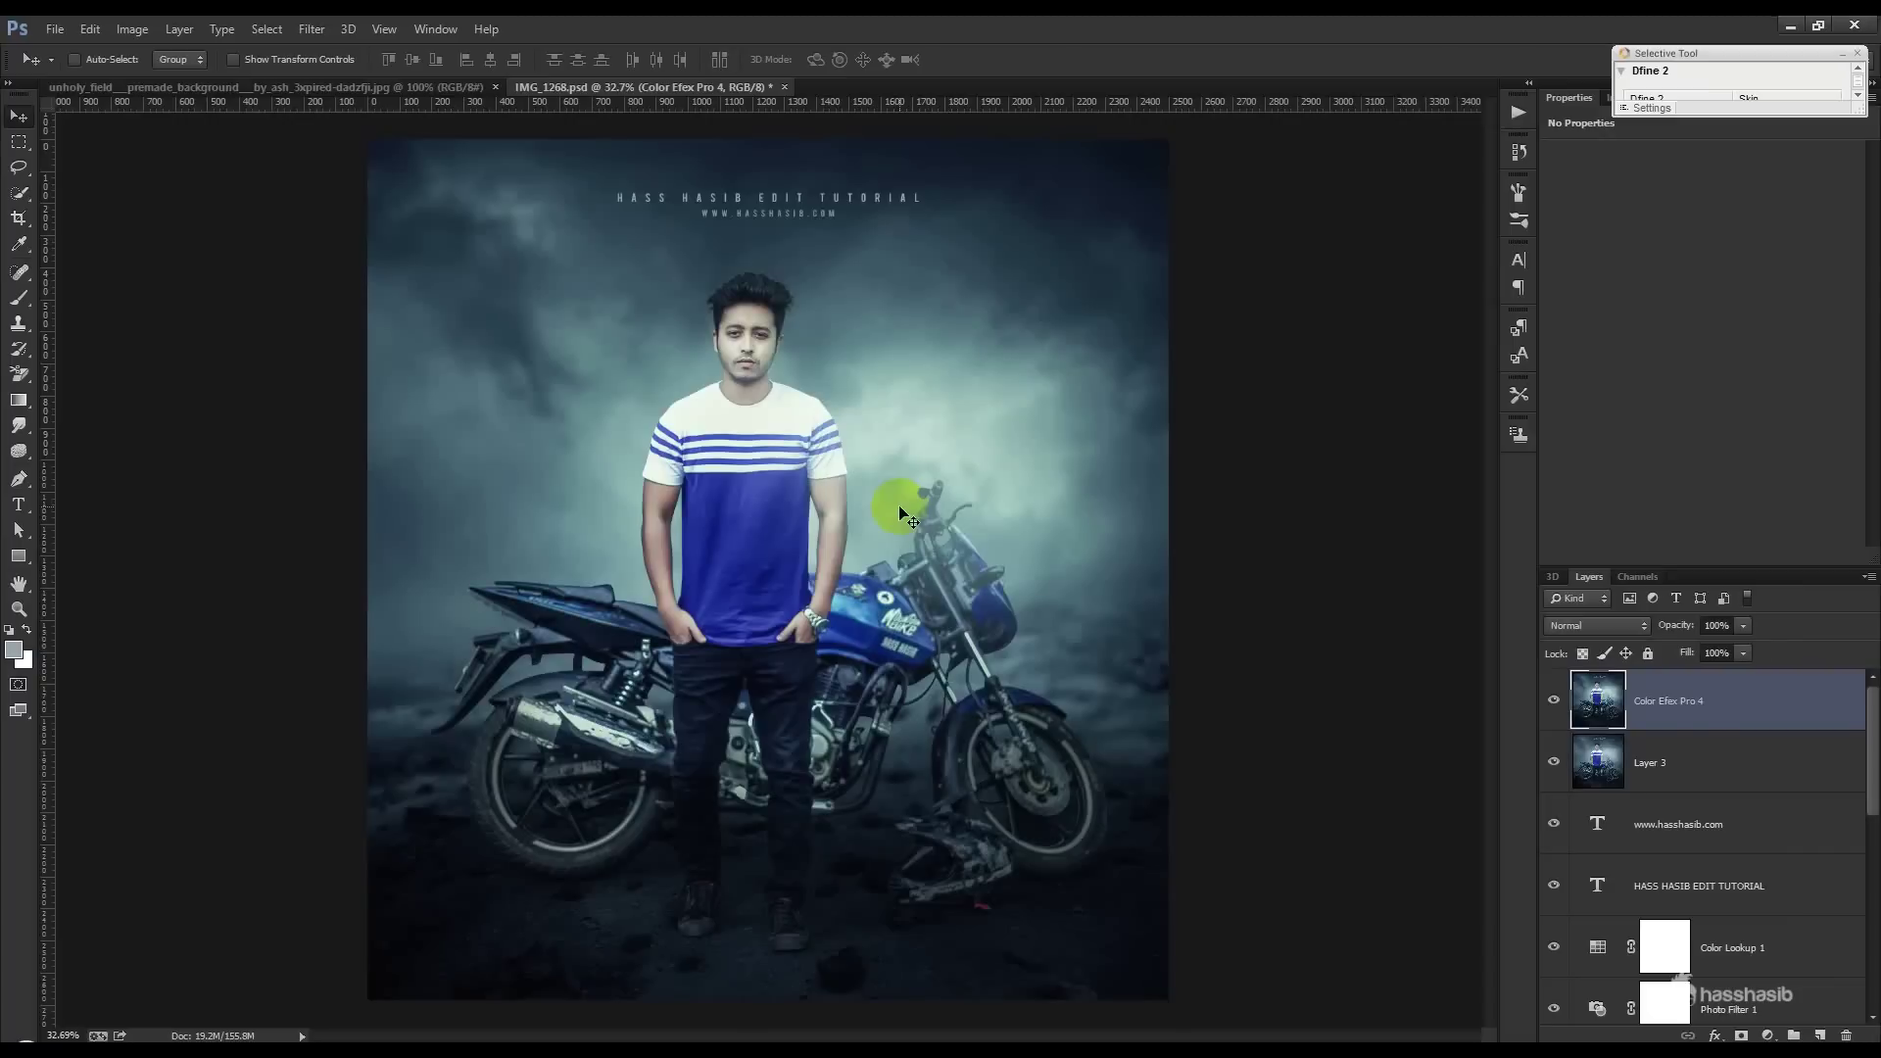
left_click_drag(1010, 715, 426, 108)
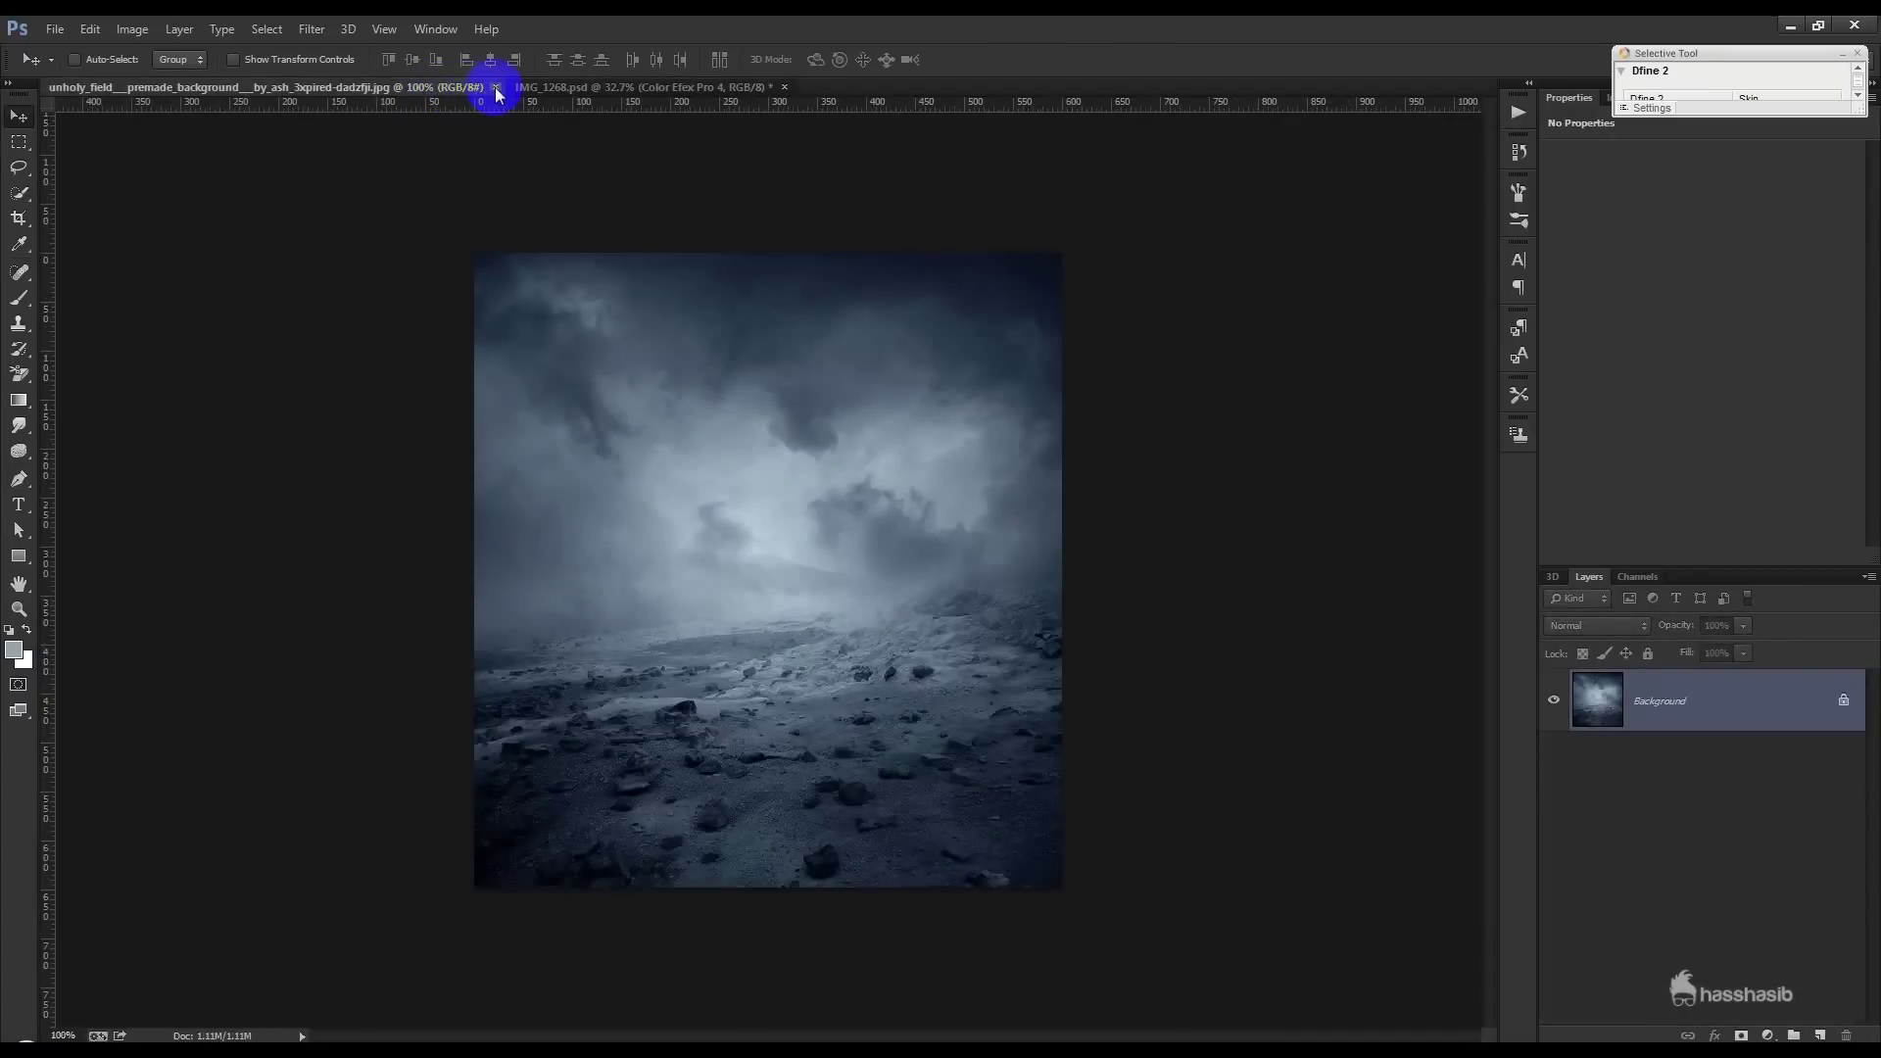
left_click(495, 86)
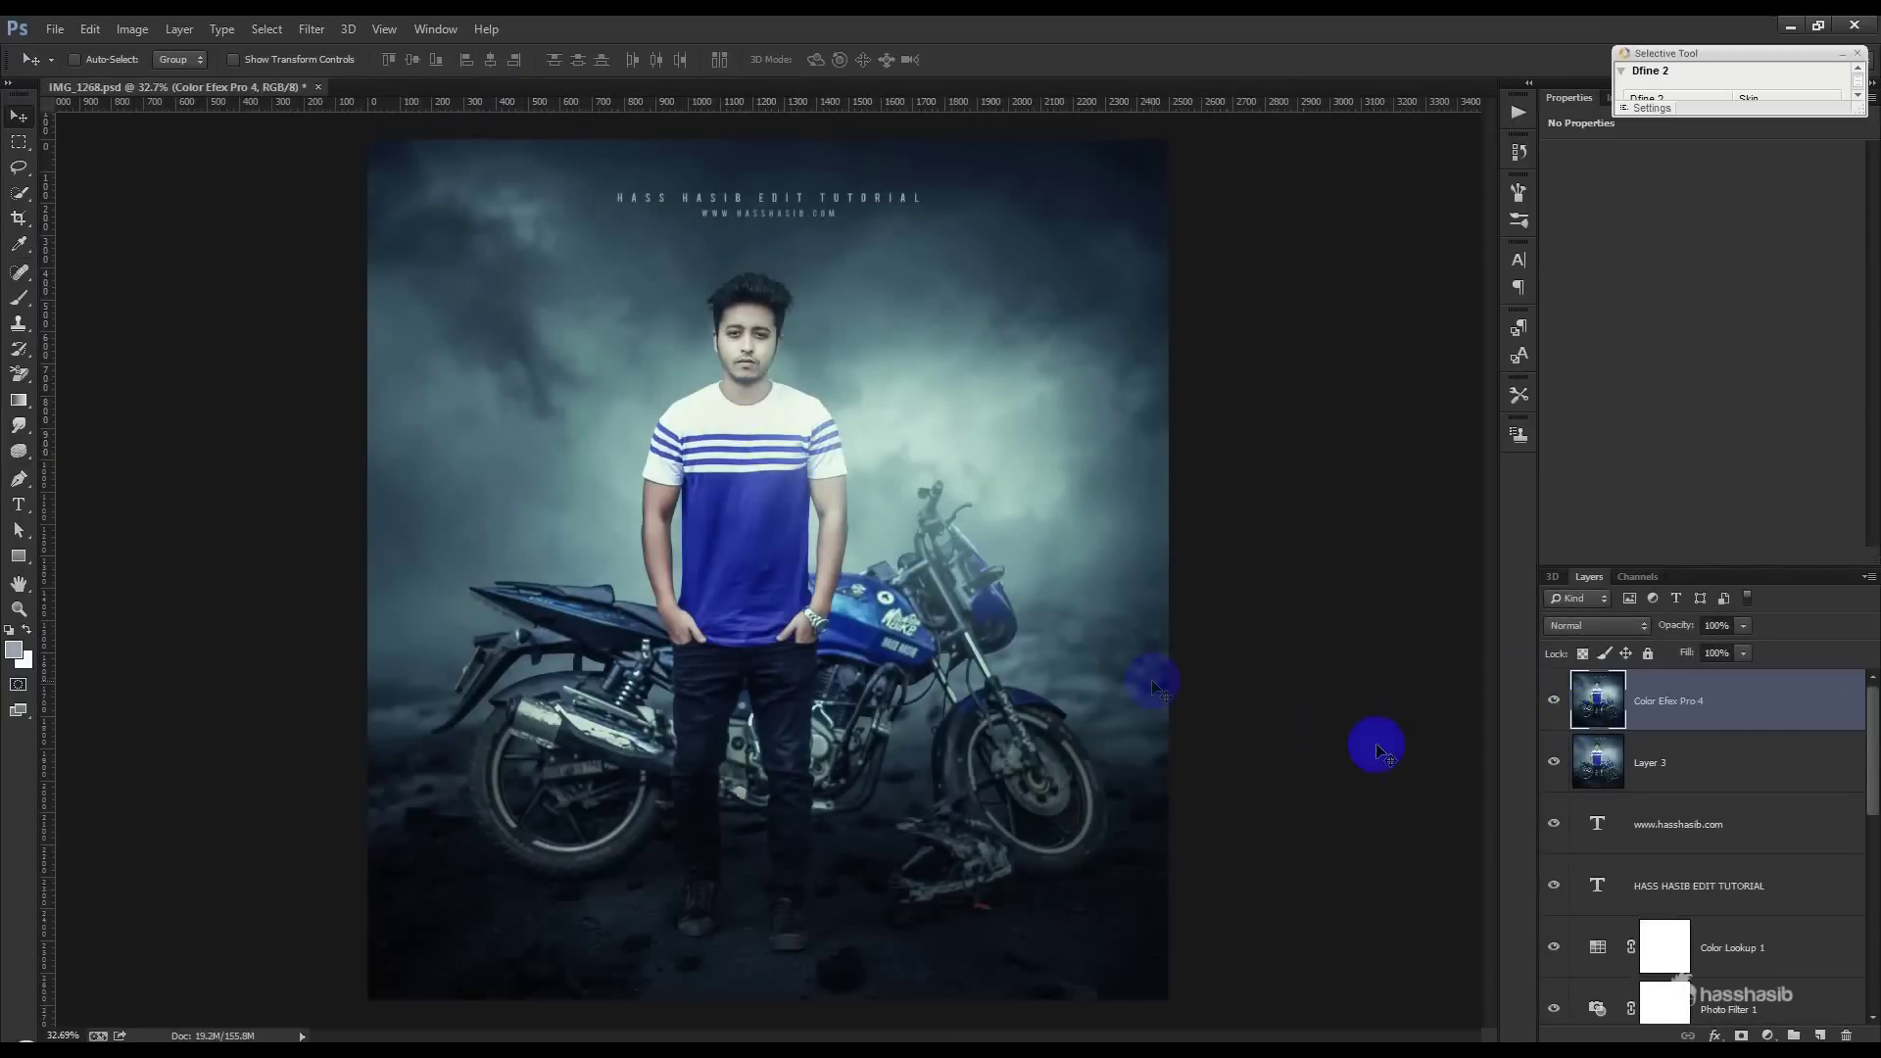
scroll(736, 344, "up", 2)
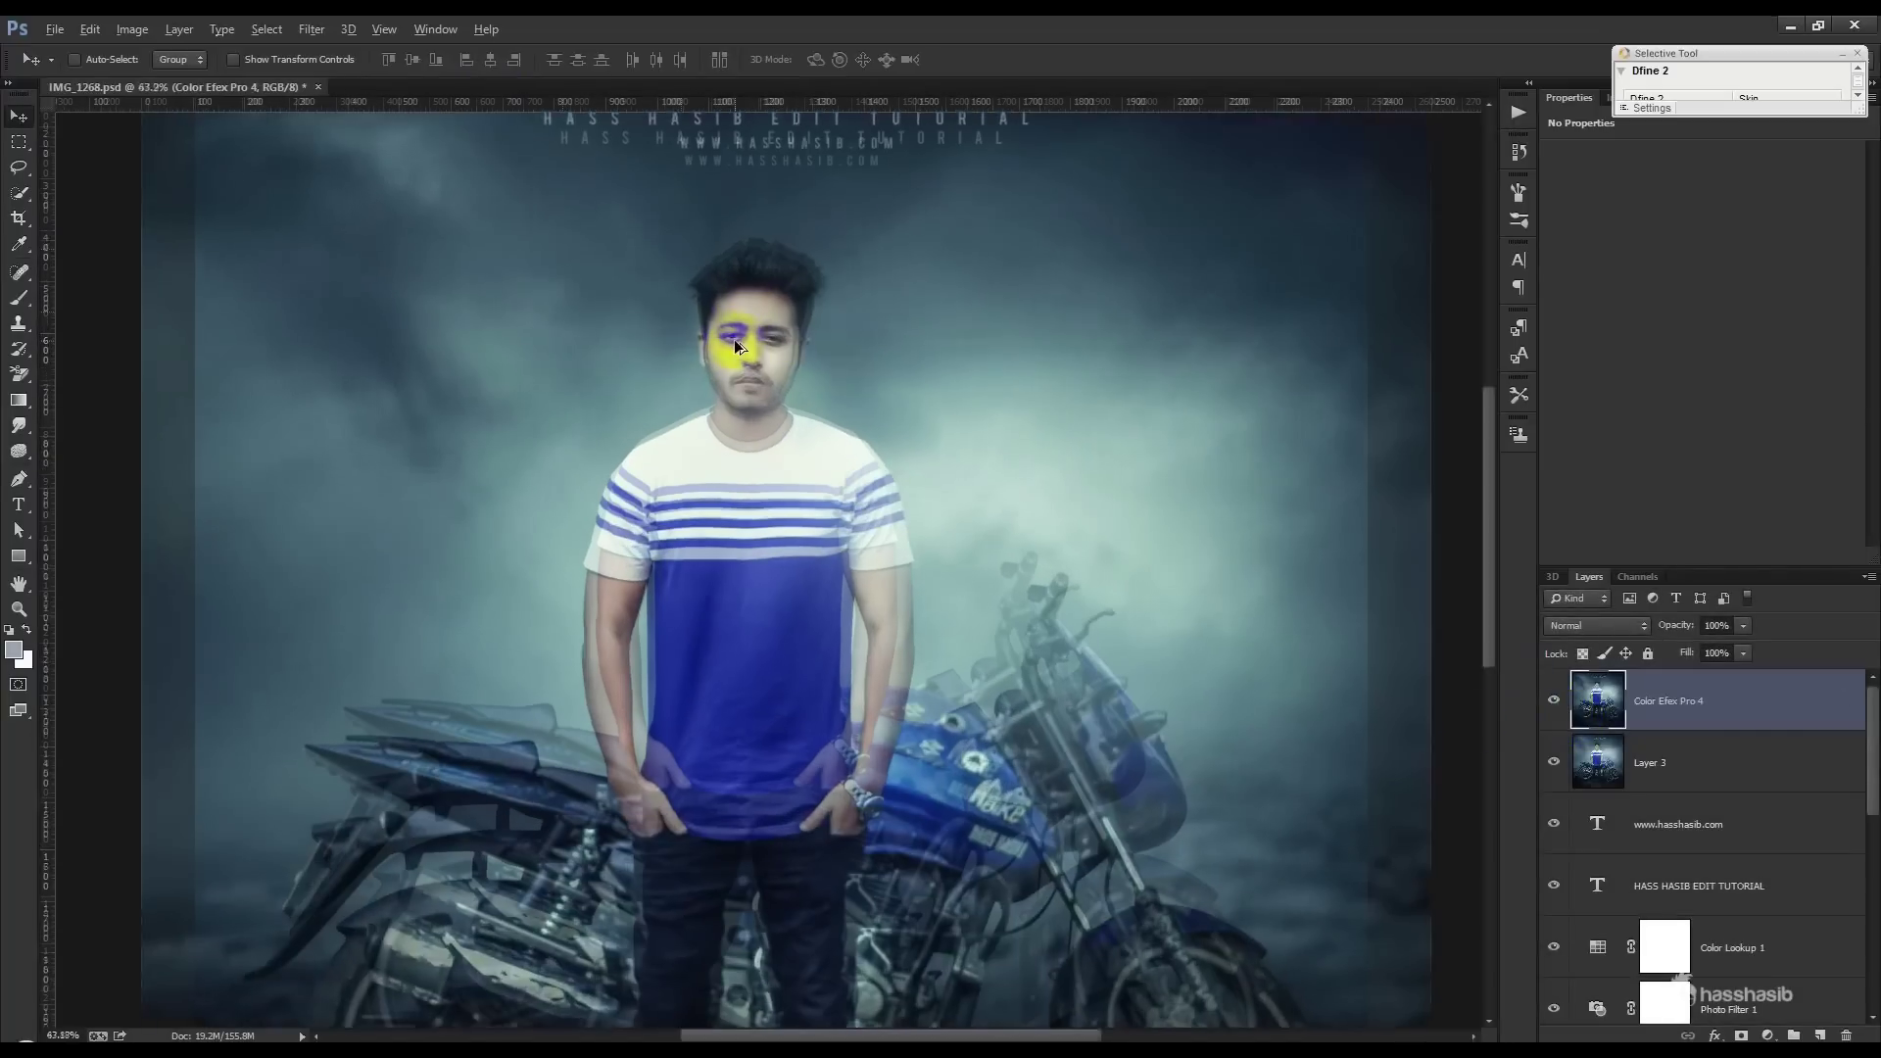
- Saturate the man's lips with a 24 px Sponge brush, then launch the Camera Raw Filter
scroll(737, 345, "up", 2)
scroll(754, 364, "up", 3)
scroll(754, 364, "up", 2)
left_click(21, 431)
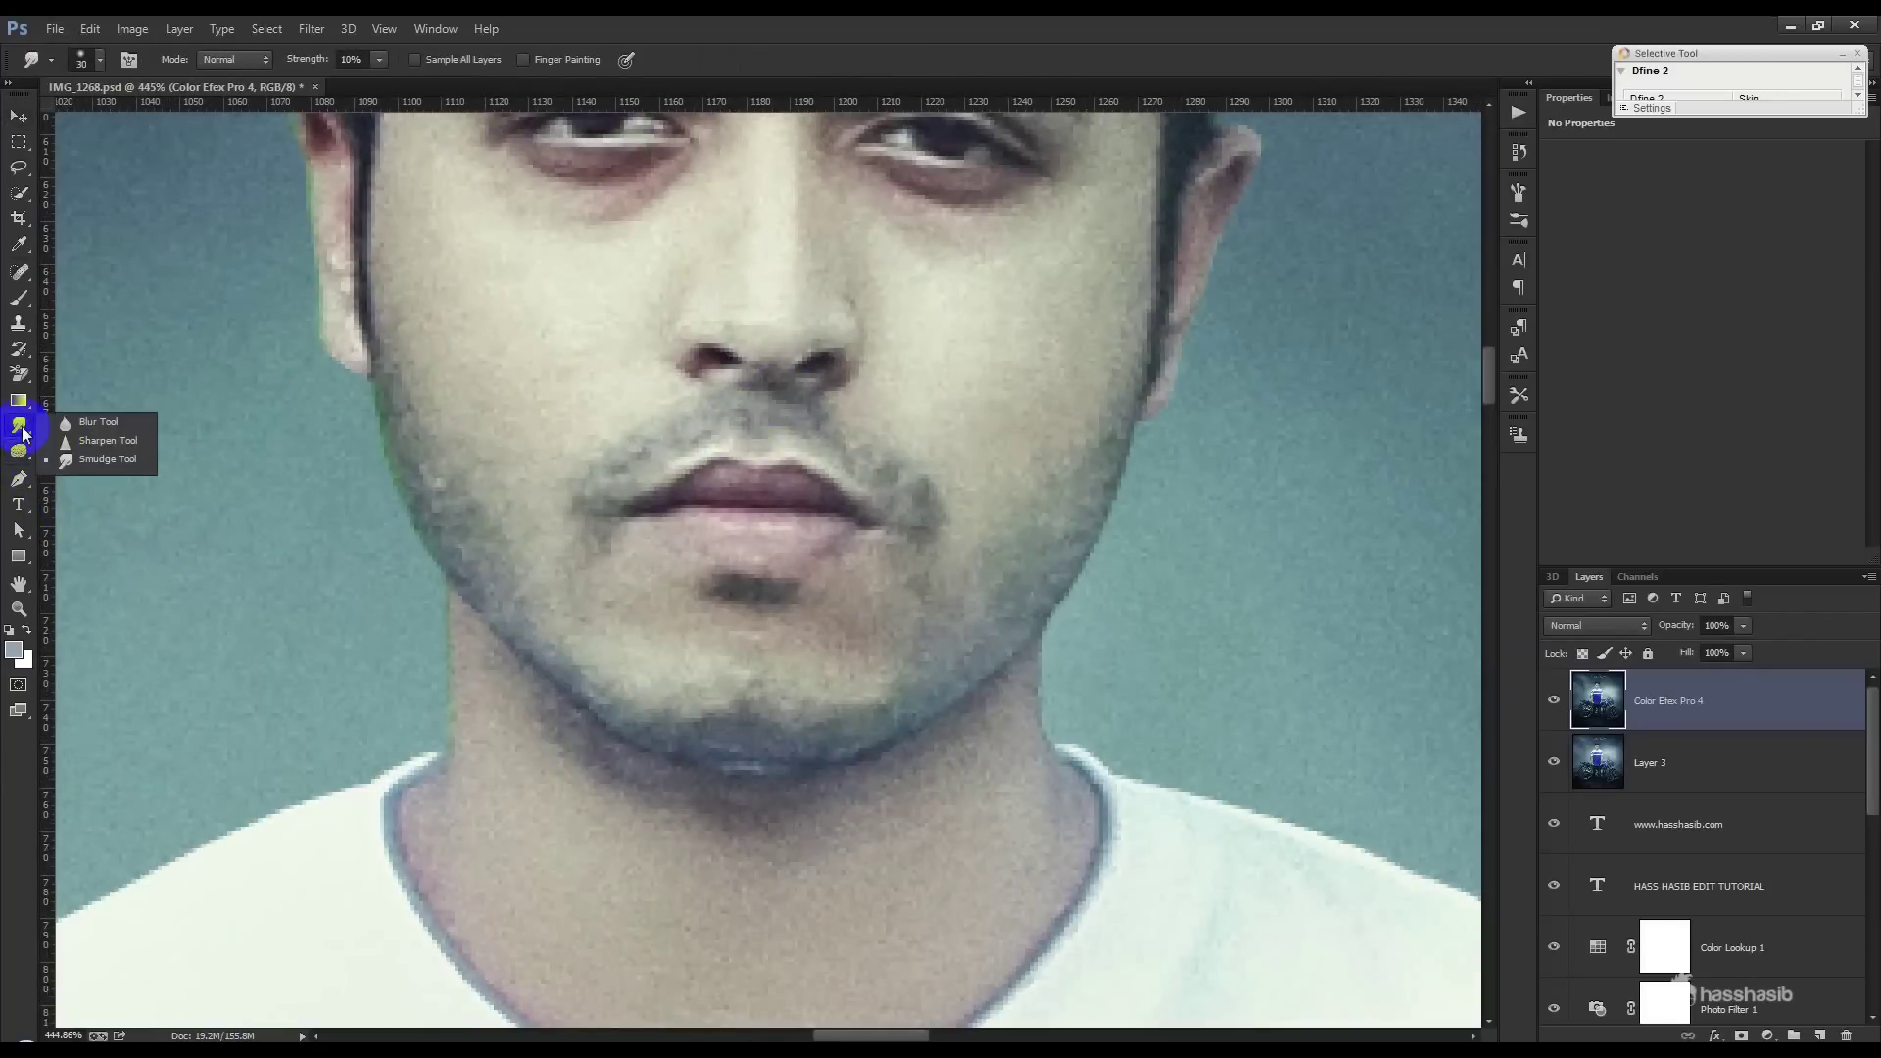
left_click_drag(21, 457, 98, 487)
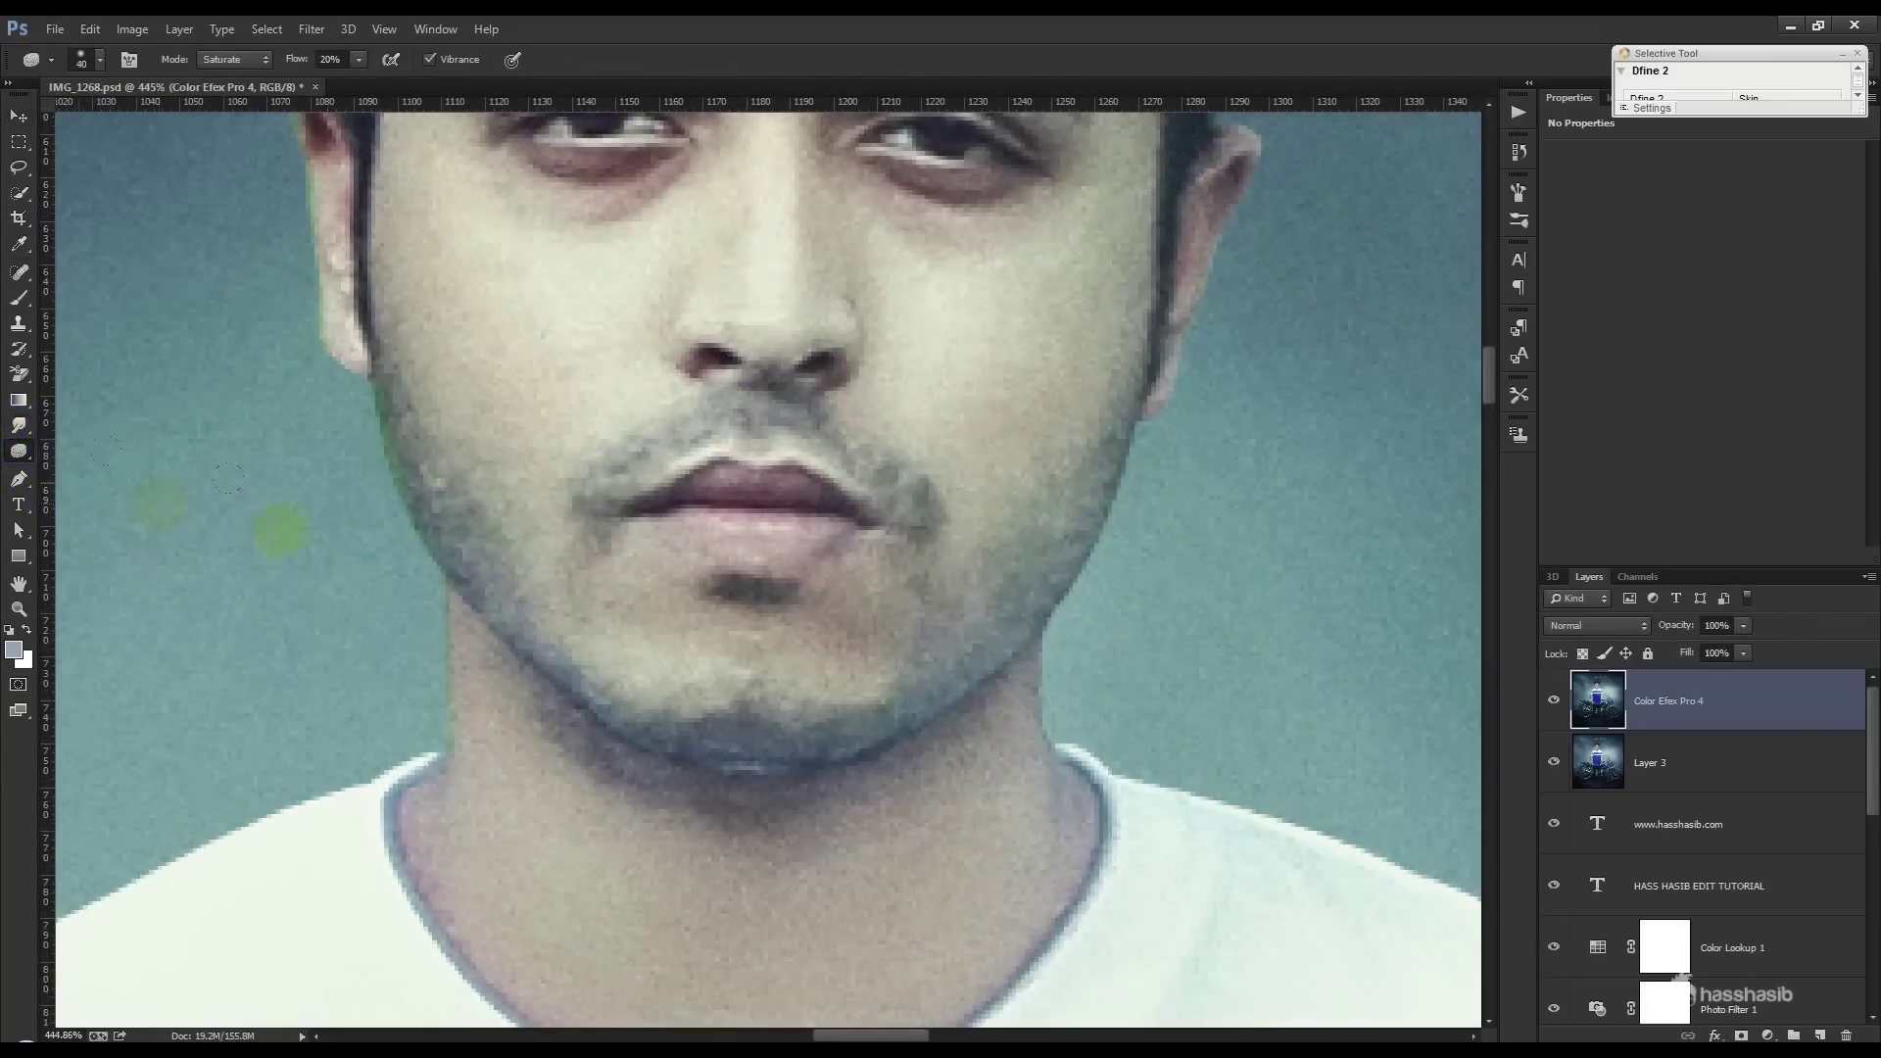
right_click(766, 551)
left_click_drag(896, 613, 888, 612)
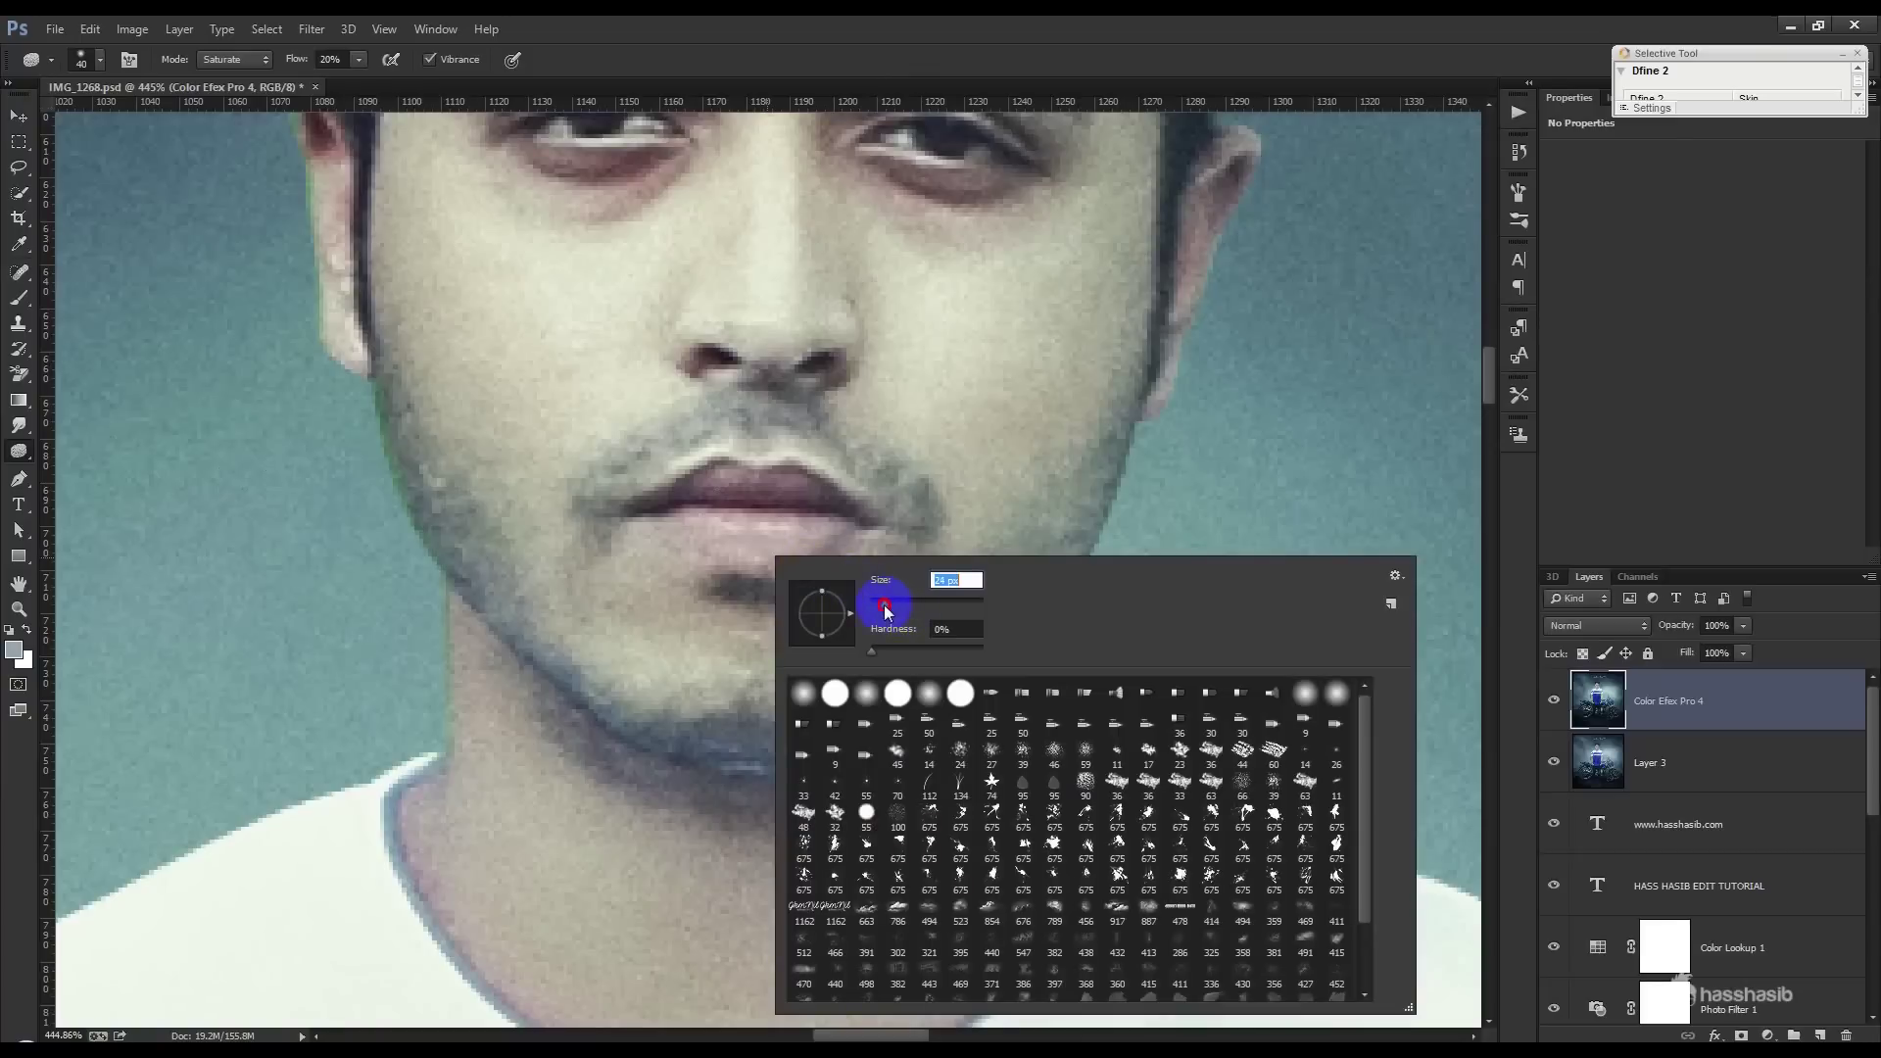
left_click(785, 513)
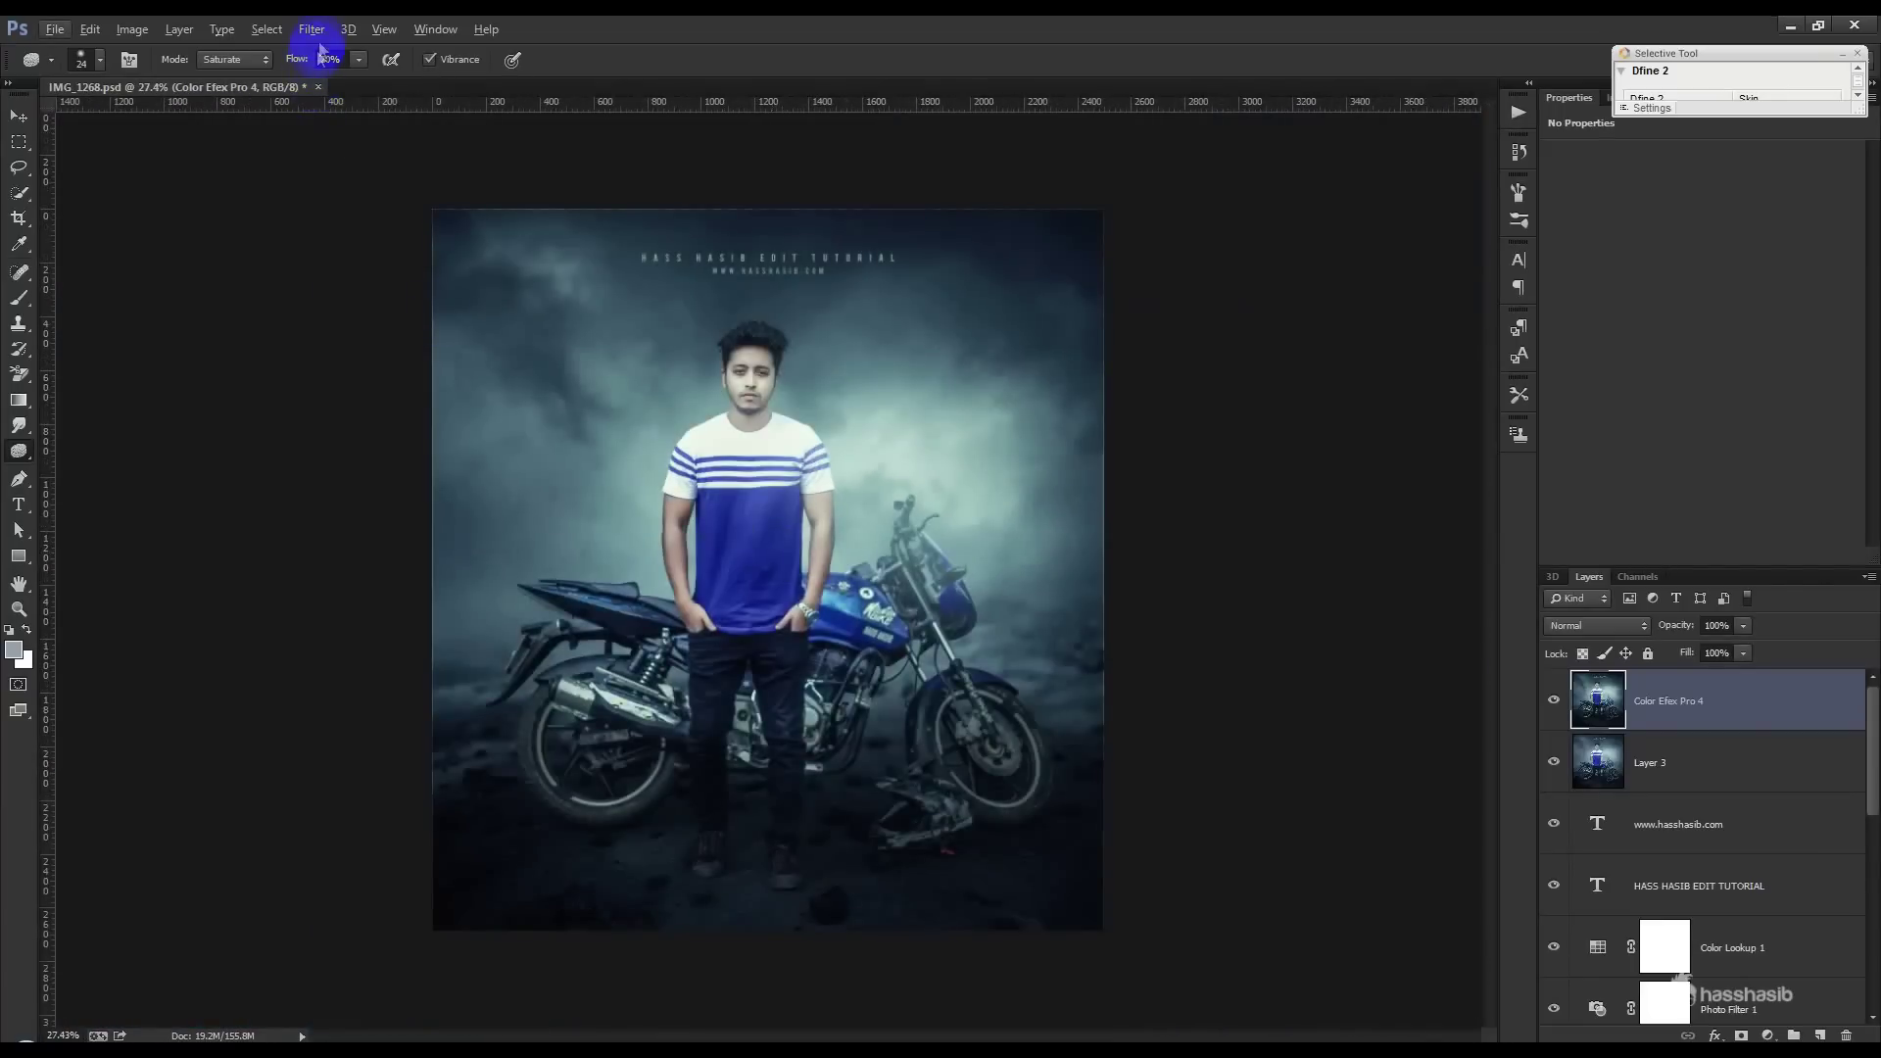
left_click(311, 29)
left_click(355, 147)
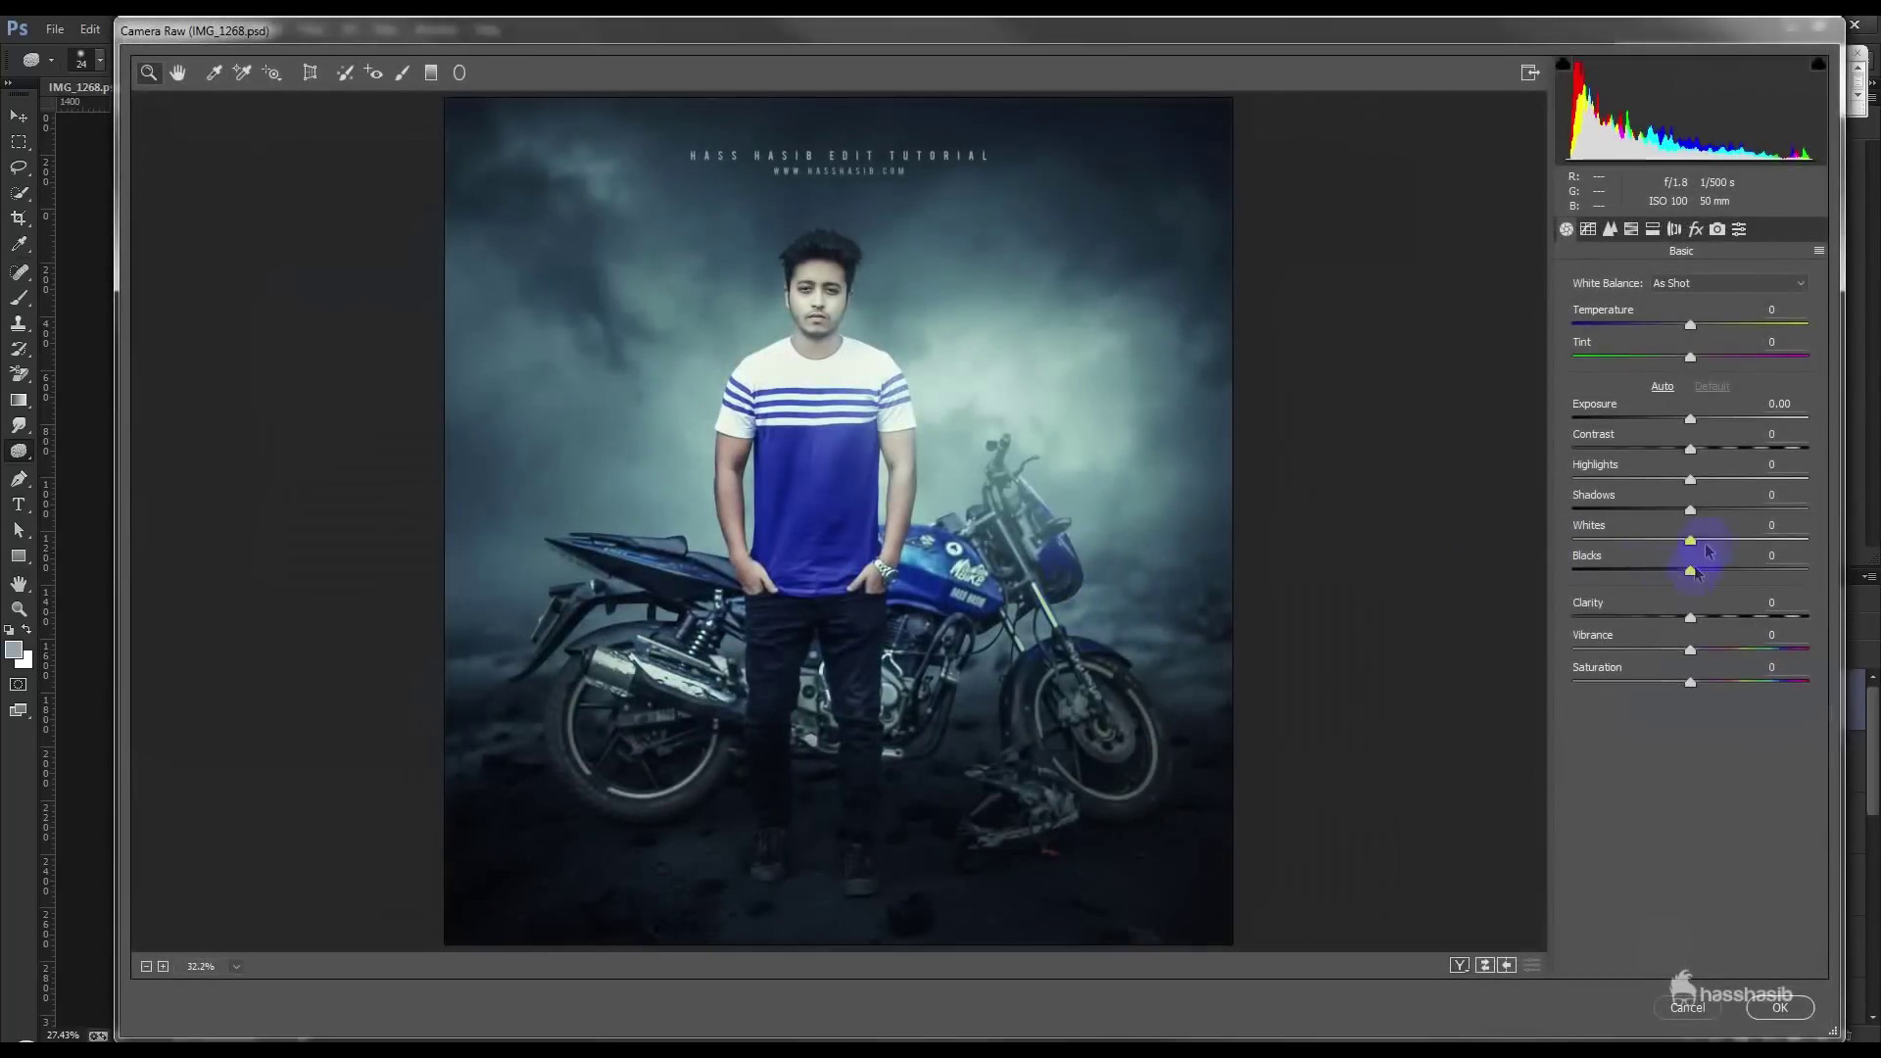
- Raise the Camera Raw Tone Curve Lights to +21 and apply the filter
left_click(1612, 231)
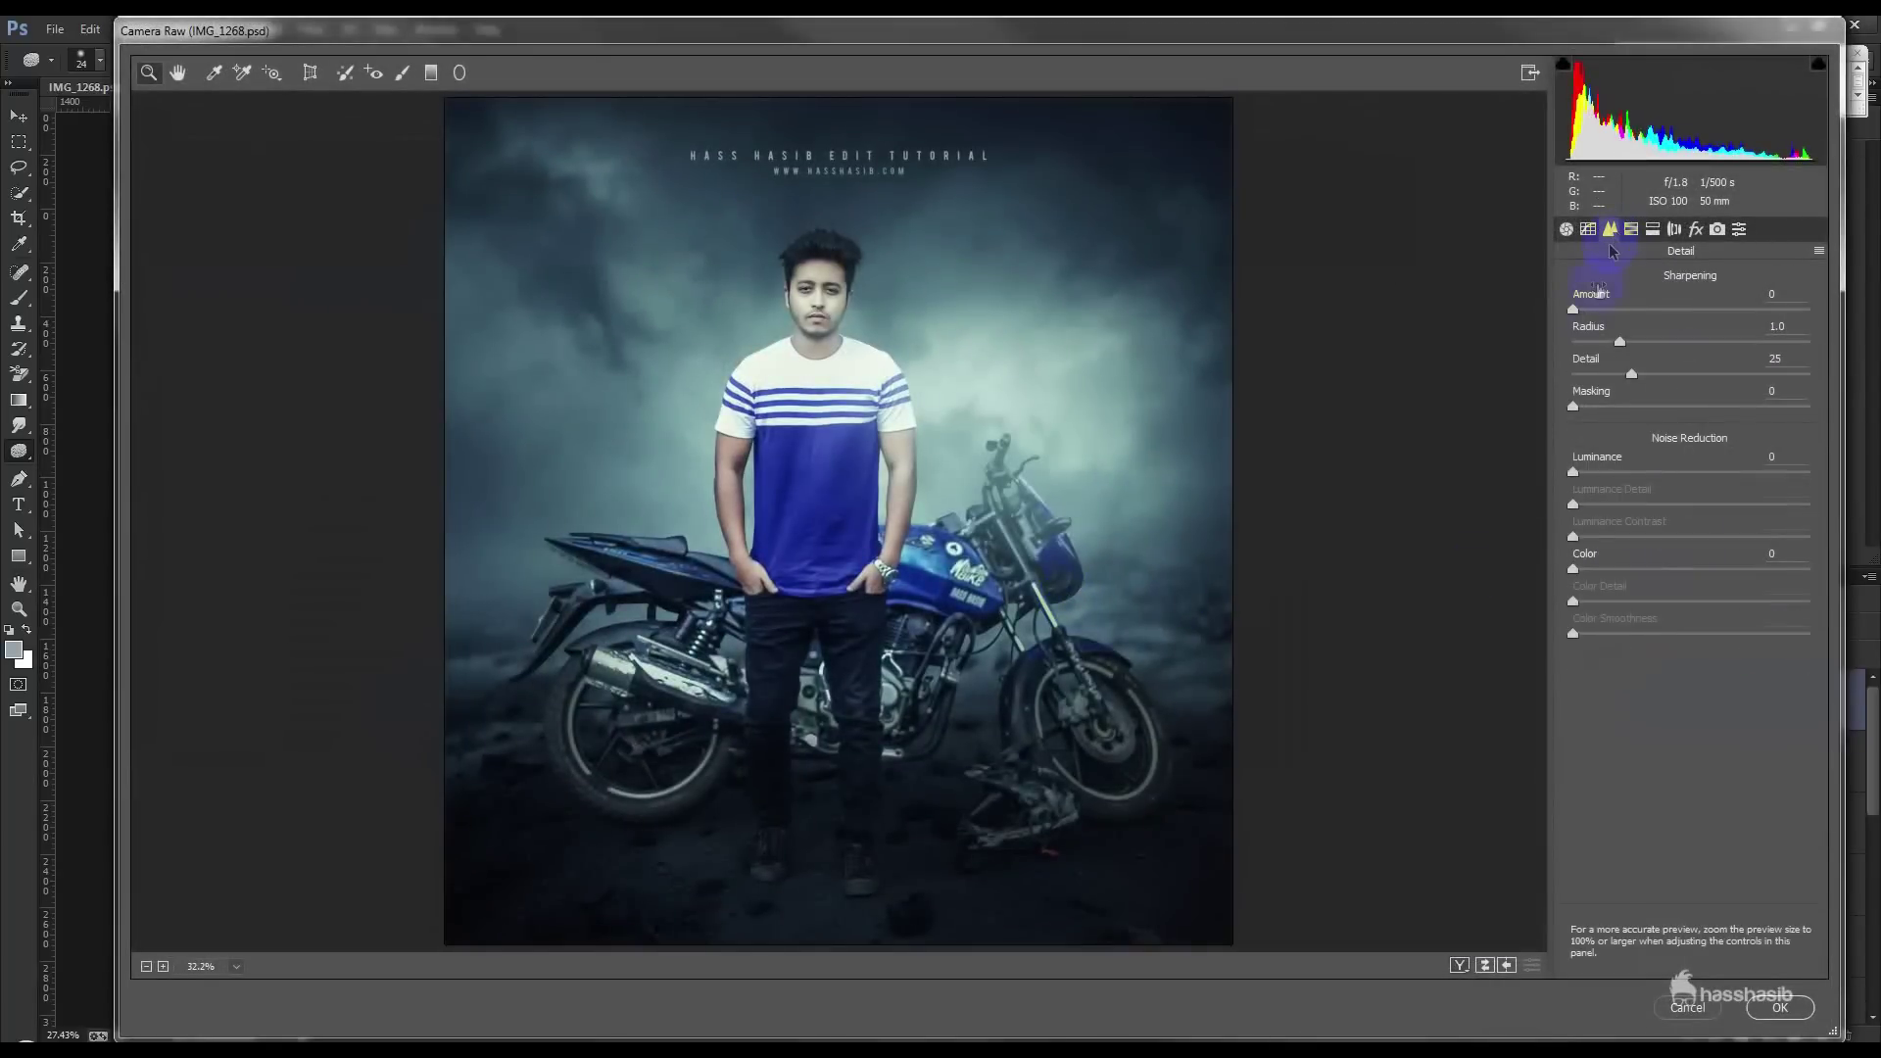
left_click(1592, 233)
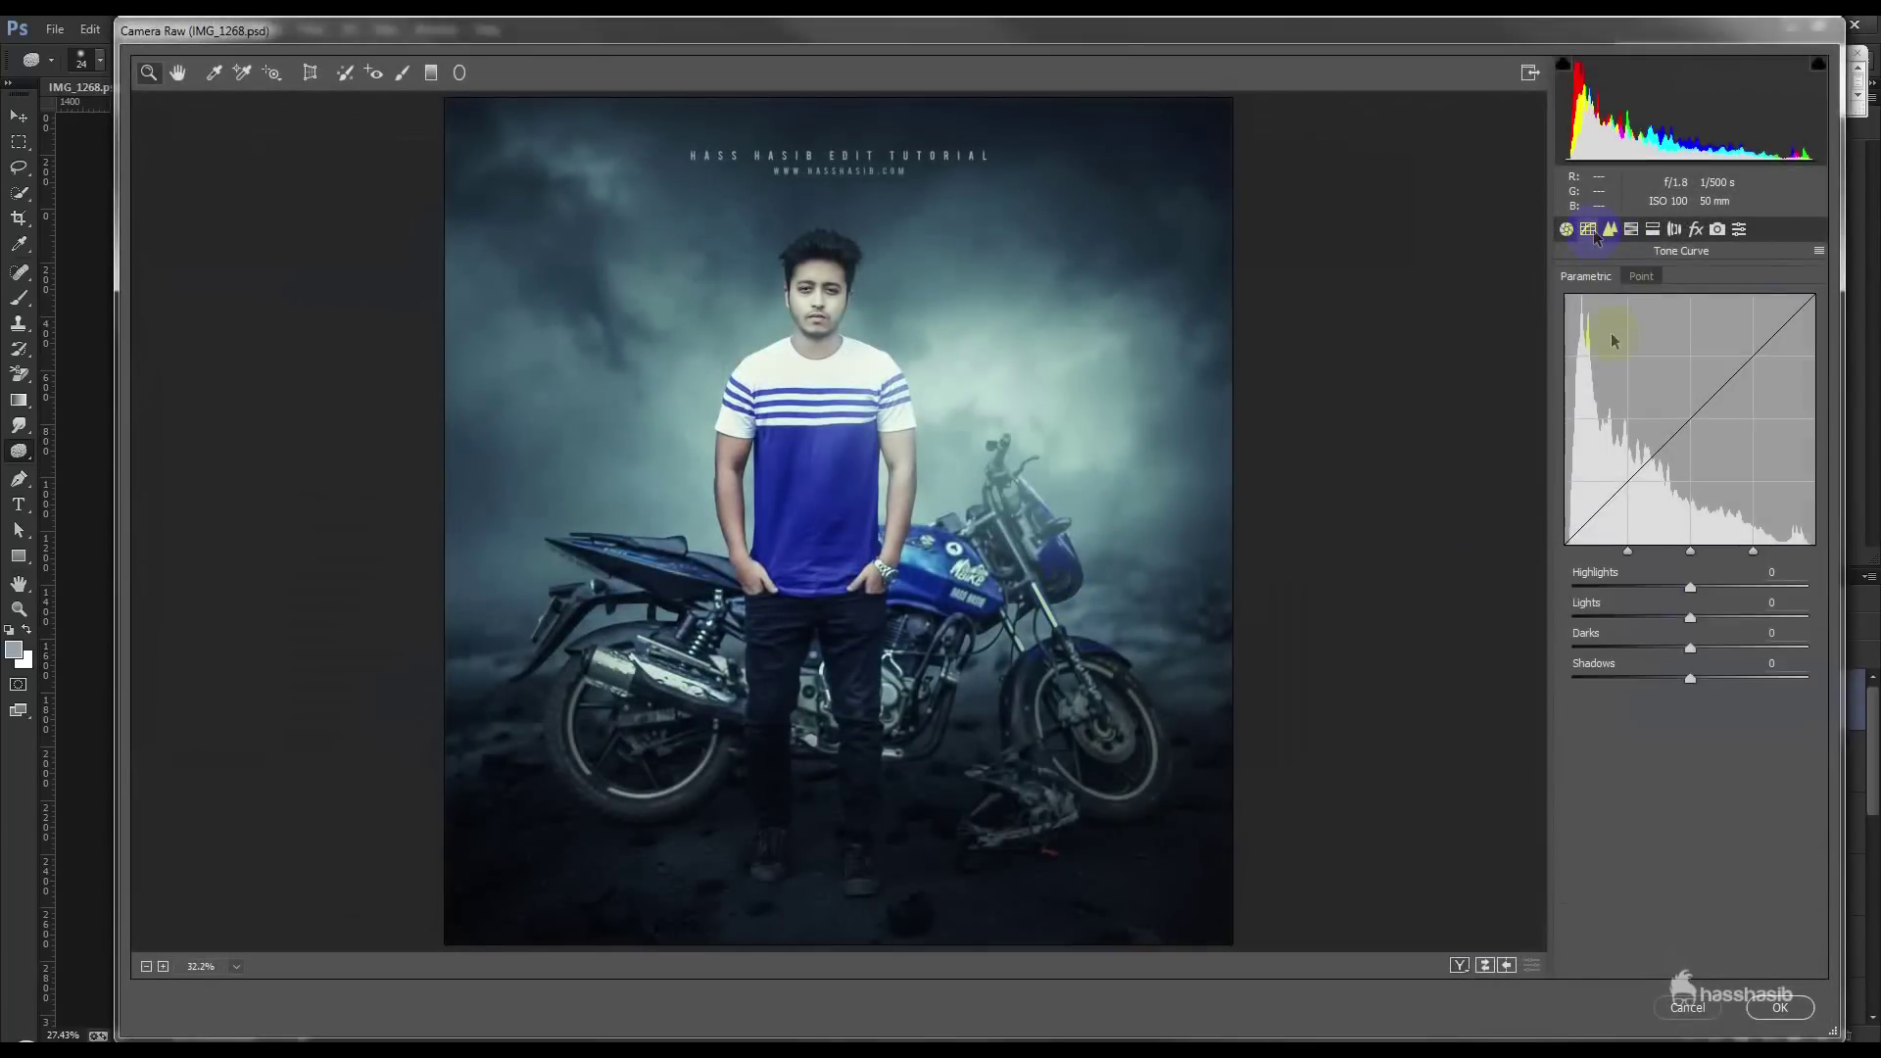
mouse_move(1692, 619)
left_mouse_down()
mouse_move(1717, 617)
mouse_move(1658, 622)
mouse_move(1695, 621)
left_mouse_up()
left_click(1799, 1021)
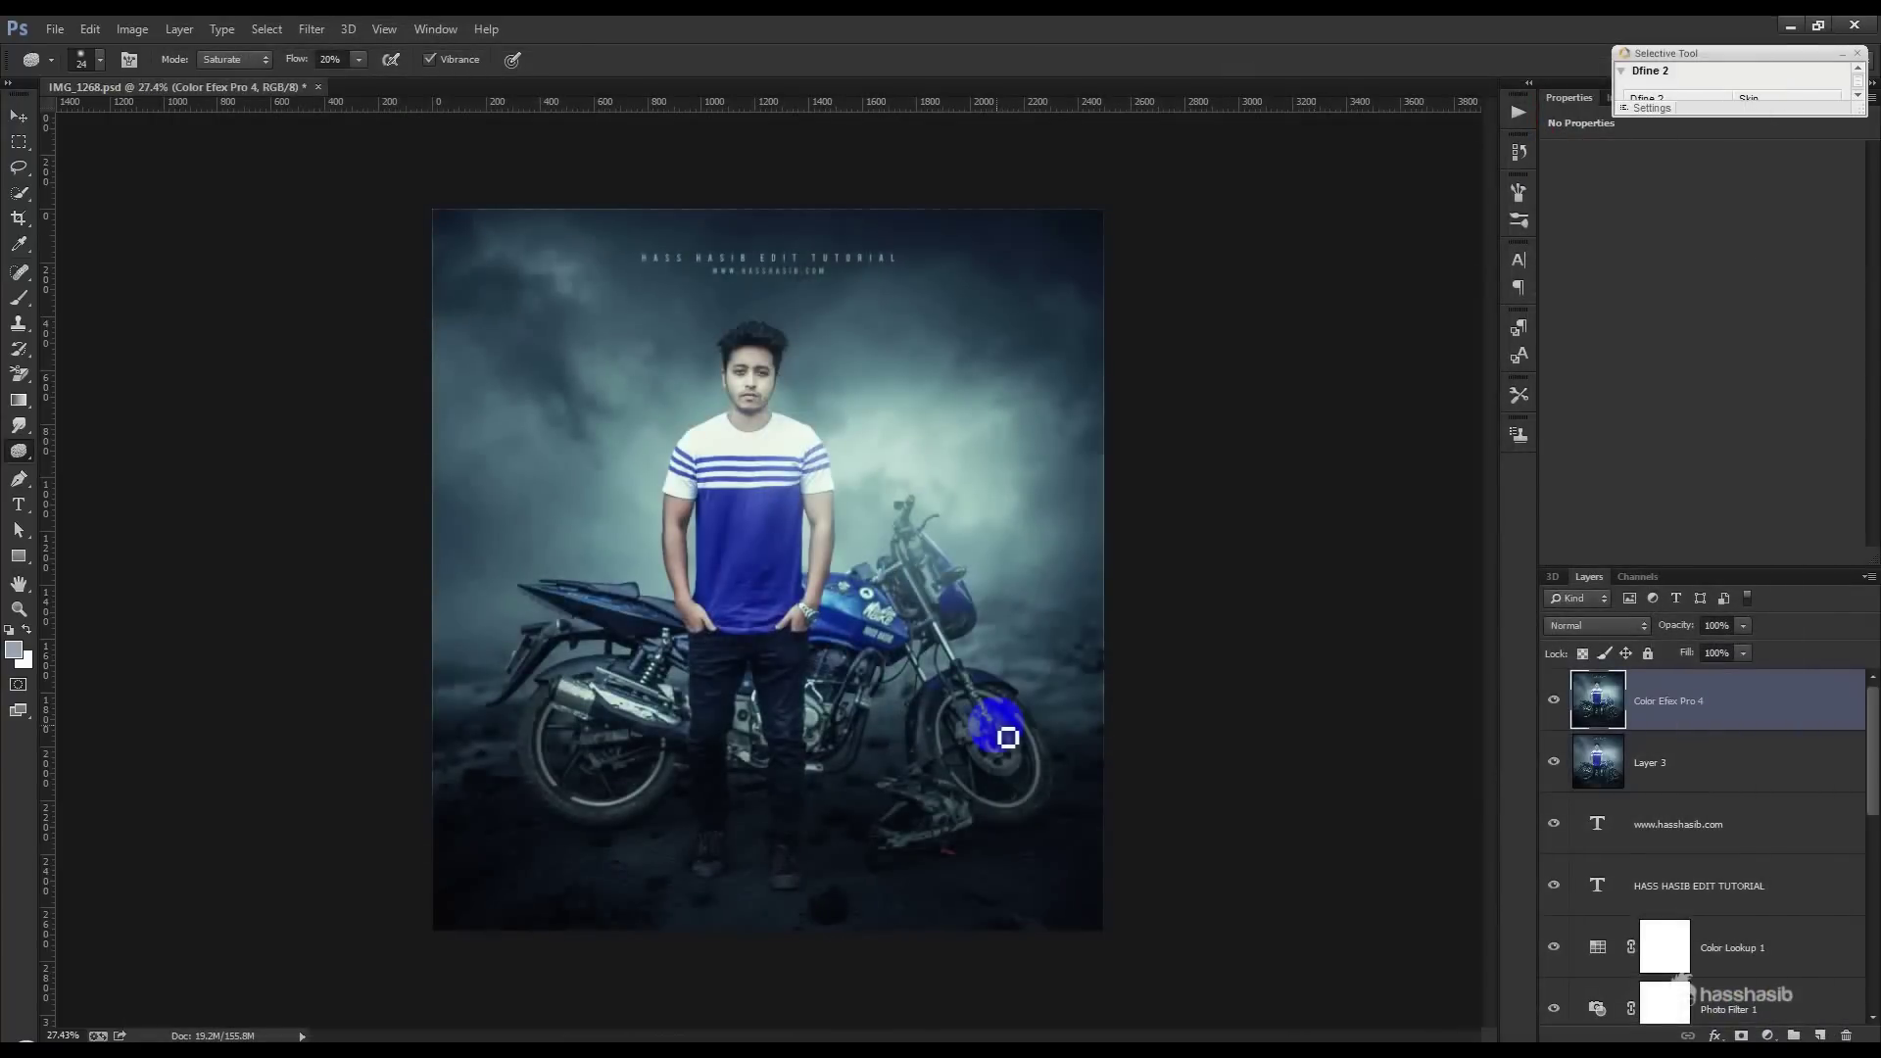
- Drop the titleText image onto the canvas and move it down below the man
scroll(1039, 754, "up", 1)
left_click(17, 117)
scroll(630, 511, "up", 1)
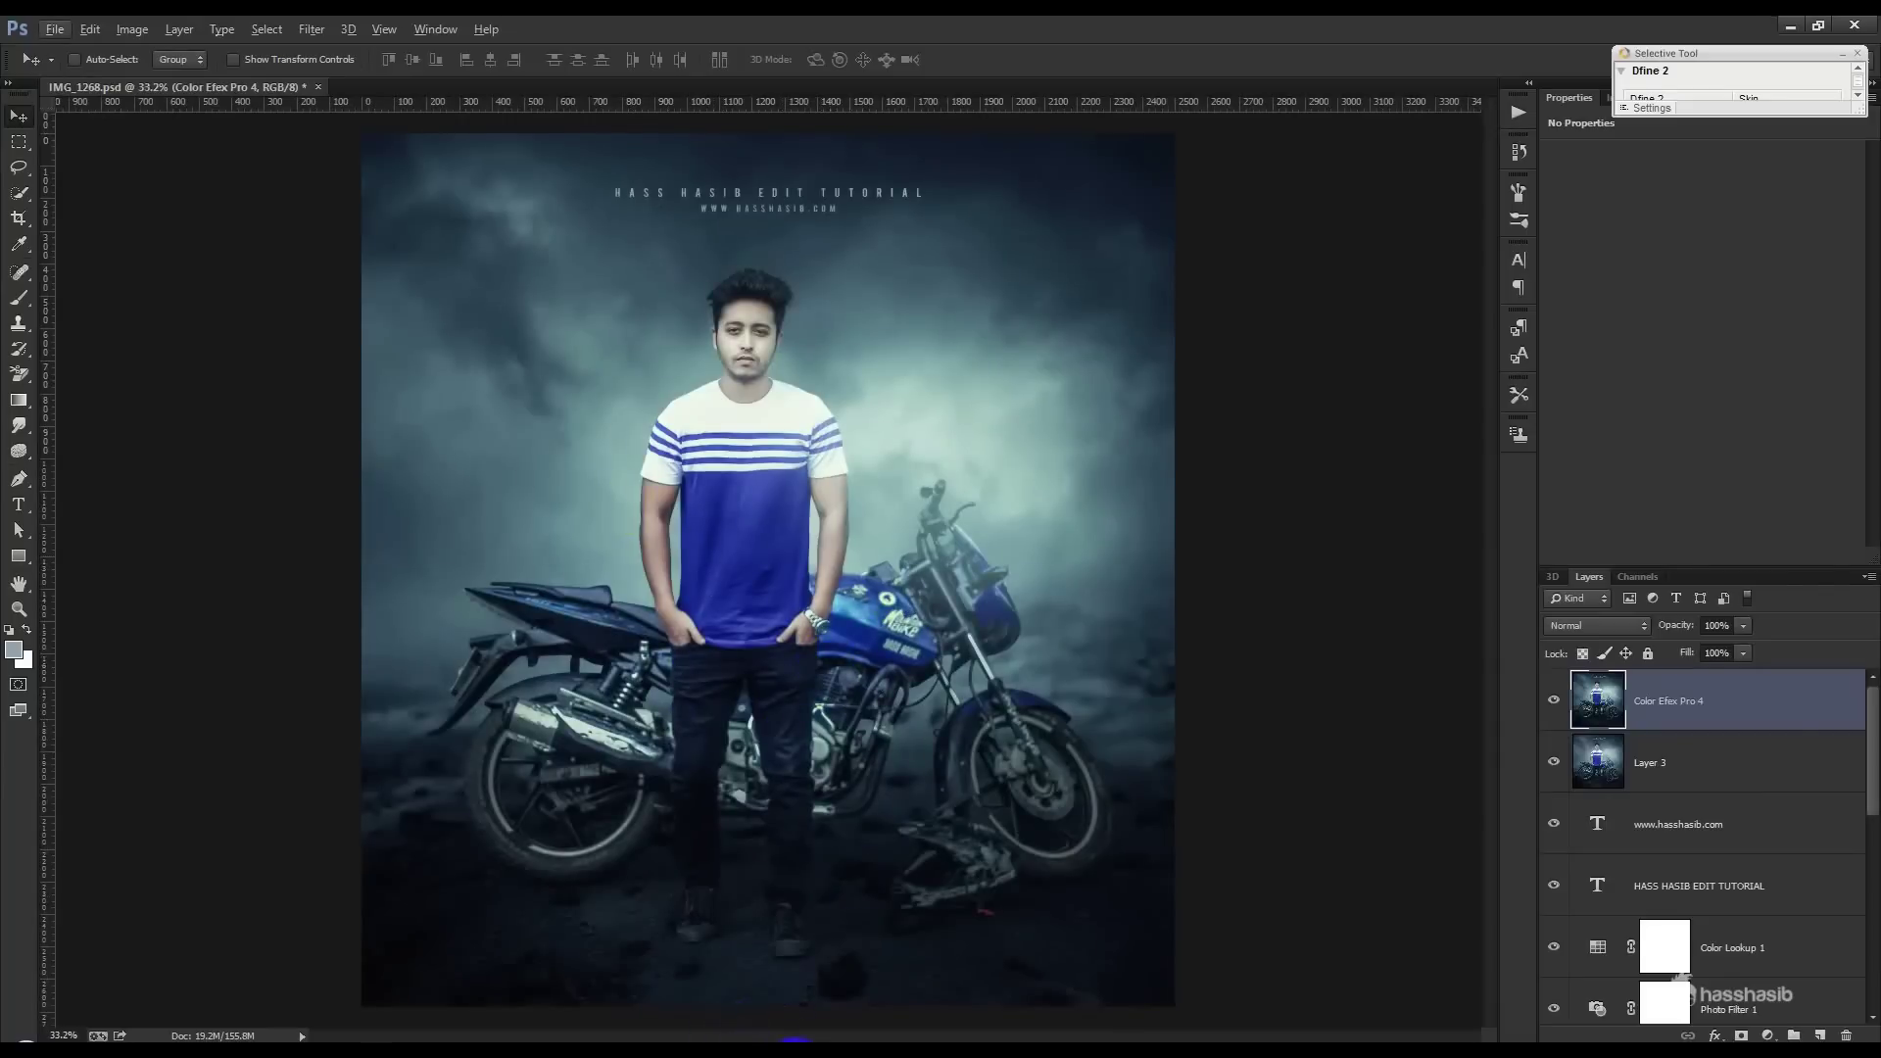
left_click(779, 956)
mouse_move(796, 1041)
left_click_drag(1874, 580, 784, 546)
left_click_drag(876, 508, 872, 831)
- Keep the title upright, scale it to 111%, and open its Layer Style
left_click_drag(1046, 754, 1048, 766)
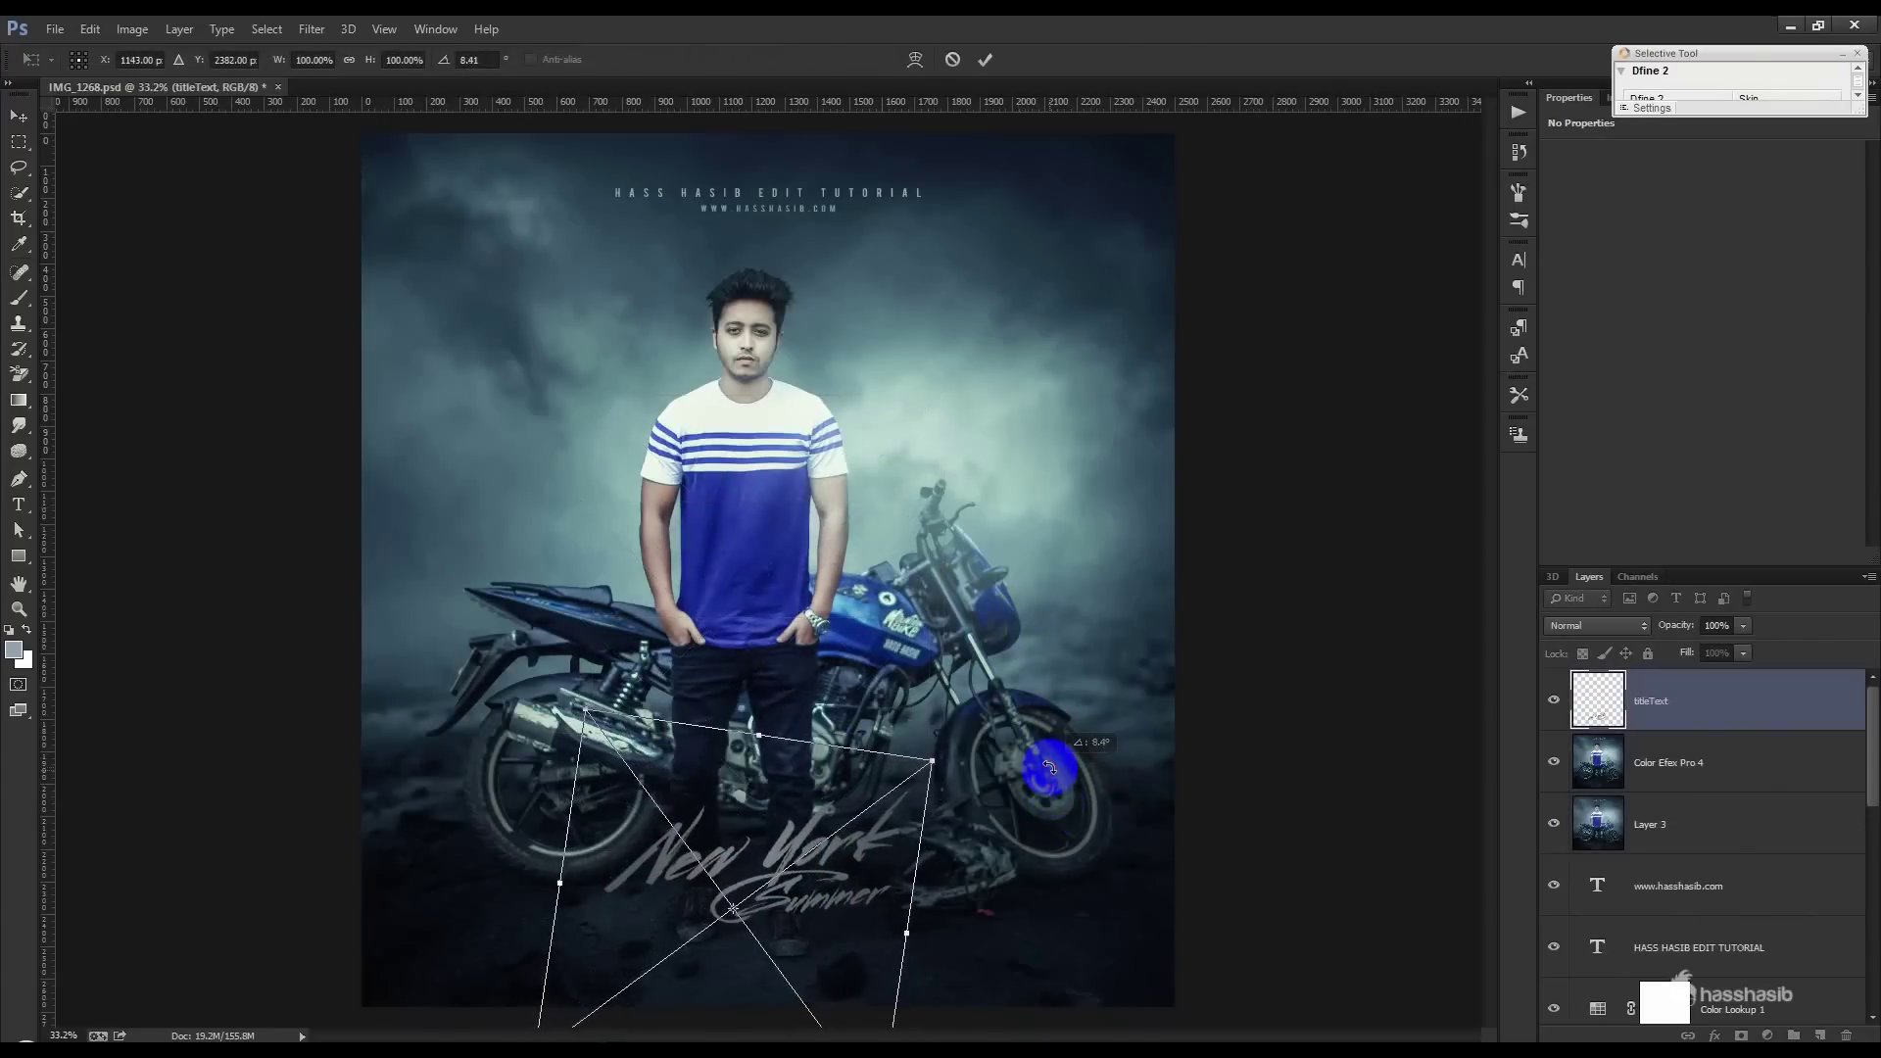
key("ctrl+z")
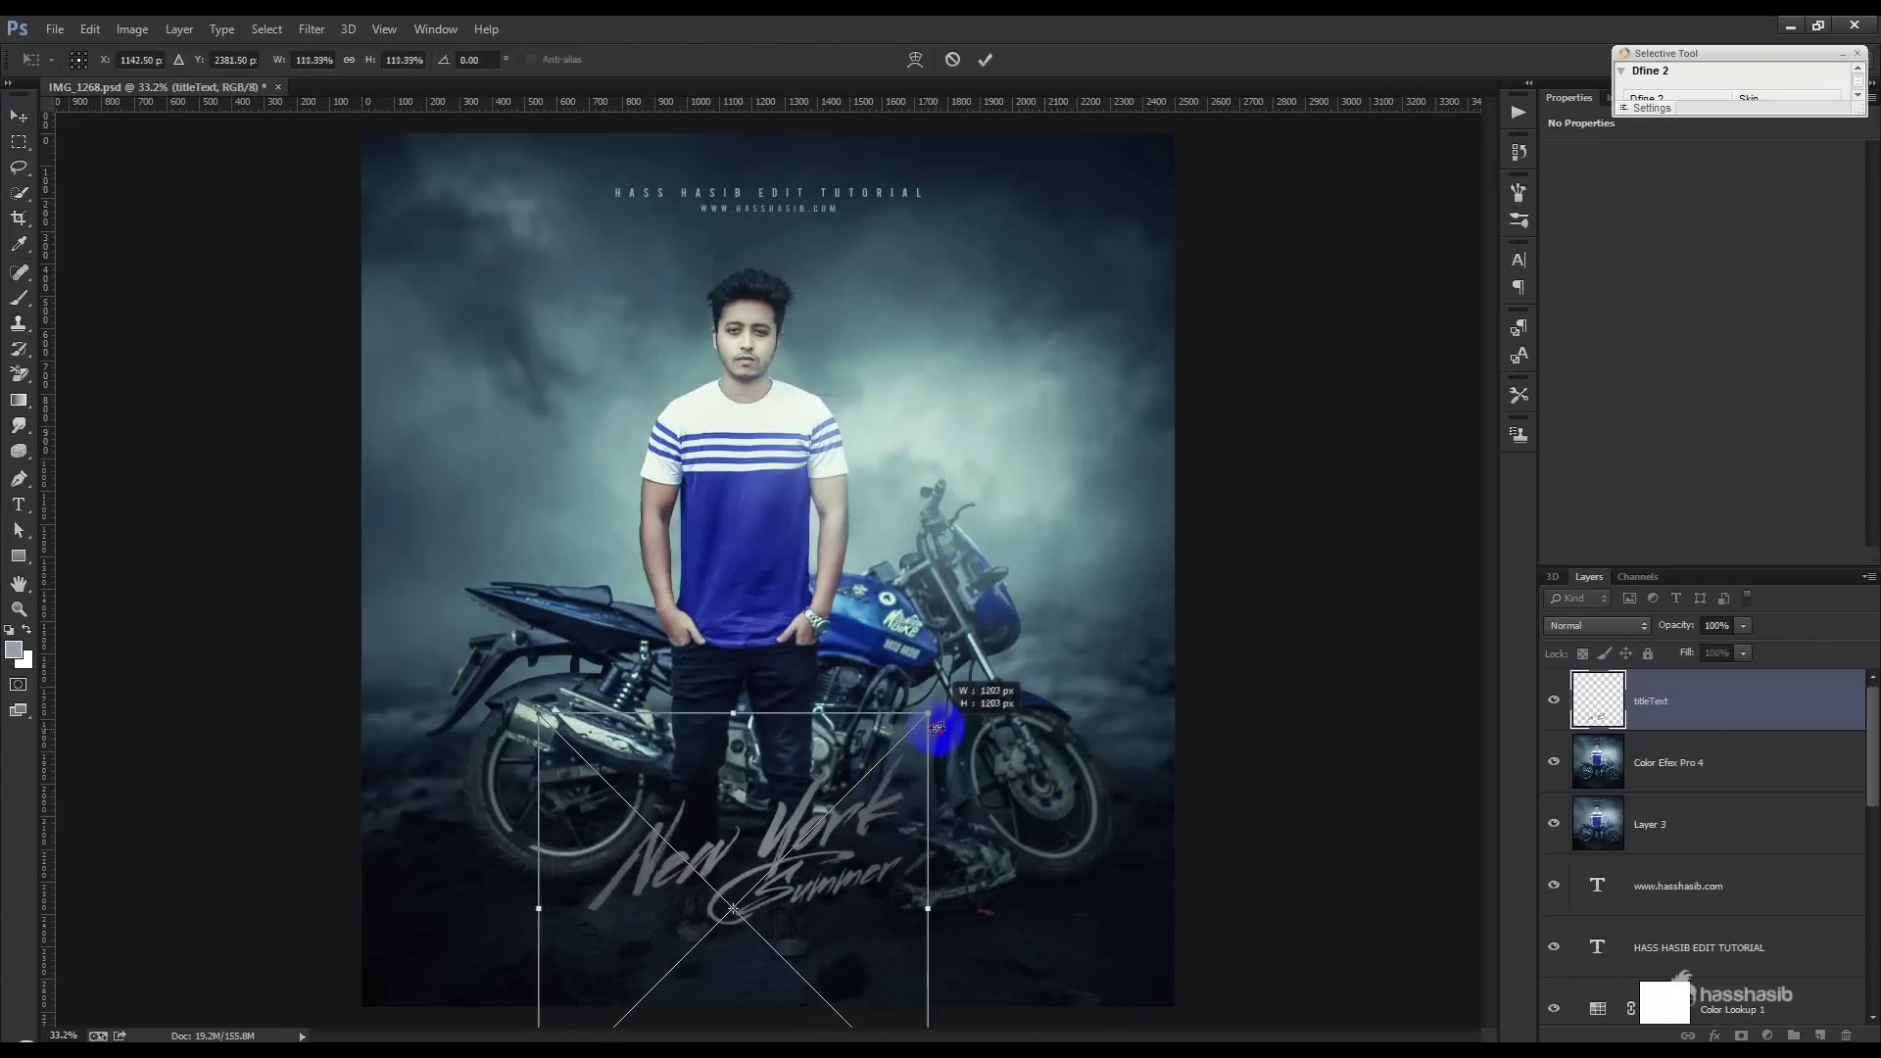
left_click_drag(909, 735, 920, 723)
left_click(986, 61)
double_click(1770, 708)
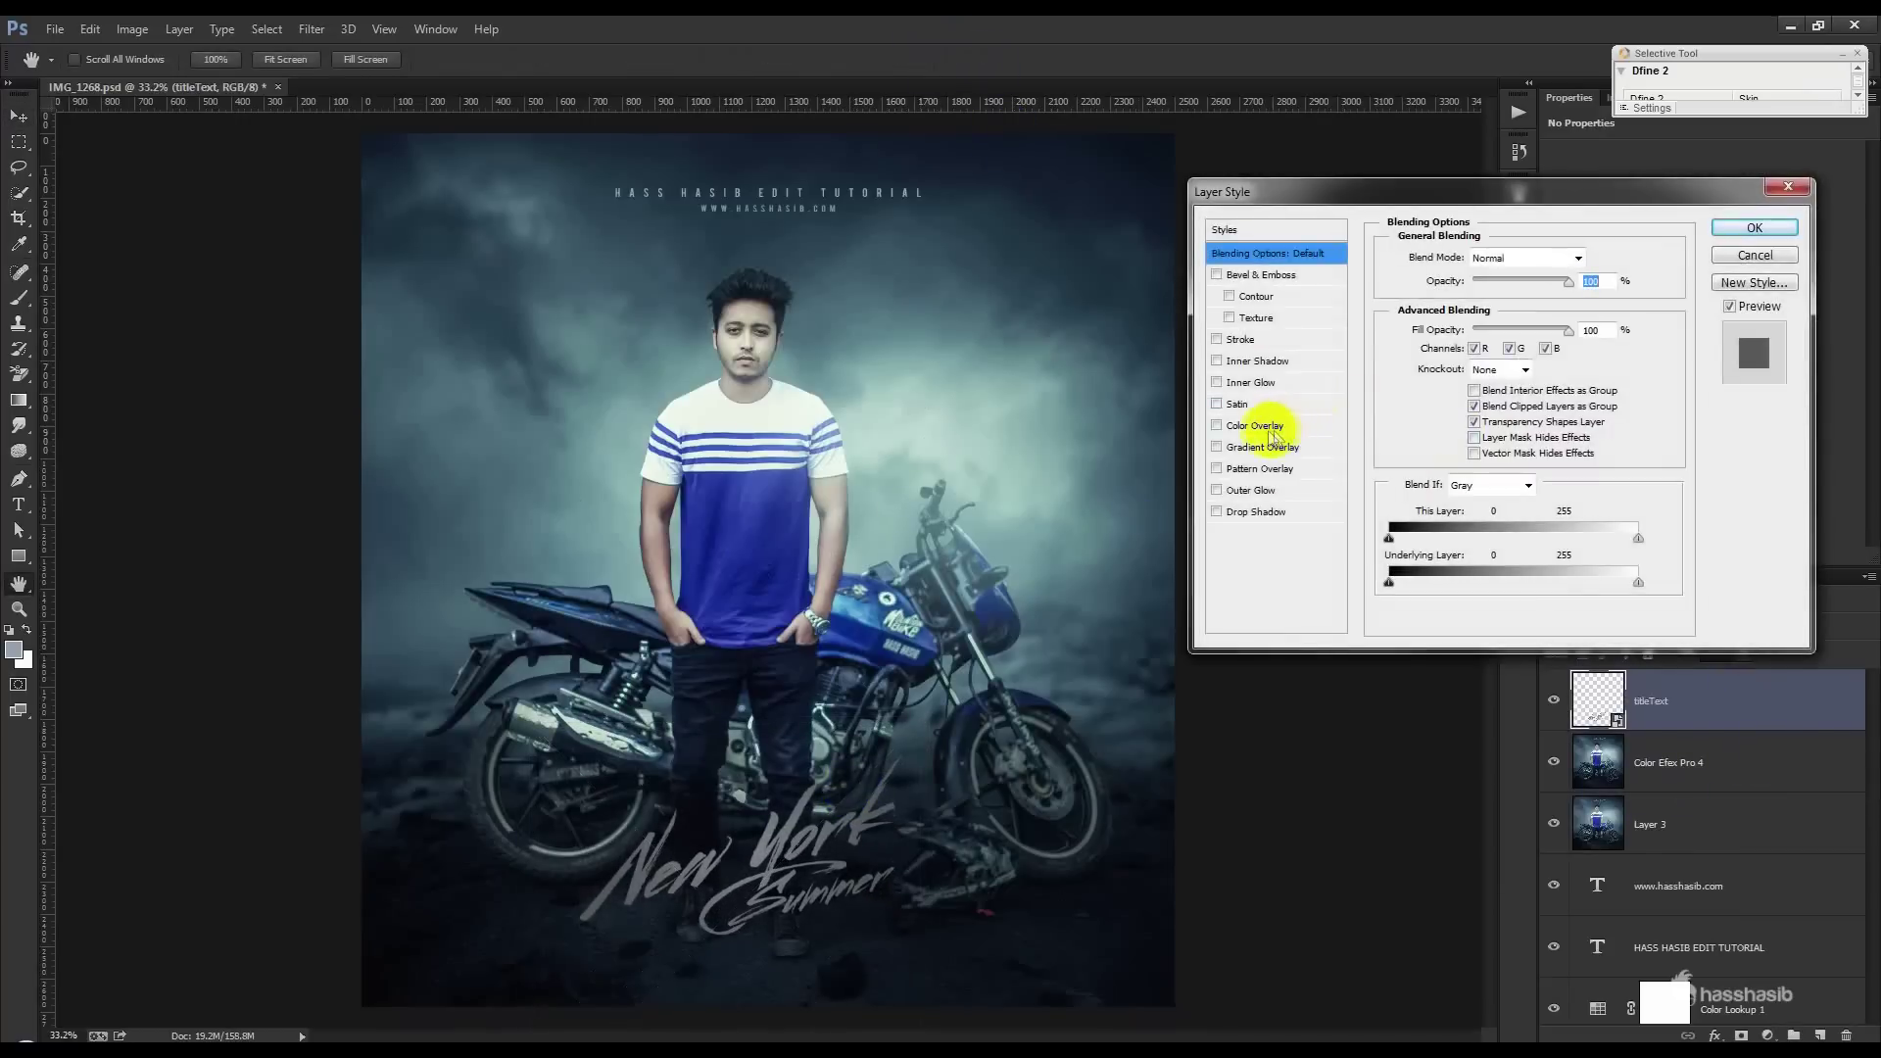
- Add a Color Overlay to the title's layer style
left_click(1259, 425)
left_click(1755, 227)
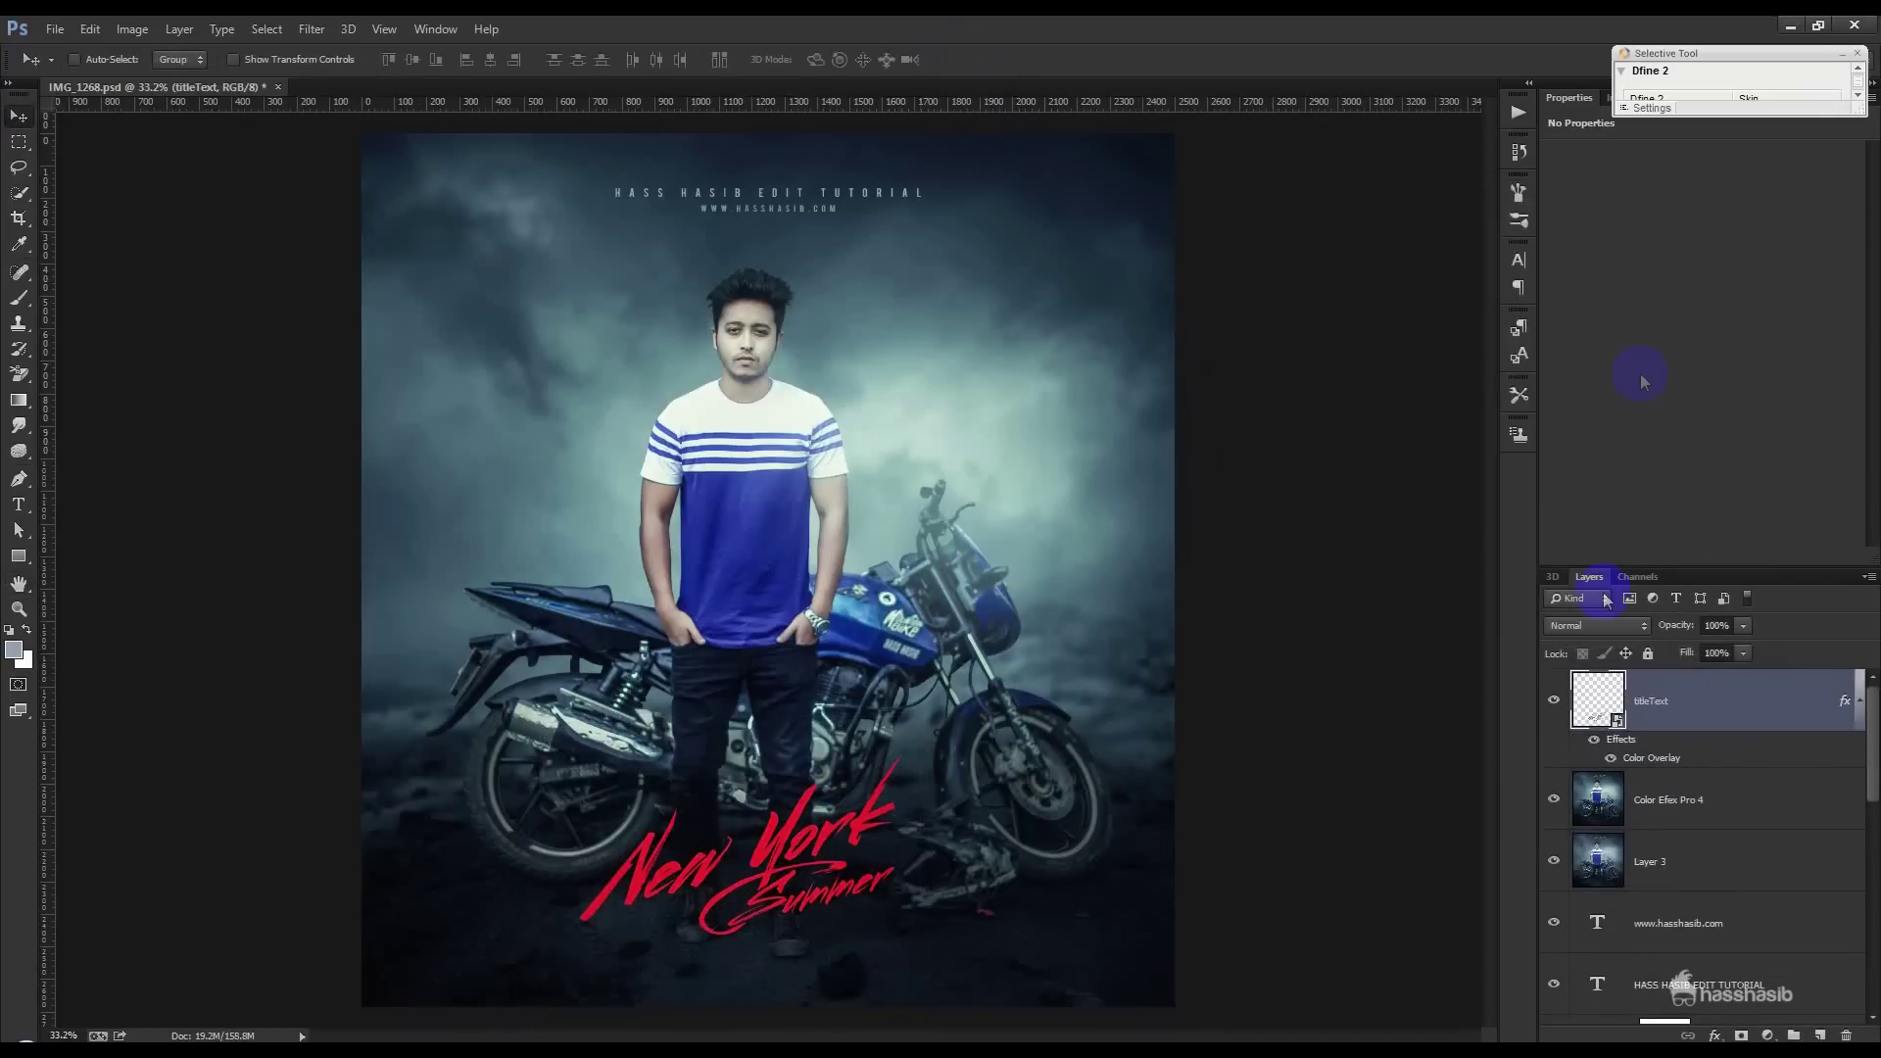
double_click(1712, 708)
left_click(1259, 426)
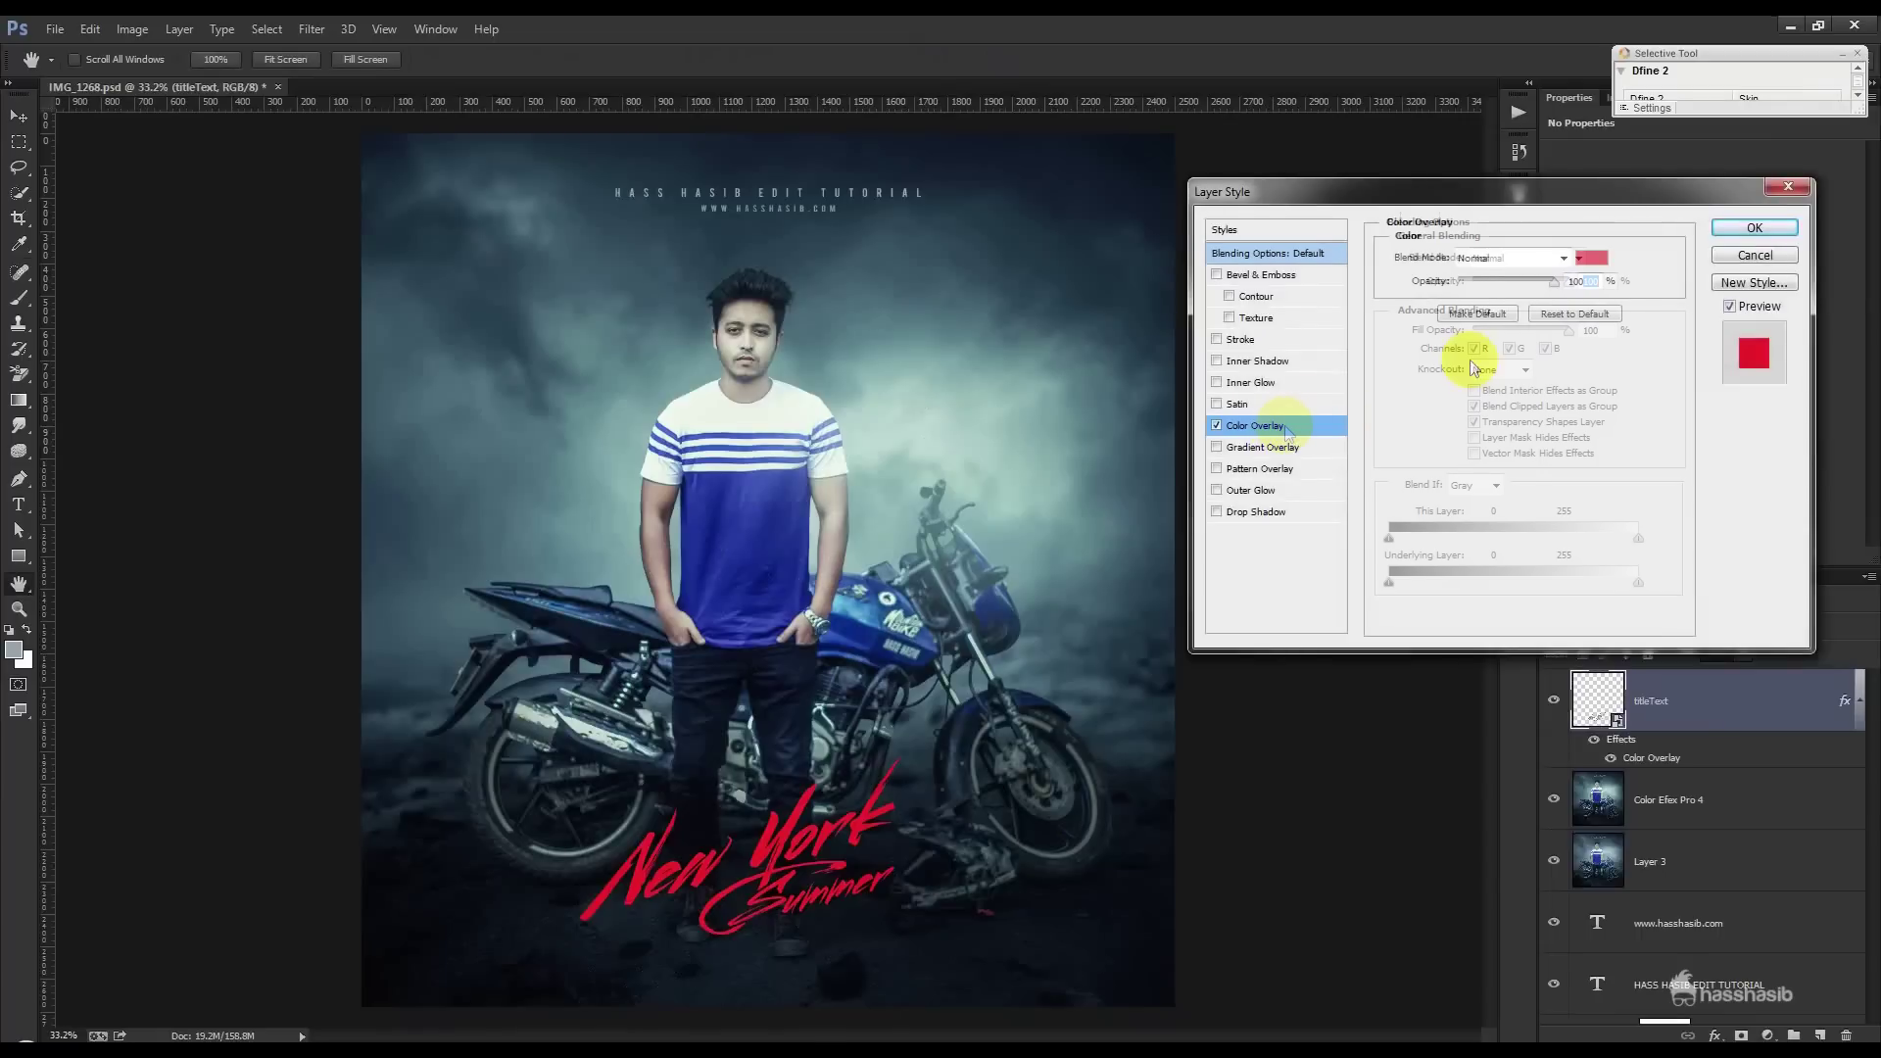
left_click(1592, 260)
- Set the overlay colour to pale green-grey #d3e8e3 and nudge the title slightly down
left_click(963, 452)
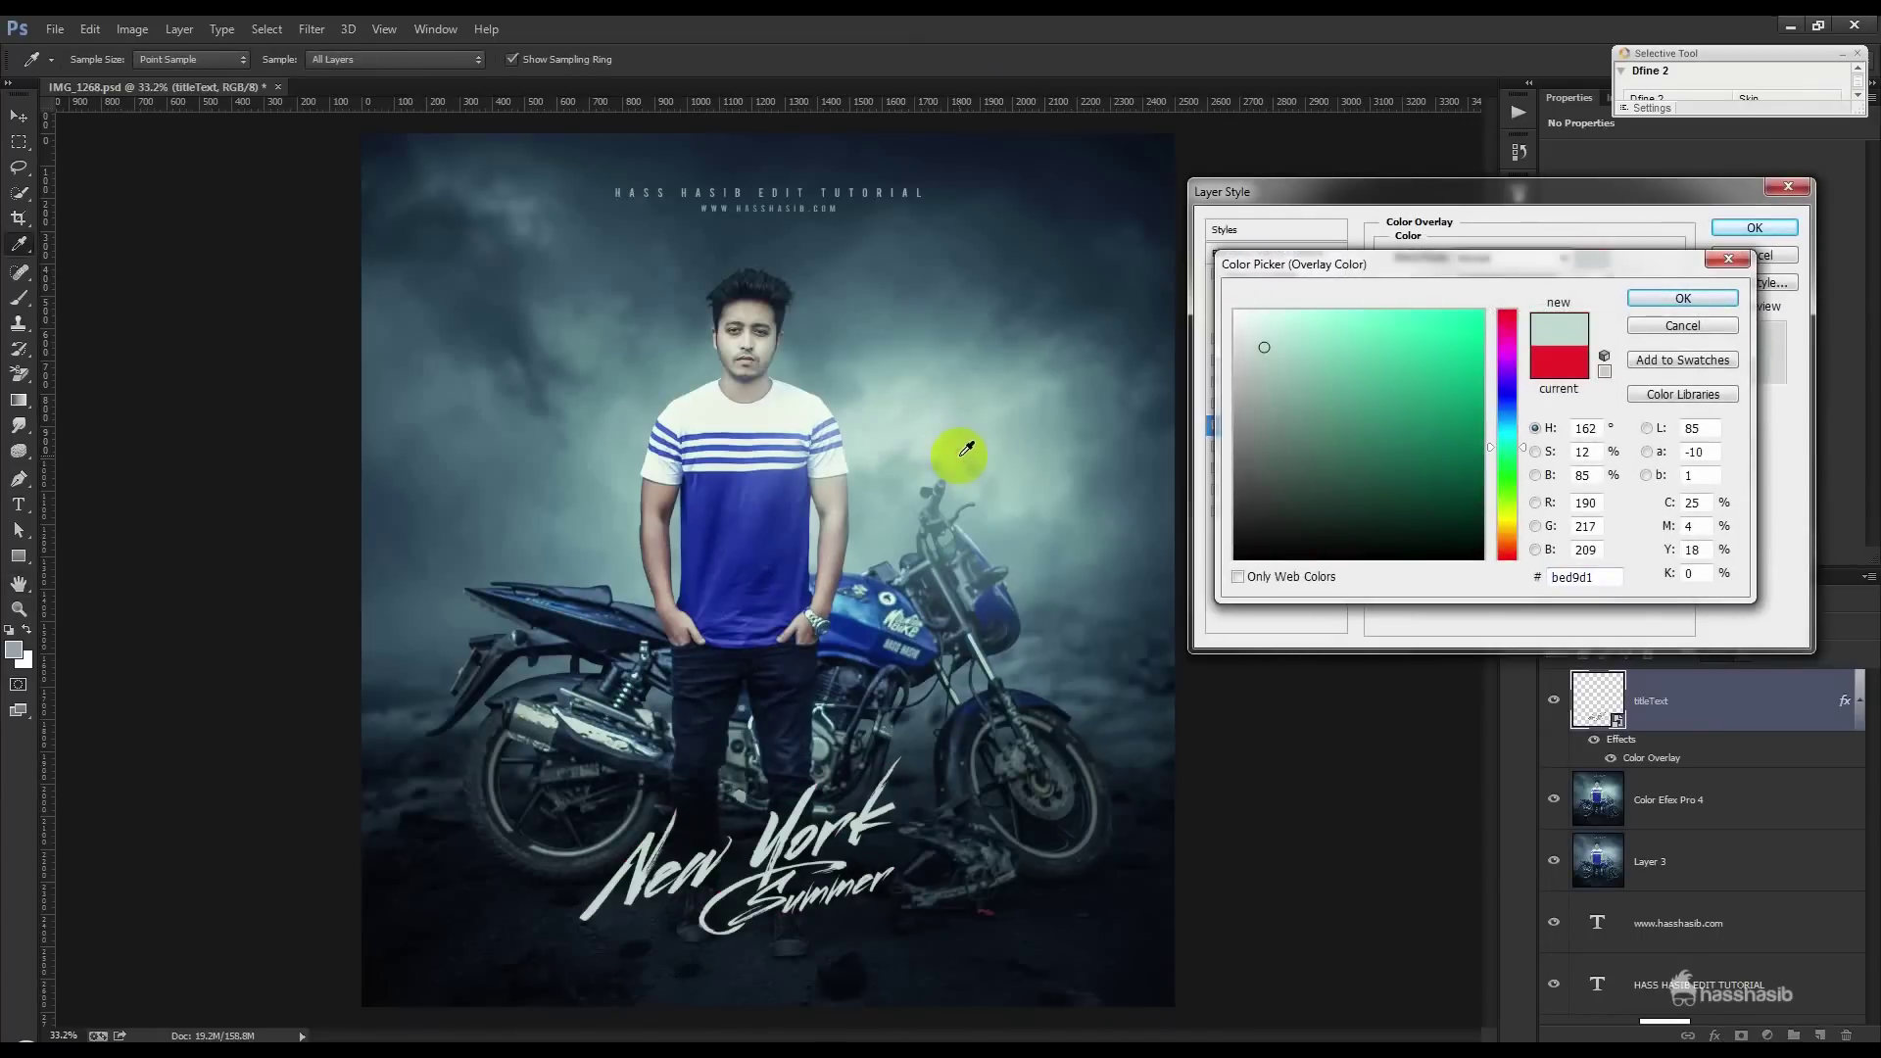
left_click(758, 560)
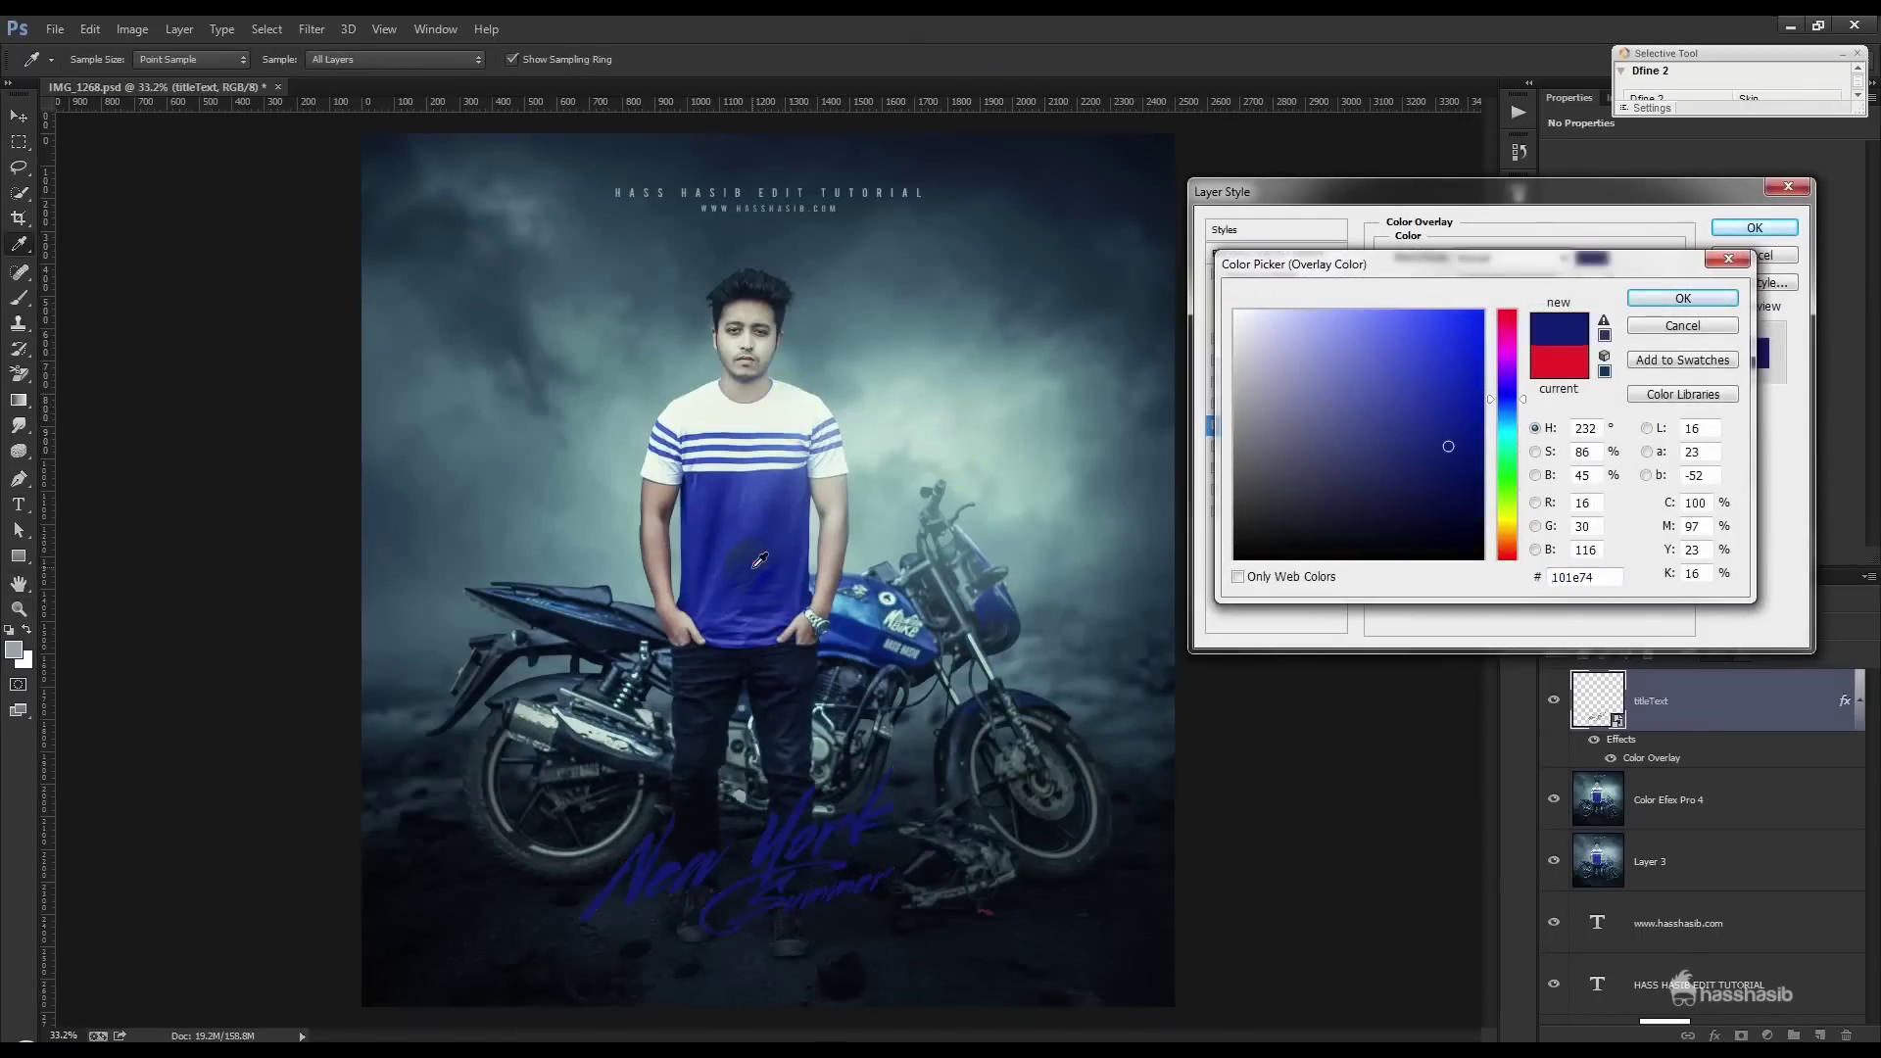
left_click_drag(782, 668, 763, 345)
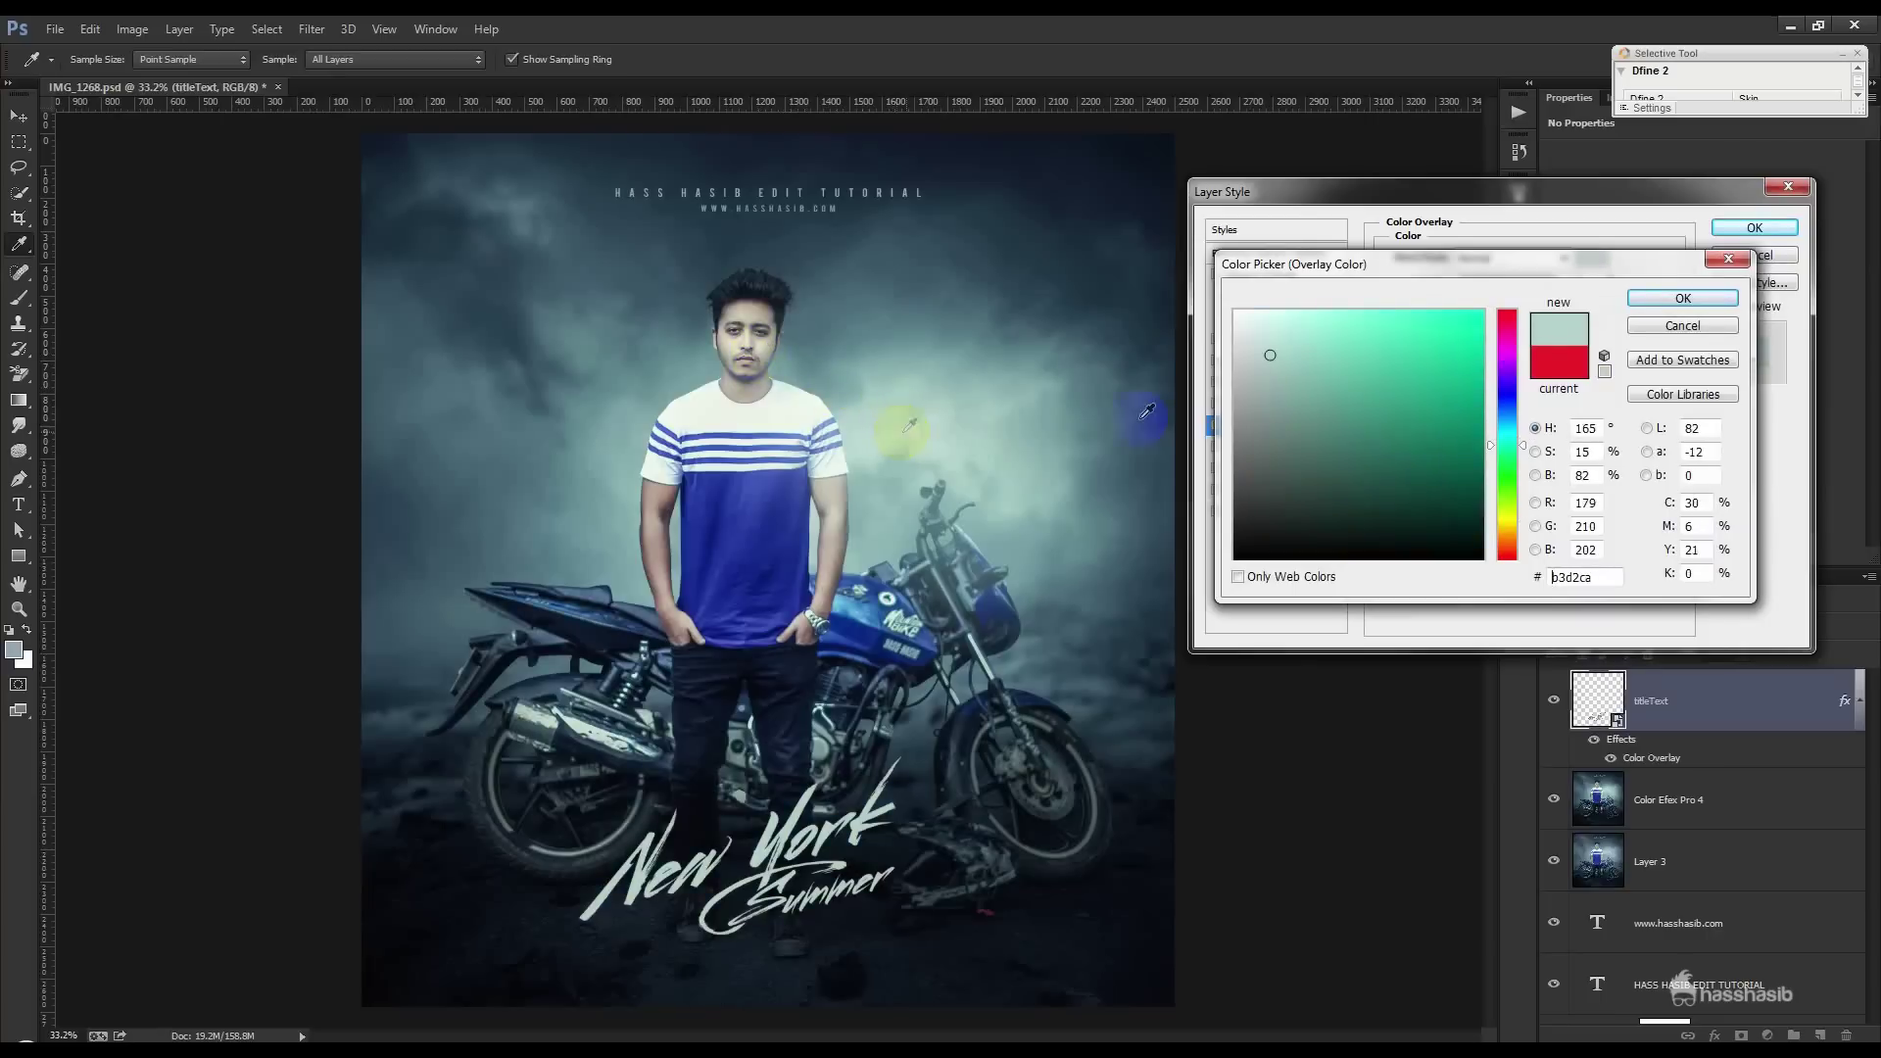
mouse_move(865, 380)
left_mouse_down()
mouse_move(1163, 307)
mouse_move(1253, 316)
left_mouse_up()
left_click(762, 451)
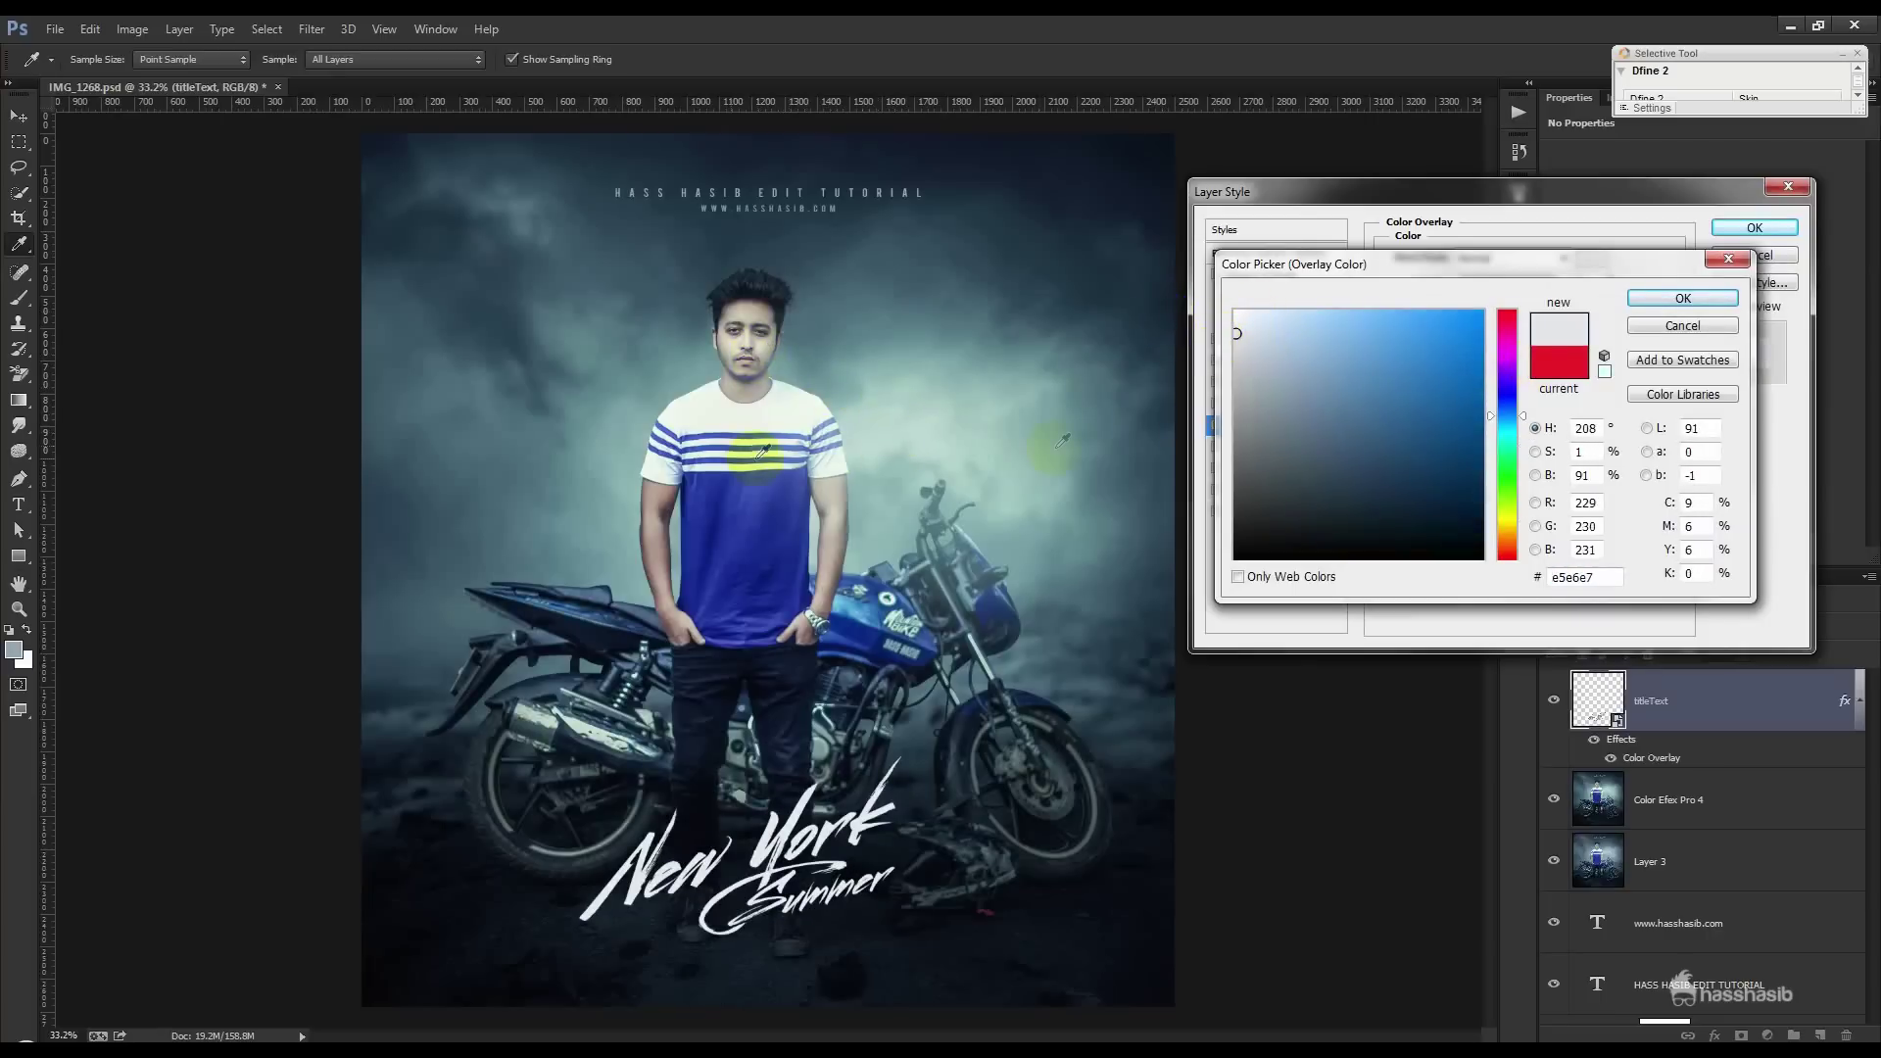
left_click(870, 430)
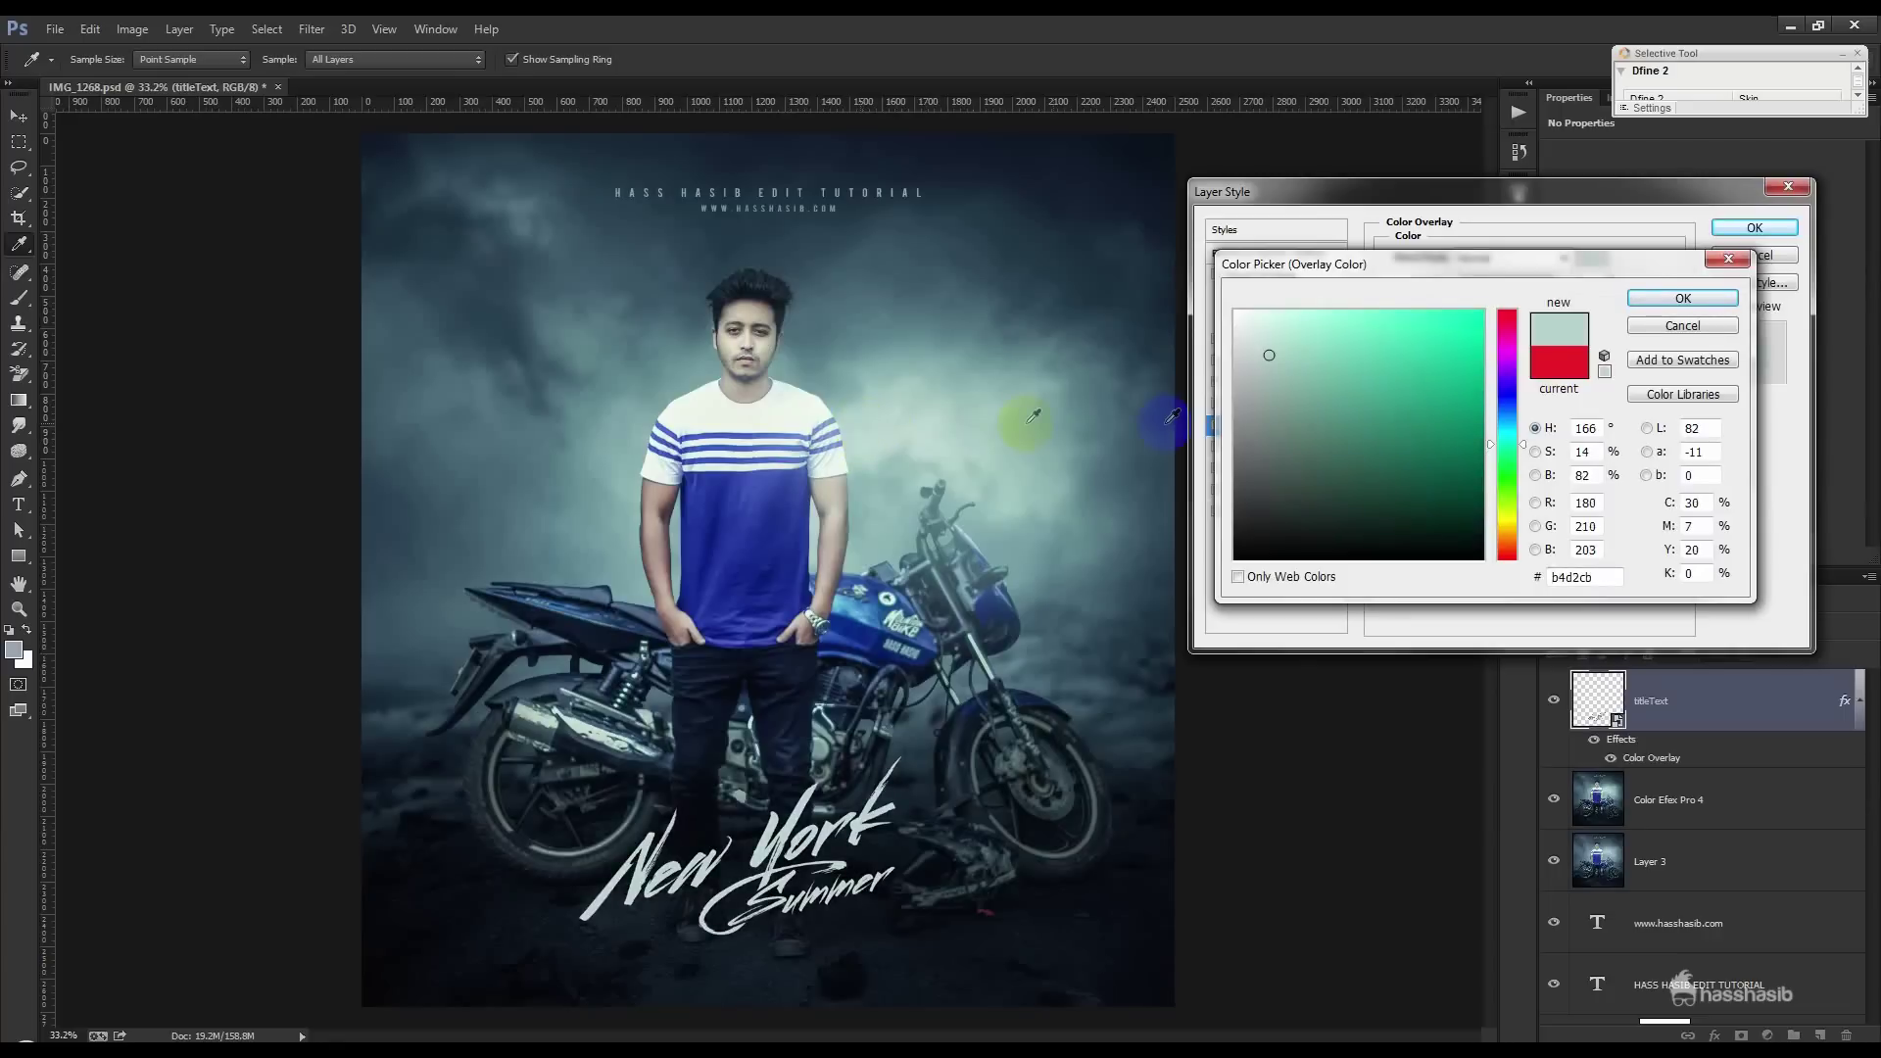
left_click(1256, 334)
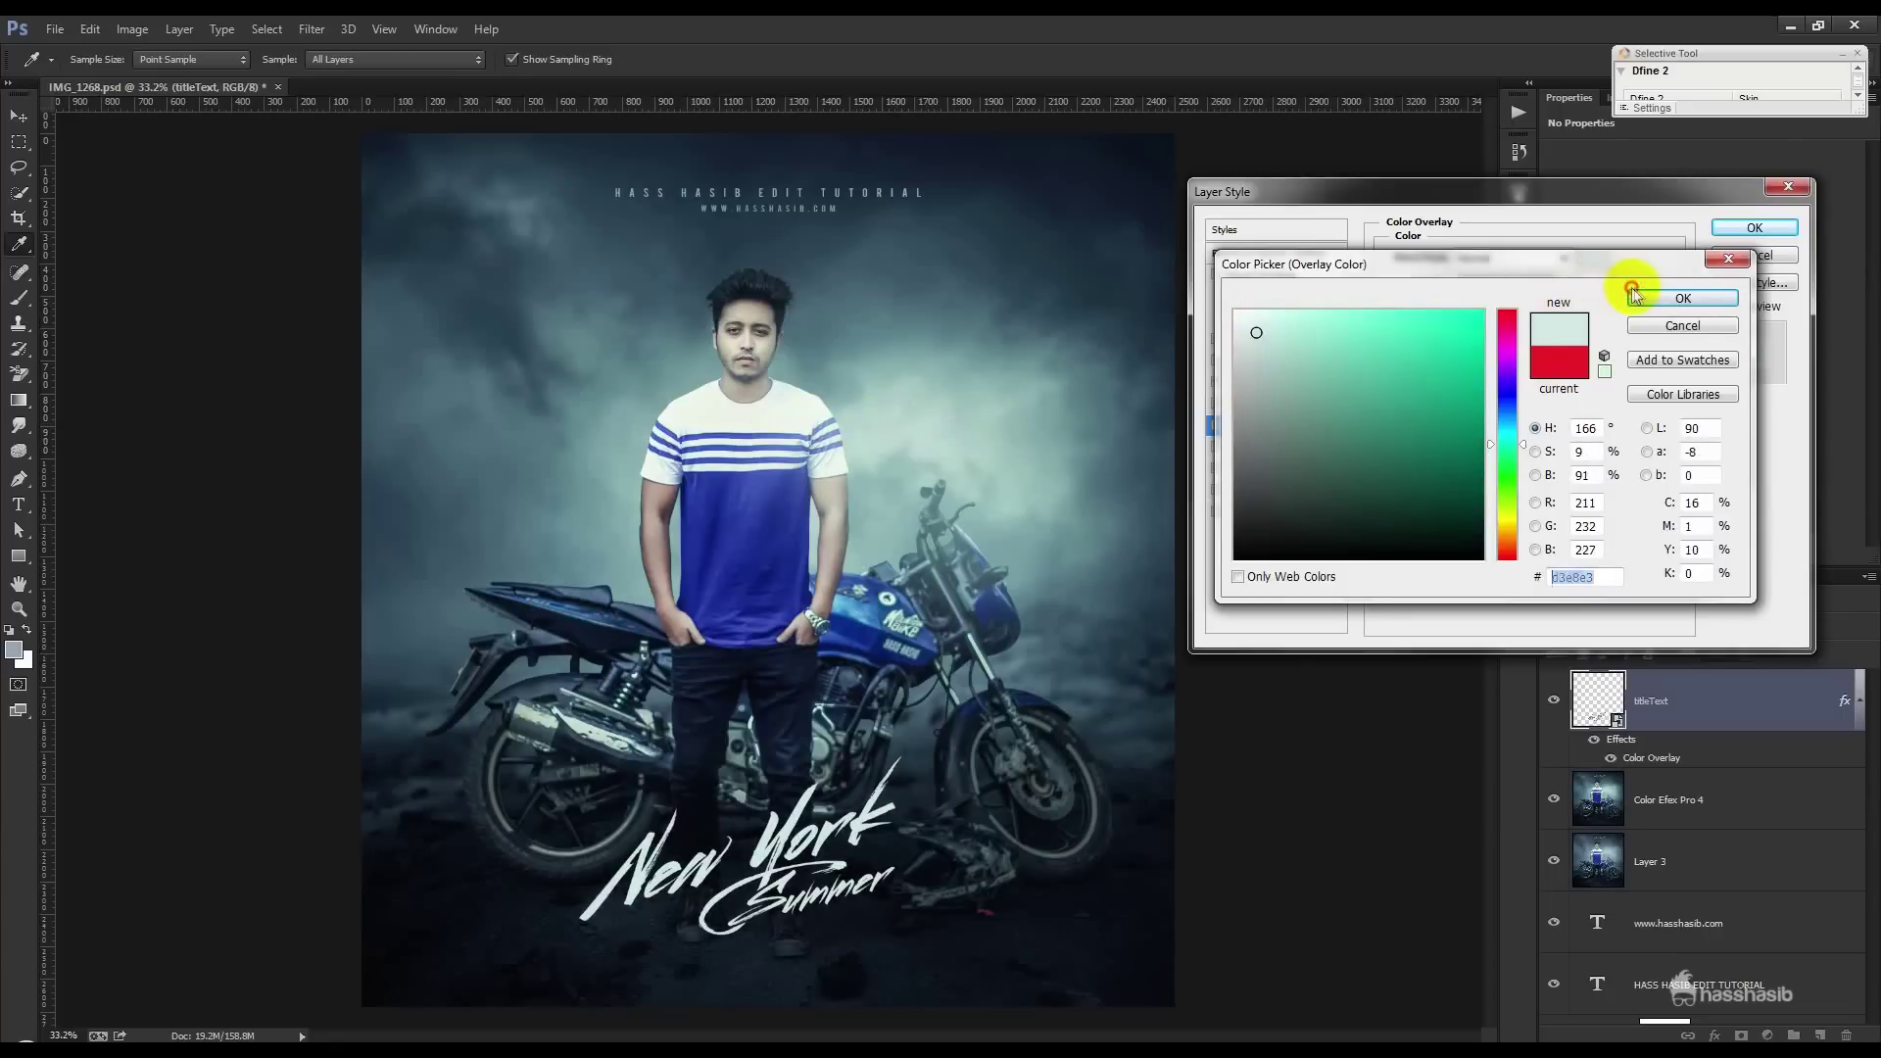
left_click(1682, 297)
left_click(1754, 226)
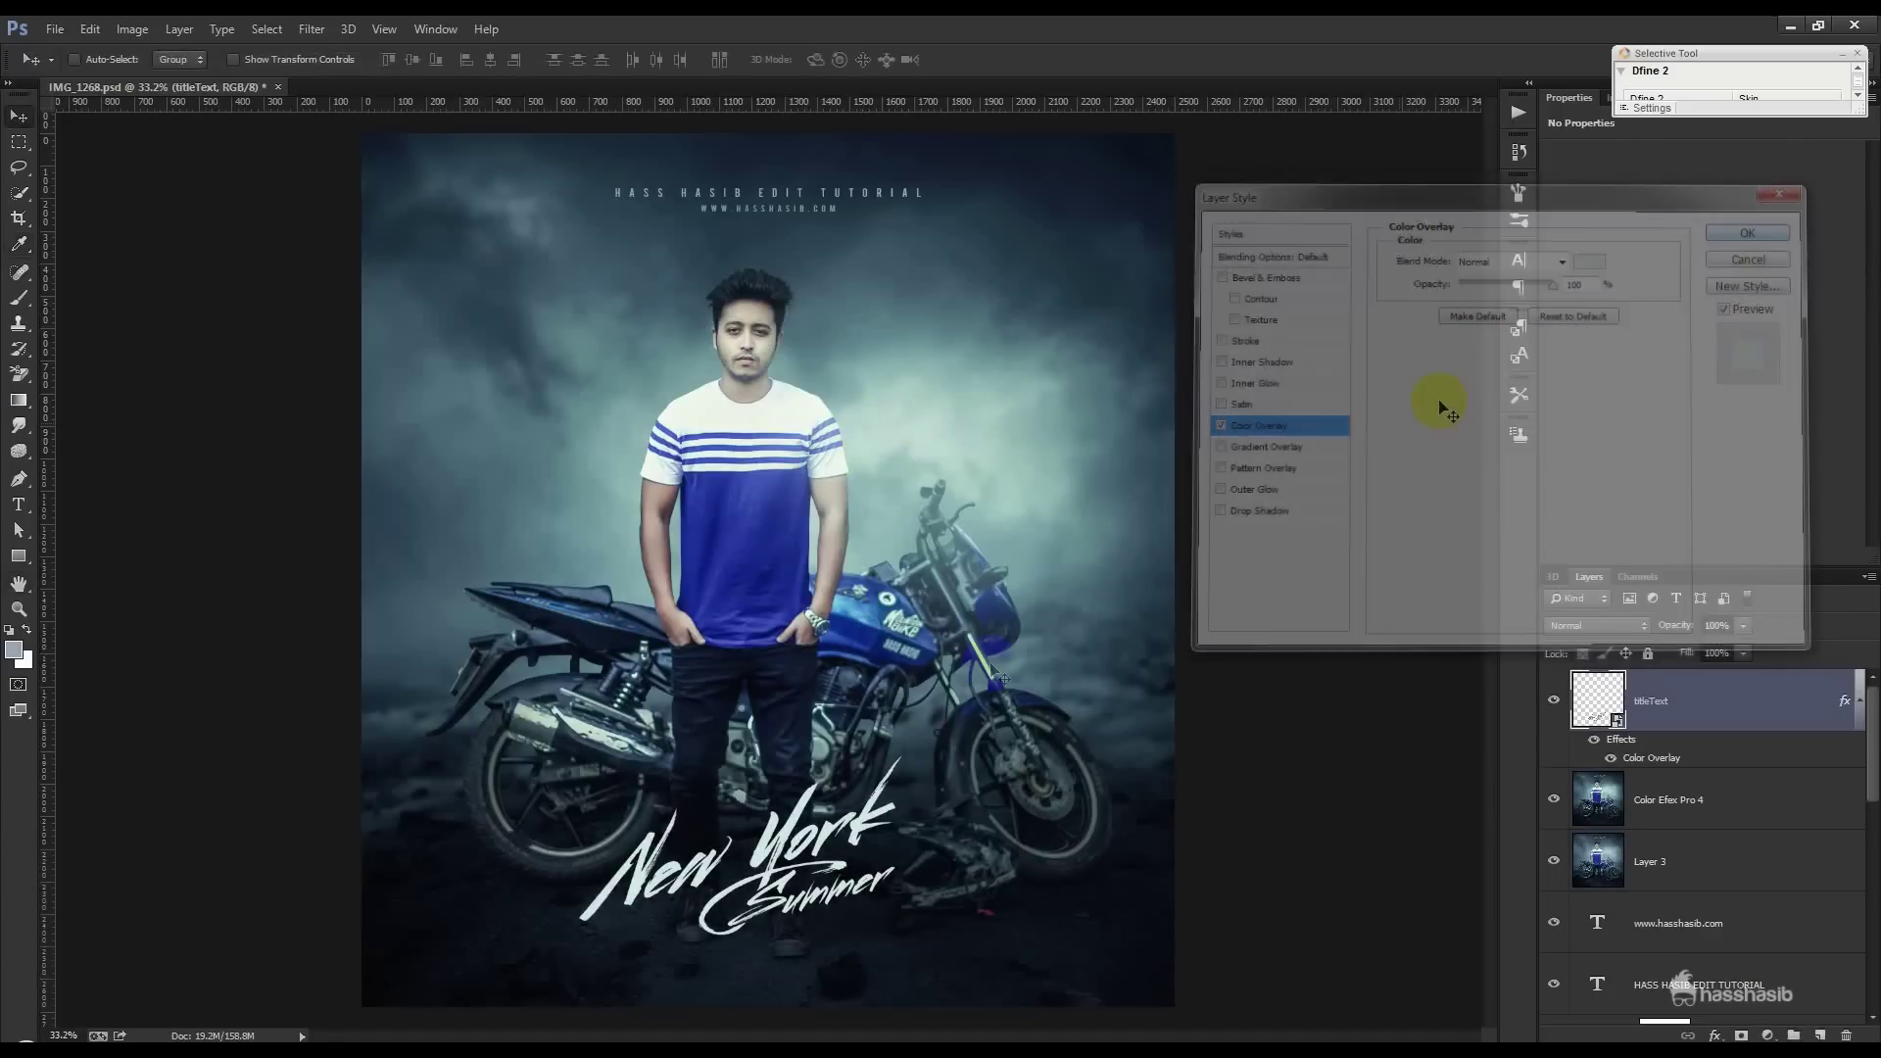
left_click_drag(886, 766, 880, 782)
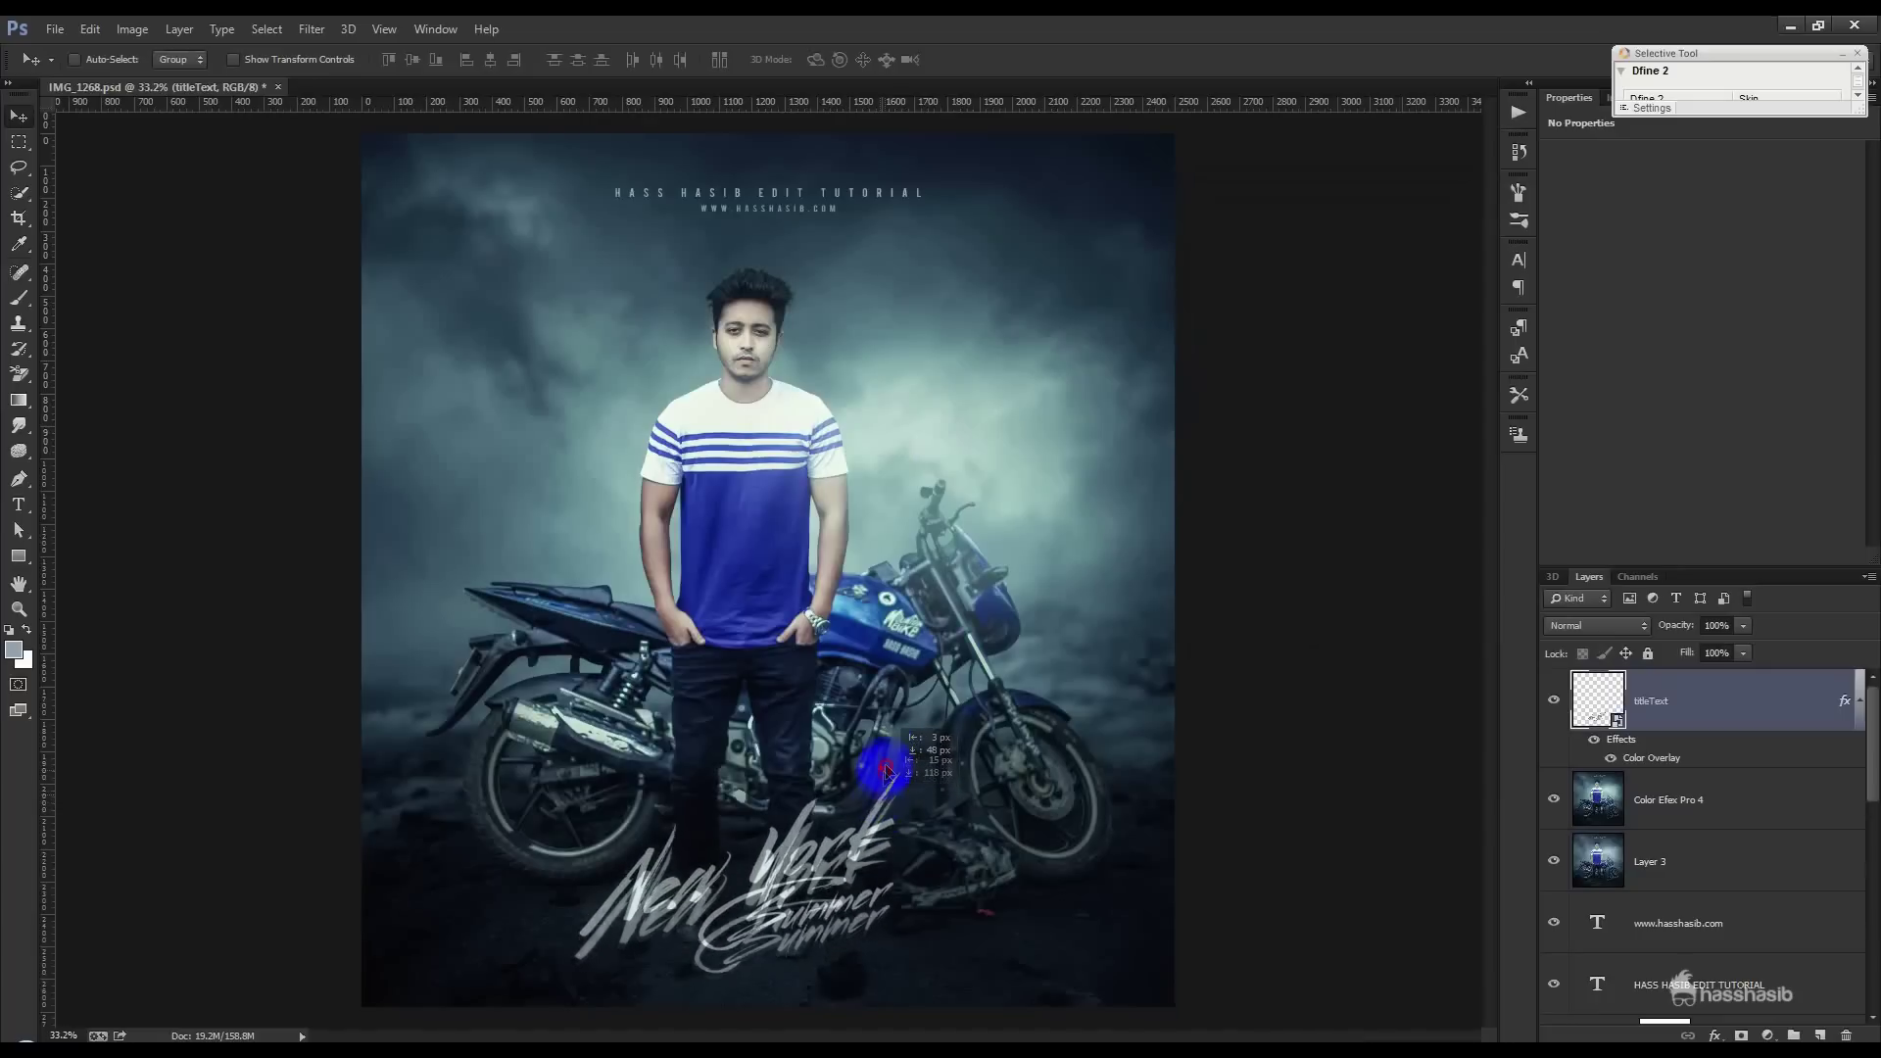
- Reposition the title below the man, zooming out to see the whole image
left_click_drag(881, 782, 862, 676)
key("ctrl+minus")
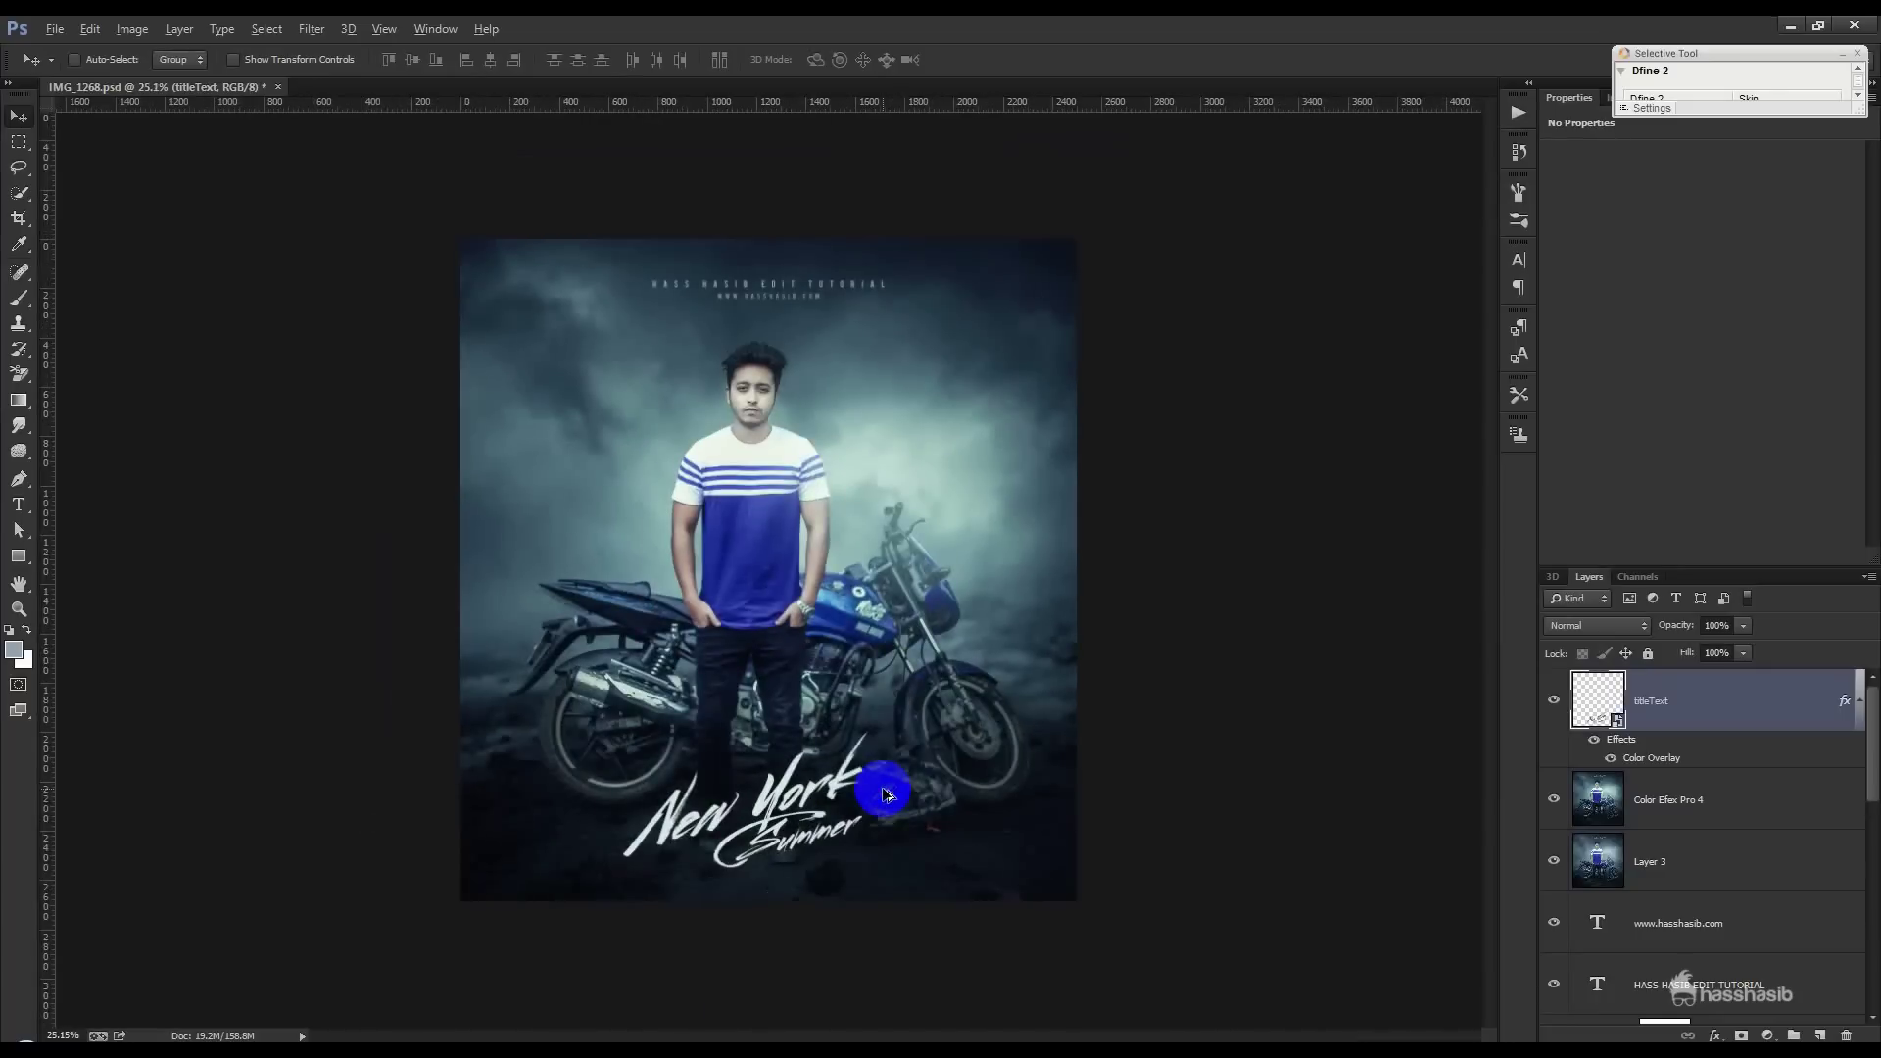
left_click_drag(875, 787, 865, 737)
scroll(870, 809, "up", 1)
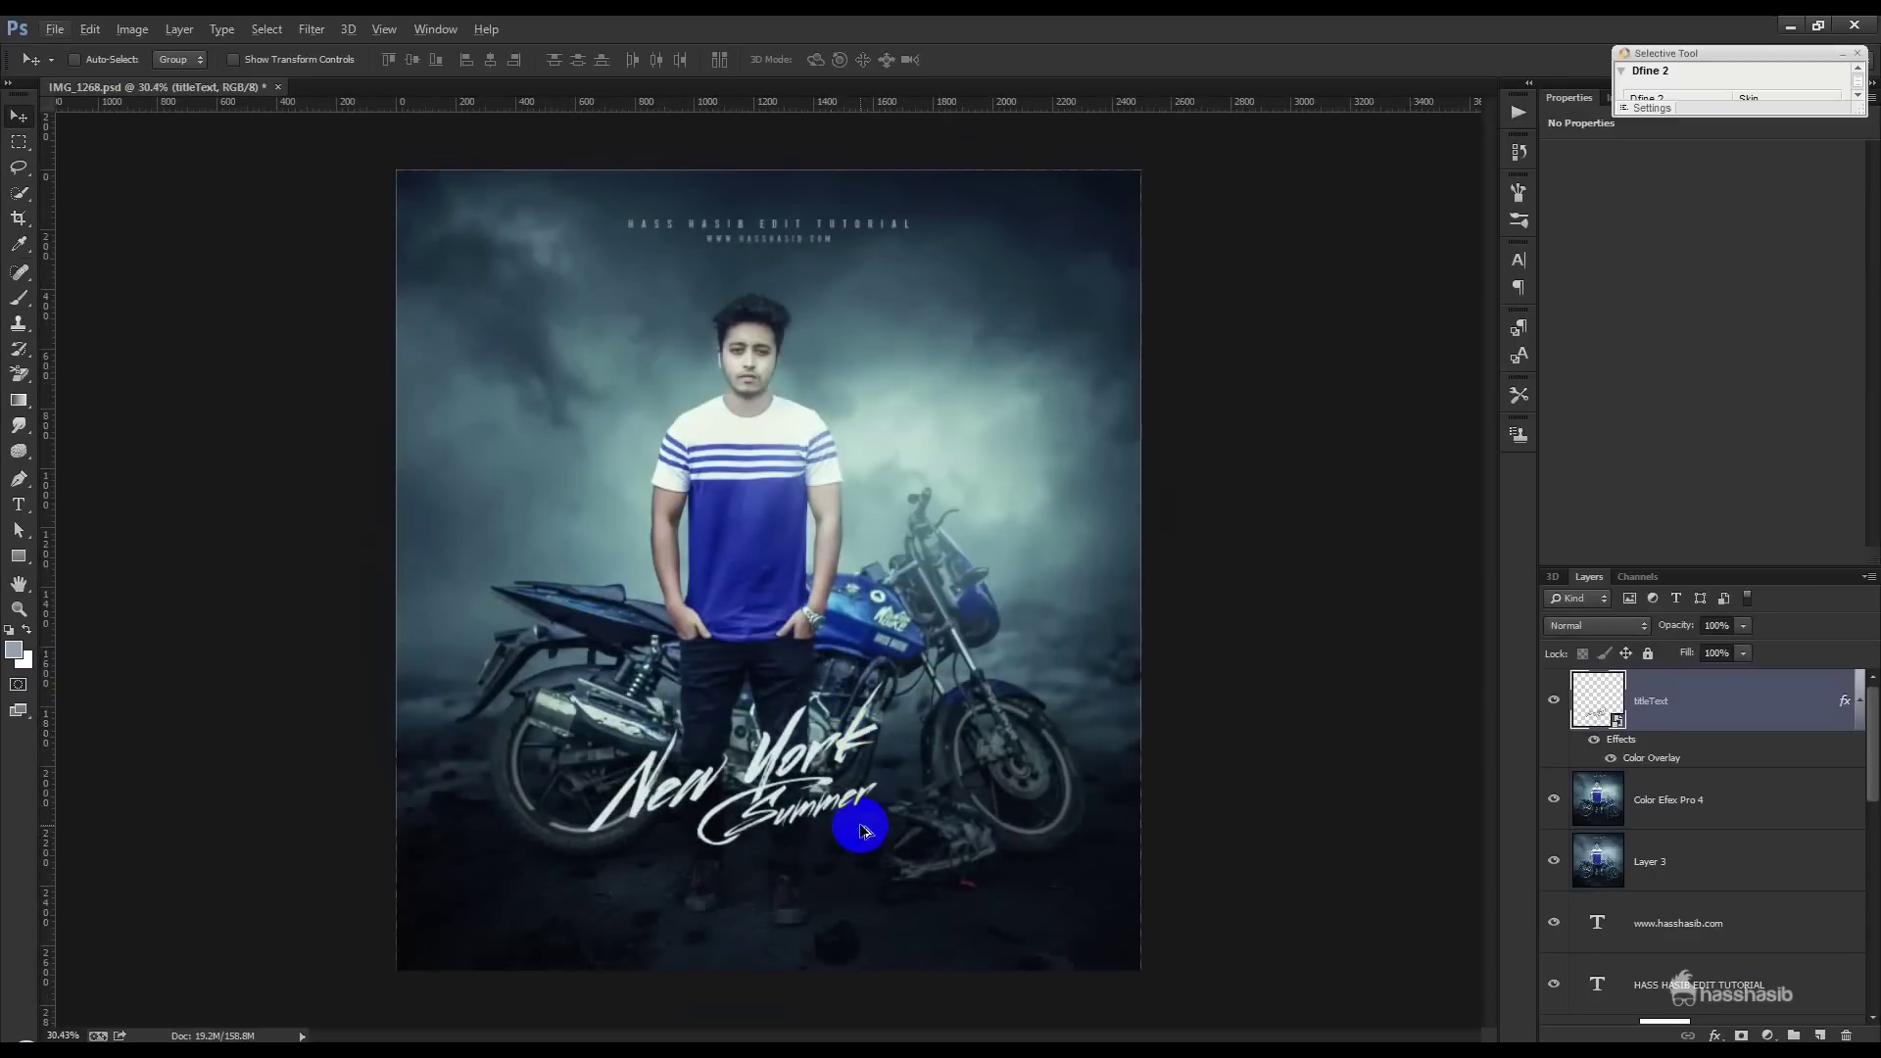
scroll(863, 831, "up", 1)
mouse_move(862, 831)
left_mouse_down()
mouse_move(863, 862)
mouse_move(888, 817)
left_mouse_up()
scroll(864, 845, "down", 1)
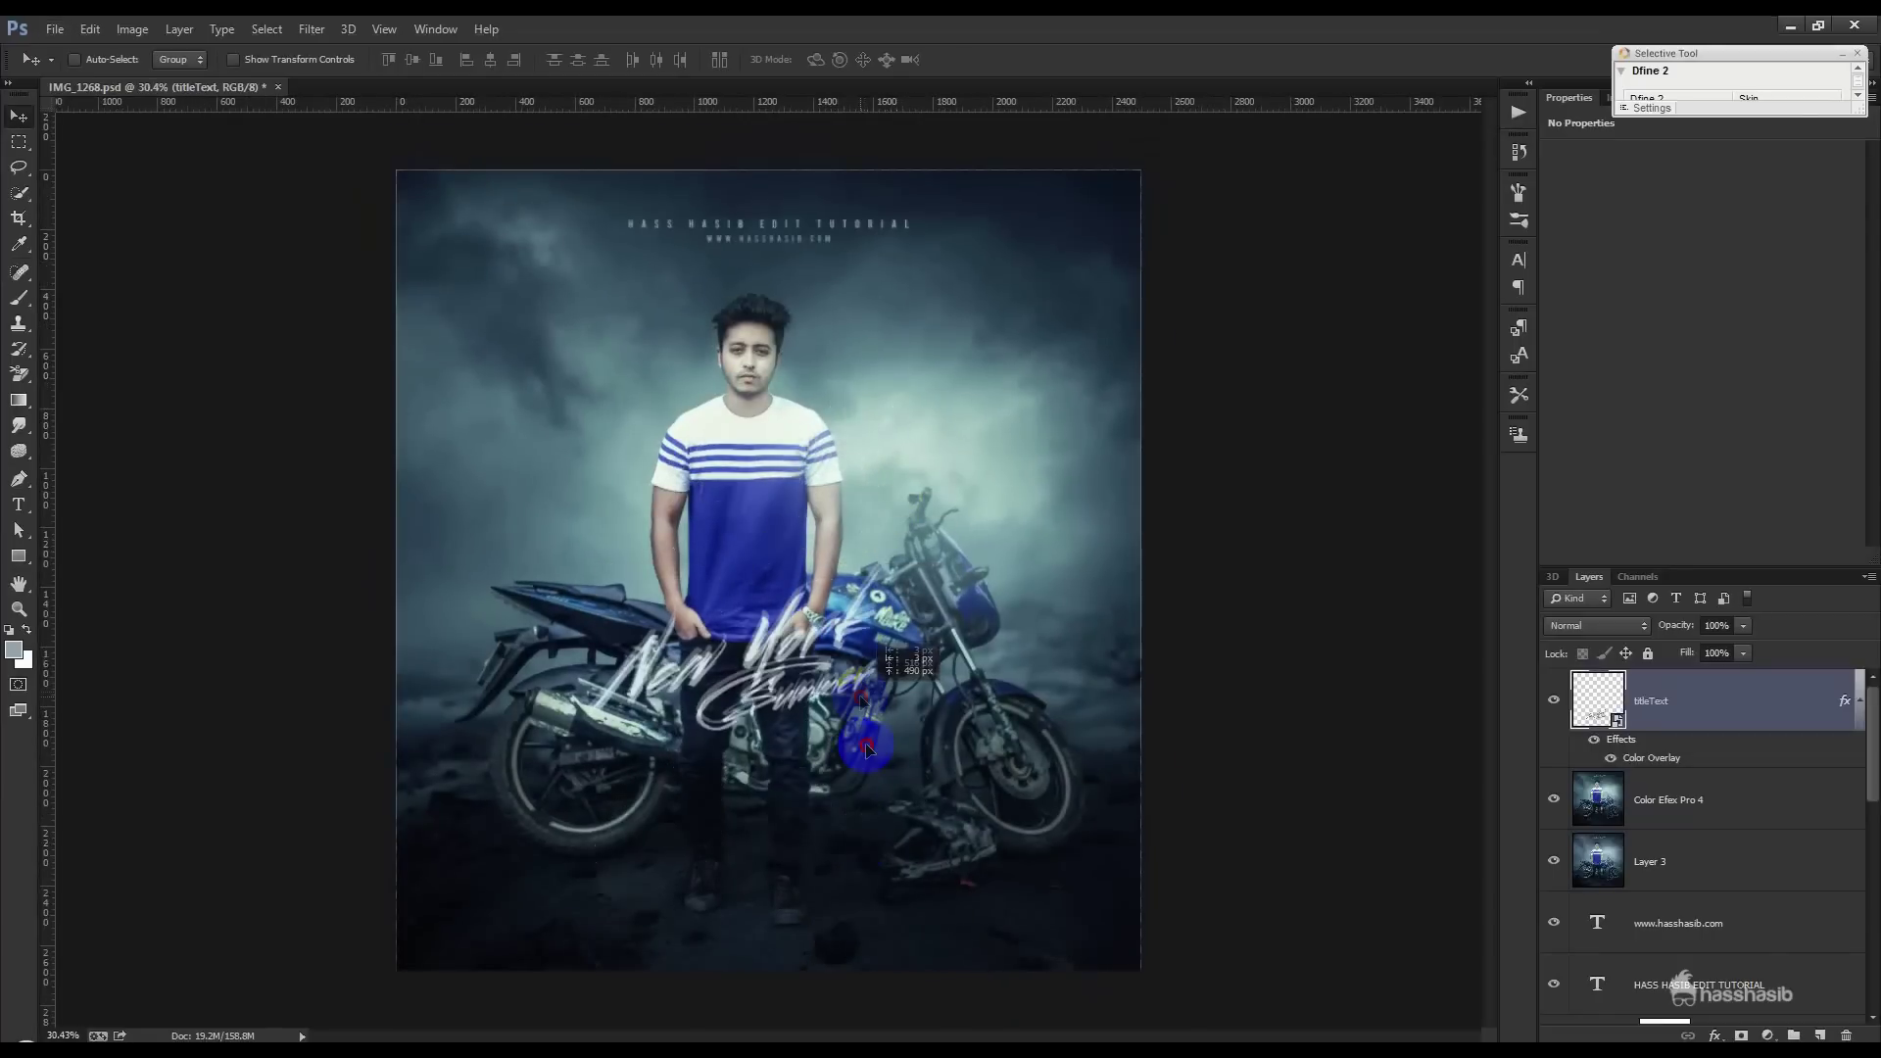
- Enlarge the title to about 138%
key("ctrl+t")
mouse_move(912, 1007)
left_mouse_down()
mouse_move(857, 862)
mouse_move(866, 912)
left_mouse_up()
left_click(986, 65)
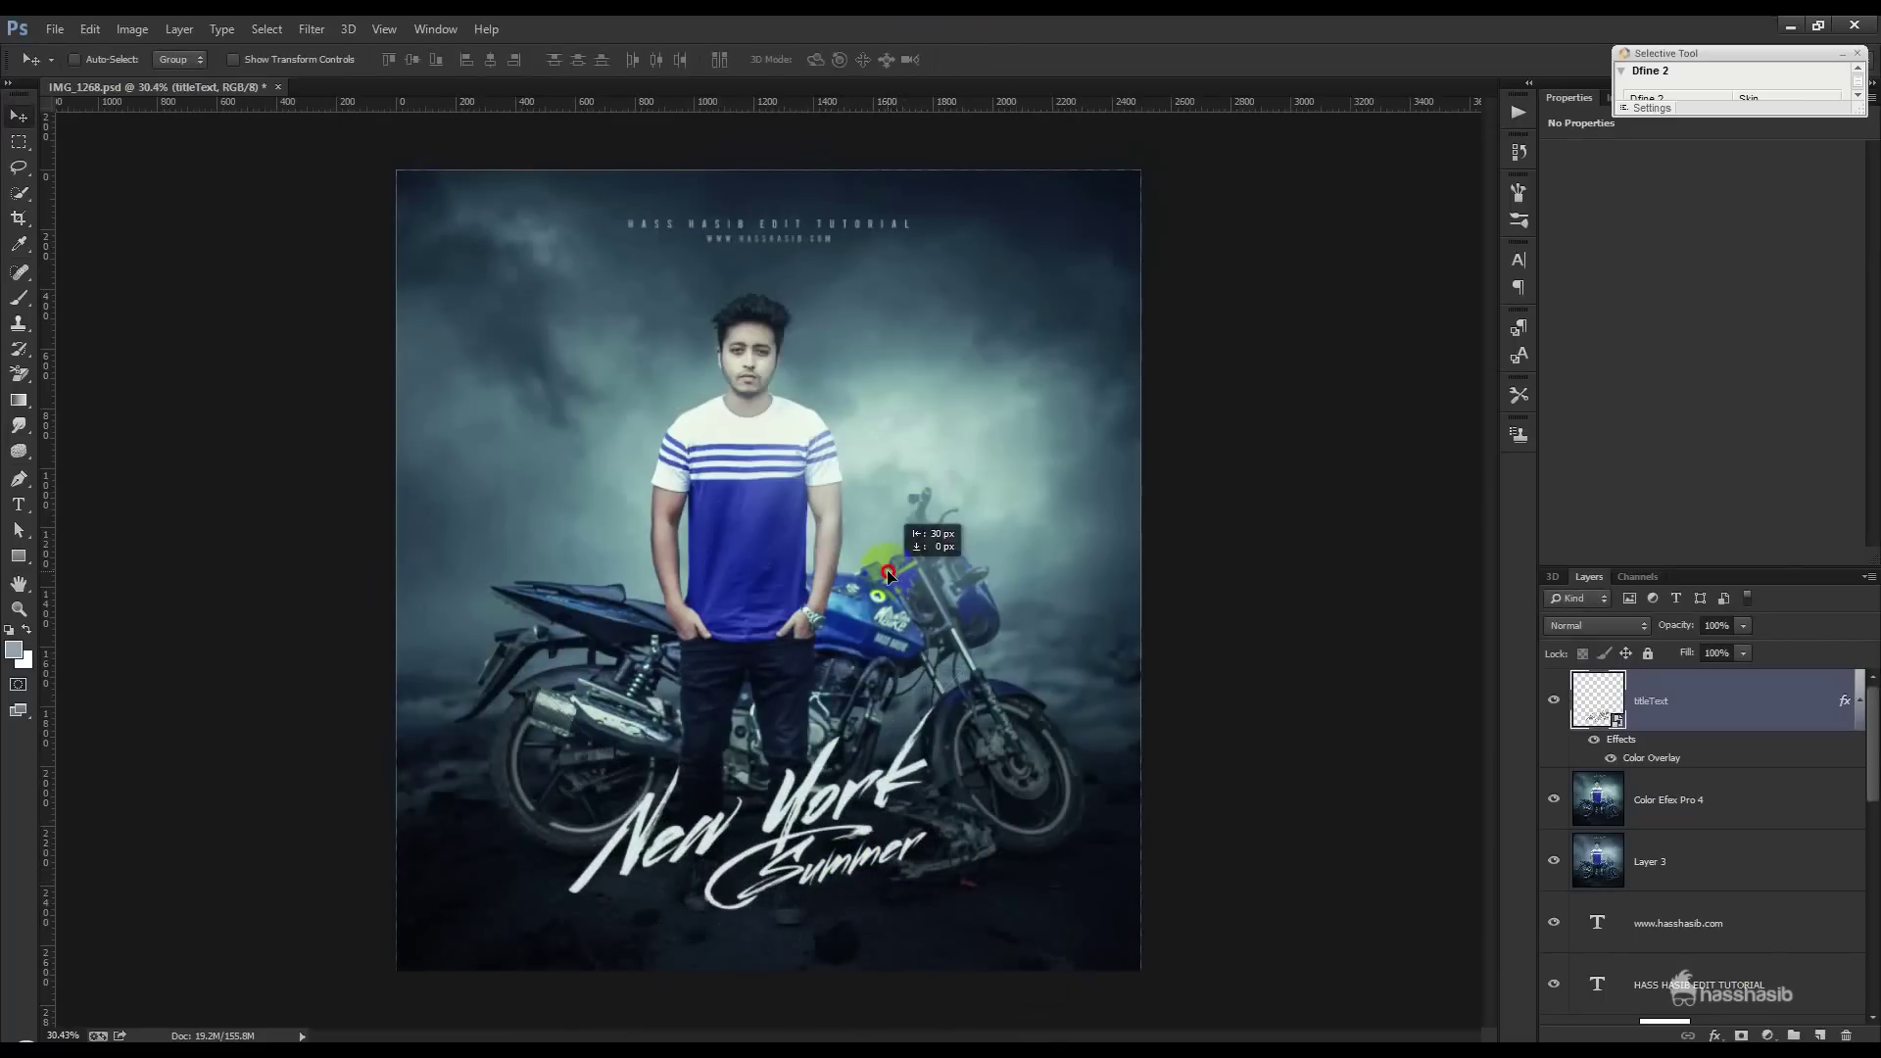
scroll(897, 583, "down", 1)
- Centre the title horizontally on the canvas, then nudge it slightly left and up
key("ctrl+a")
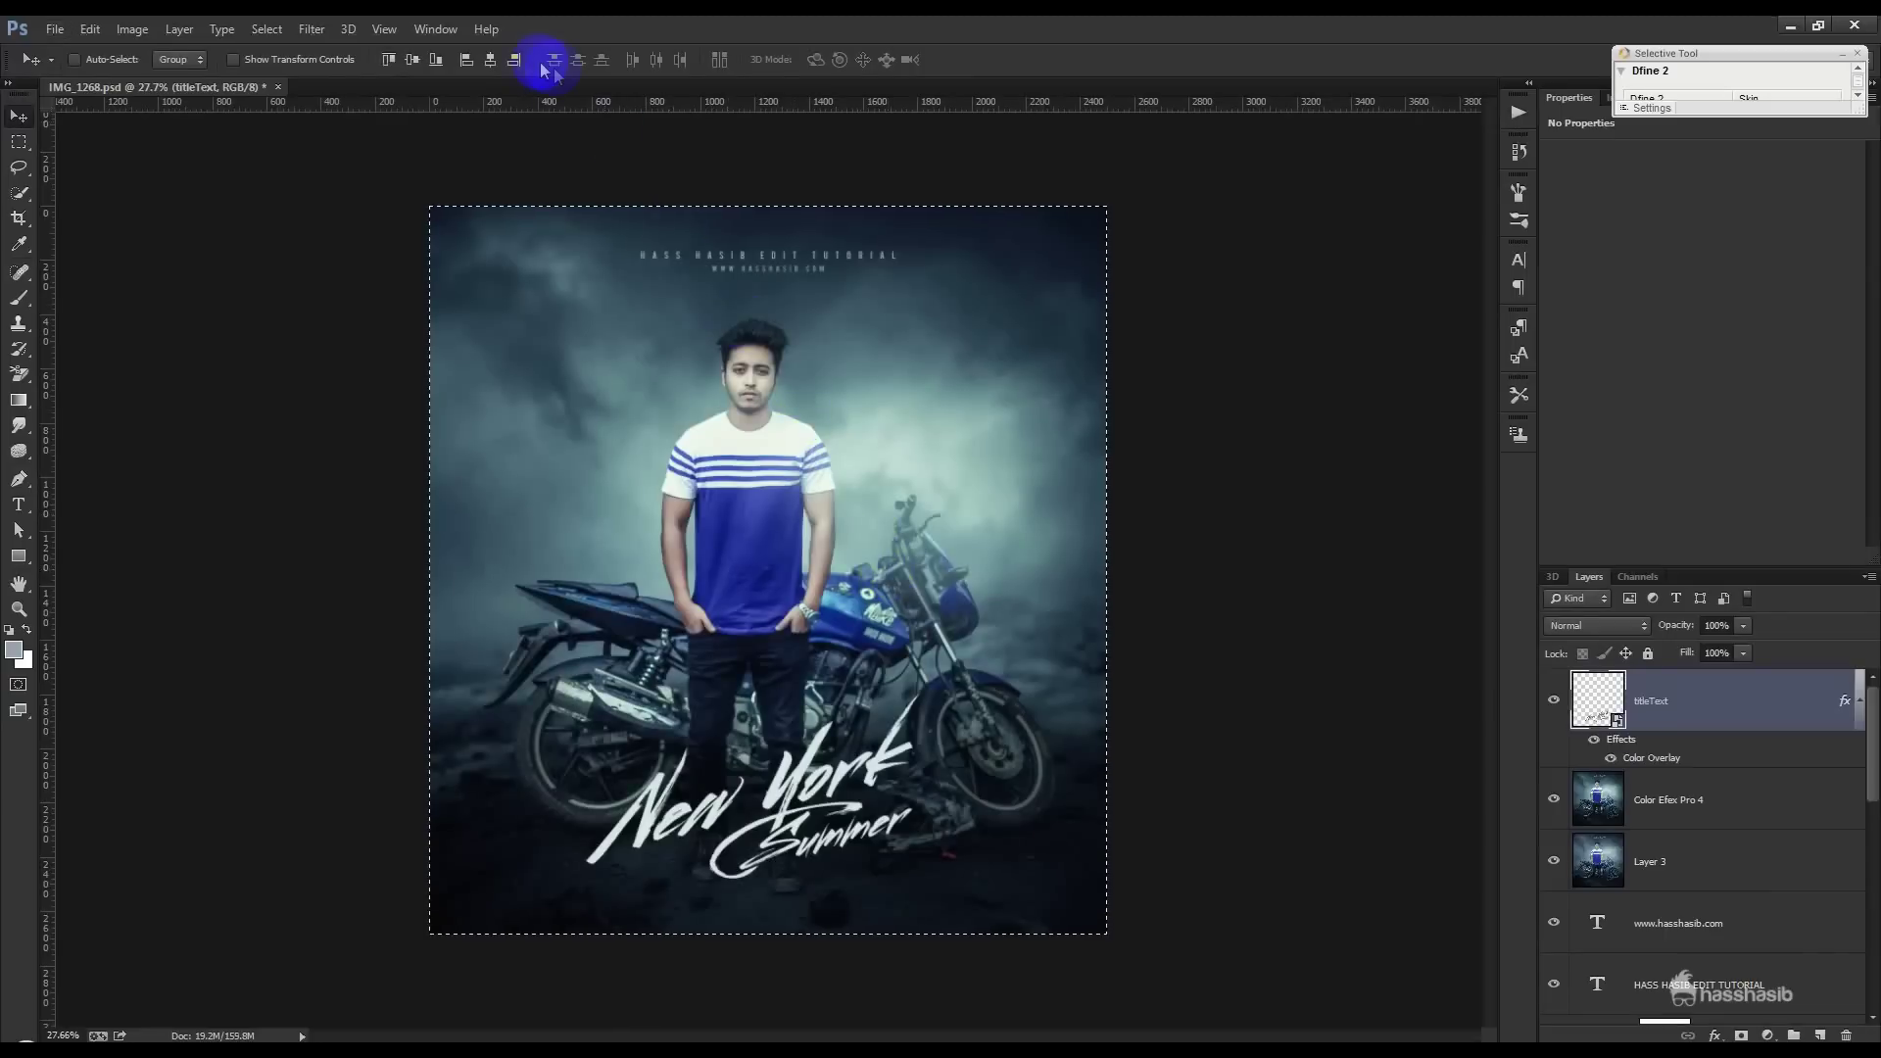
left_click(490, 60)
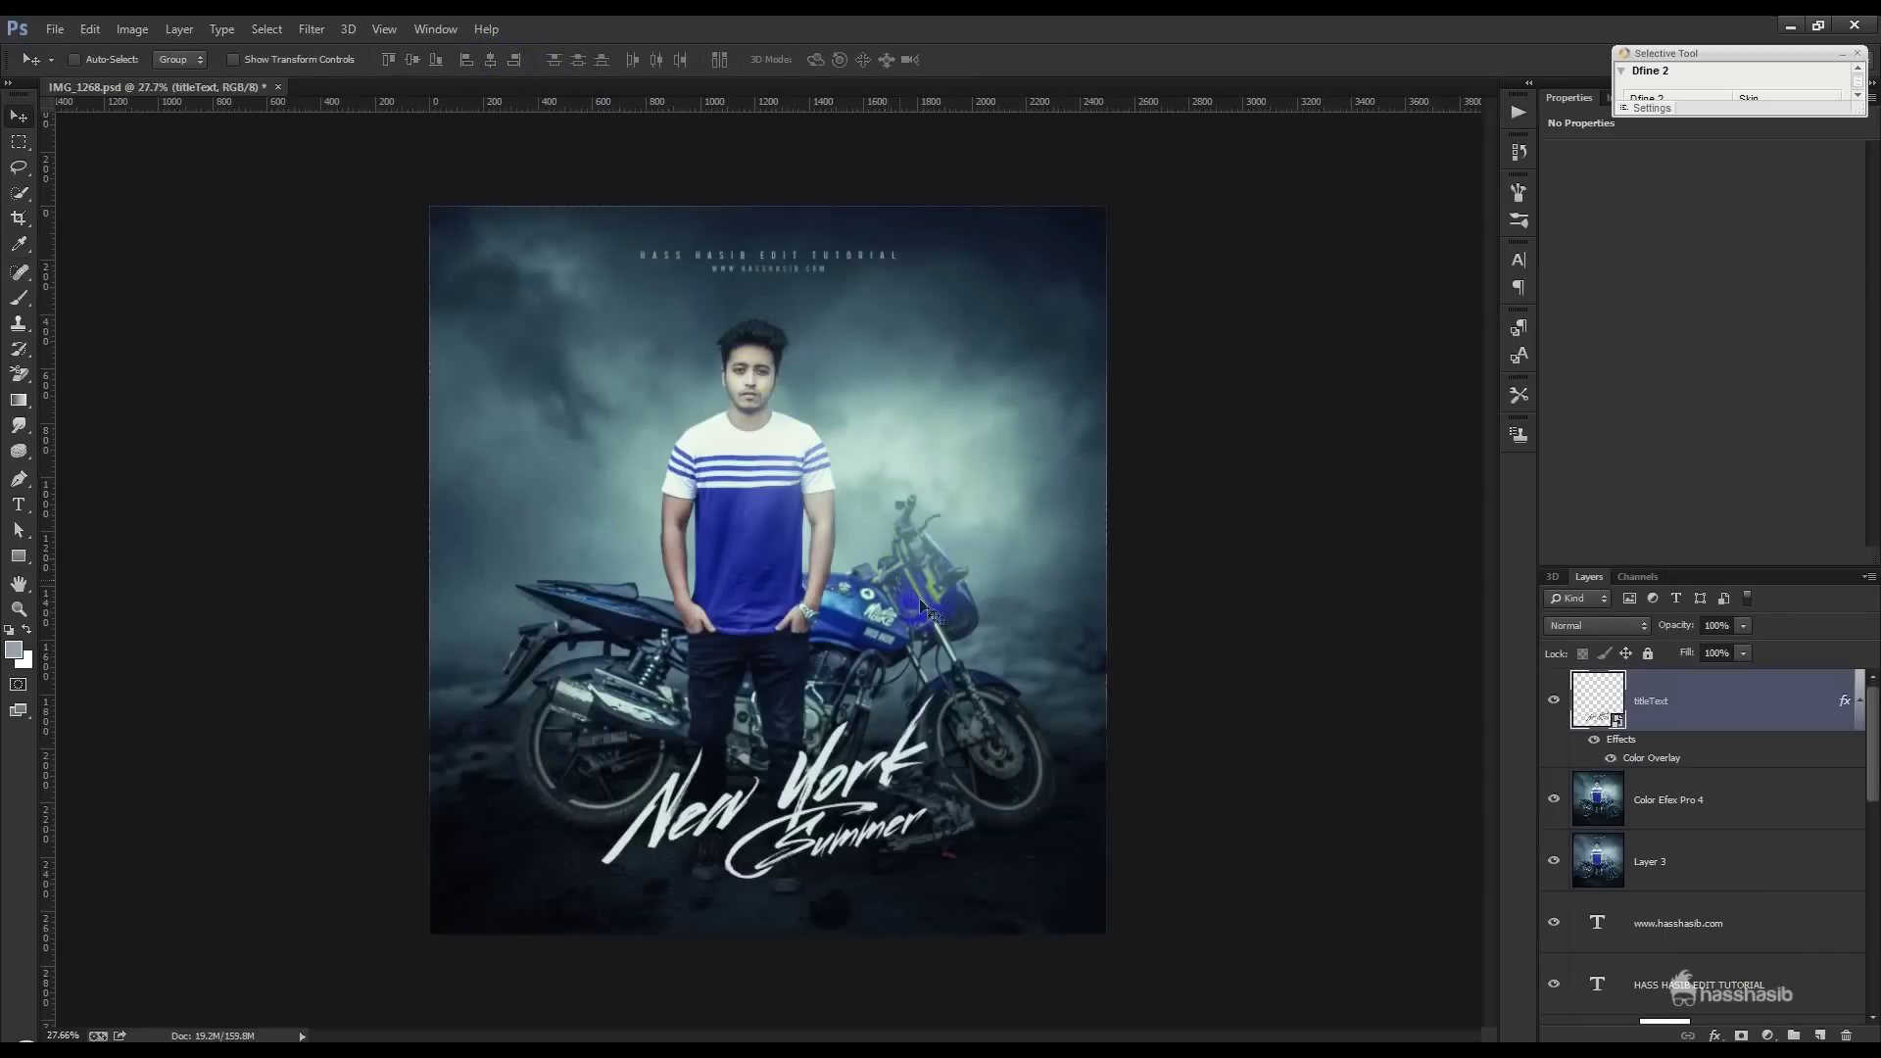
key("Left")
key("Left")
key("Left")
key("Up")
key("Up")
key("Left")
key("Left")
key("Up")
key("Left")
key("Left")
key("Up")
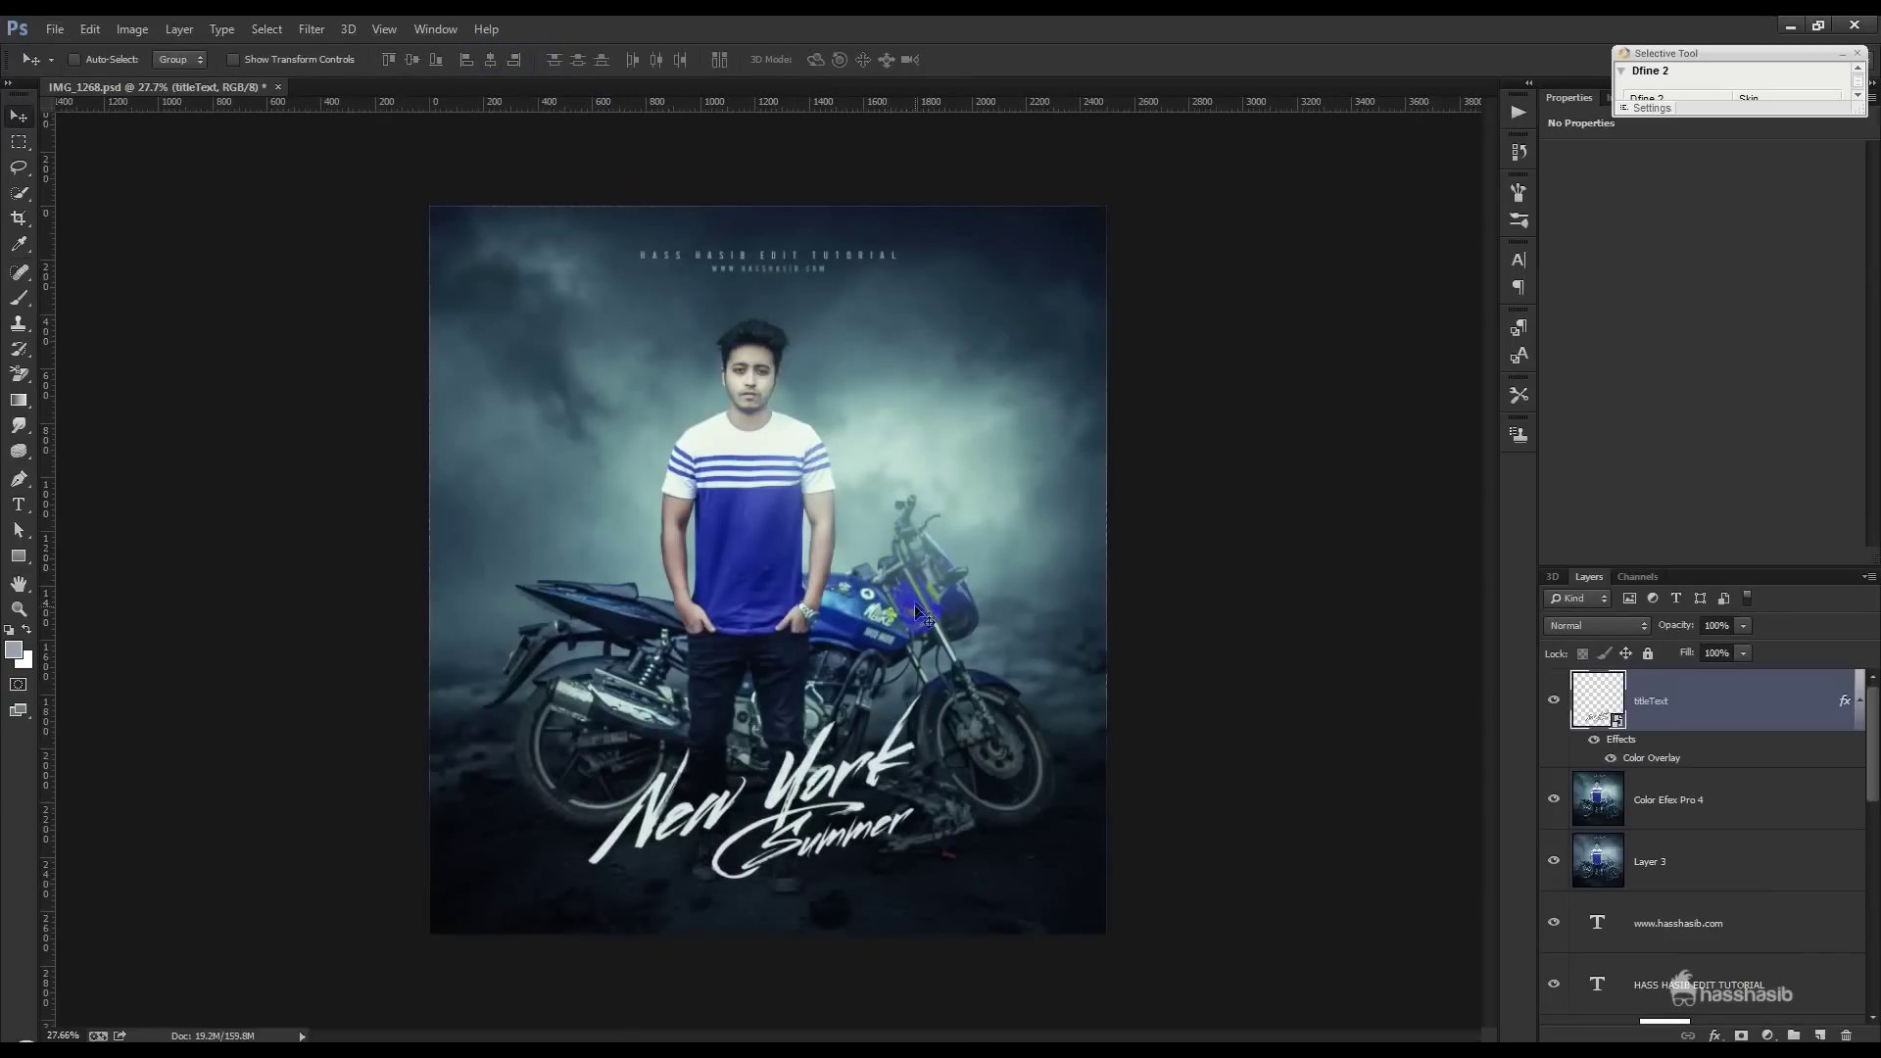
scroll(917, 612, "up", 1)
- Try the title at 73% opacity, restore it to 100%, and save the document
left_click(1587, 700)
left_click_drag(1674, 630, 1650, 630)
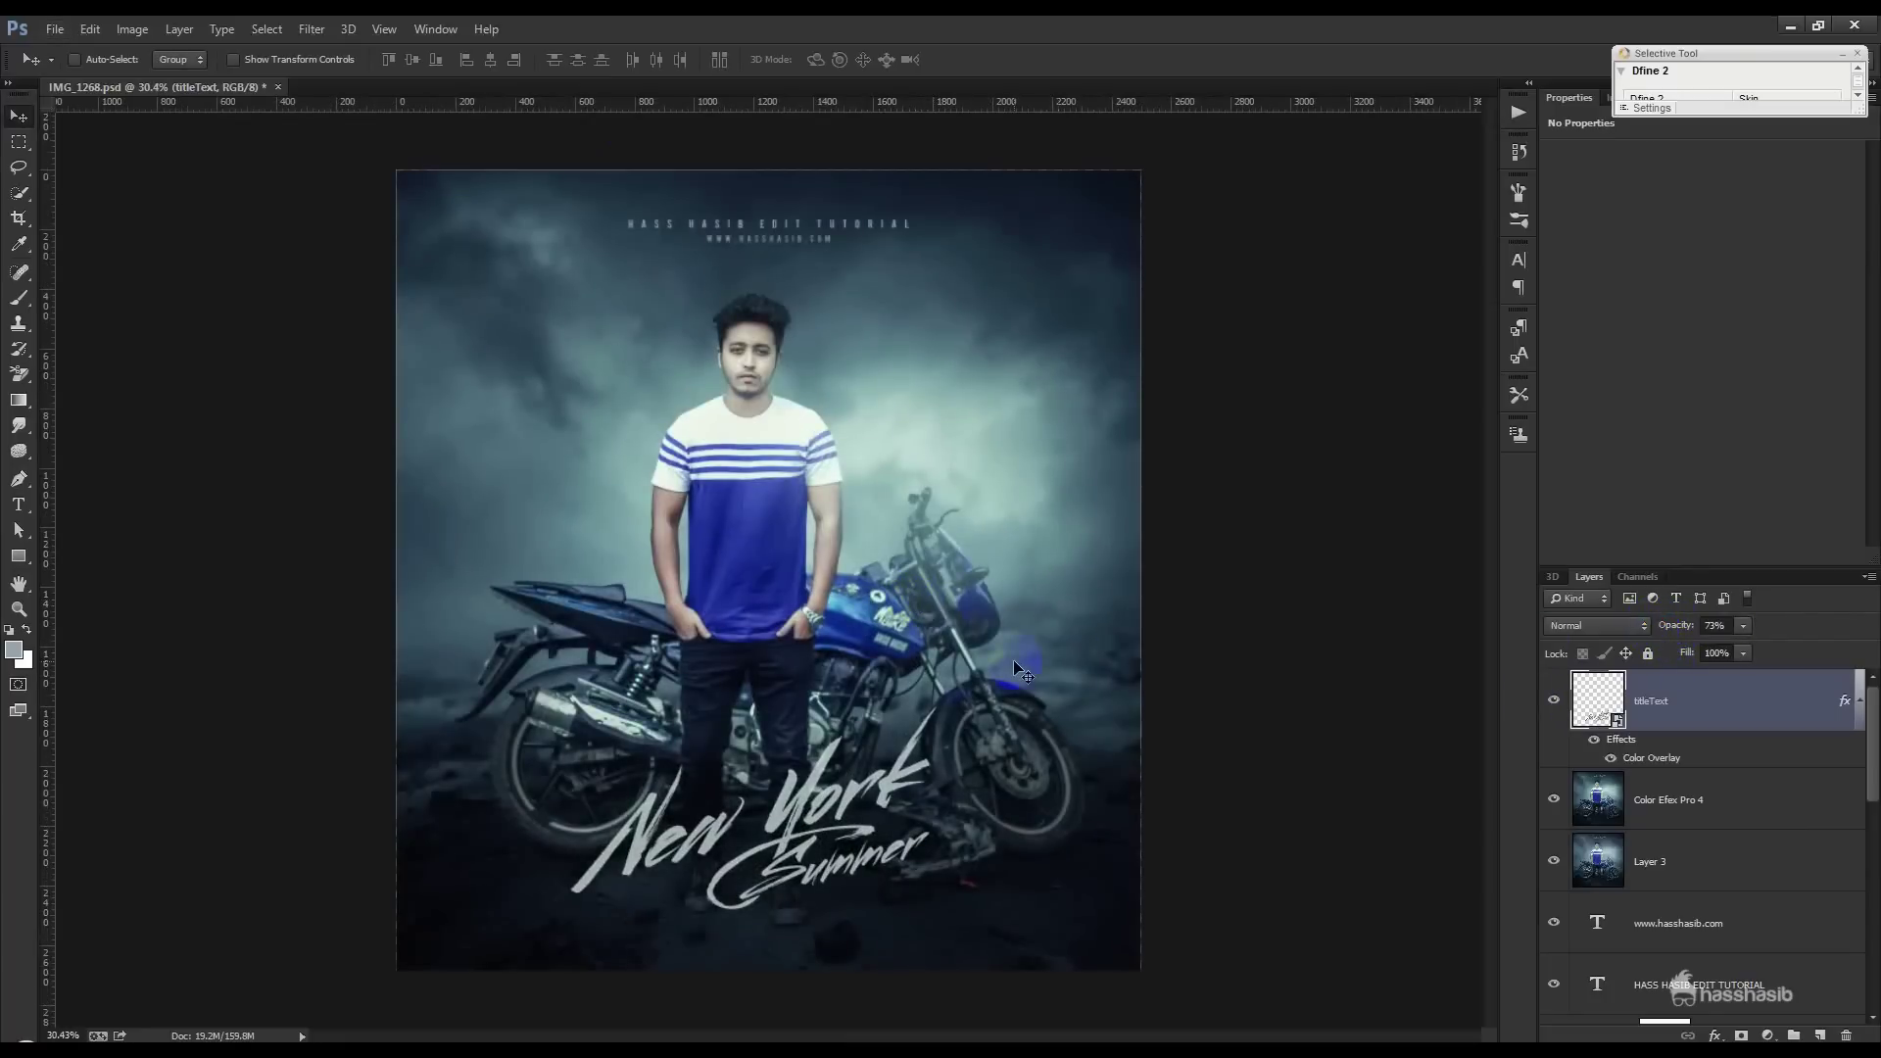
left_click_drag(1675, 632, 1806, 672)
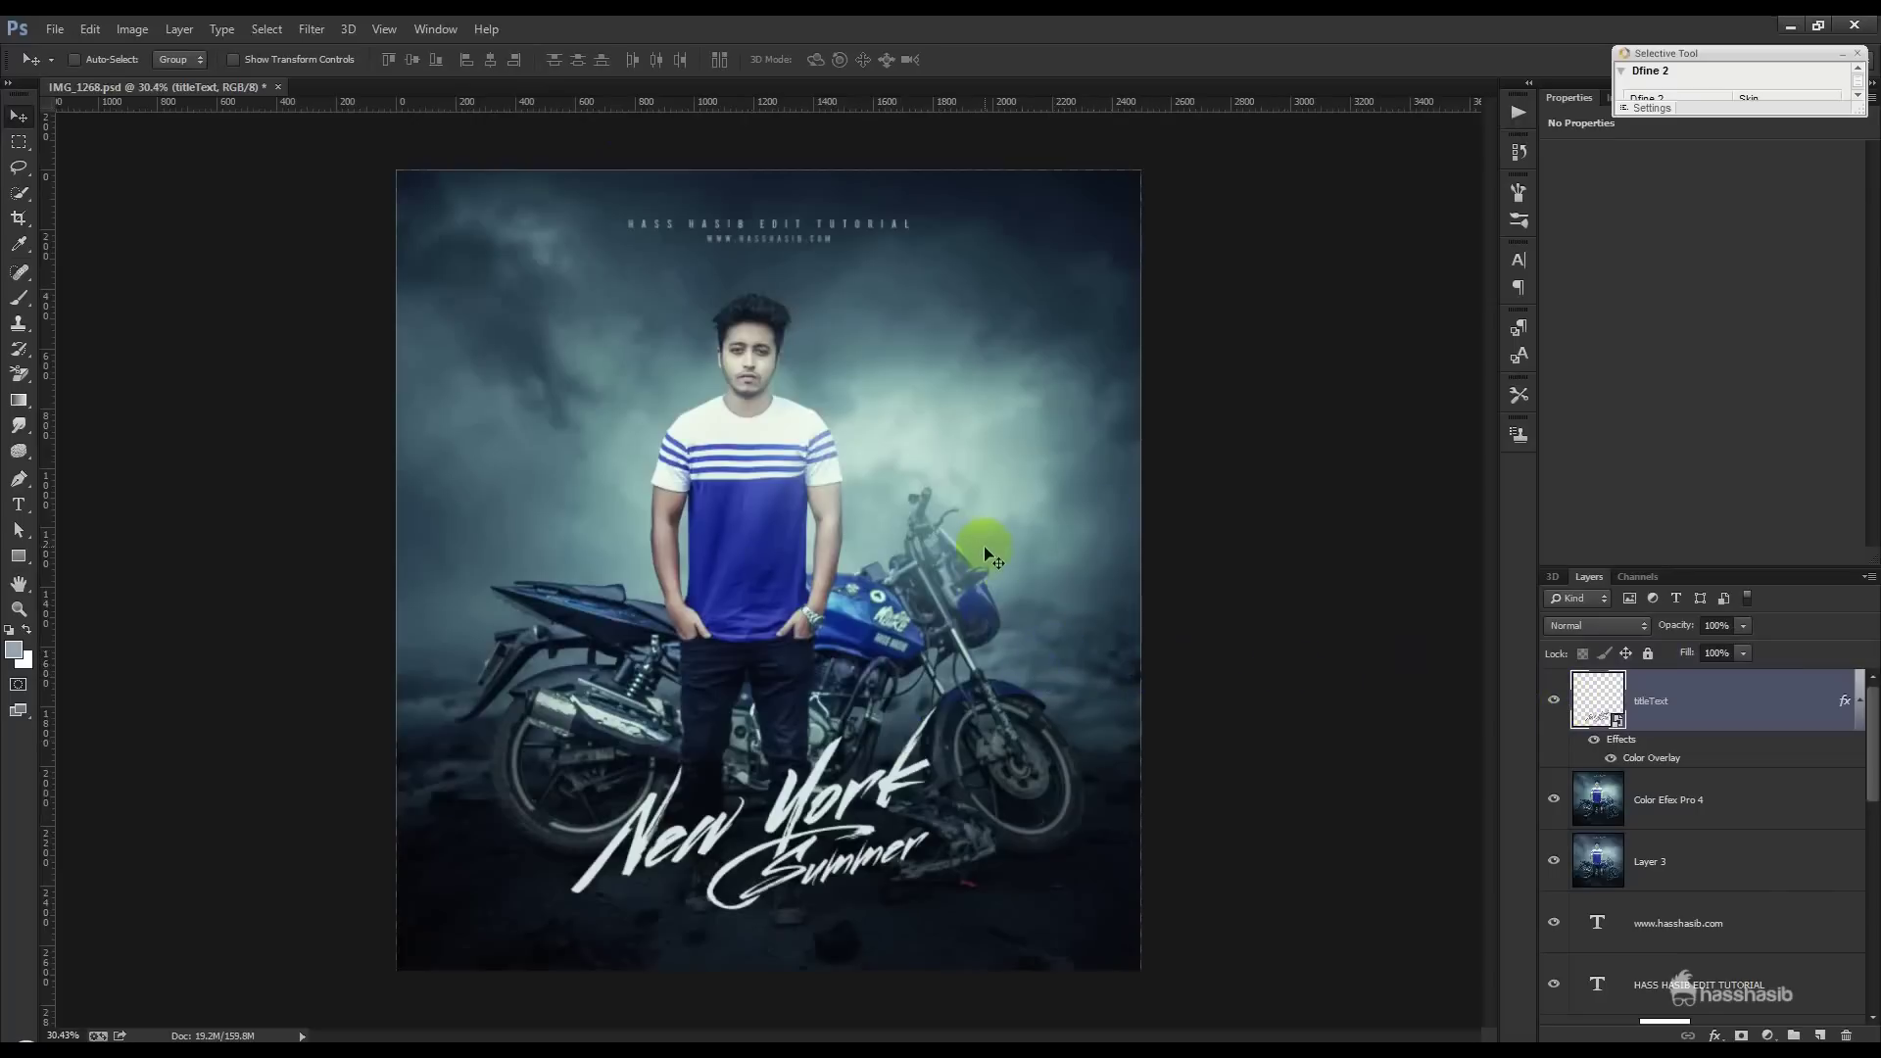
key("ctrl+s")
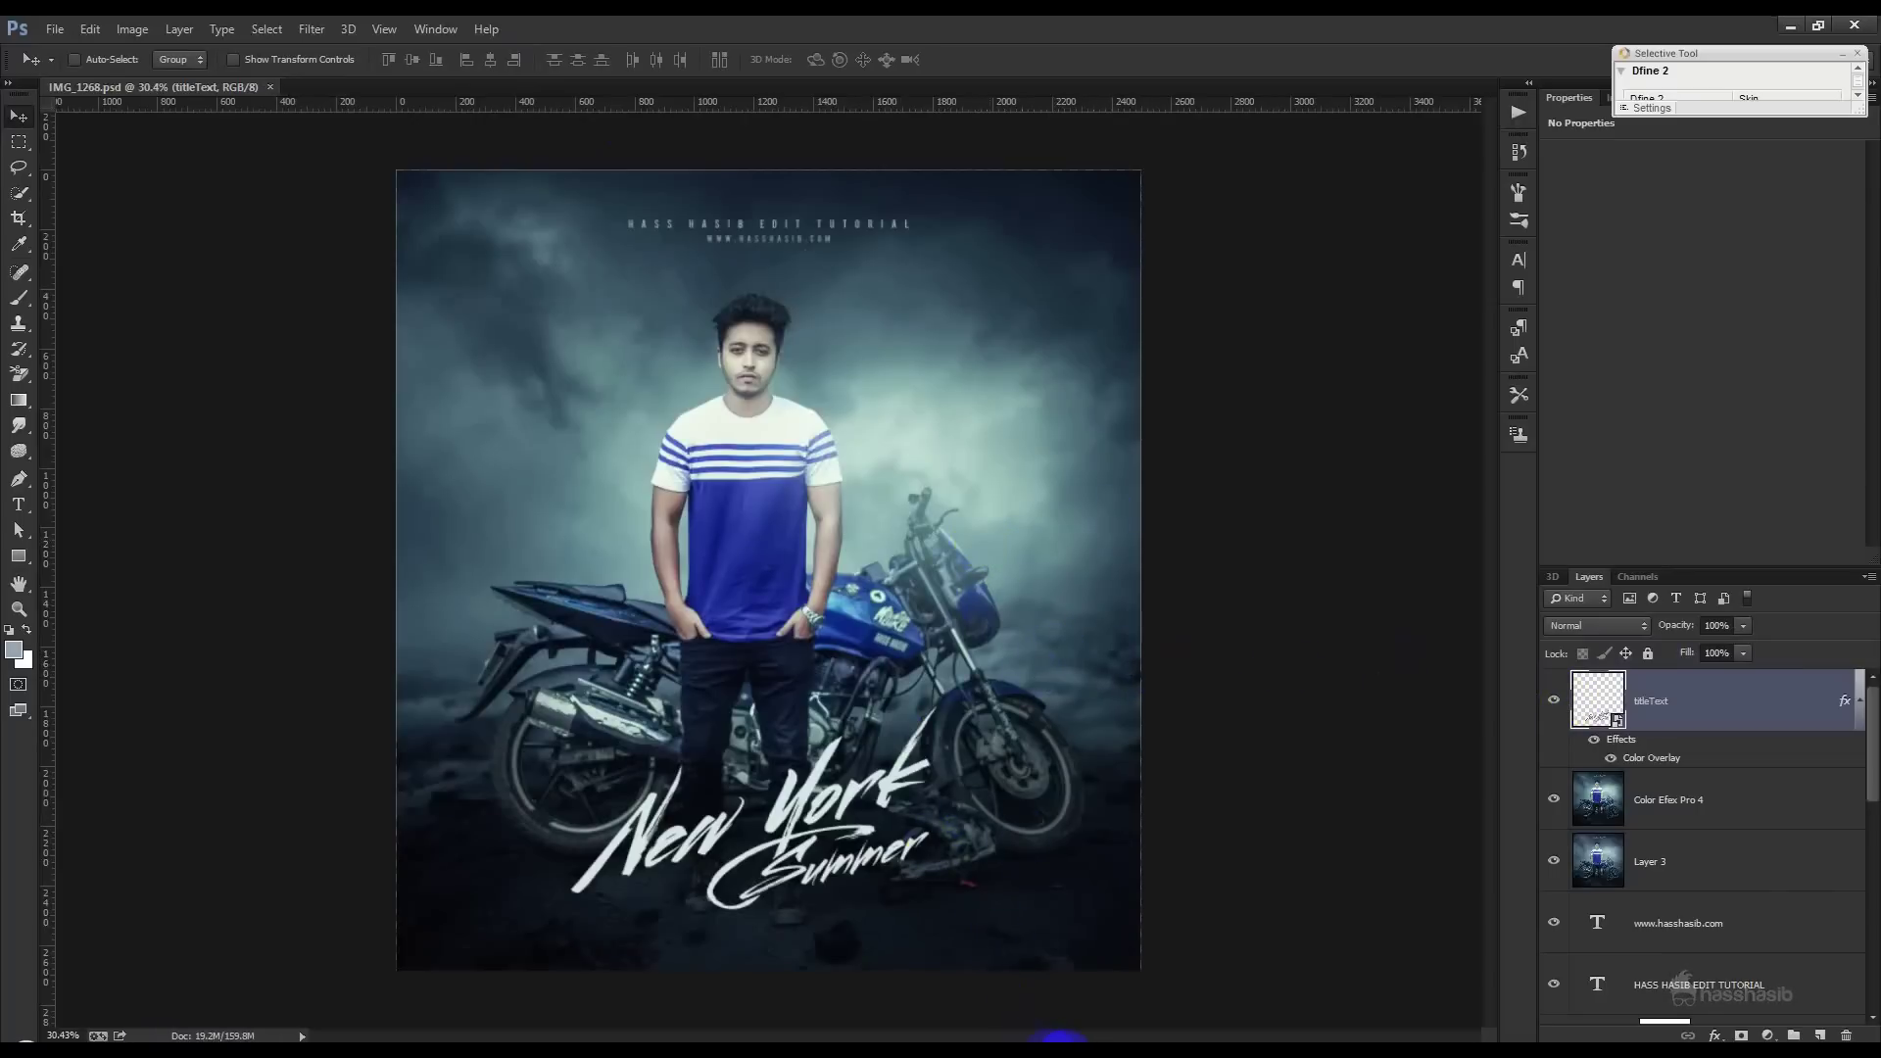